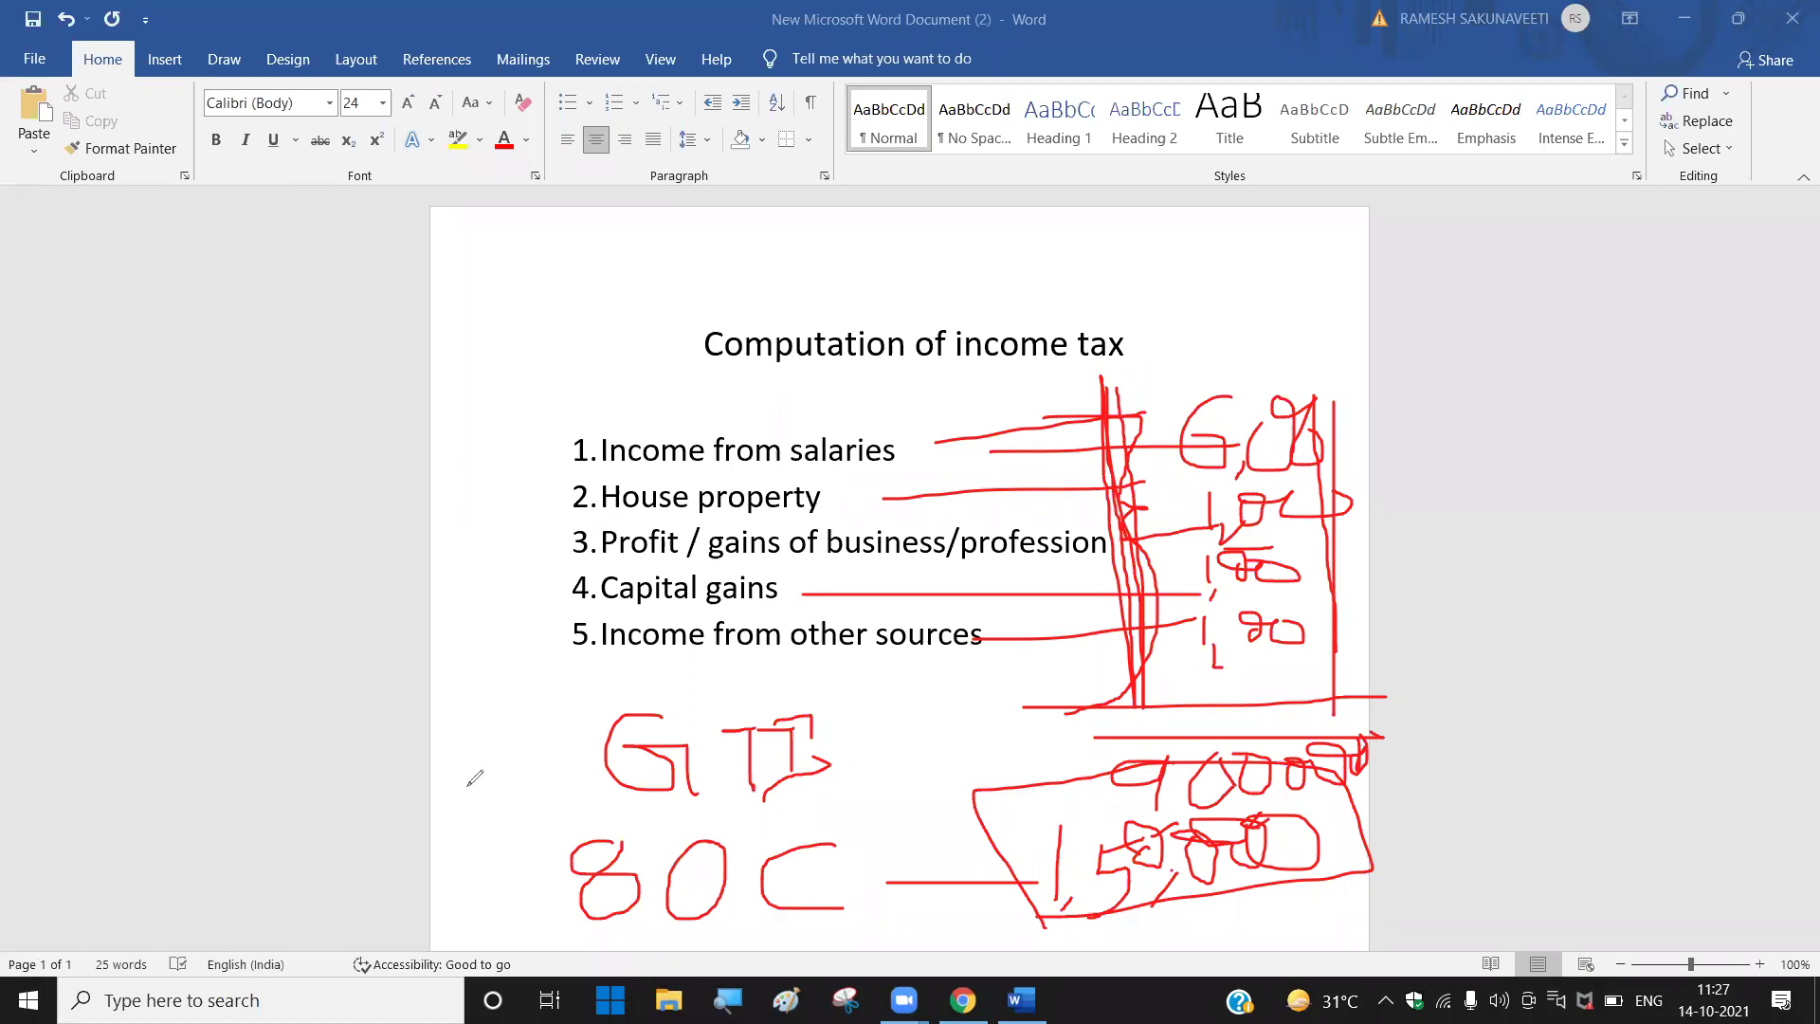
# Step: Box the handwritten 1,50,000 next to 80C and draw diagonal lines from it towards the 80C note
pyautogui.moveTo(968, 784); pyautogui.dragTo(968, 1022)
pyautogui.moveTo(949, 781); pyautogui.dragTo(995, 783)
pyautogui.moveTo(1352, 790)
pyautogui.mouseDown()
pyautogui.moveTo(1367, 881)
pyautogui.moveTo(967, 971)
pyautogui.mouseUp()
pyautogui.moveTo(1237, 813); pyautogui.dragTo(924, 939)
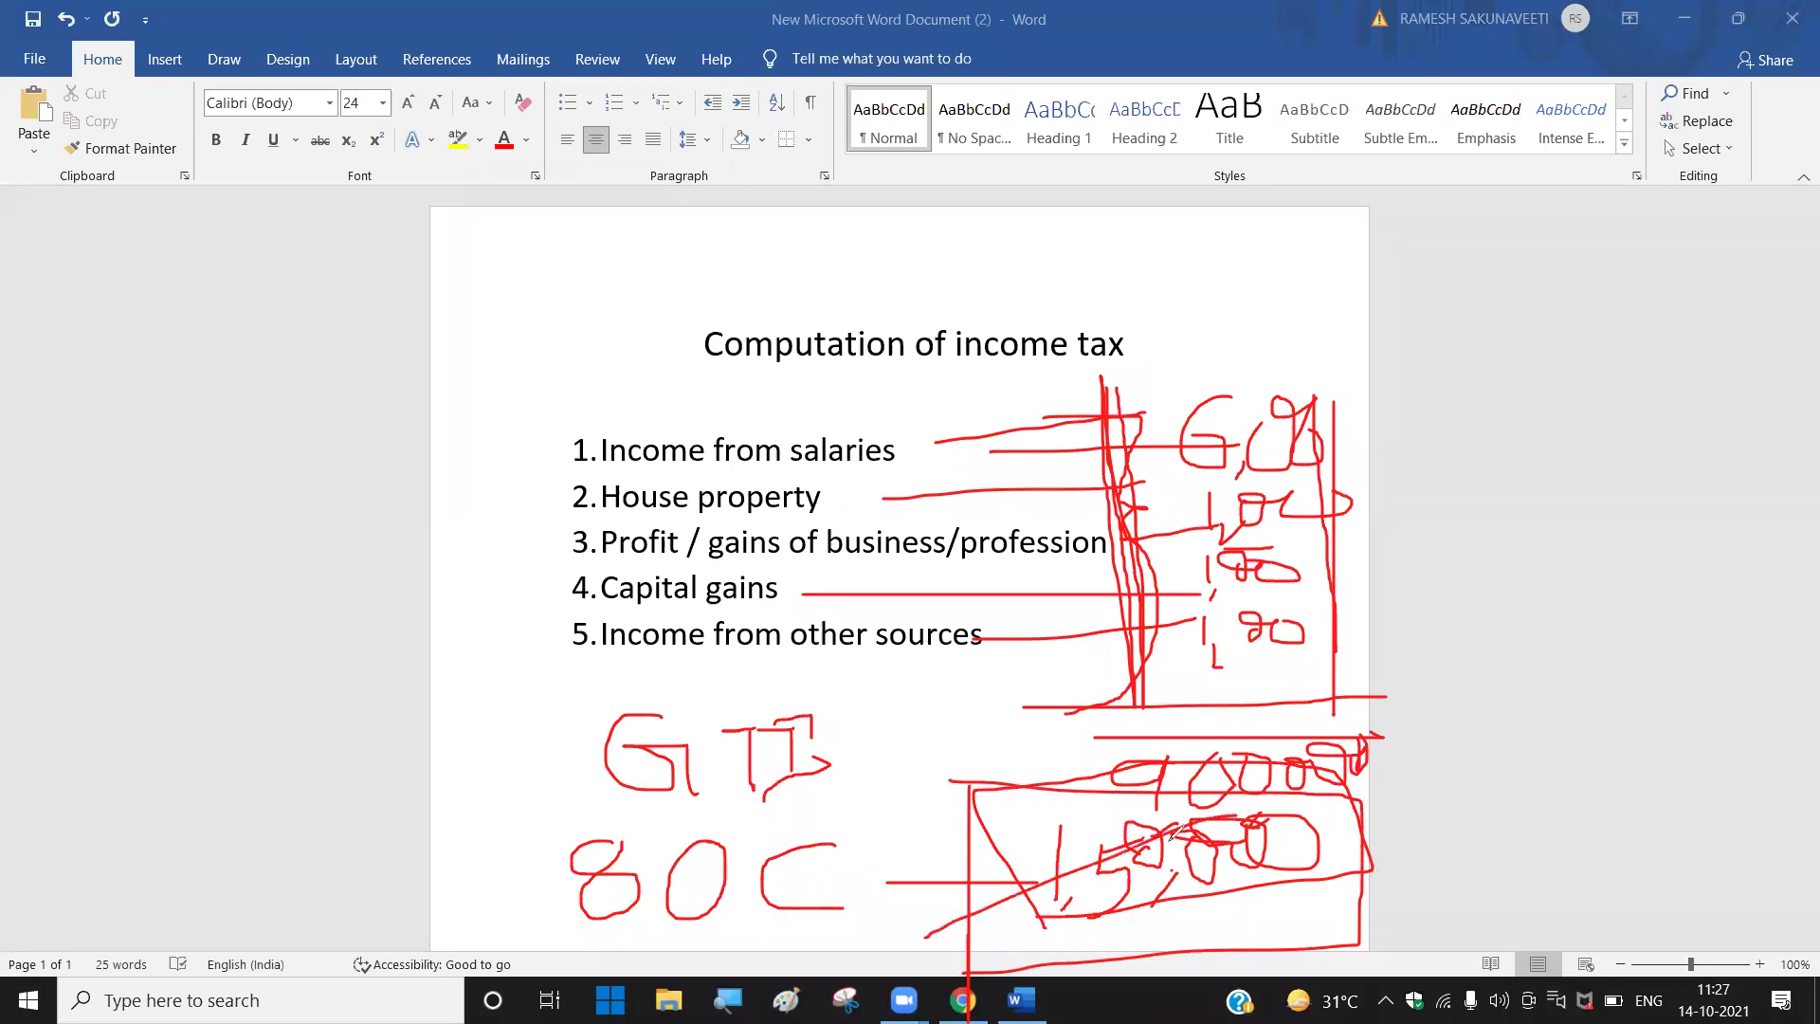
pyautogui.moveTo(1184, 817); pyautogui.dragTo(868, 931)
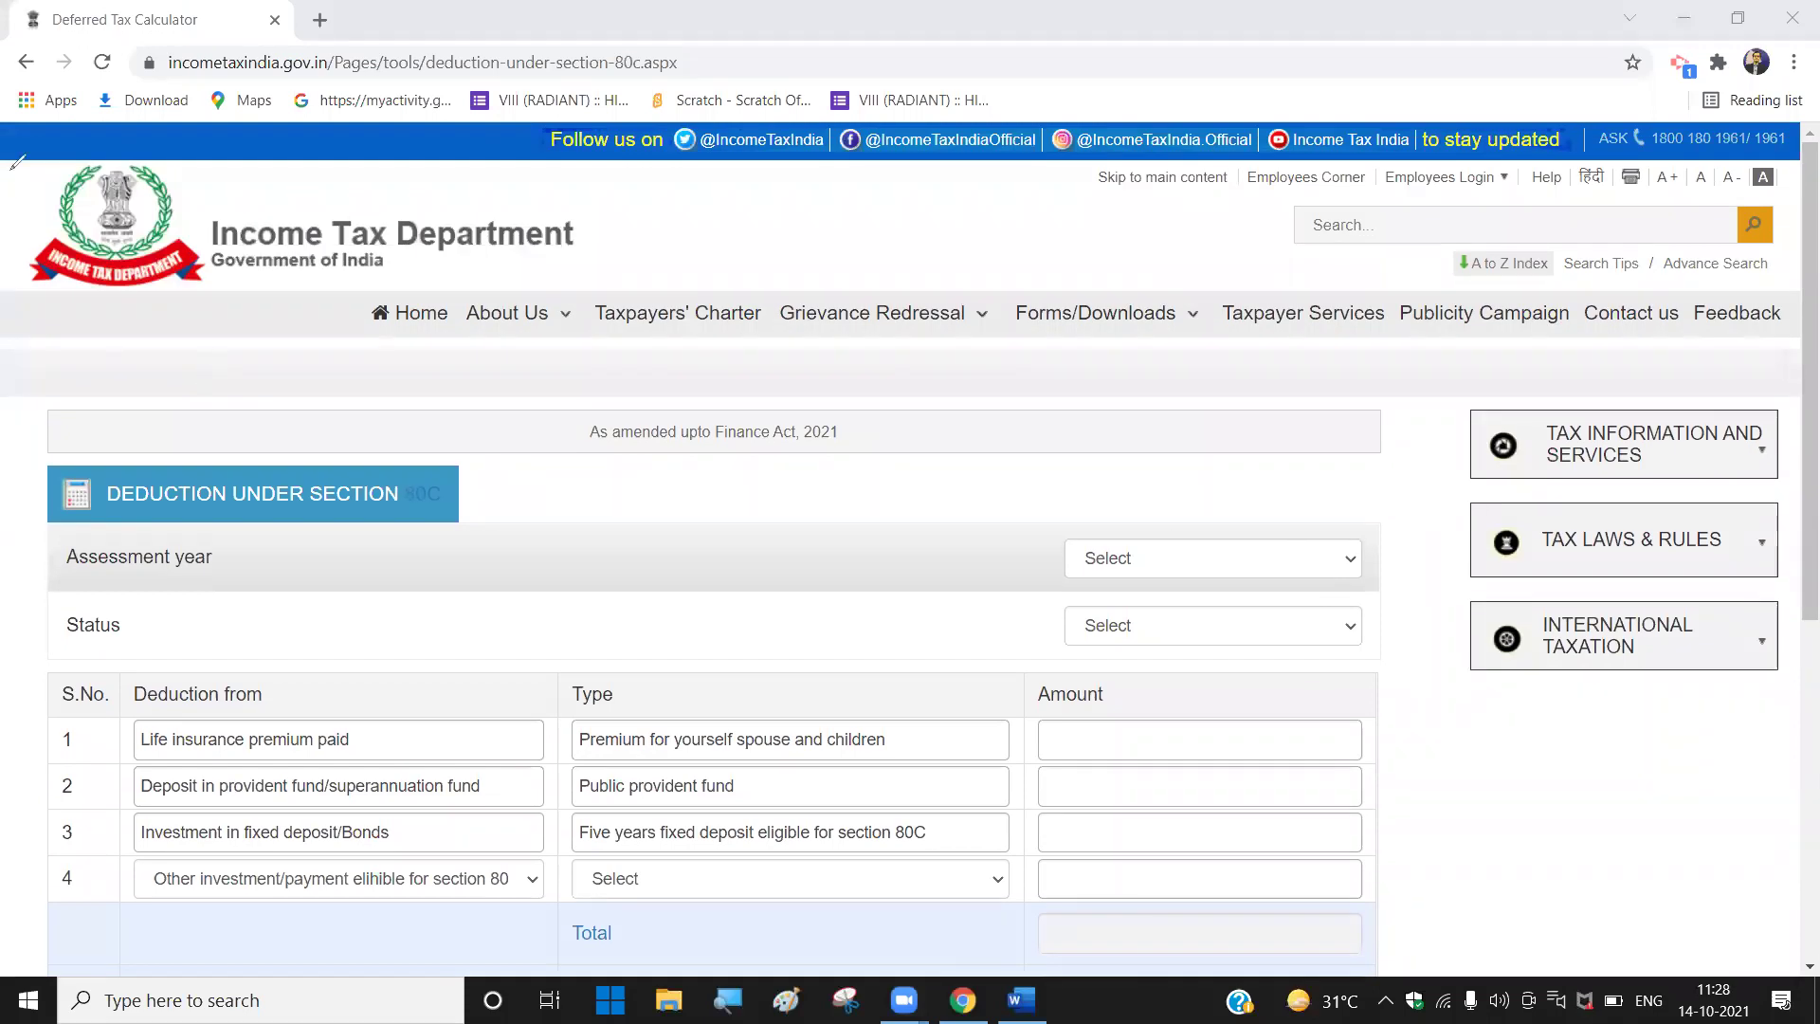
# Step: Outline the Income Tax Department website header and the Deduction Under Section 80C heading with red freehand lines
pyautogui.moveTo(10, 167)
pyautogui.mouseDown()
pyautogui.moveTo(1562, 172)
pyautogui.moveTo(1576, 294)
pyautogui.moveTo(976, 374)
pyautogui.moveTo(294, 381)
pyautogui.moveTo(14, 256)
pyautogui.moveTo(7, 161)
pyautogui.moveTo(1536, 177)
pyautogui.mouseUp()
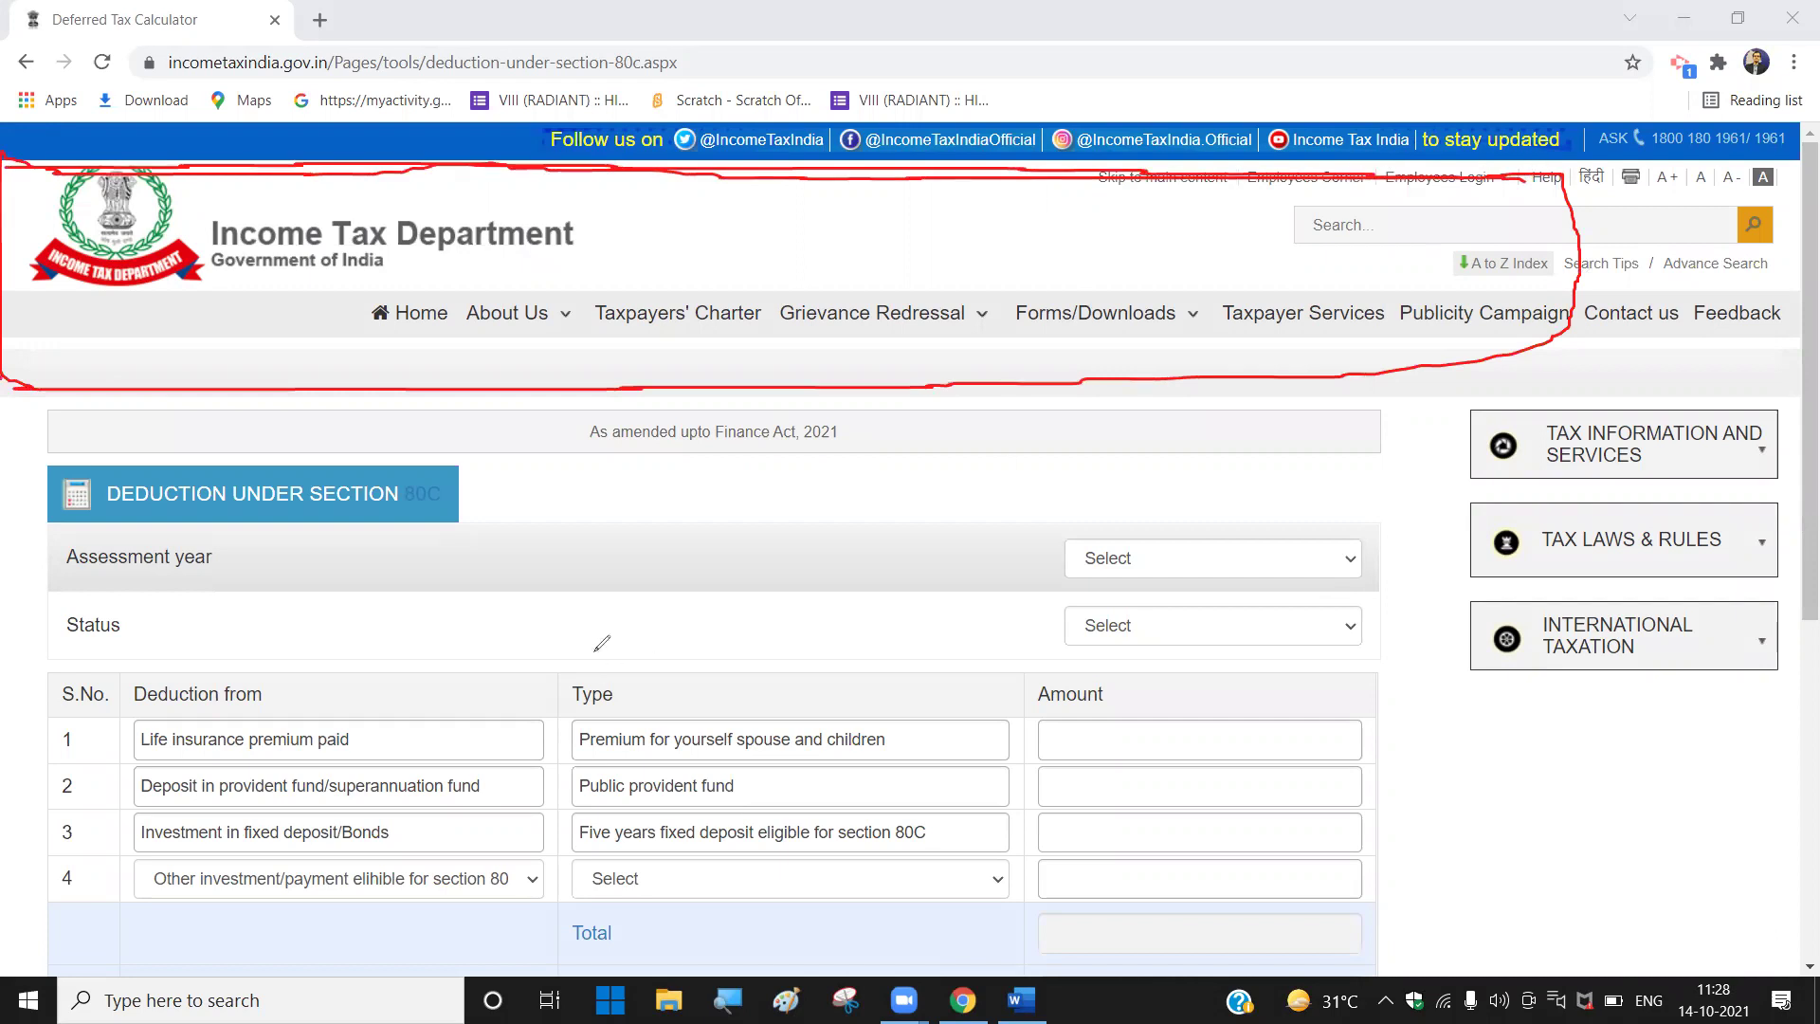
pyautogui.moveTo(68, 469)
pyautogui.mouseDown()
pyautogui.moveTo(403, 465)
pyautogui.moveTo(457, 516)
pyautogui.moveTo(389, 555)
pyautogui.moveTo(302, 559)
pyautogui.mouseUp()
pyautogui.moveTo(165, 559)
pyautogui.mouseDown()
pyautogui.moveTo(57, 540)
pyautogui.moveTo(51, 466)
pyautogui.moveTo(464, 474)
pyautogui.moveTo(476, 539)
pyautogui.moveTo(340, 570)
pyautogui.moveTo(62, 568)
pyautogui.moveTo(58, 479)
pyautogui.moveTo(145, 449)
pyautogui.mouseUp()
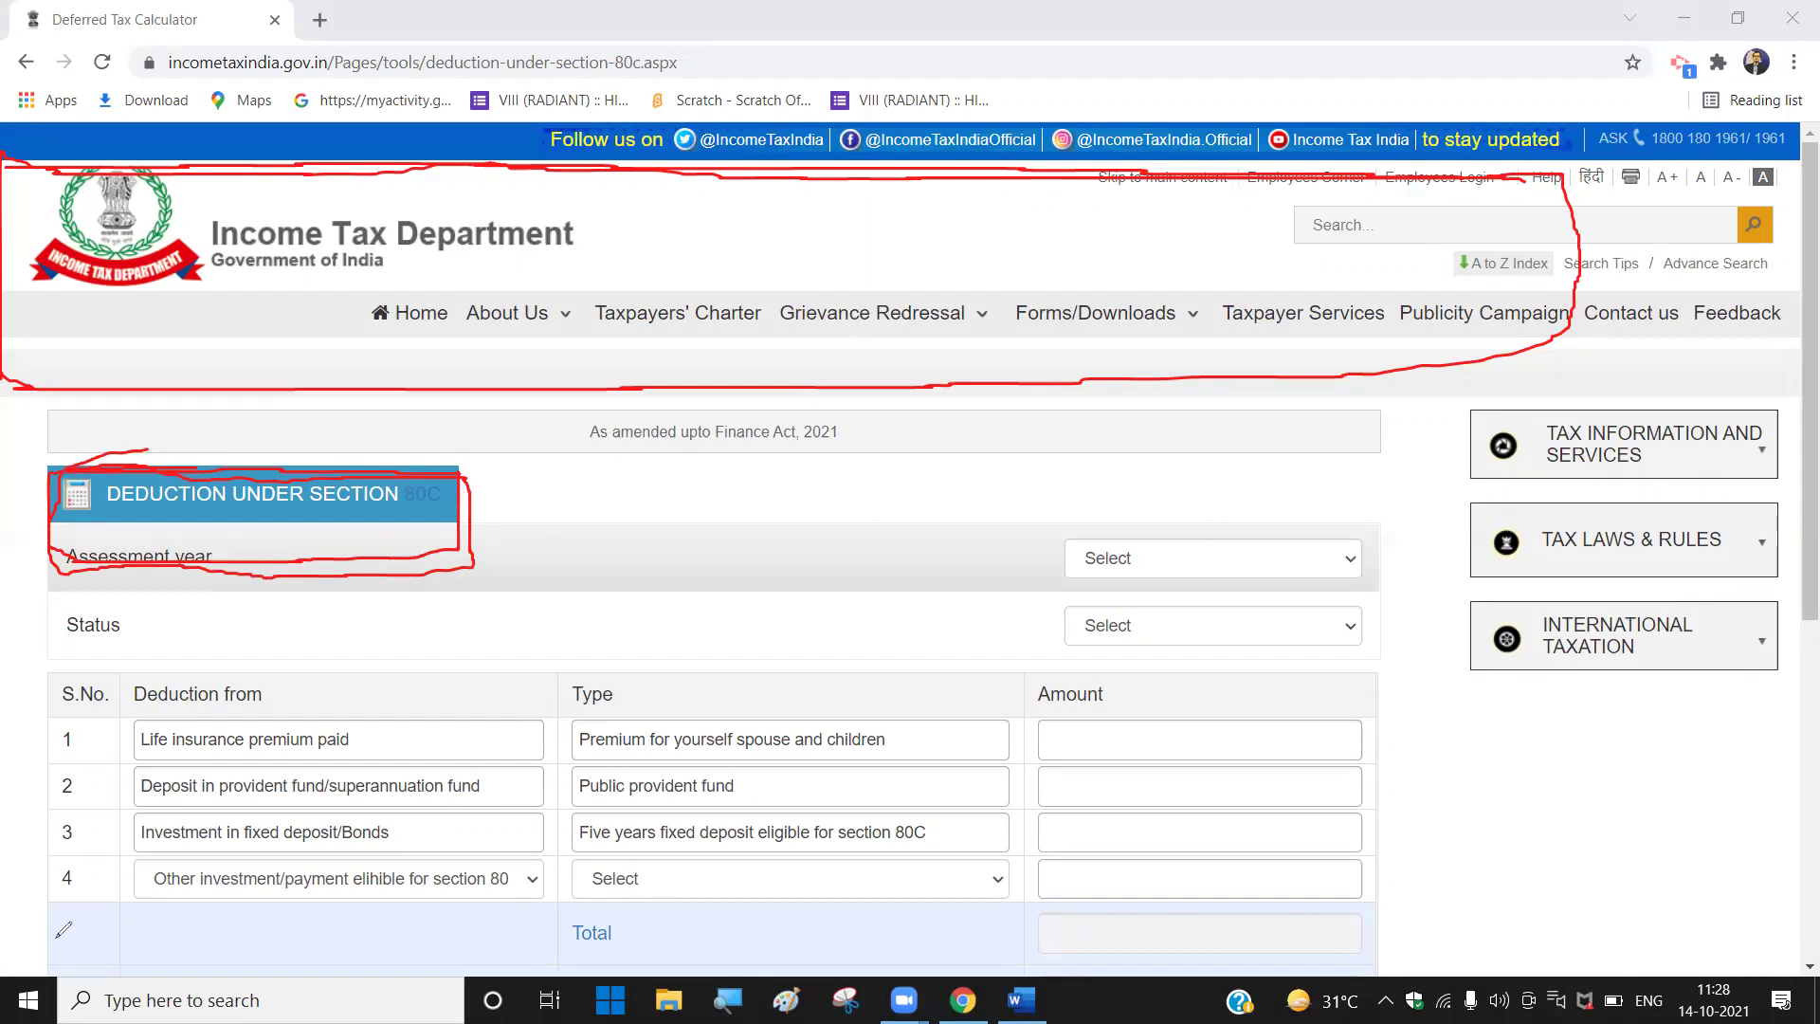
# Step: Mark the Amount column with freehand vertical strokes running down its four empty rows
pyautogui.moveTo(1148, 720); pyautogui.dragTo(1178, 859)
pyautogui.moveTo(1180, 719); pyautogui.dragTo(1158, 866)
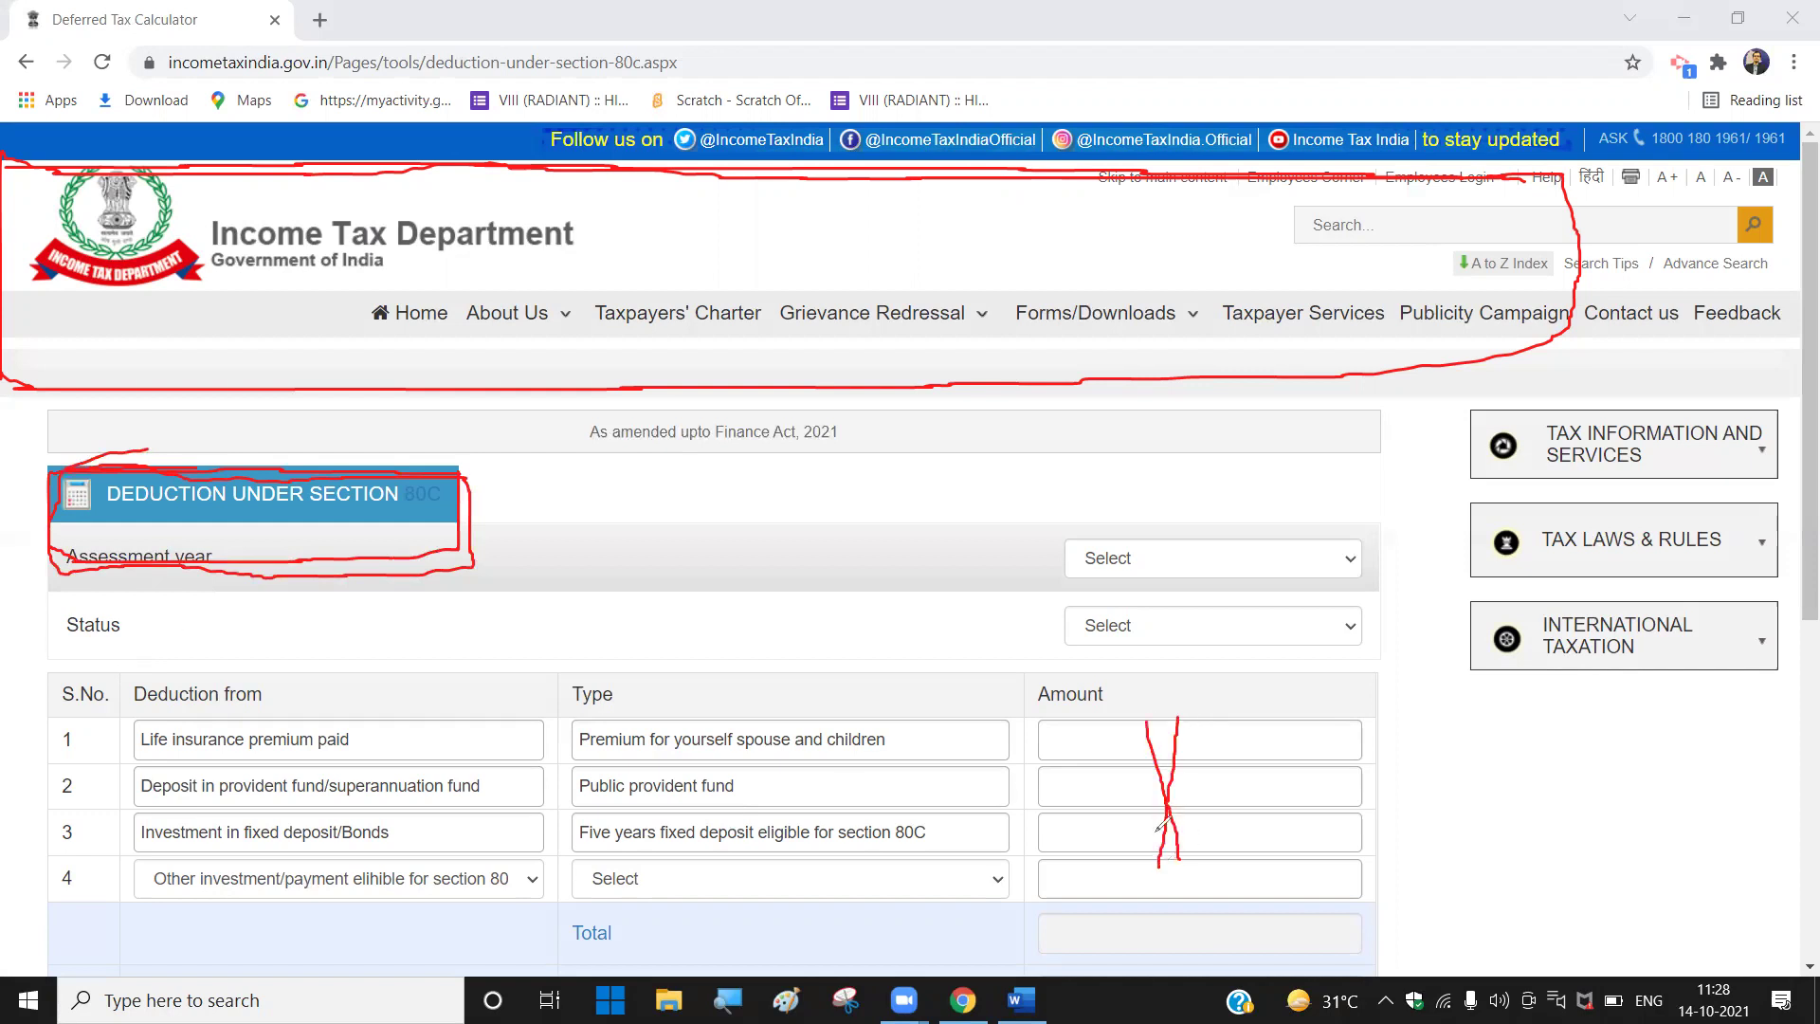
pyautogui.moveTo(1187, 720)
pyautogui.mouseDown()
pyautogui.moveTo(1171, 901)
pyautogui.moveTo(1192, 844)
pyautogui.moveTo(1187, 861)
pyautogui.mouseUp()
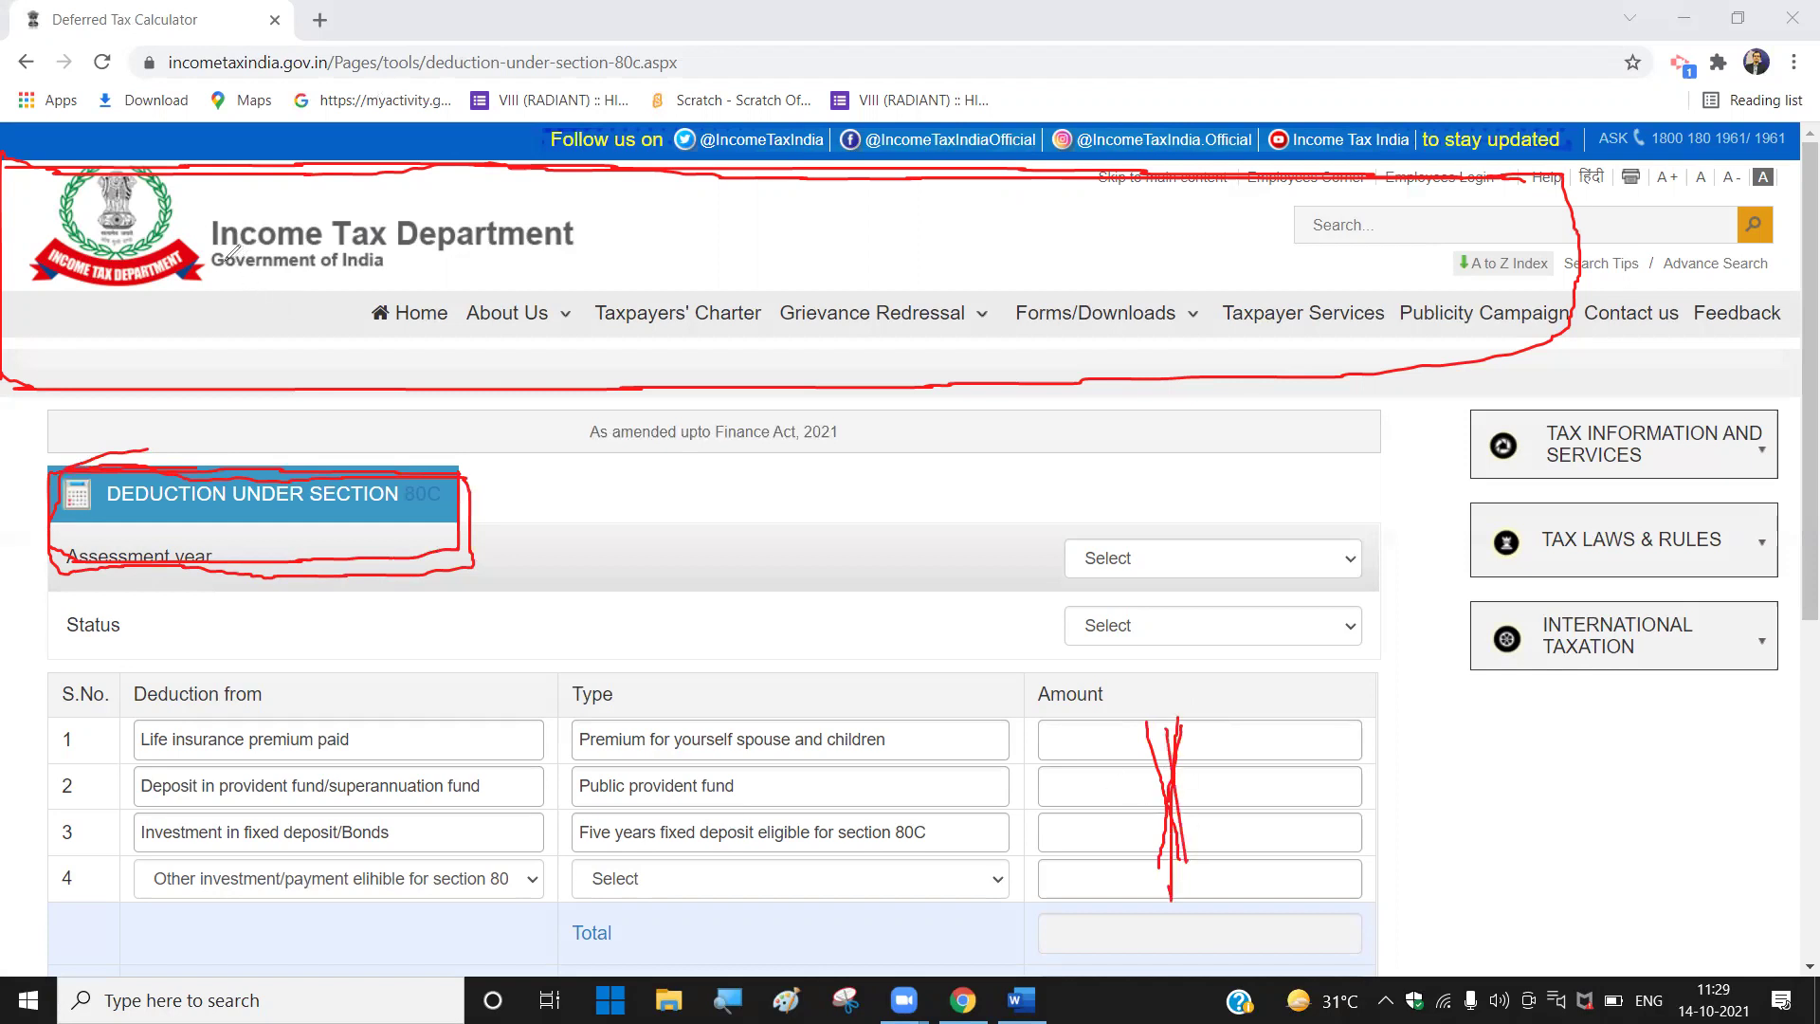
# Step: Underline the Income Tax Department title and circle the Deduction Under Section 80C heading
pyautogui.moveTo(218, 254); pyautogui.dragTo(530, 247)
pyautogui.moveTo(243, 500)
pyautogui.mouseDown()
pyautogui.moveTo(474, 494)
pyautogui.moveTo(484, 474)
pyautogui.moveTo(95, 445)
pyautogui.moveTo(109, 509)
pyautogui.mouseUp()
pyautogui.moveTo(216, 548)
pyautogui.mouseDown()
pyautogui.moveTo(474, 545)
pyautogui.moveTo(488, 502)
pyautogui.mouseUp()
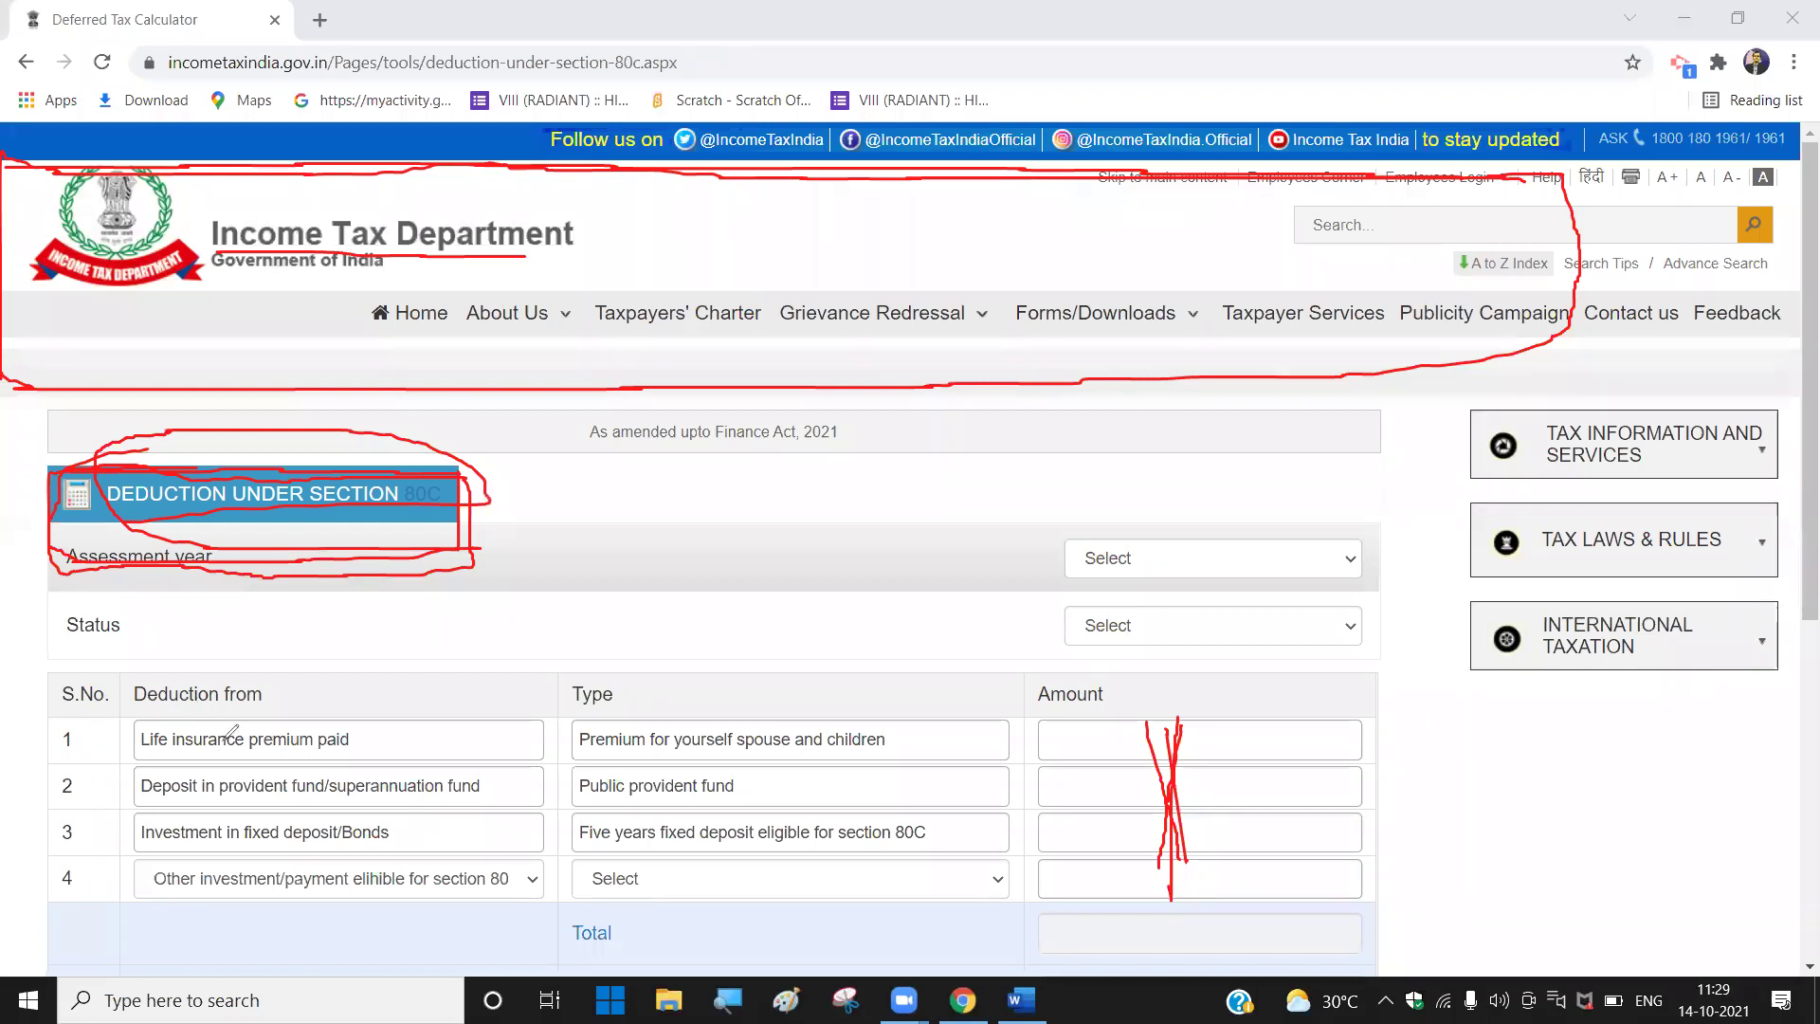
# Step: Mark the Deduction from column with vertical strokes running down its four rows
pyautogui.moveTo(414, 695); pyautogui.dragTo(434, 891)
pyautogui.moveTo(417, 690); pyautogui.dragTo(417, 872)
pyautogui.moveTo(429, 739); pyautogui.dragTo(428, 890)
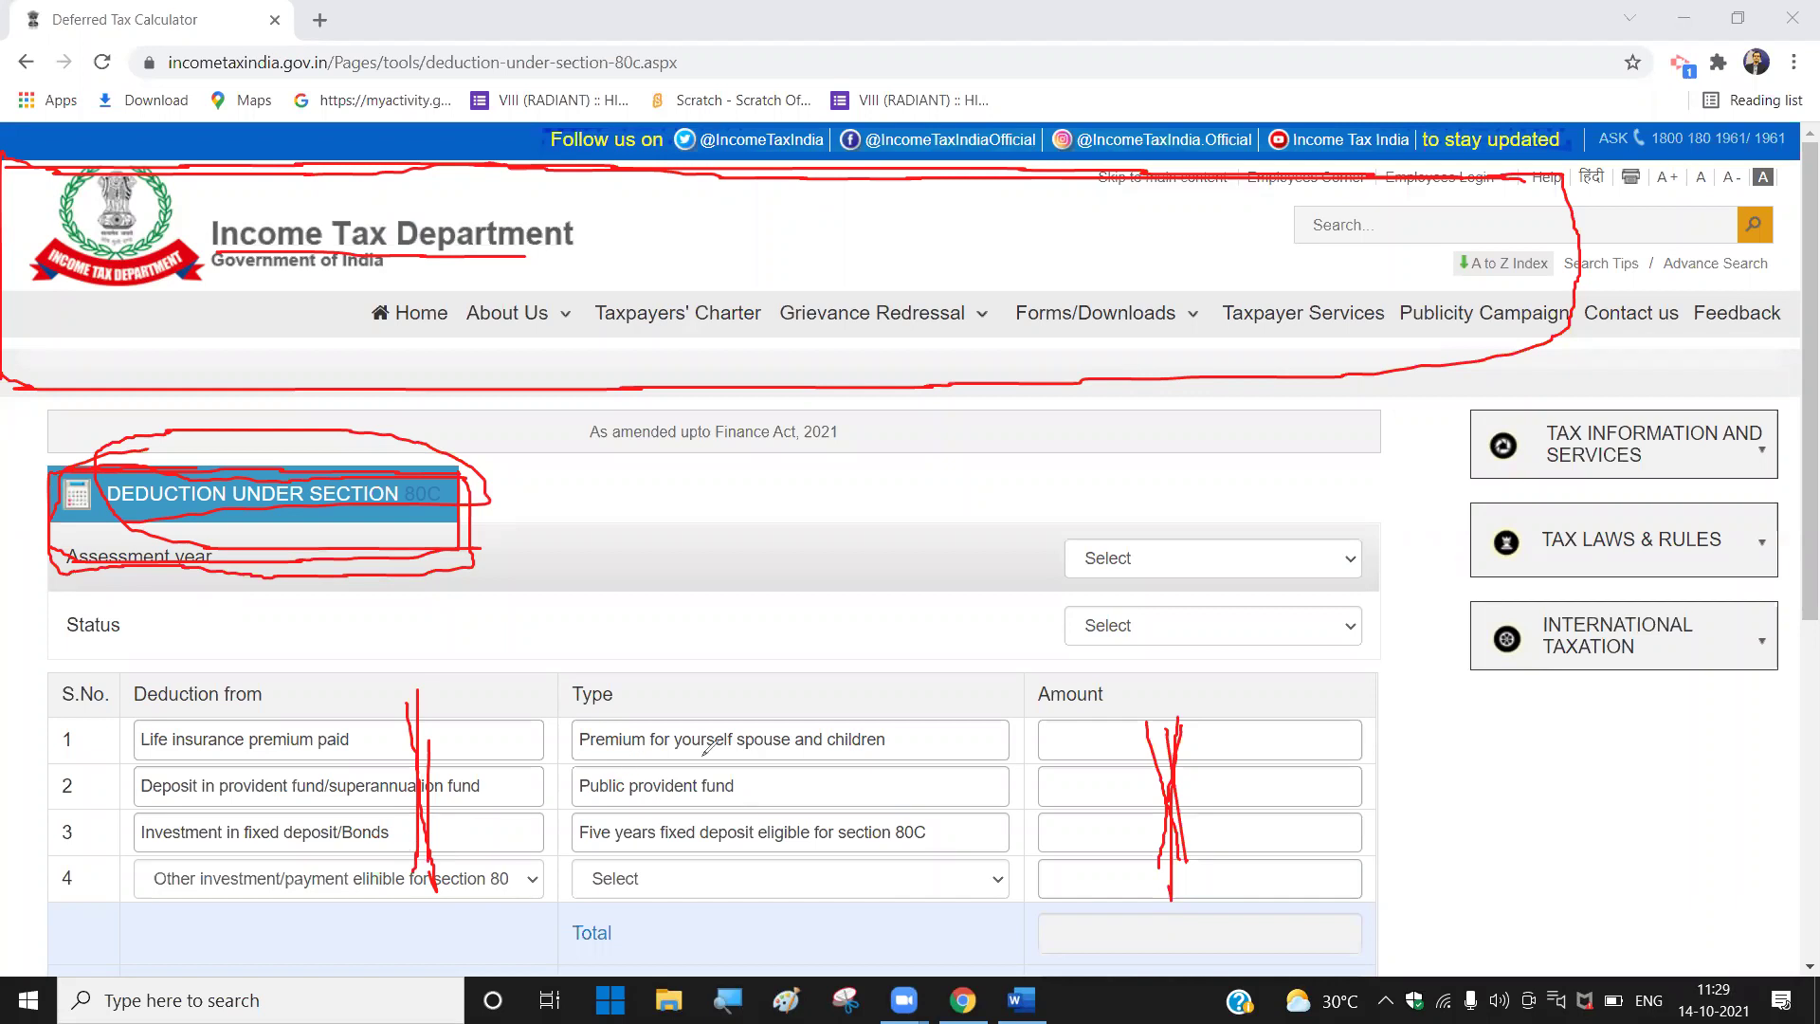
# Step: Draw vertical strokes down the Type column and a line across the first Amount field
pyautogui.moveTo(899, 717); pyautogui.dragTo(900, 744)
pyautogui.moveTo(909, 888); pyautogui.dragTo(911, 891)
pyautogui.moveTo(937, 745); pyautogui.dragTo(945, 897)
pyautogui.moveTo(1043, 753); pyautogui.dragTo(1242, 732)
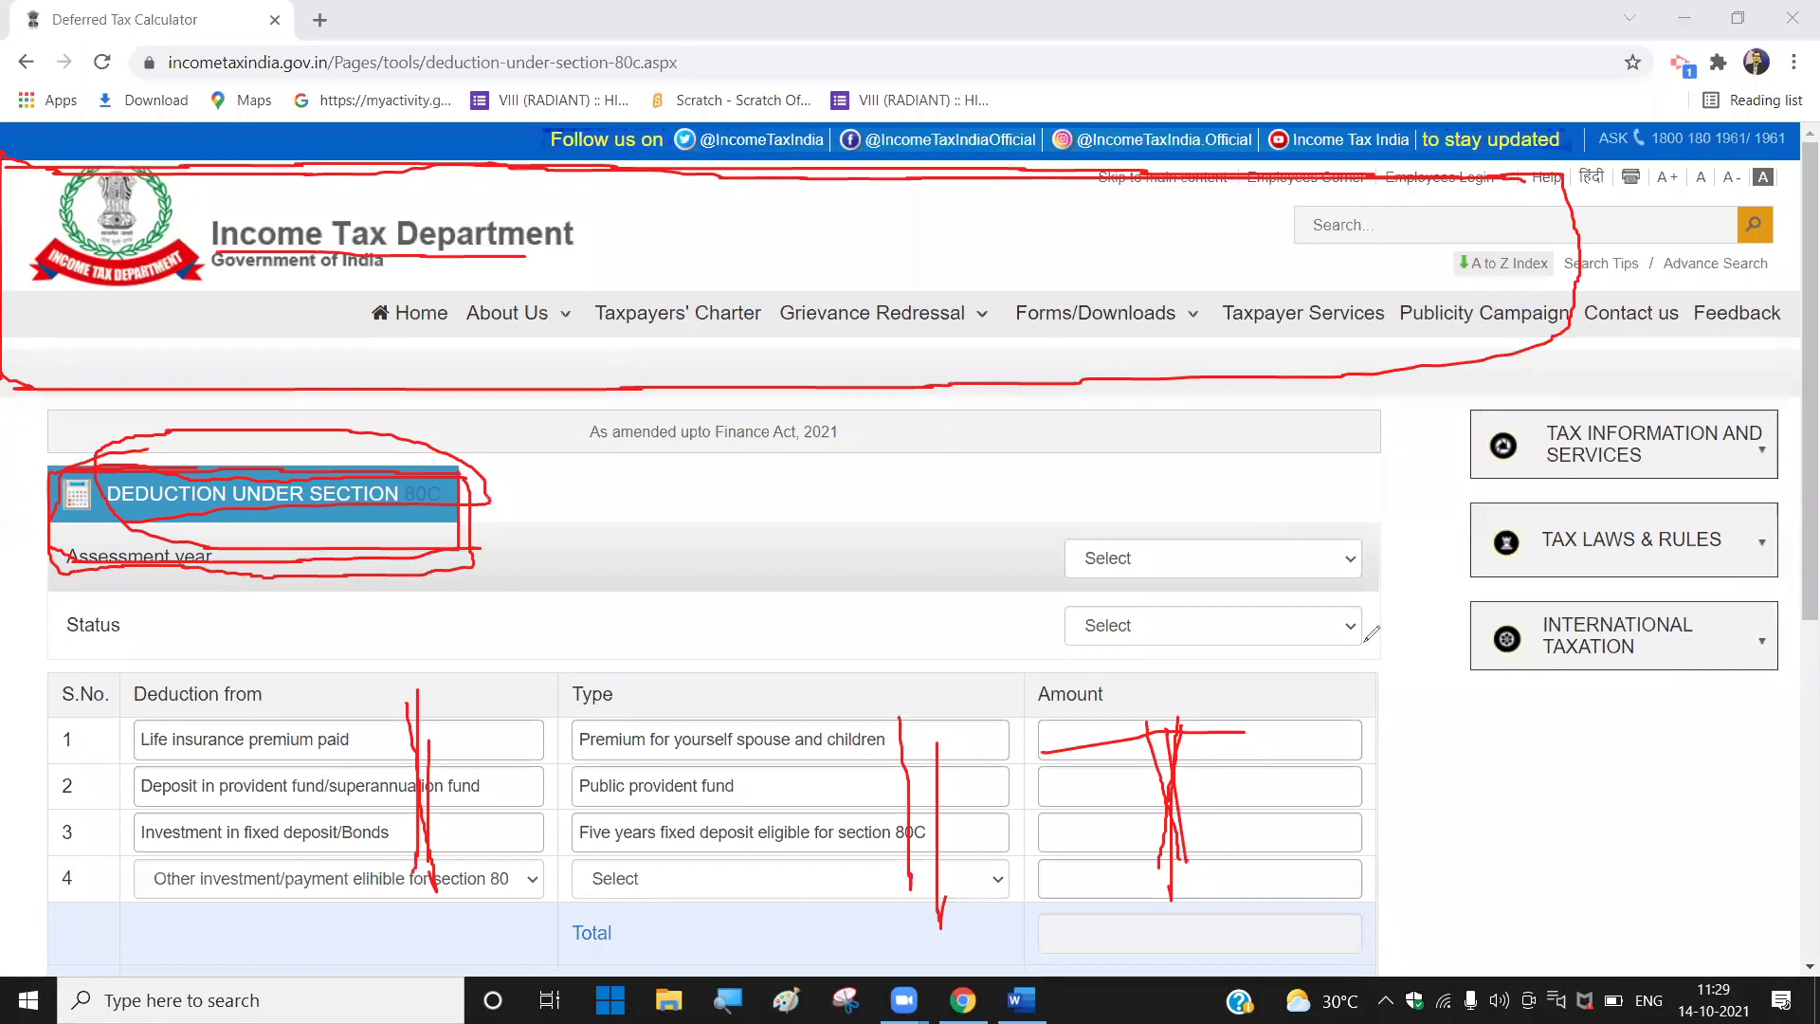
# Step: Emphasise the Deduction Under Section 80C heading with more underlines and clear all annotations from the page
pyautogui.moveTo(176, 531); pyautogui.dragTo(497, 547)
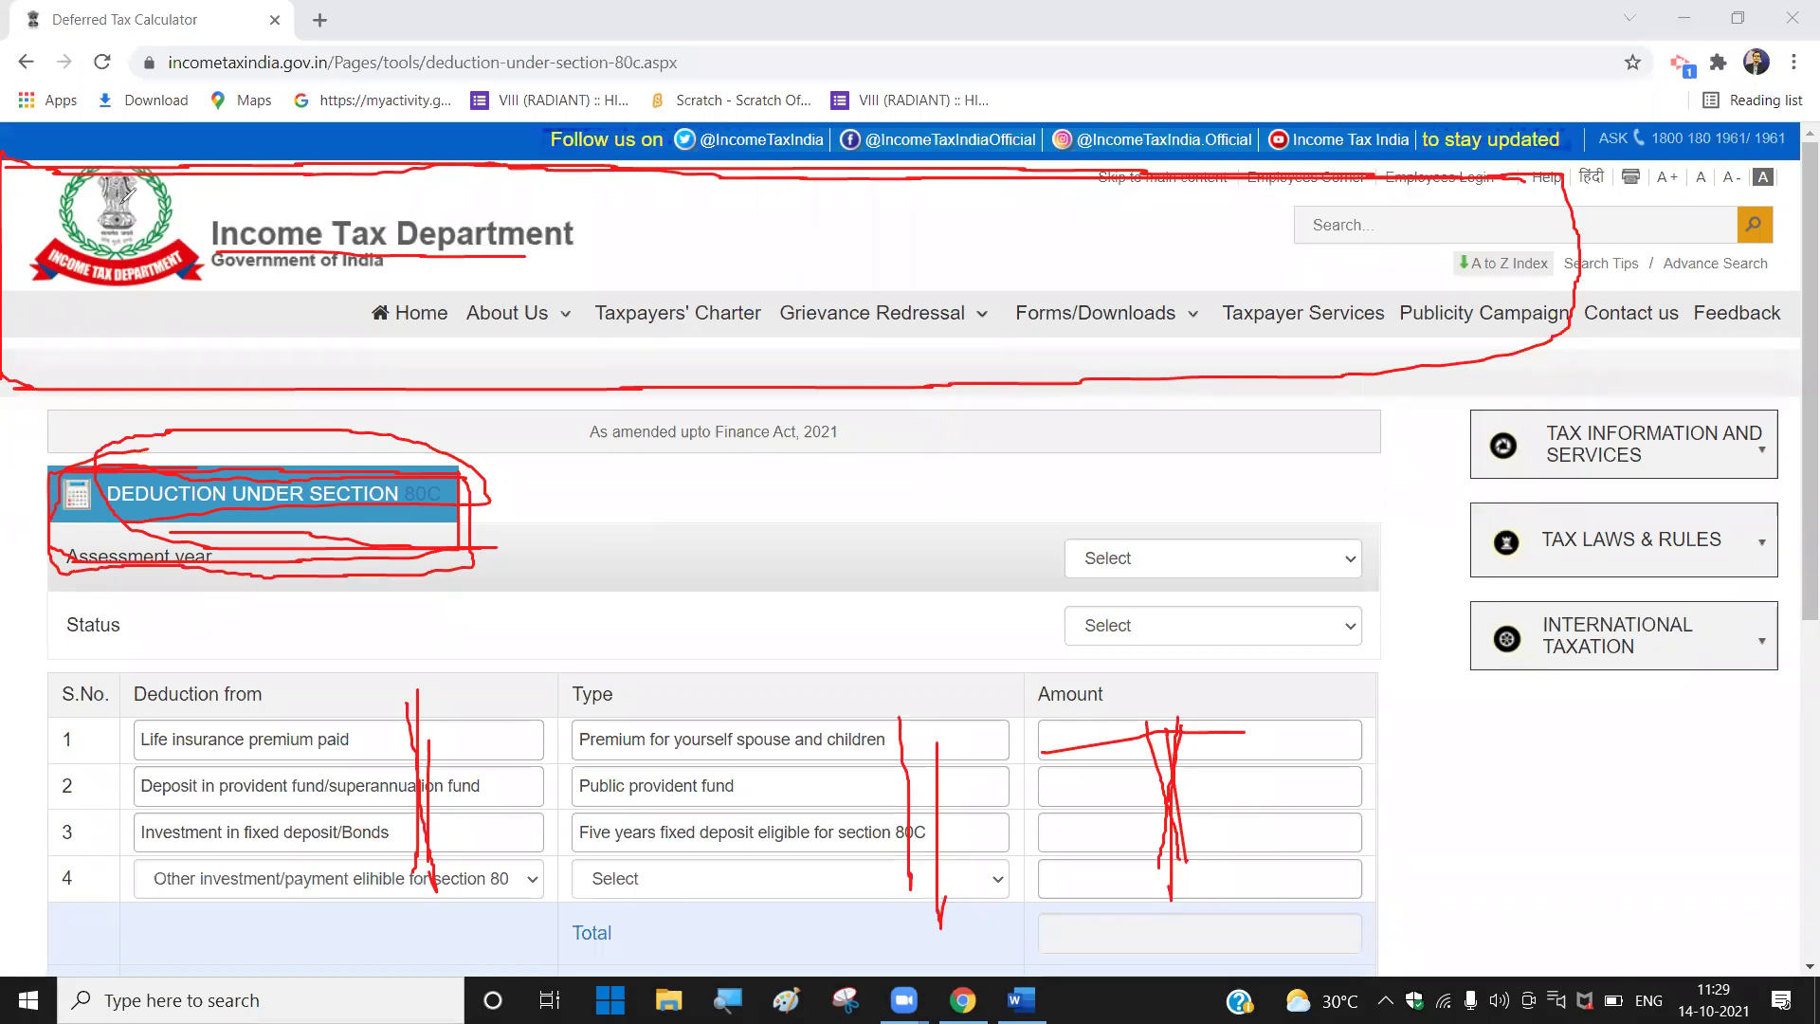
pyautogui.moveTo(112, 515)
pyautogui.mouseDown()
pyautogui.moveTo(390, 511)
pyautogui.moveTo(474, 482)
pyautogui.moveTo(53, 447)
pyautogui.moveTo(45, 512)
pyautogui.moveTo(402, 517)
pyautogui.mouseUp()
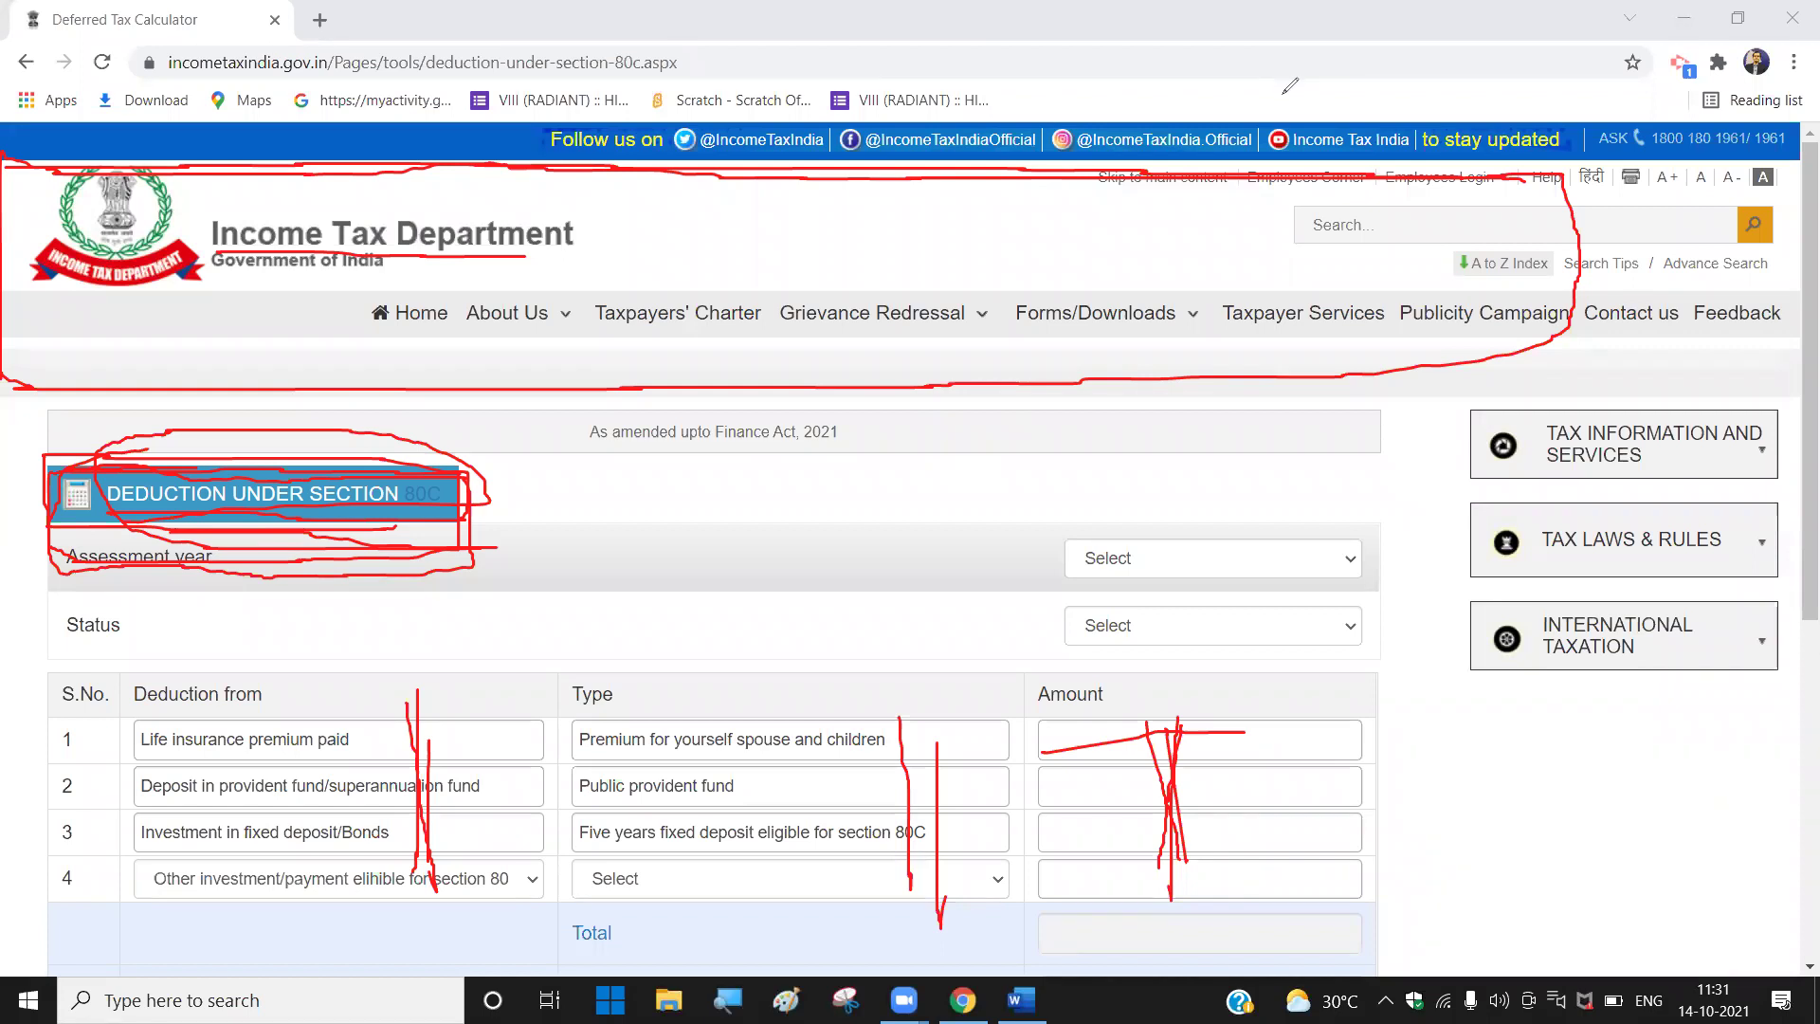
pyautogui.press('e')
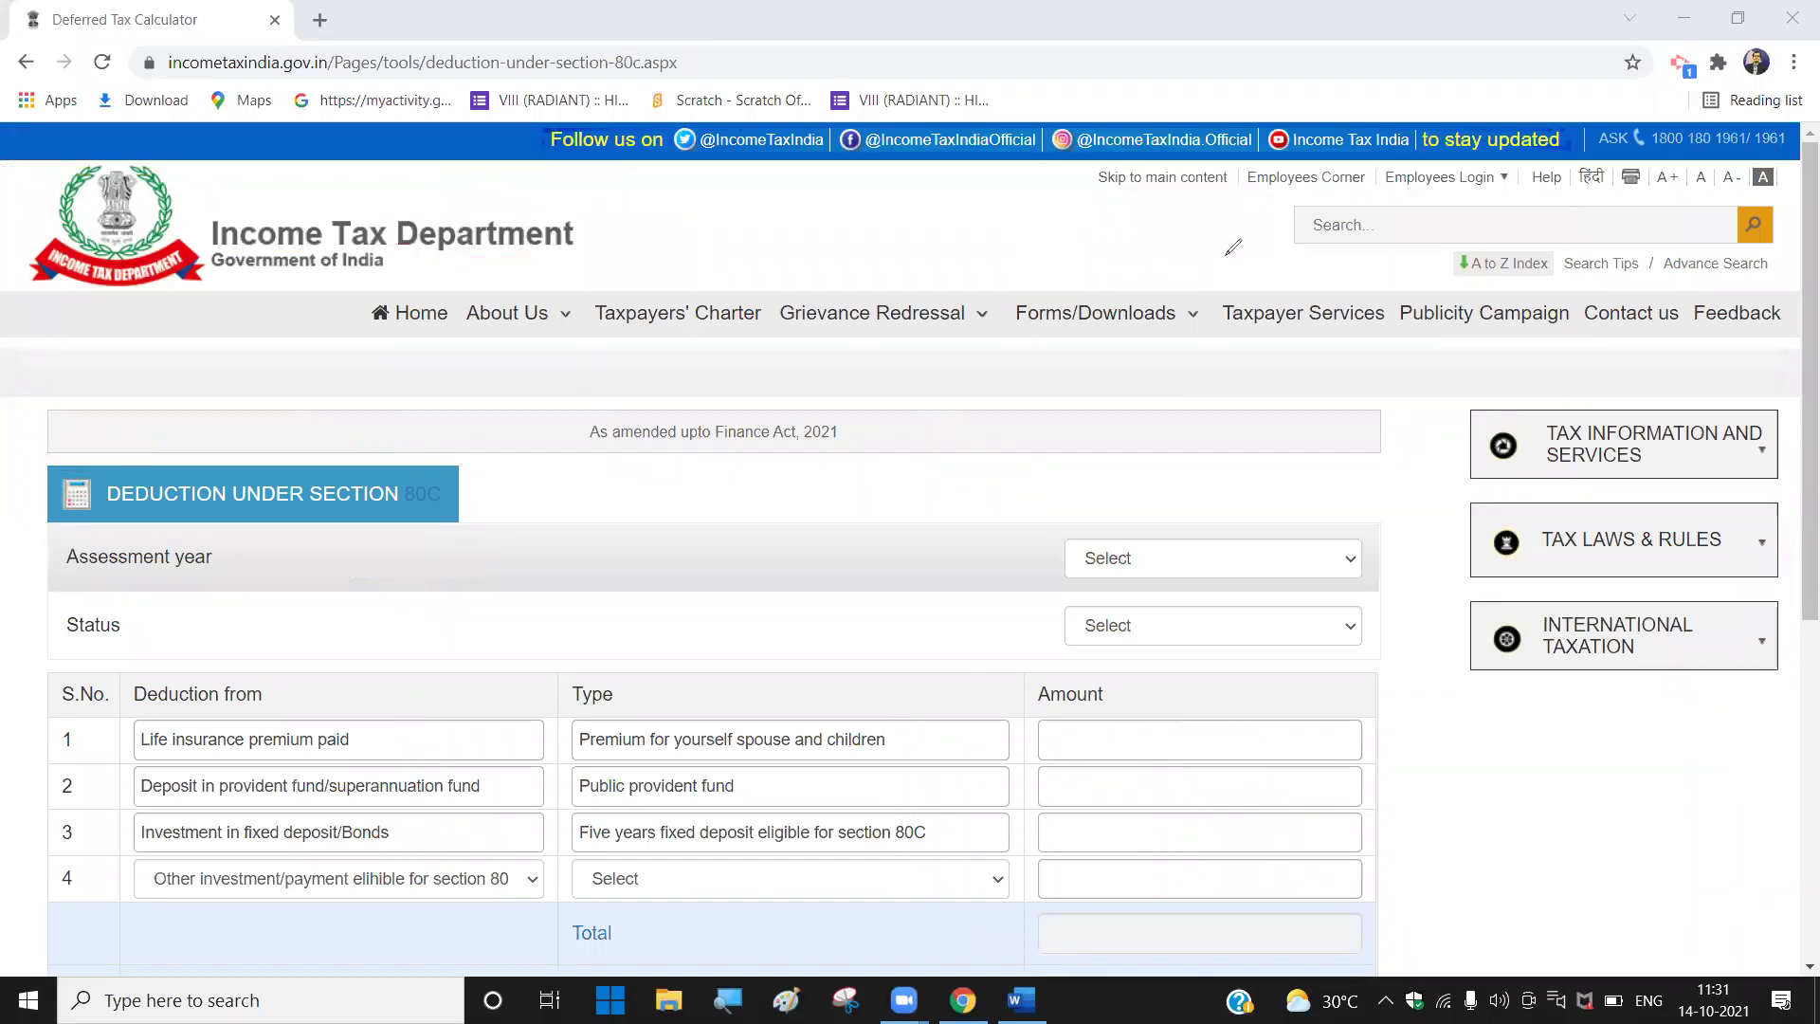
# Step: Tick the life insurance premium row, mark yourself, spouse and children in its type, and clear the annotations
pyautogui.click(1233, 232)
pyautogui.moveTo(1250, 218); pyautogui.dragTo(1234, 275)
pyautogui.moveTo(121, 727)
pyautogui.mouseDown()
pyautogui.moveTo(141, 754)
pyautogui.moveTo(274, 698)
pyautogui.mouseUp()
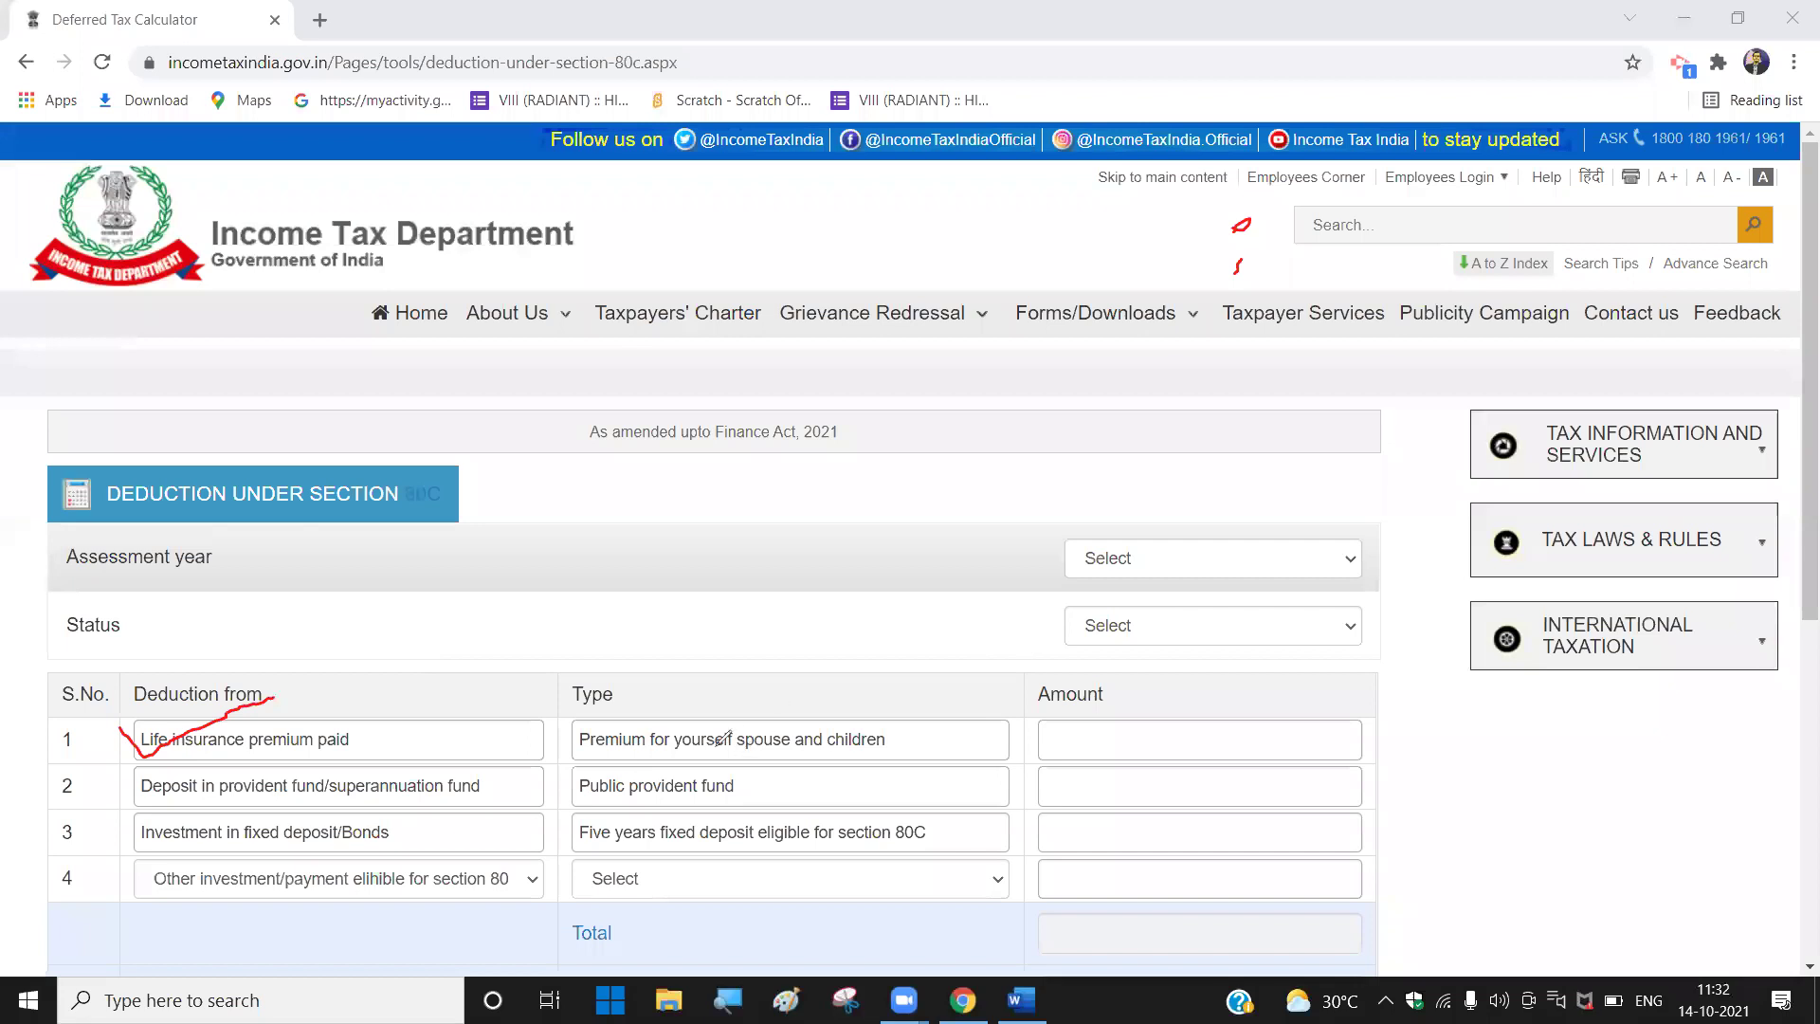
pyautogui.moveTo(696, 751); pyautogui.dragTo(894, 753)
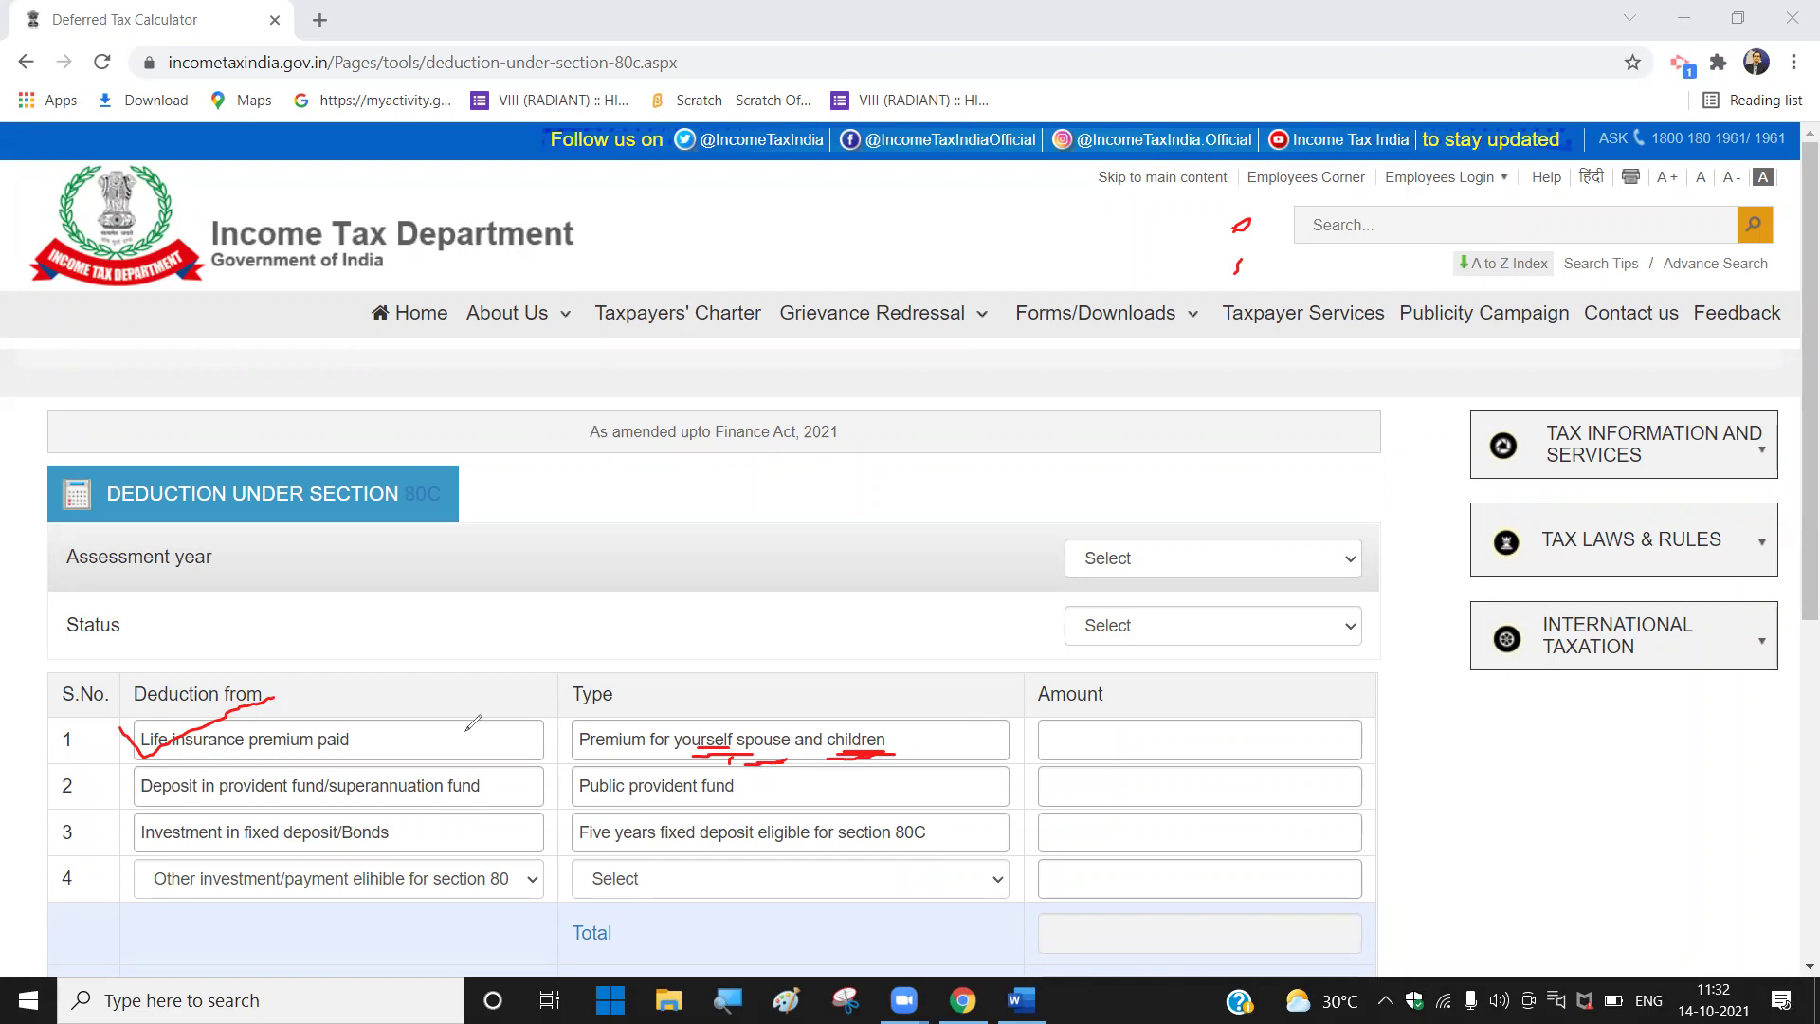
pyautogui.moveTo(725, 713)
pyautogui.mouseDown()
pyautogui.moveTo(695, 743)
pyautogui.moveTo(789, 749)
pyautogui.moveTo(769, 713)
pyautogui.moveTo(806, 790)
pyautogui.moveTo(908, 739)
pyautogui.moveTo(825, 744)
pyautogui.moveTo(1013, 739)
pyautogui.mouseUp()
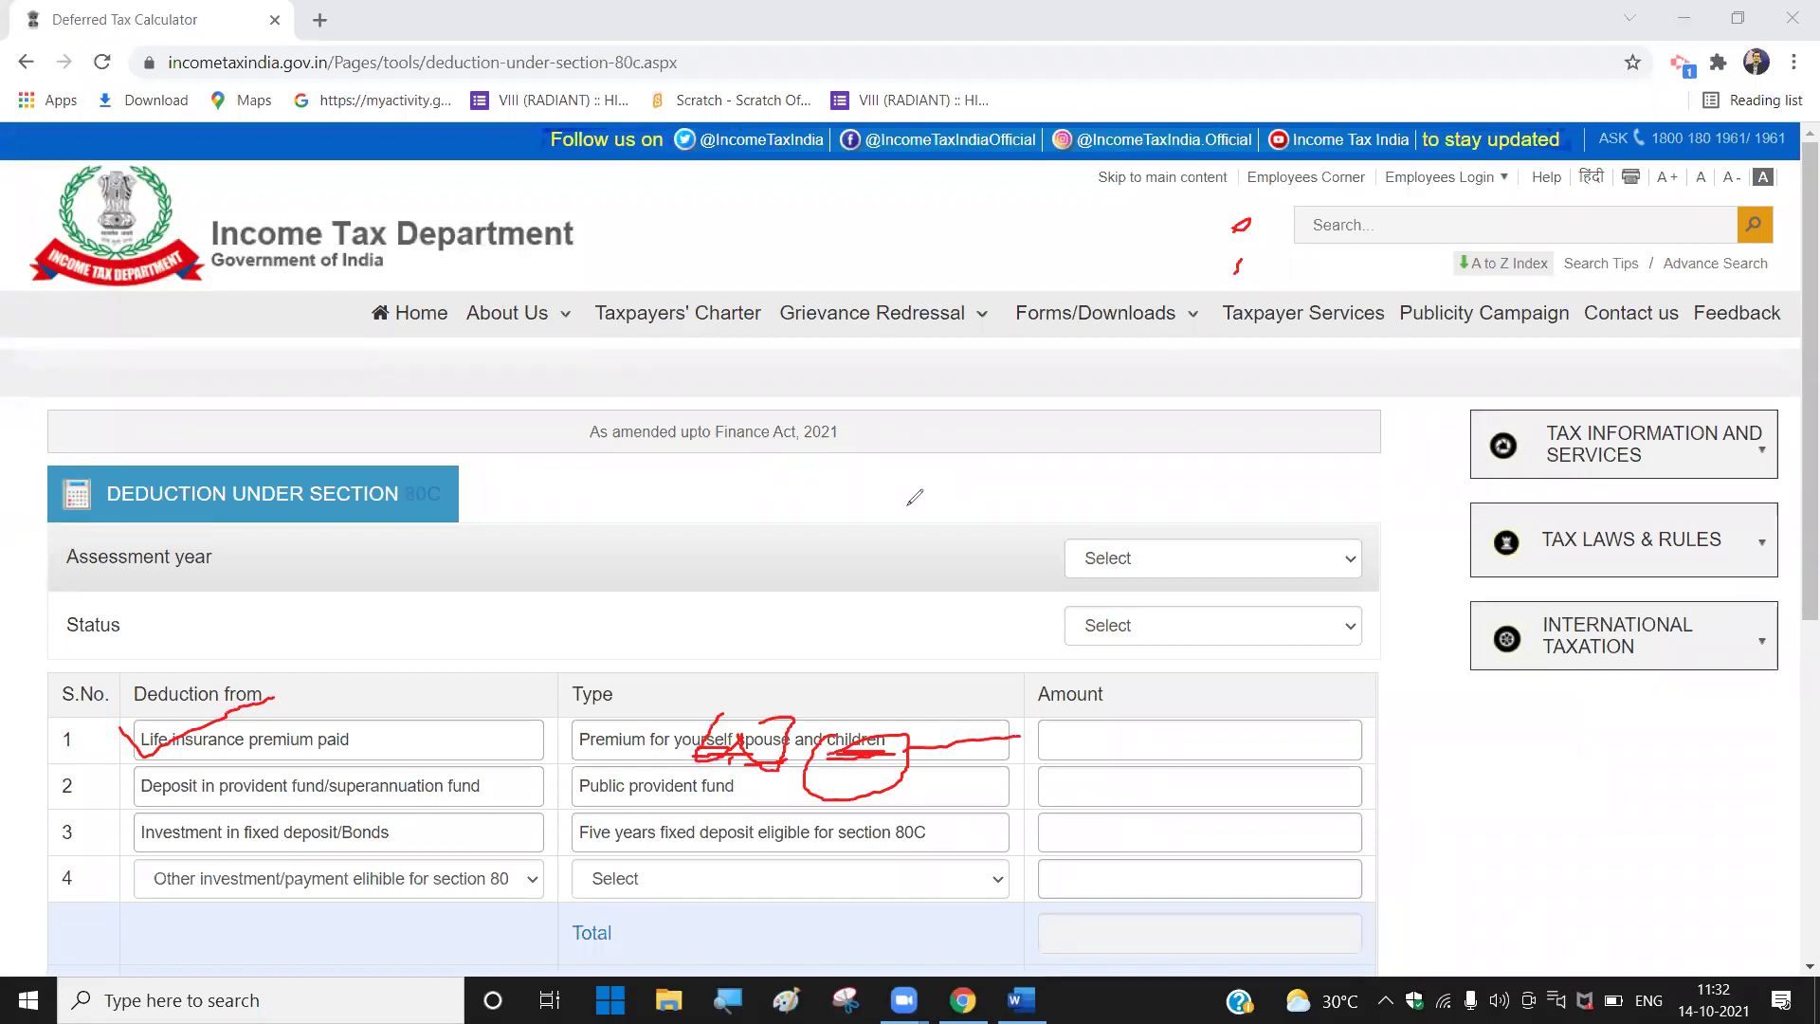
pyautogui.press('e')
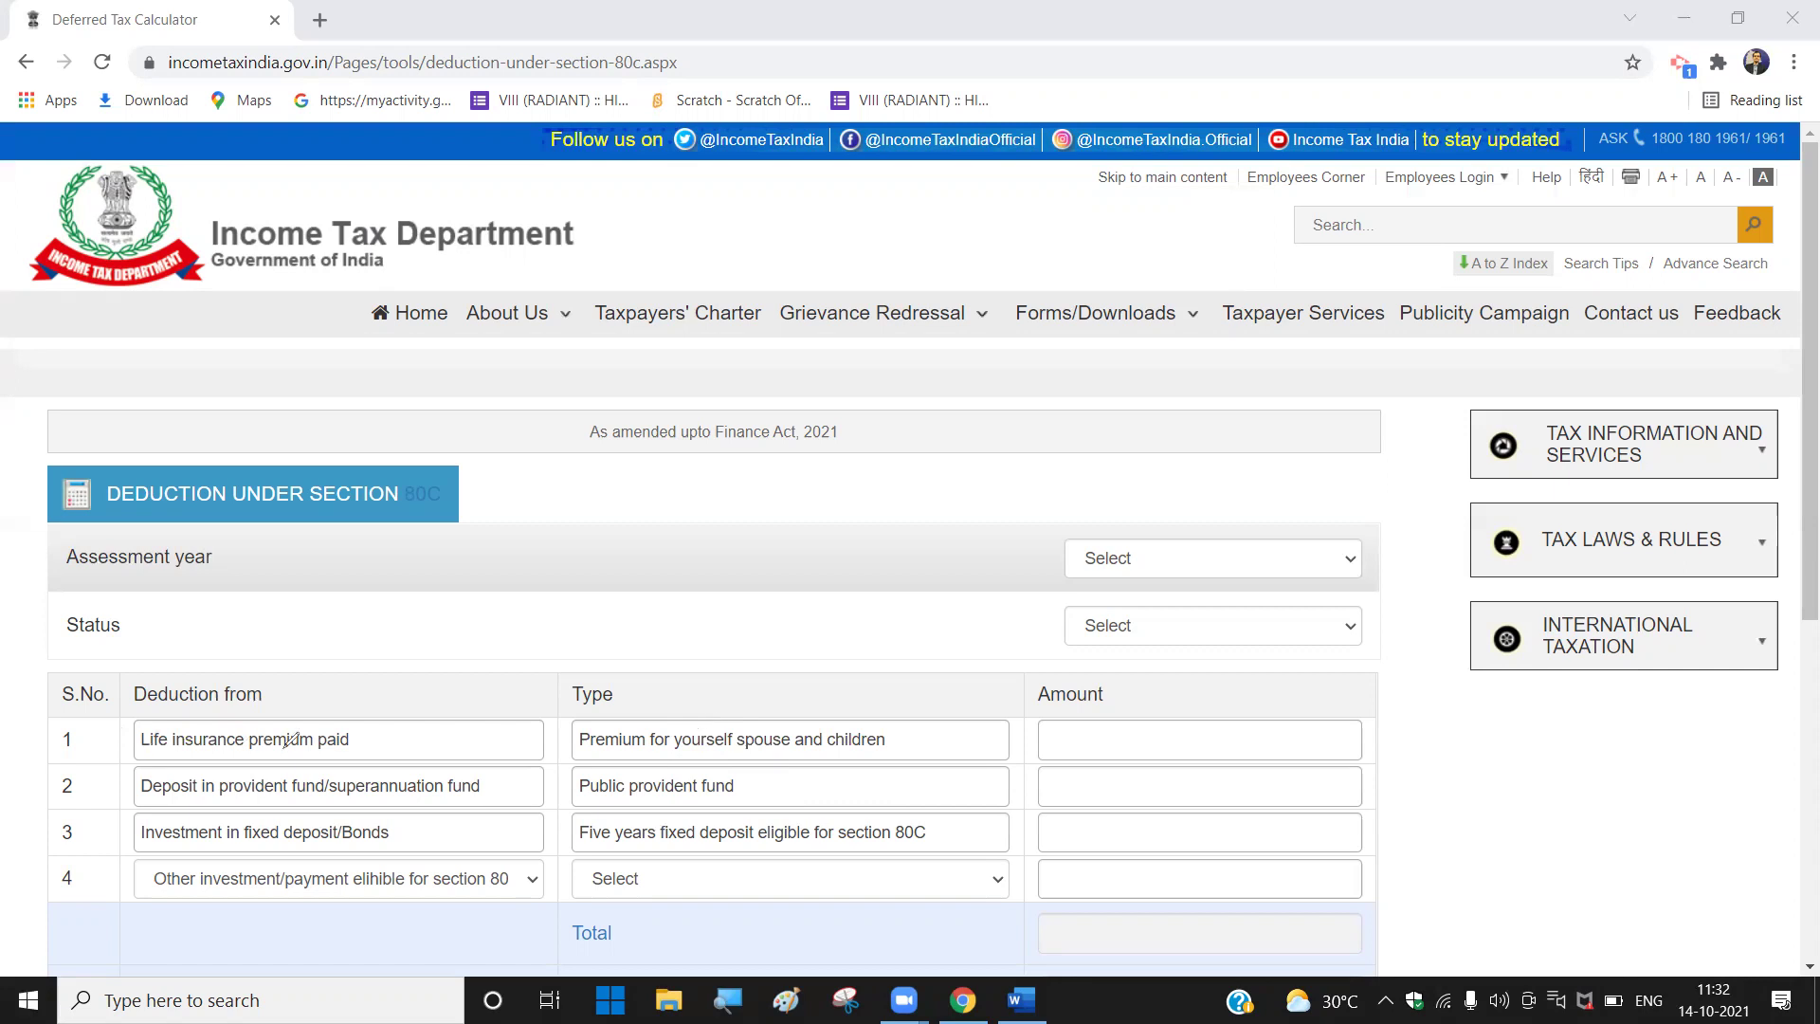
# Step: Mark Life insurance premium paid with a stroke and underline the yourself, spouse and children wording beside it
pyautogui.moveTo(362, 746); pyautogui.dragTo(471, 708)
pyautogui.moveTo(647, 759); pyautogui.dragTo(730, 753)
pyautogui.moveTo(730, 760); pyautogui.dragTo(861, 738)
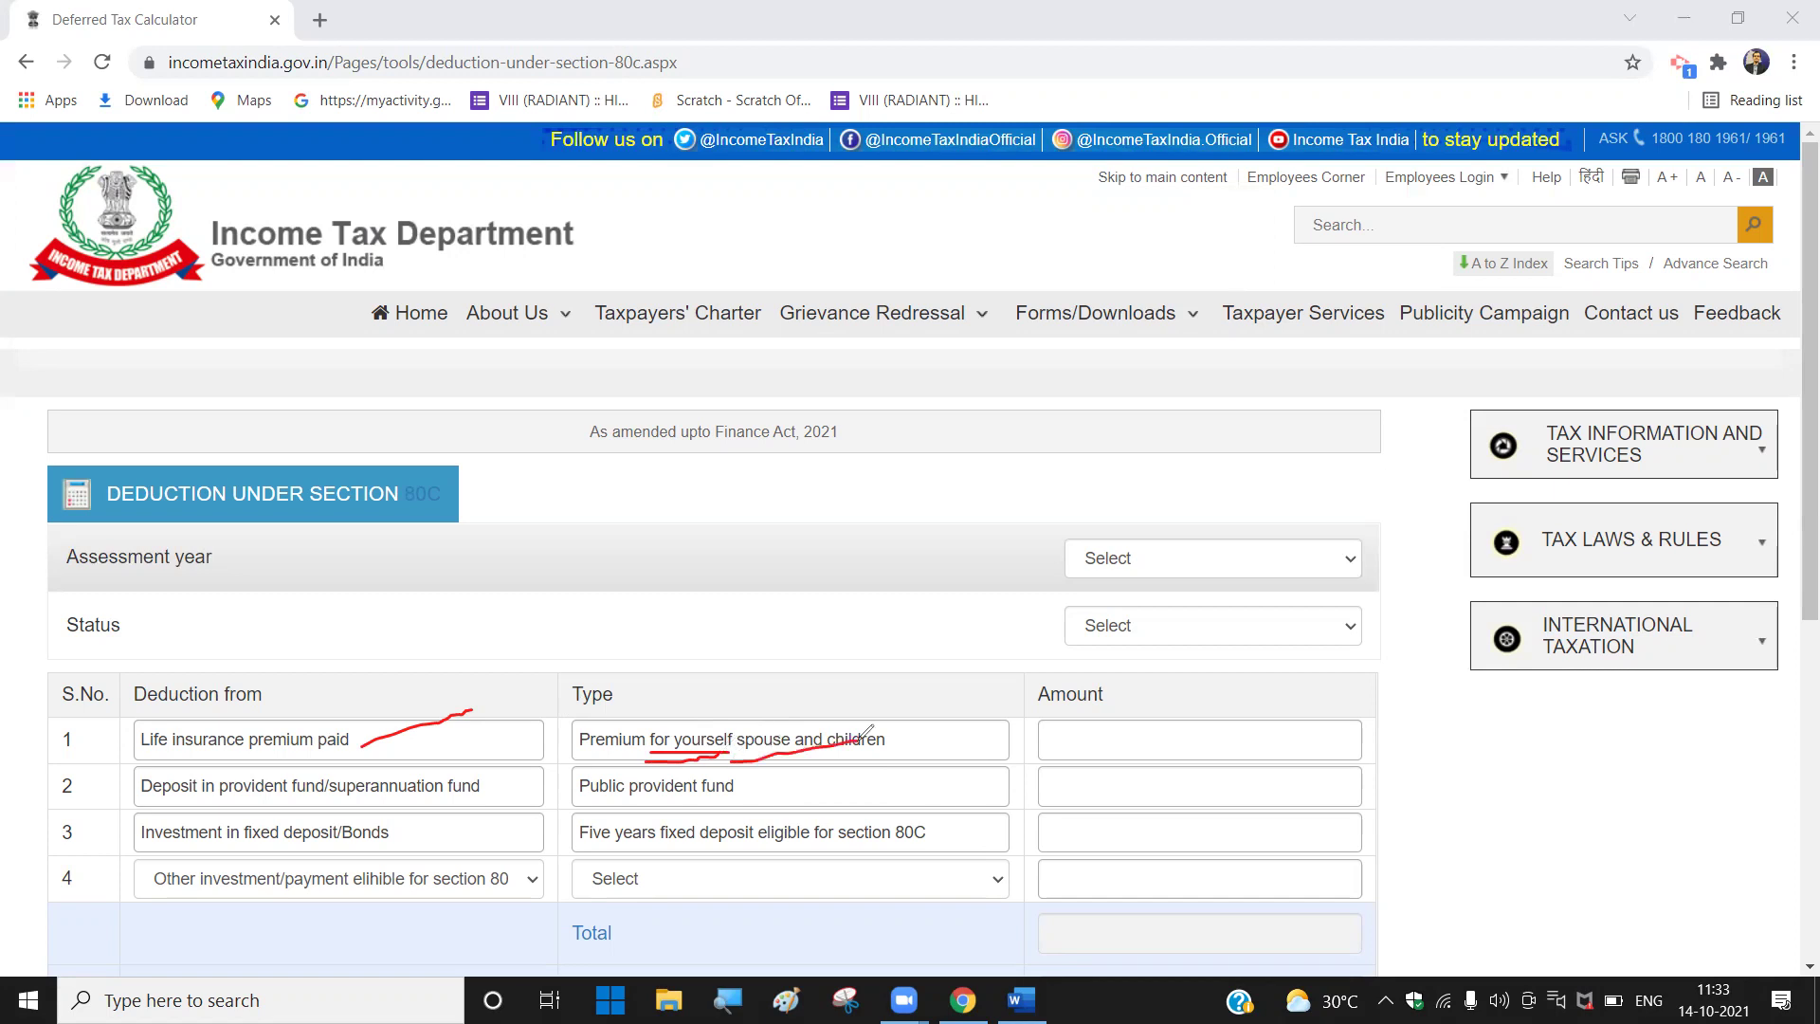
# Step: Sketch a stick figure with a face above the Type column and a second round head beside it
pyautogui.moveTo(927, 358)
pyautogui.mouseDown()
pyautogui.moveTo(978, 403)
pyautogui.moveTo(912, 332)
pyautogui.mouseUp()
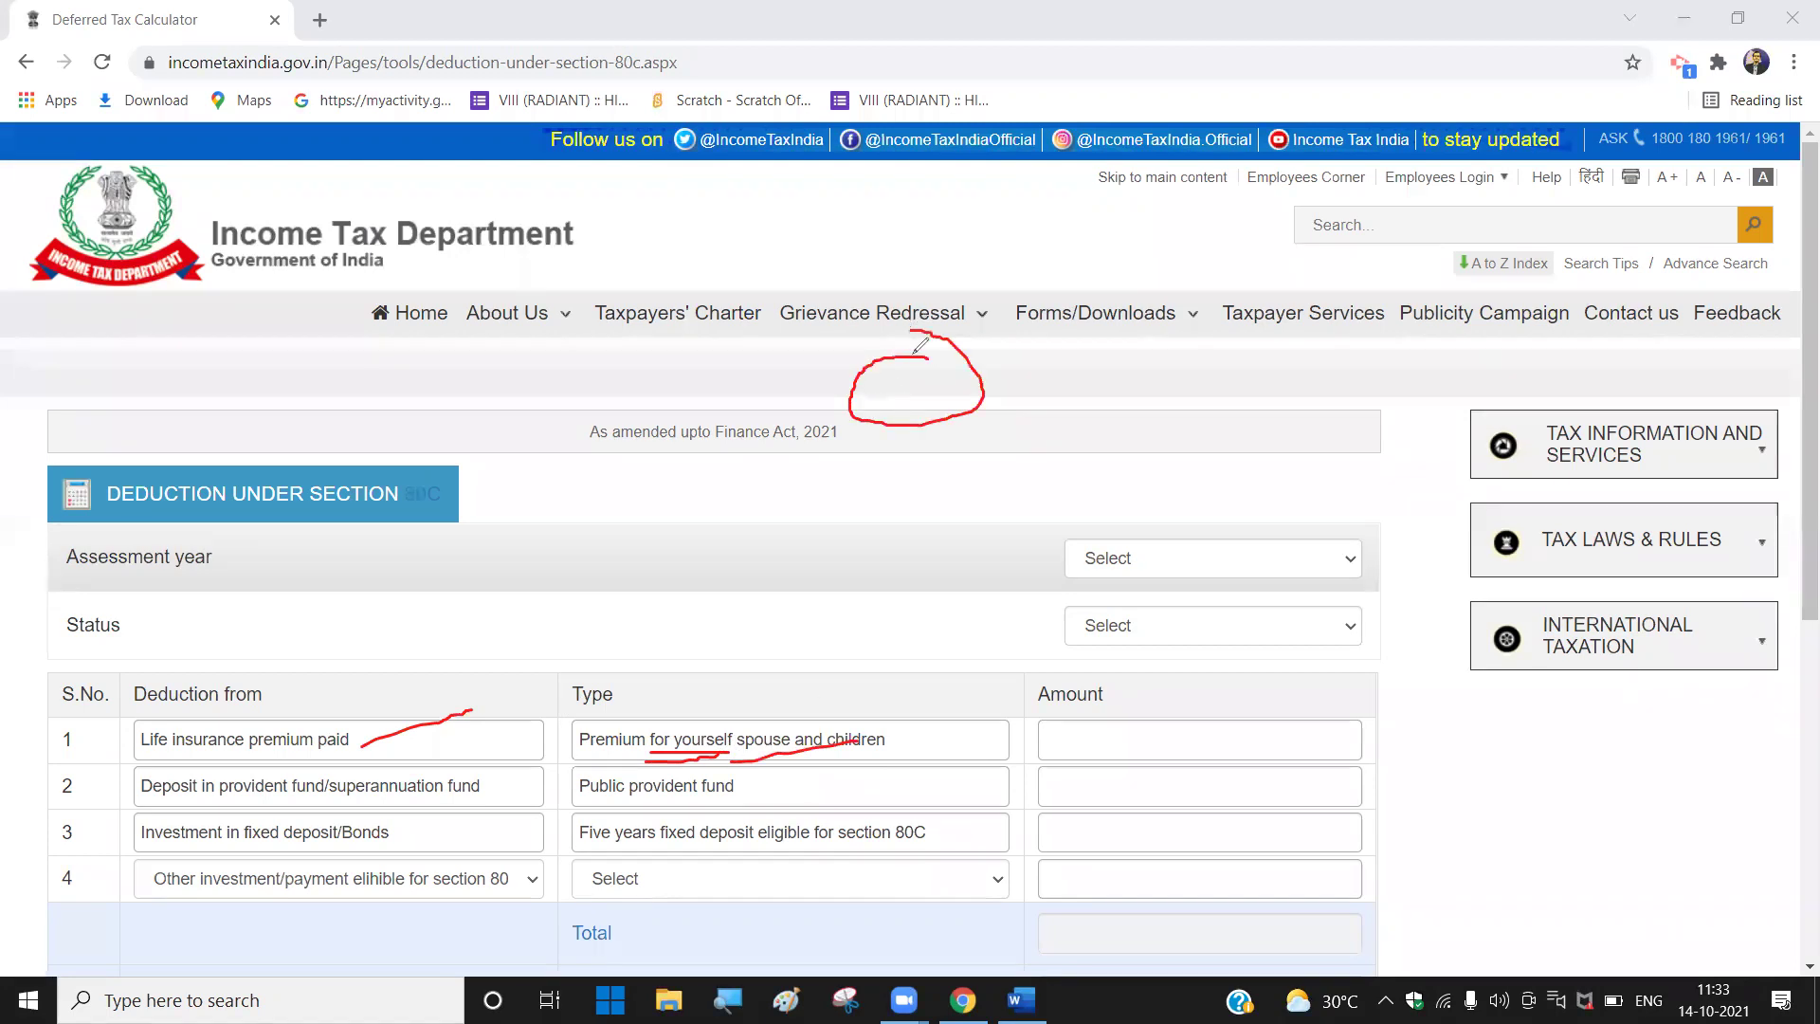
pyautogui.moveTo(1164, 314)
pyautogui.mouseDown()
pyautogui.moveTo(1105, 394)
pyautogui.moveTo(1151, 308)
pyautogui.mouseUp()
pyautogui.moveTo(920, 423)
pyautogui.mouseDown()
pyautogui.moveTo(921, 537)
pyautogui.moveTo(867, 517)
pyautogui.moveTo(990, 497)
pyautogui.mouseUp()
pyautogui.click(916, 539)
pyautogui.moveTo(857, 568)
pyautogui.mouseDown()
pyautogui.moveTo(917, 540)
pyautogui.moveTo(949, 588)
pyautogui.mouseUp()
pyautogui.click(881, 401)
pyautogui.moveTo(881, 399); pyautogui.dragTo(982, 383)
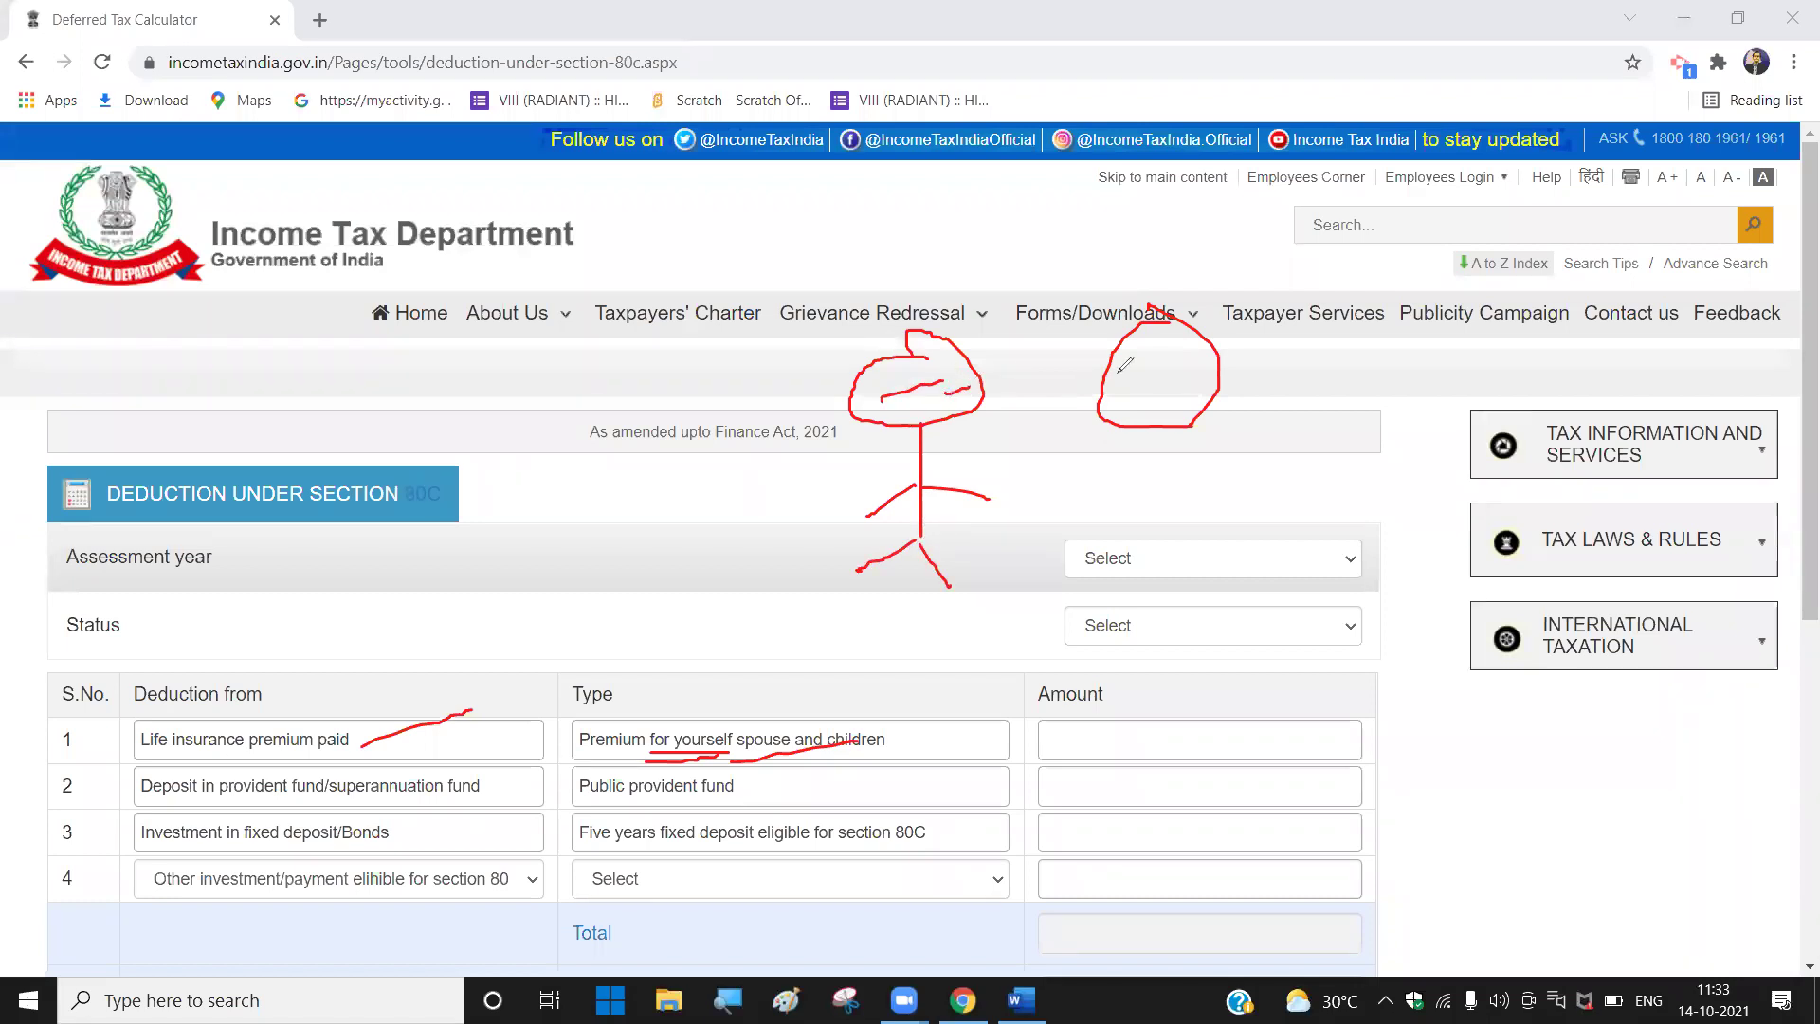
# Step: Complete the second stick figure with a face, body, arms and legs, and add hair to both figures
pyautogui.moveTo(1119, 373); pyautogui.dragTo(1184, 355)
pyautogui.moveTo(1183, 366)
pyautogui.mouseDown()
pyautogui.moveTo(1150, 382)
pyautogui.moveTo(1149, 514)
pyautogui.moveTo(1052, 519)
pyautogui.moveTo(1152, 481)
pyautogui.moveTo(1235, 501)
pyautogui.moveTo(1016, 616)
pyautogui.mouseUp()
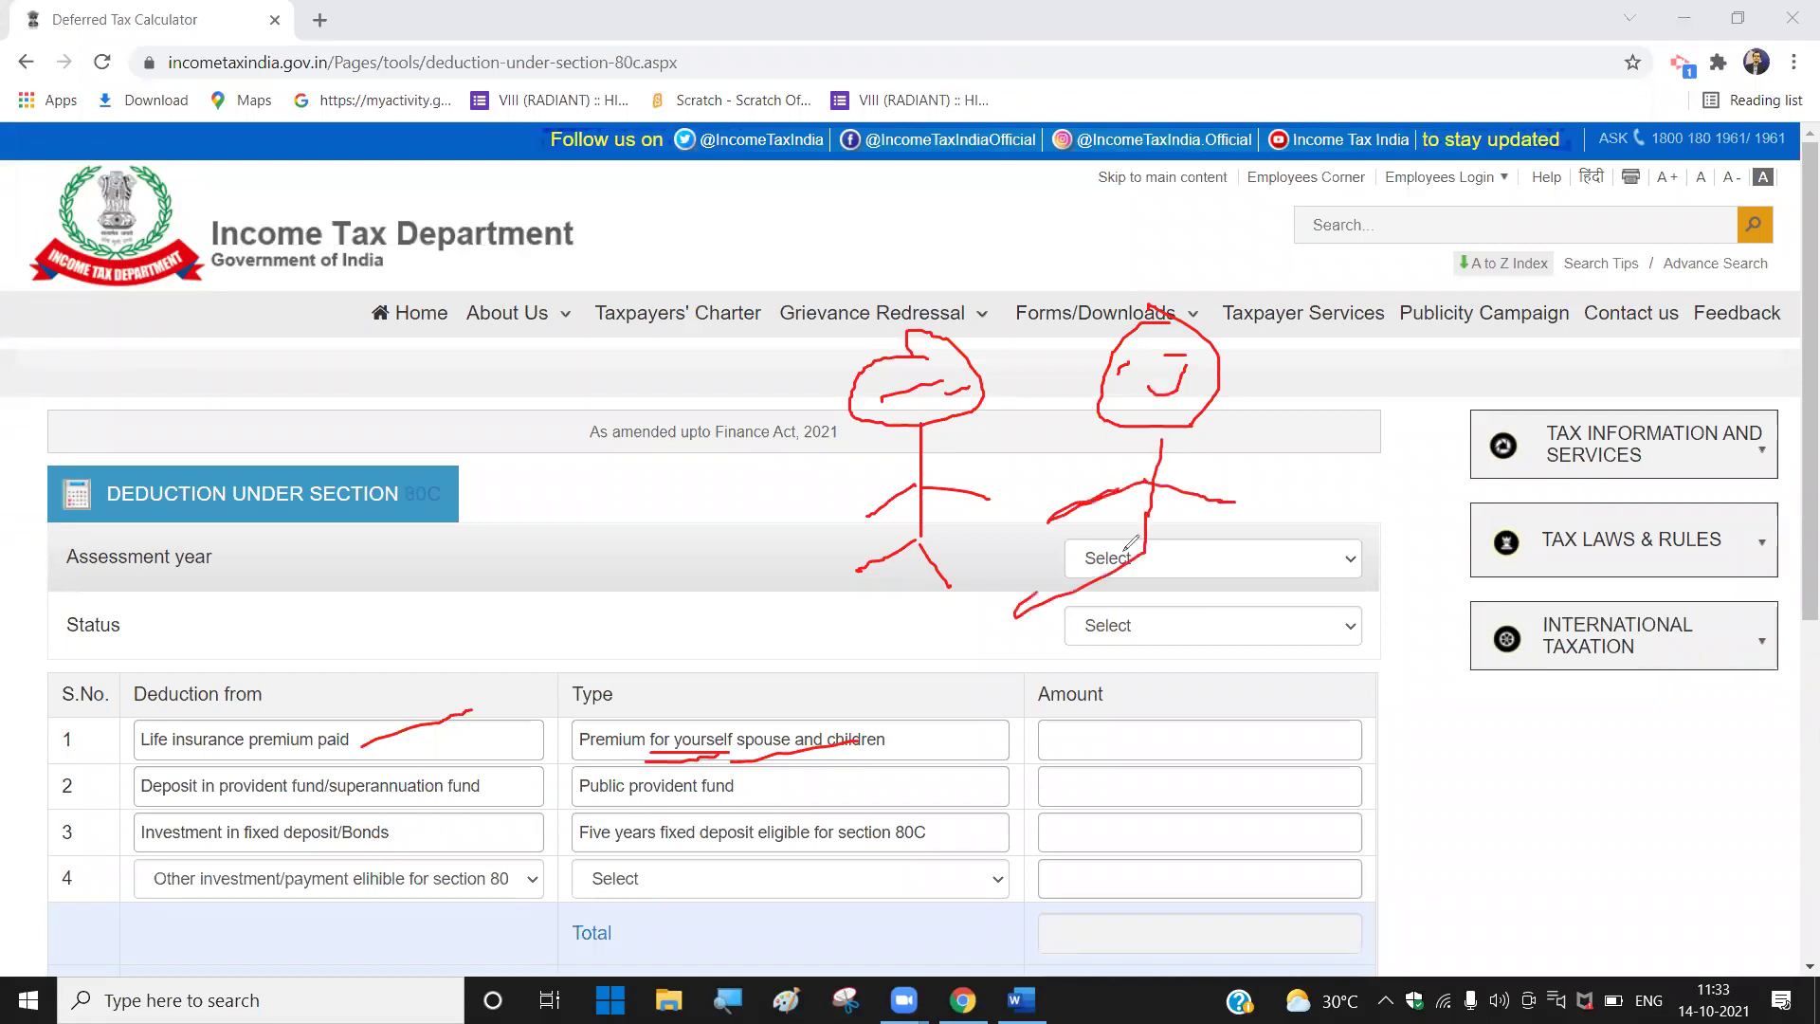
pyautogui.moveTo(1144, 555); pyautogui.dragTo(1186, 594)
pyautogui.moveTo(851, 348); pyautogui.dragTo(846, 379)
pyautogui.moveTo(914, 282)
pyautogui.mouseDown()
pyautogui.moveTo(1008, 323)
pyautogui.moveTo(1004, 362)
pyautogui.mouseUp()
pyautogui.moveTo(1158, 332); pyautogui.dragTo(1054, 338)
pyautogui.moveTo(1196, 325)
pyautogui.mouseDown()
pyautogui.moveTo(1217, 258)
pyautogui.moveTo(1256, 403)
pyautogui.mouseUp()
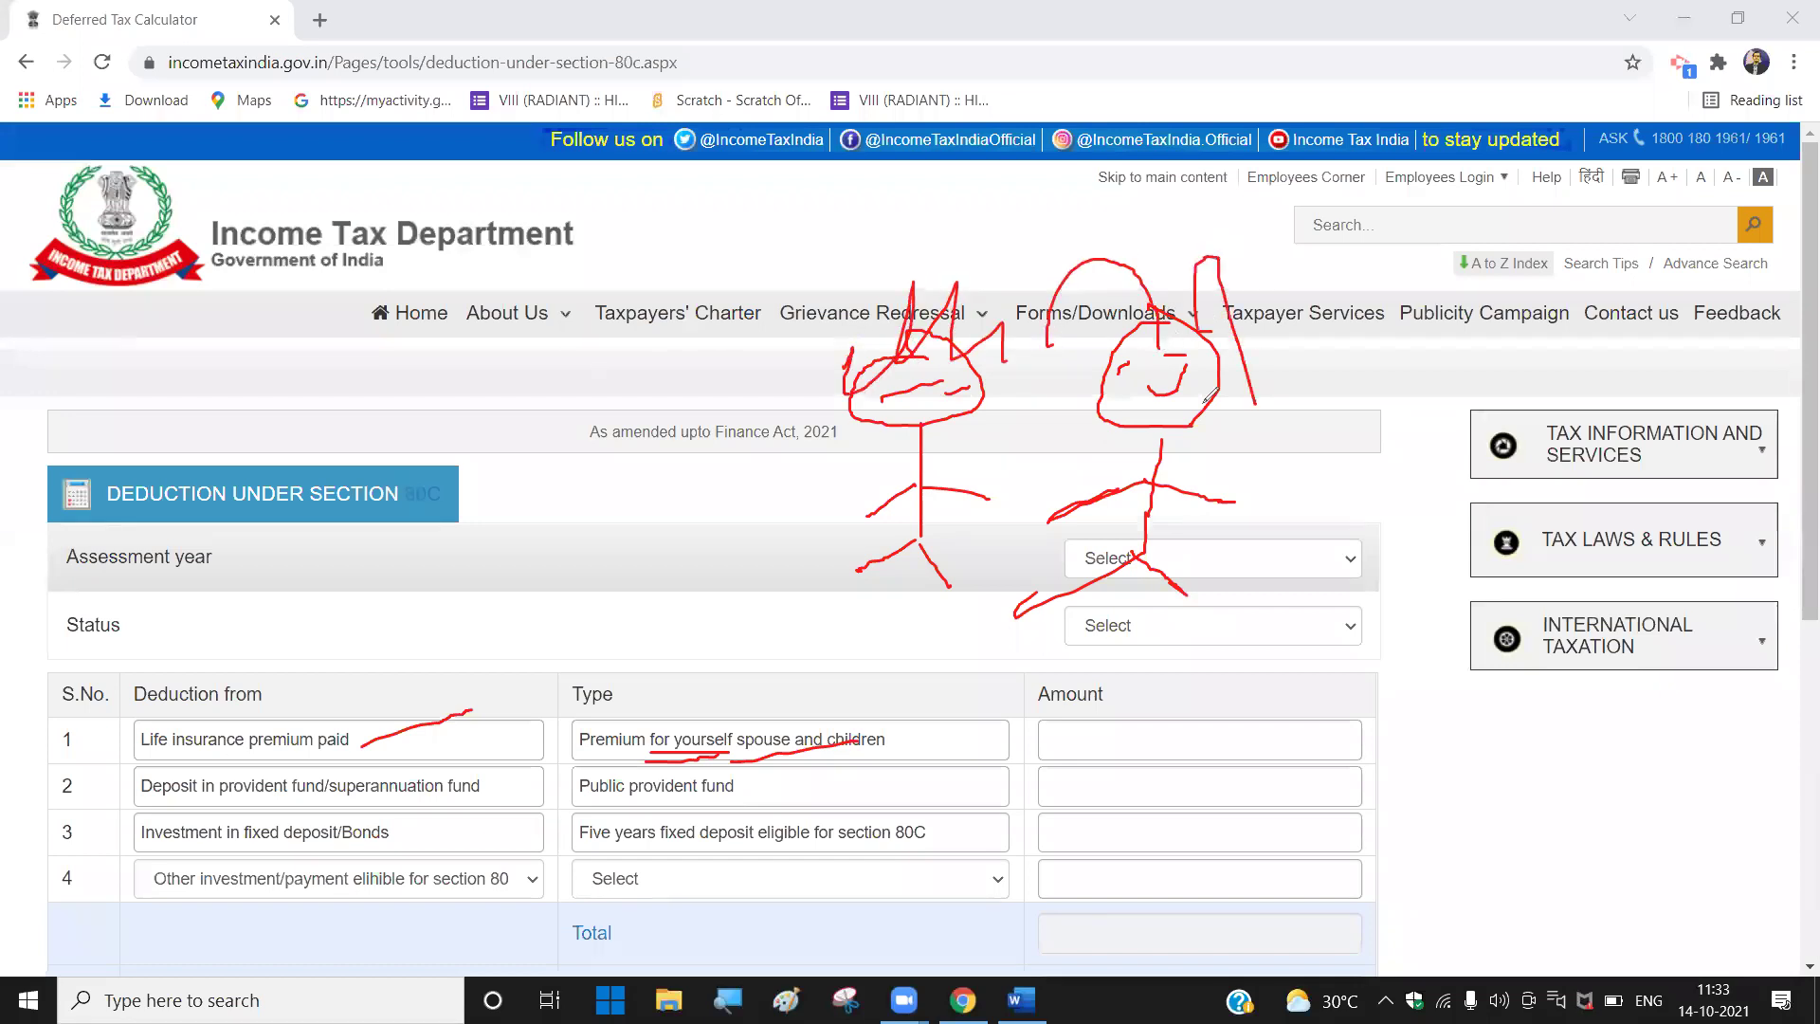
# Step: Draw a frame around both stick figures and a line leading outward from each of them
pyautogui.moveTo(838, 644)
pyautogui.mouseDown()
pyautogui.moveTo(1220, 650)
pyautogui.moveTo(1344, 564)
pyautogui.moveTo(1350, 332)
pyautogui.moveTo(887, 216)
pyautogui.moveTo(807, 490)
pyautogui.moveTo(850, 633)
pyautogui.mouseUp()
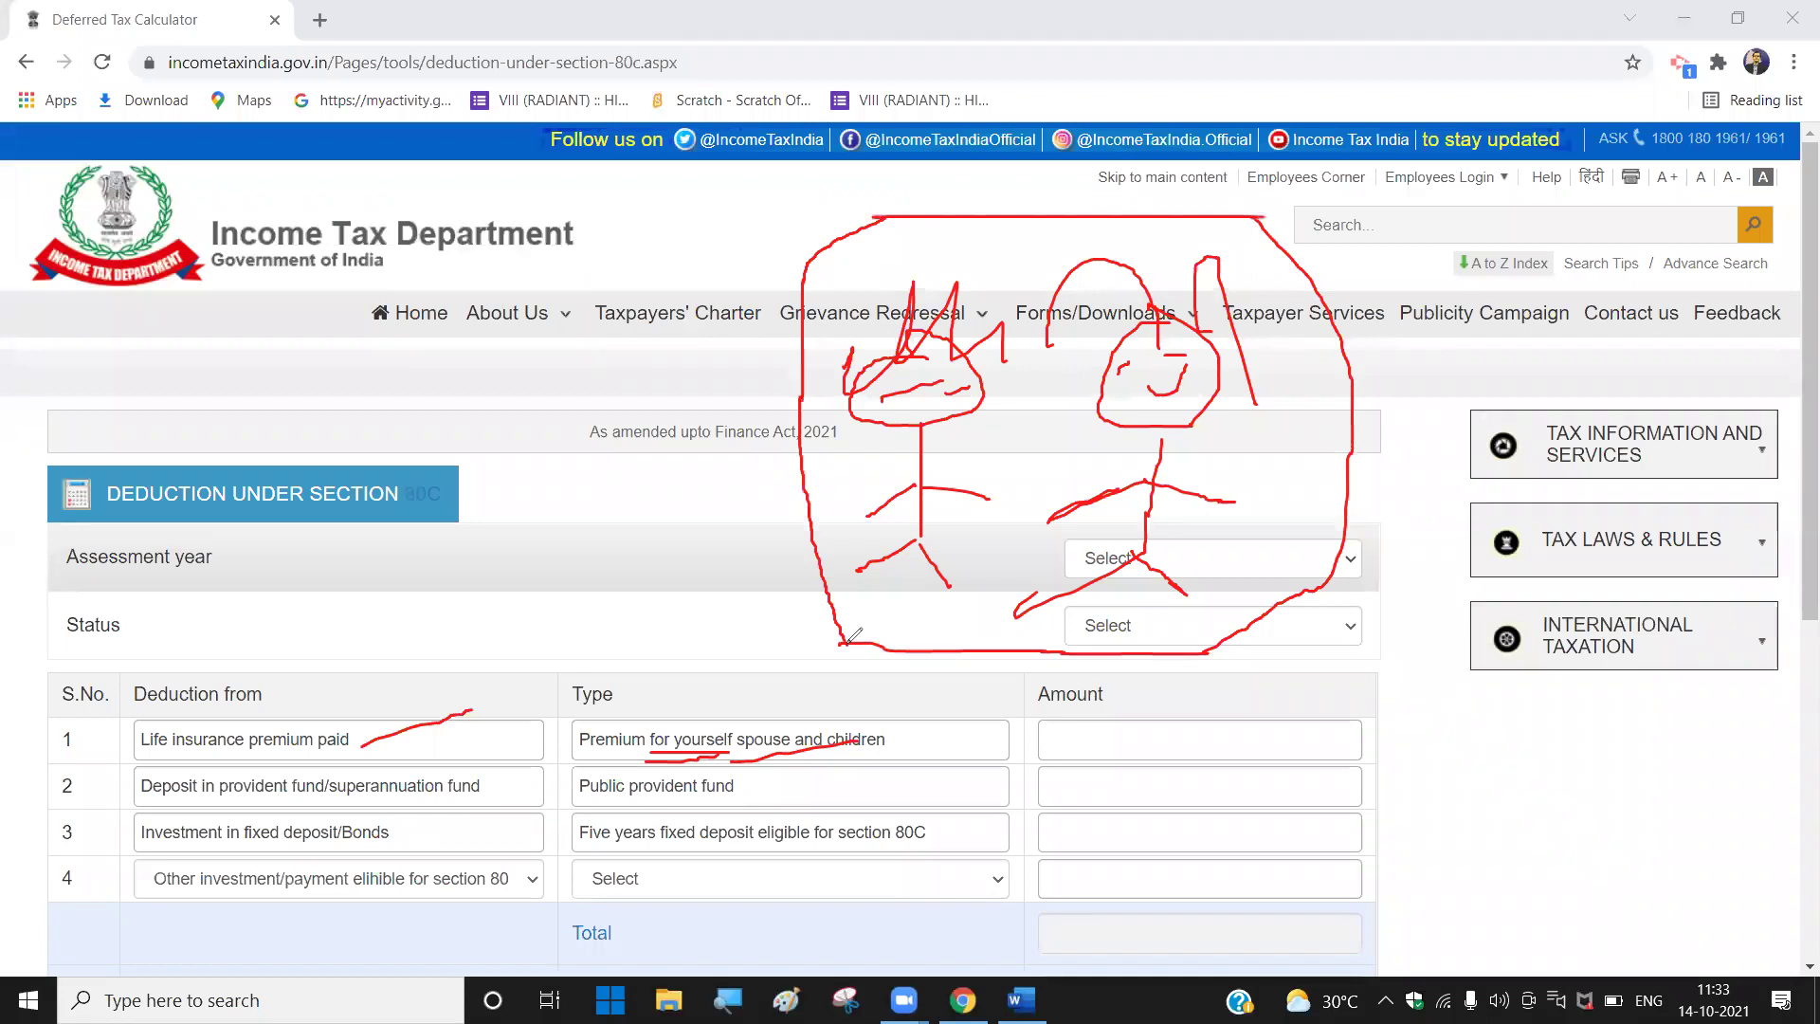
pyautogui.moveTo(897, 459); pyautogui.dragTo(713, 516)
pyautogui.moveTo(1201, 462); pyautogui.dragTo(1420, 497)
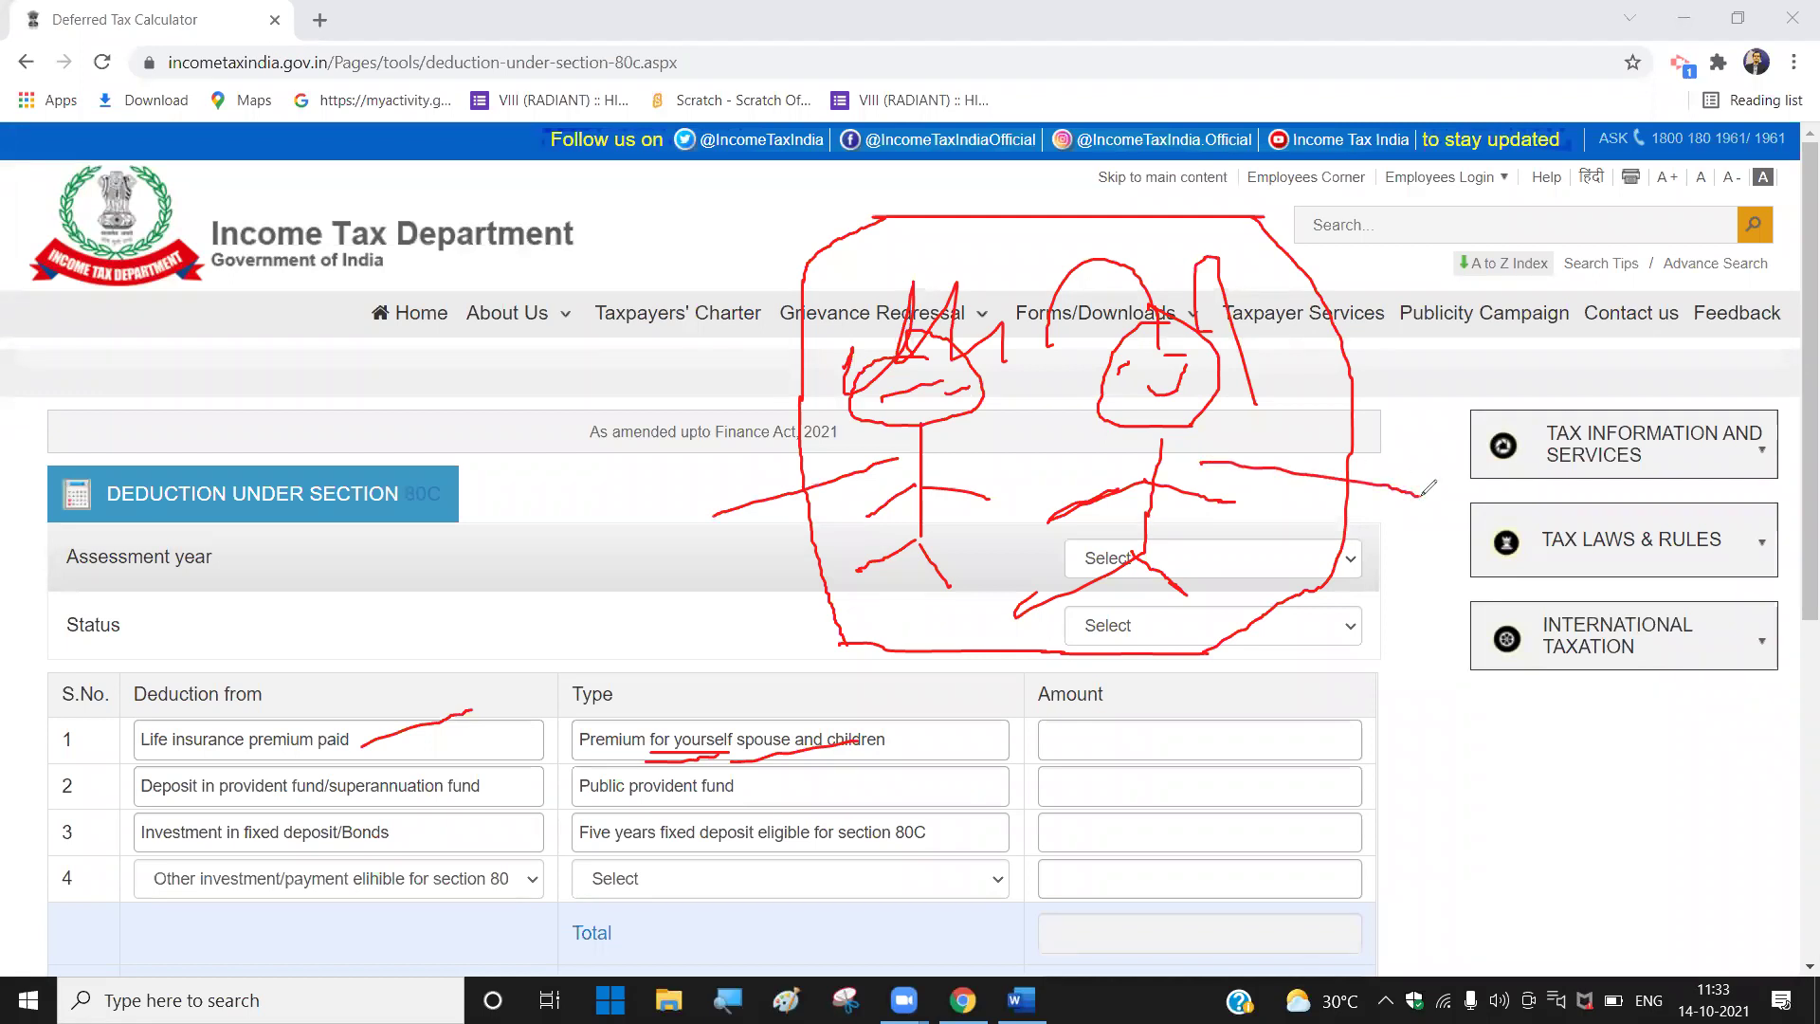
# Step: Label the figures M and W with underlines, write H below the M, and draw connecting lines between the labels and figures
pyautogui.click(655, 413)
pyautogui.moveTo(657, 406)
pyautogui.mouseDown()
pyautogui.moveTo(717, 348)
pyautogui.moveTo(739, 403)
pyautogui.mouseUp()
pyautogui.moveTo(1309, 357)
pyautogui.mouseDown()
pyautogui.moveTo(1319, 392)
pyautogui.moveTo(1353, 333)
pyautogui.moveTo(1380, 466)
pyautogui.mouseUp()
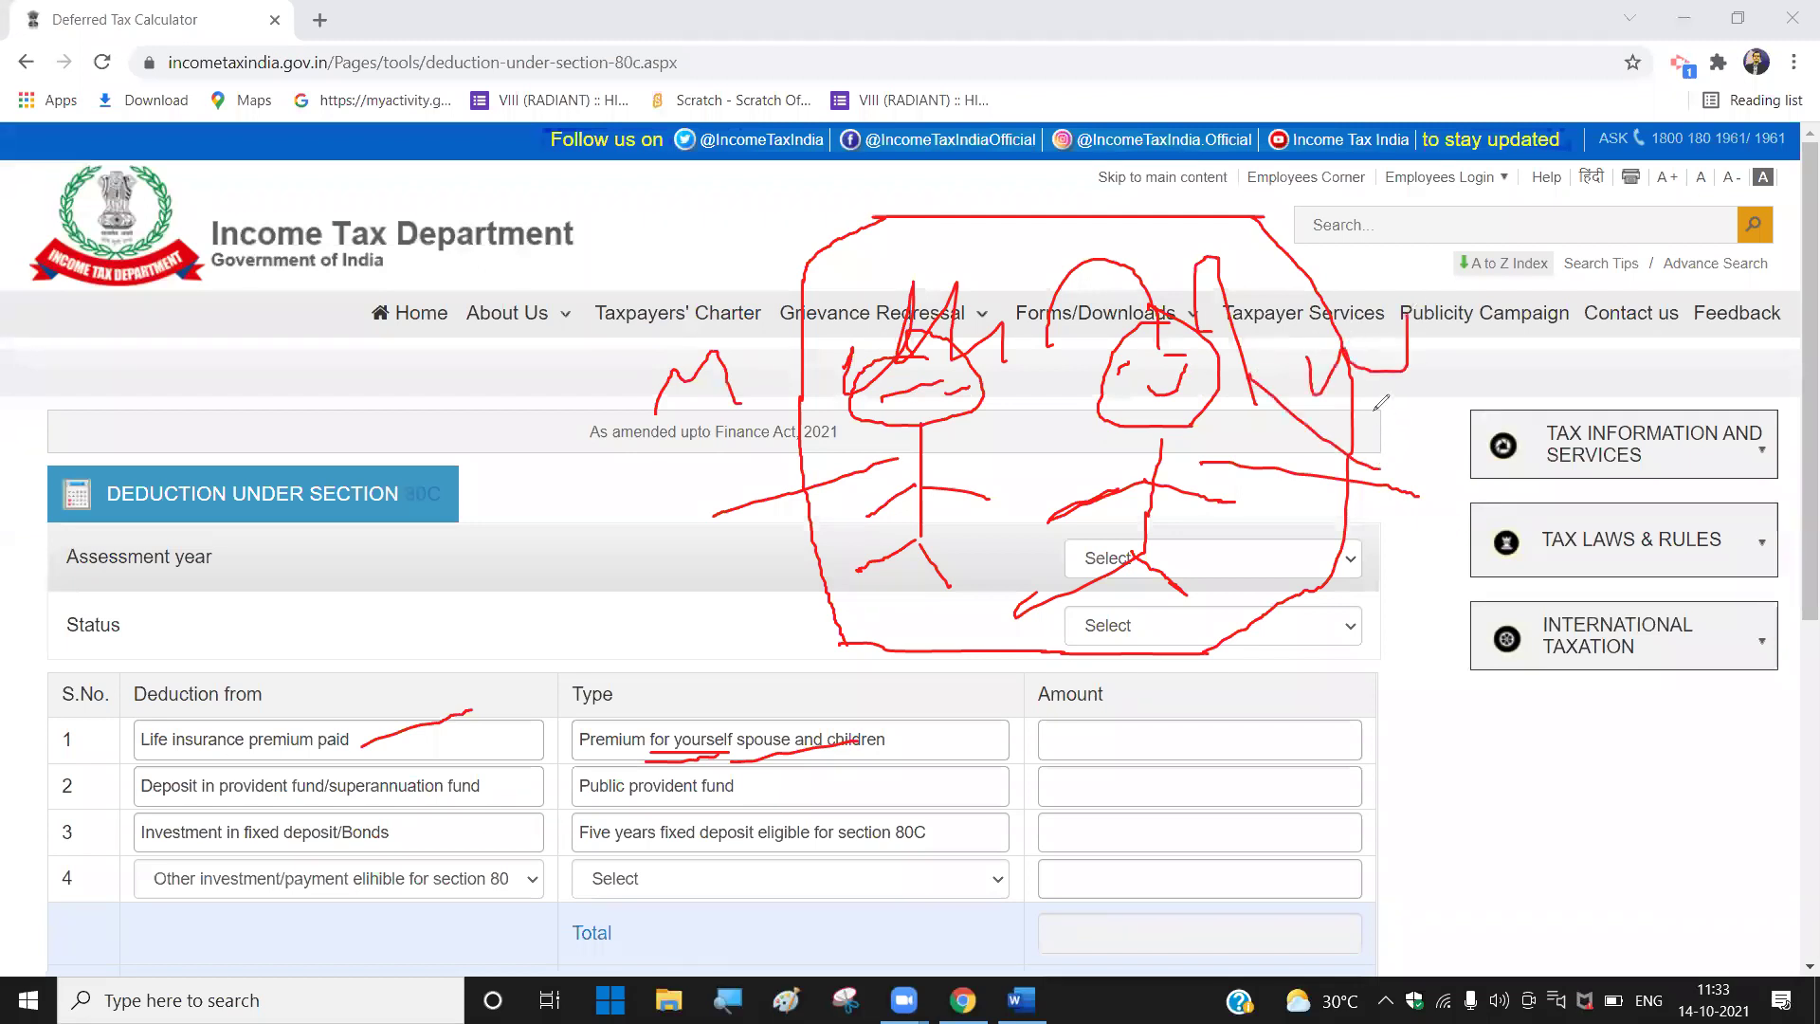
pyautogui.moveTo(1272, 396); pyautogui.dragTo(1476, 396)
pyautogui.moveTo(557, 430); pyautogui.dragTo(794, 433)
pyautogui.moveTo(567, 471)
pyautogui.mouseDown()
pyautogui.moveTo(568, 510)
pyautogui.moveTo(597, 488)
pyautogui.moveTo(601, 509)
pyautogui.moveTo(870, 457)
pyautogui.mouseUp()
pyautogui.moveTo(1305, 494); pyautogui.dragTo(735, 536)
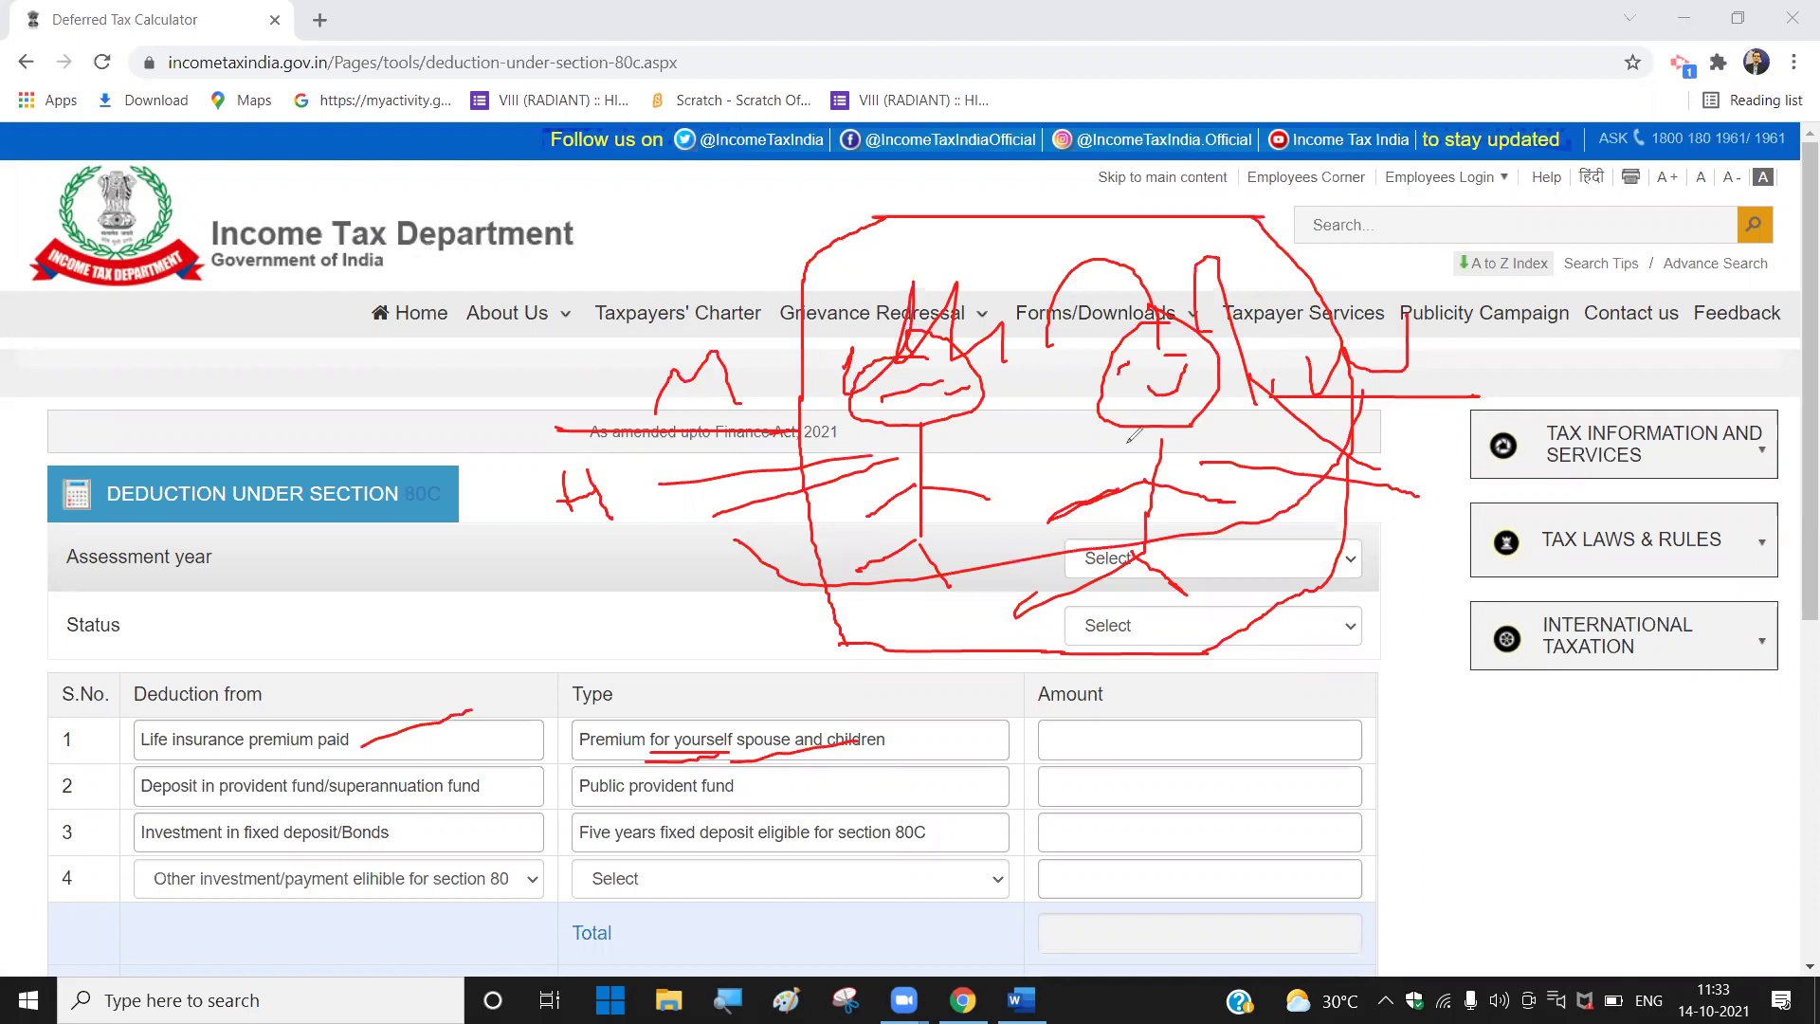
# Step: Circle the W label, link it to the first figure, circle the word spouse in row 1, and clear all annotations
pyautogui.moveTo(1322, 344)
pyautogui.mouseDown()
pyautogui.moveTo(1412, 400)
pyautogui.moveTo(1292, 453)
pyautogui.moveTo(939, 457)
pyautogui.moveTo(924, 578)
pyautogui.mouseUp()
pyautogui.moveTo(741, 703)
pyautogui.mouseDown()
pyautogui.moveTo(736, 744)
pyautogui.moveTo(821, 741)
pyautogui.moveTo(779, 717)
pyautogui.mouseUp()
pyautogui.moveTo(775, 744)
pyautogui.mouseDown()
pyautogui.moveTo(765, 684)
pyautogui.moveTo(753, 698)
pyautogui.mouseUp()
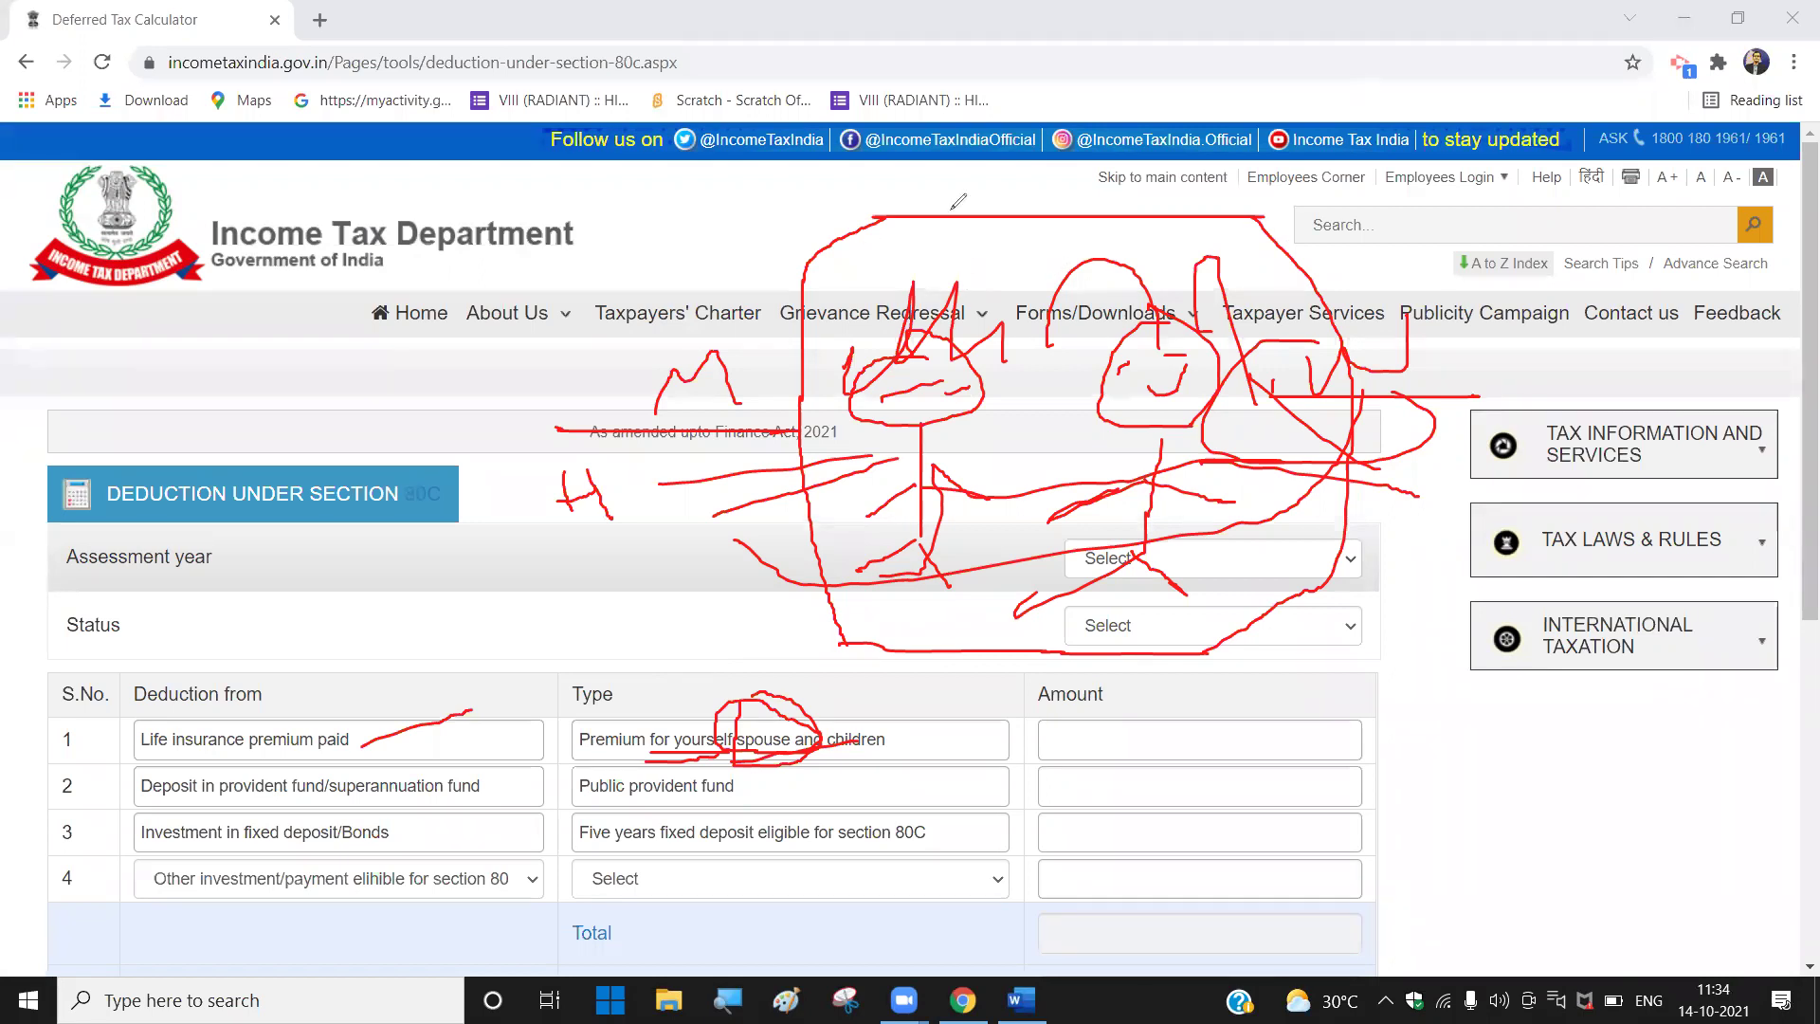
pyautogui.press('e')
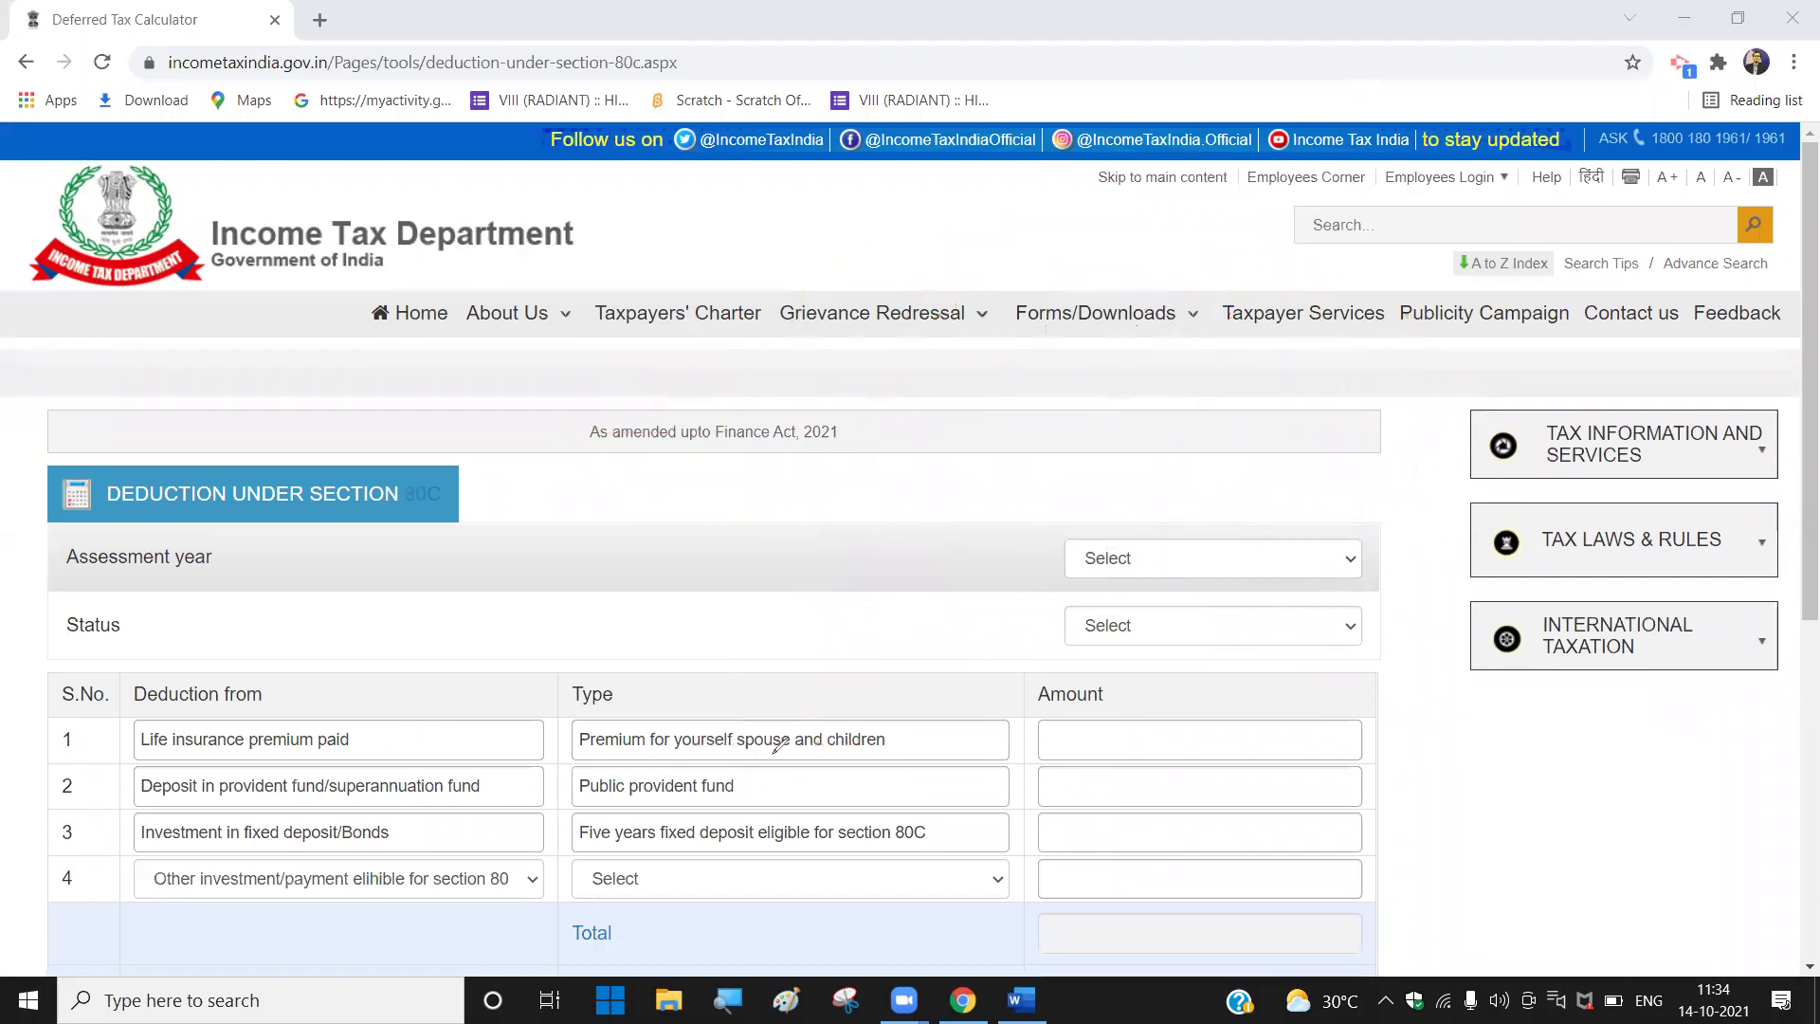
# Step: Underline yourself, spouse and children in the first row's type, and close the Zoom Apps window
pyautogui.moveTo(735, 755); pyautogui.dragTo(786, 752)
pyautogui.moveTo(642, 755); pyautogui.dragTo(914, 758)
pyautogui.click(936, 751)
pyautogui.moveTo(937, 753); pyautogui.dragTo(1021, 745)
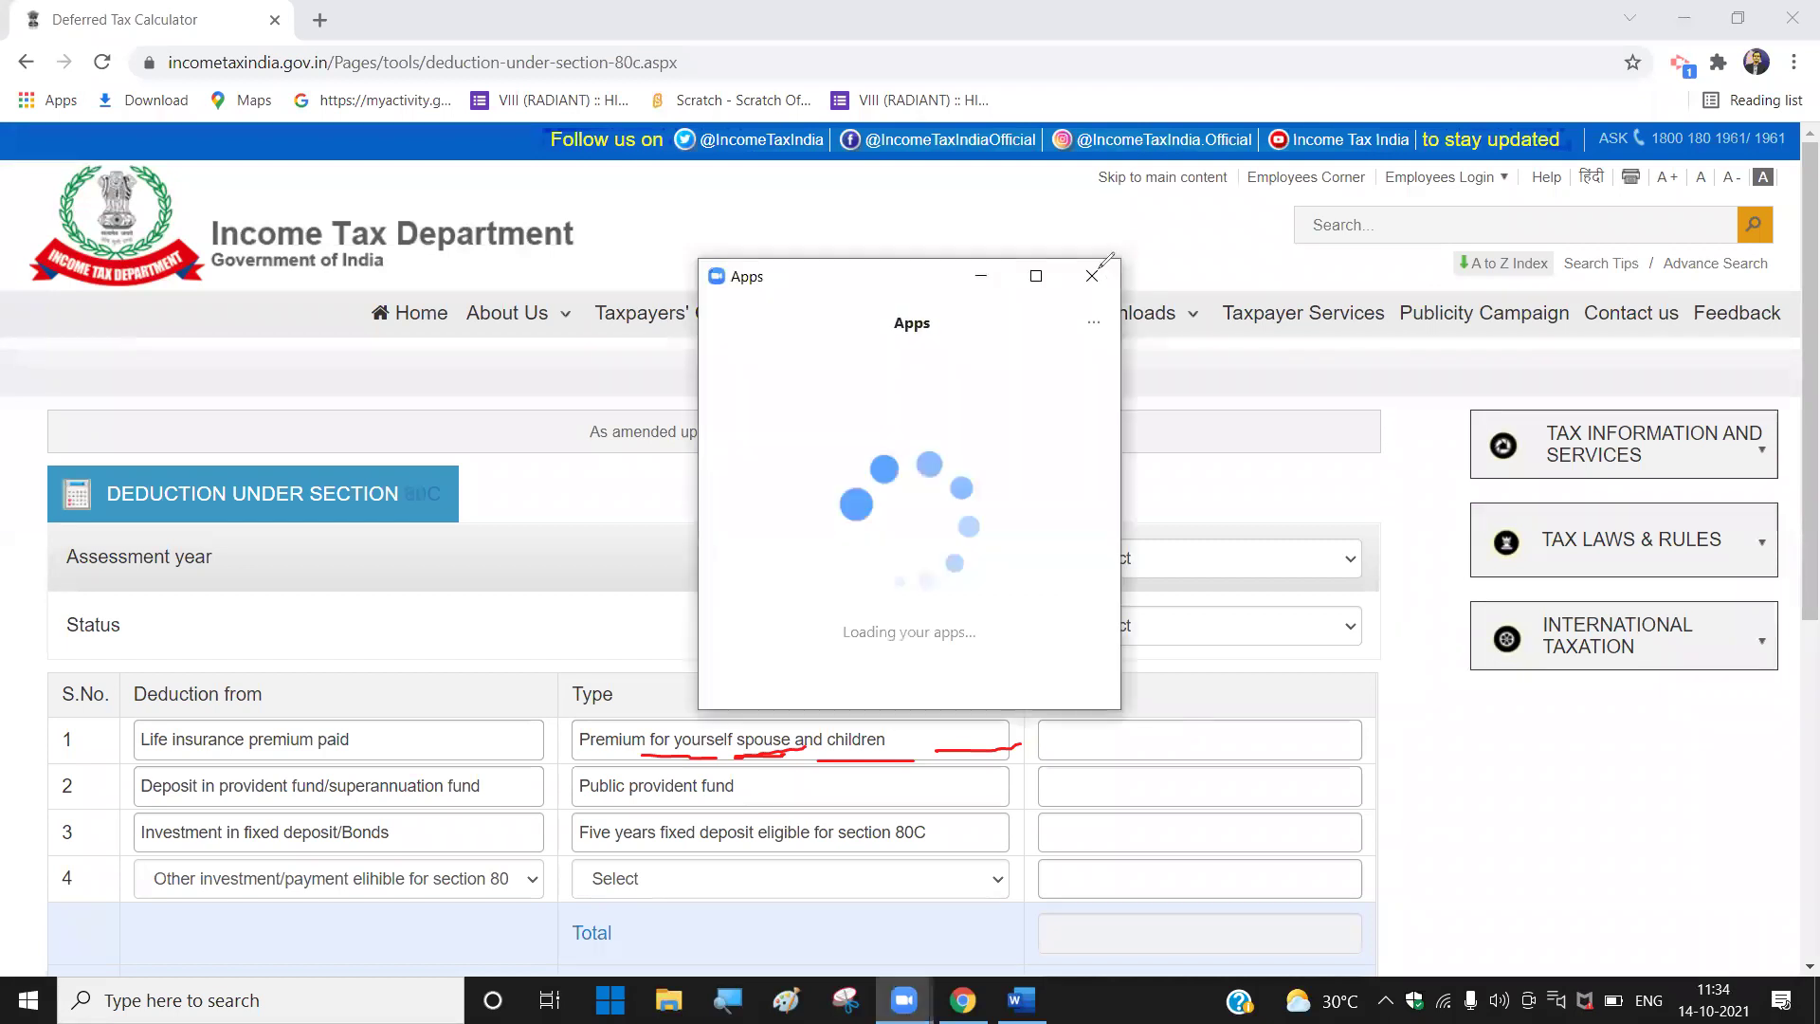
pyautogui.click(1094, 270)
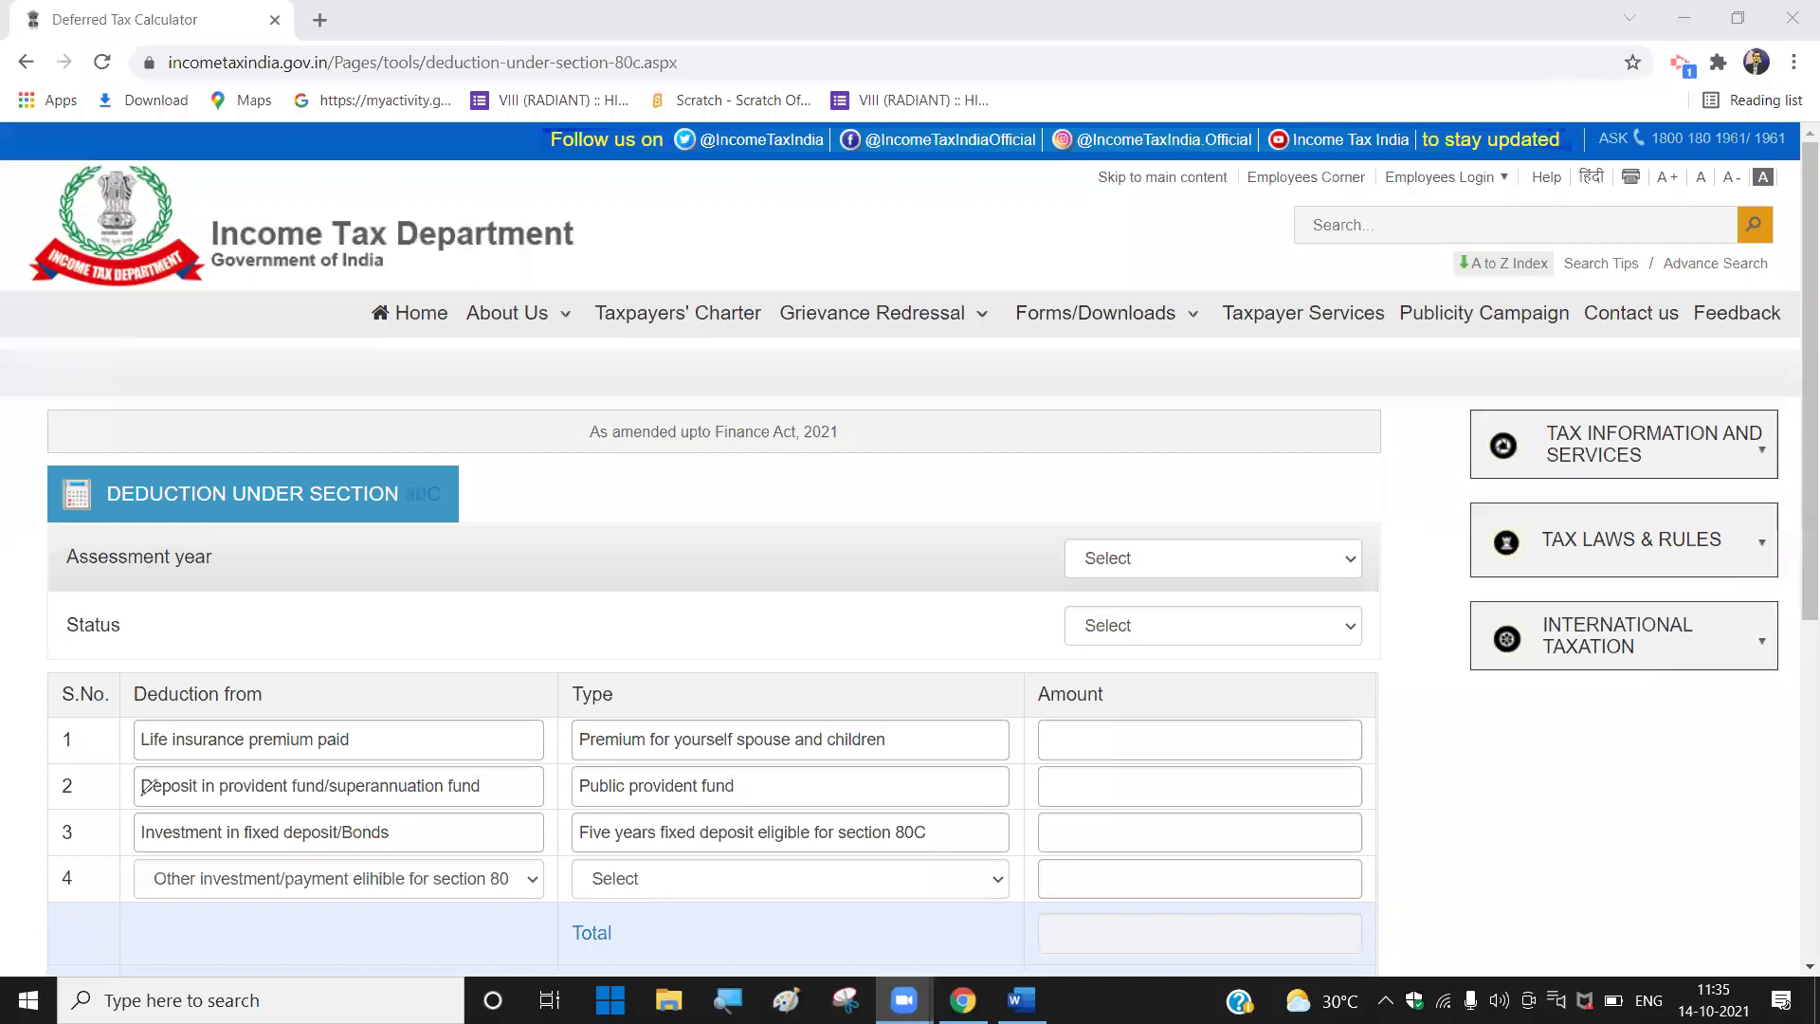
# Step: Underline Deposit in provident fund/superannuation fund in row 2 and write PF in large letters over the form
pyautogui.moveTo(141, 795); pyautogui.dragTo(461, 811)
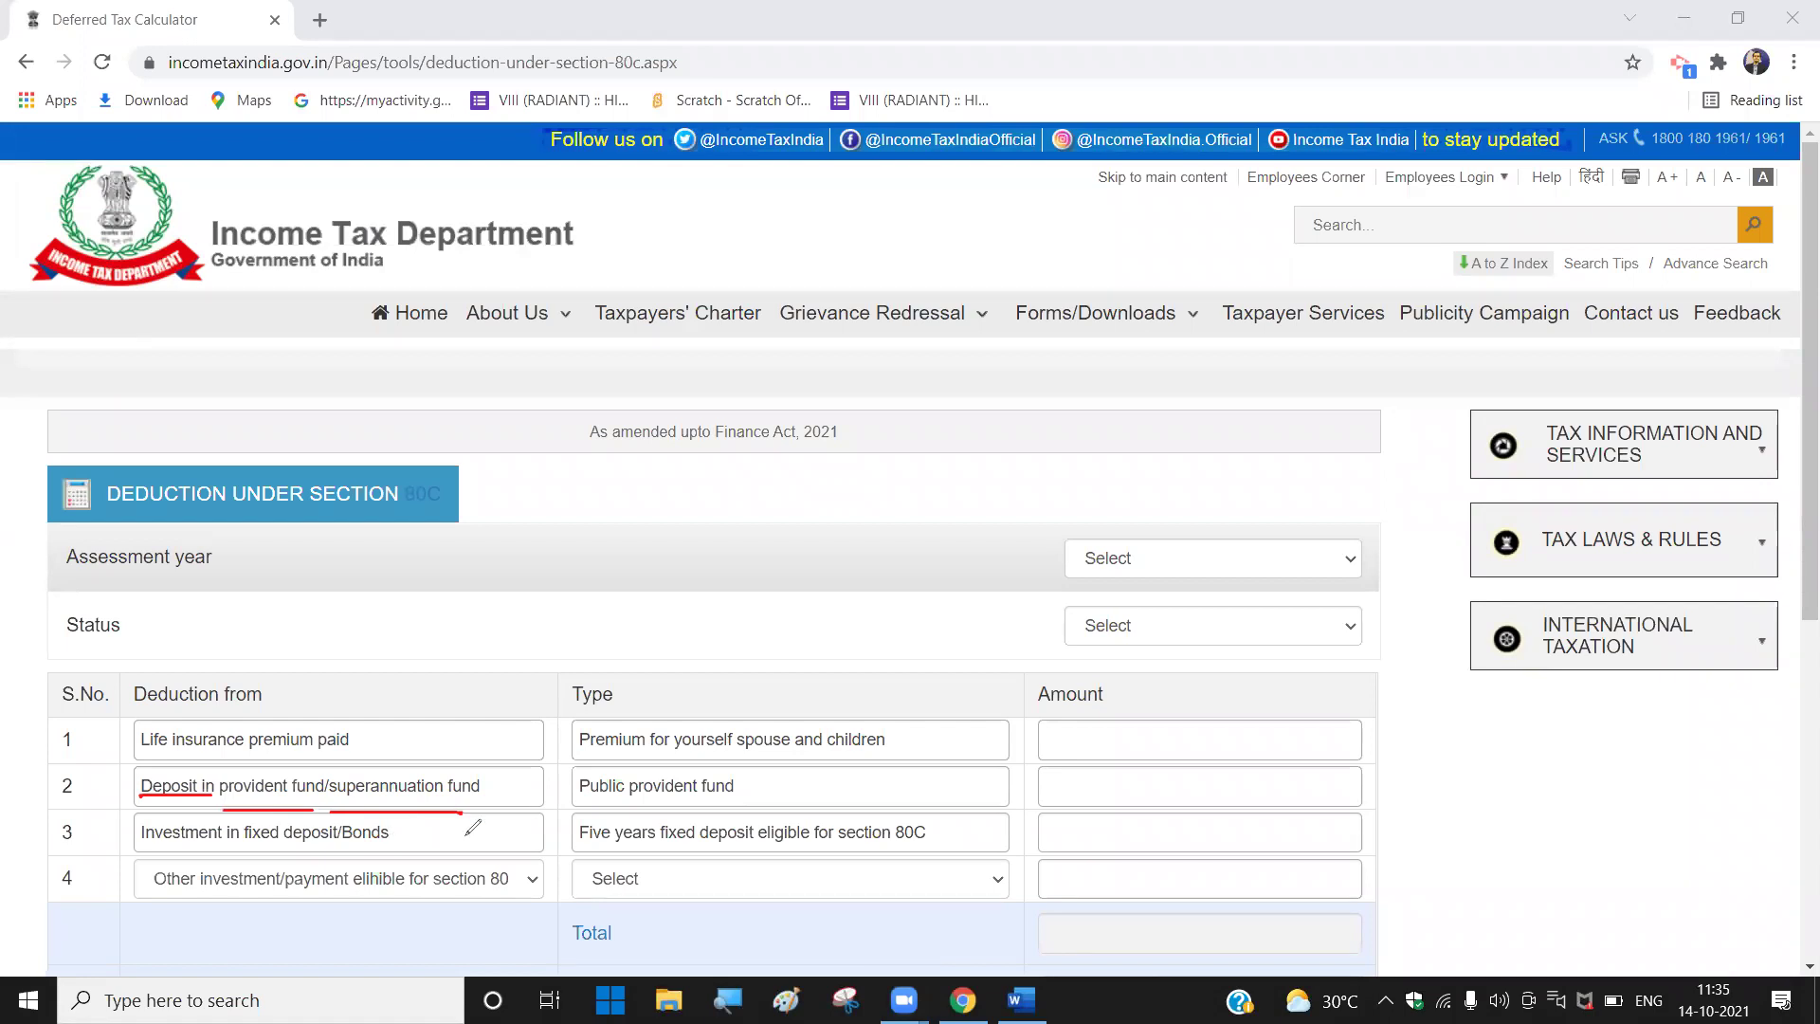
pyautogui.moveTo(776, 596)
pyautogui.mouseDown()
pyautogui.moveTo(783, 699)
pyautogui.moveTo(785, 567)
pyautogui.moveTo(774, 626)
pyautogui.moveTo(794, 621)
pyautogui.mouseUp()
pyautogui.moveTo(865, 567)
pyautogui.mouseDown()
pyautogui.moveTo(852, 722)
pyautogui.moveTo(863, 606)
pyautogui.moveTo(936, 532)
pyautogui.mouseUp()
pyautogui.moveTo(856, 668); pyautogui.dragTo(950, 647)
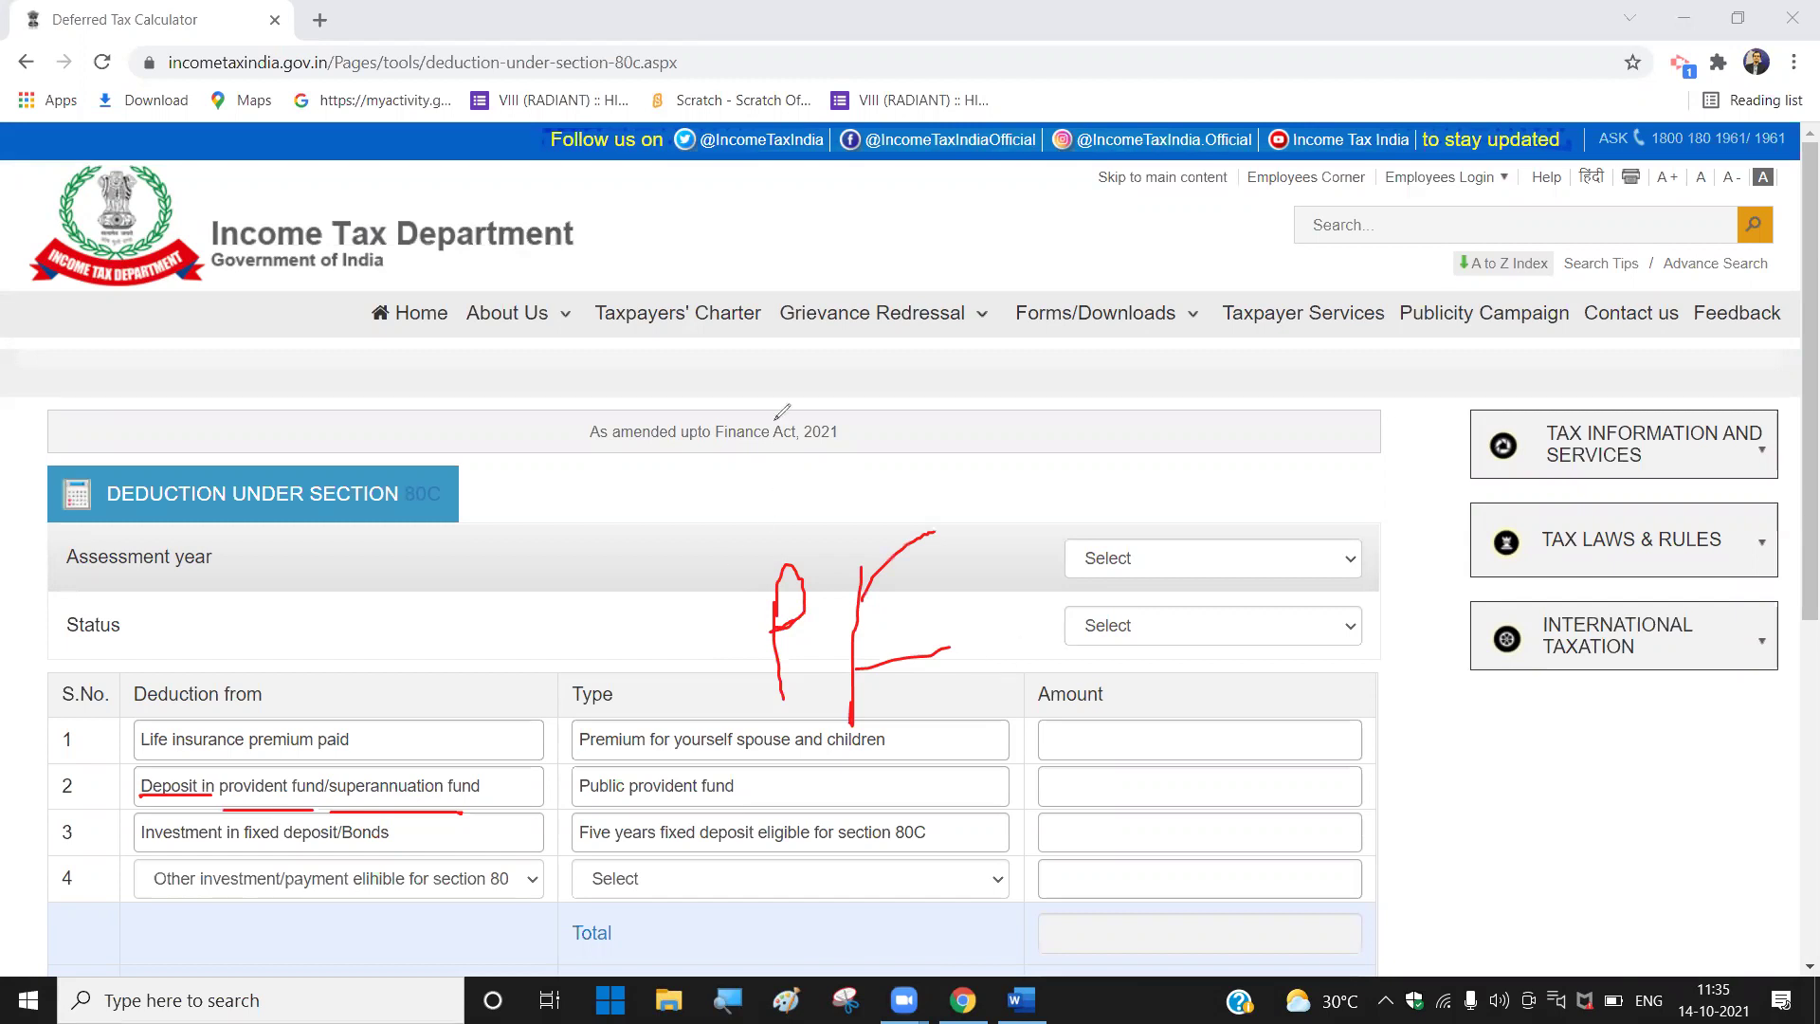
# Step: Box the handwritten PF and draw lines from it towards the Deduction from column
pyautogui.moveTo(652, 512); pyautogui.dragTo(1059, 487)
pyautogui.moveTo(647, 515)
pyautogui.mouseDown()
pyautogui.moveTo(690, 678)
pyautogui.moveTo(787, 755)
pyautogui.moveTo(948, 717)
pyautogui.moveTo(1062, 483)
pyautogui.mouseUp()
pyautogui.moveTo(840, 612); pyautogui.dragTo(878, 609)
pyautogui.moveTo(523, 658)
pyautogui.mouseDown()
pyautogui.moveTo(885, 614)
pyautogui.moveTo(420, 670)
pyautogui.mouseUp()
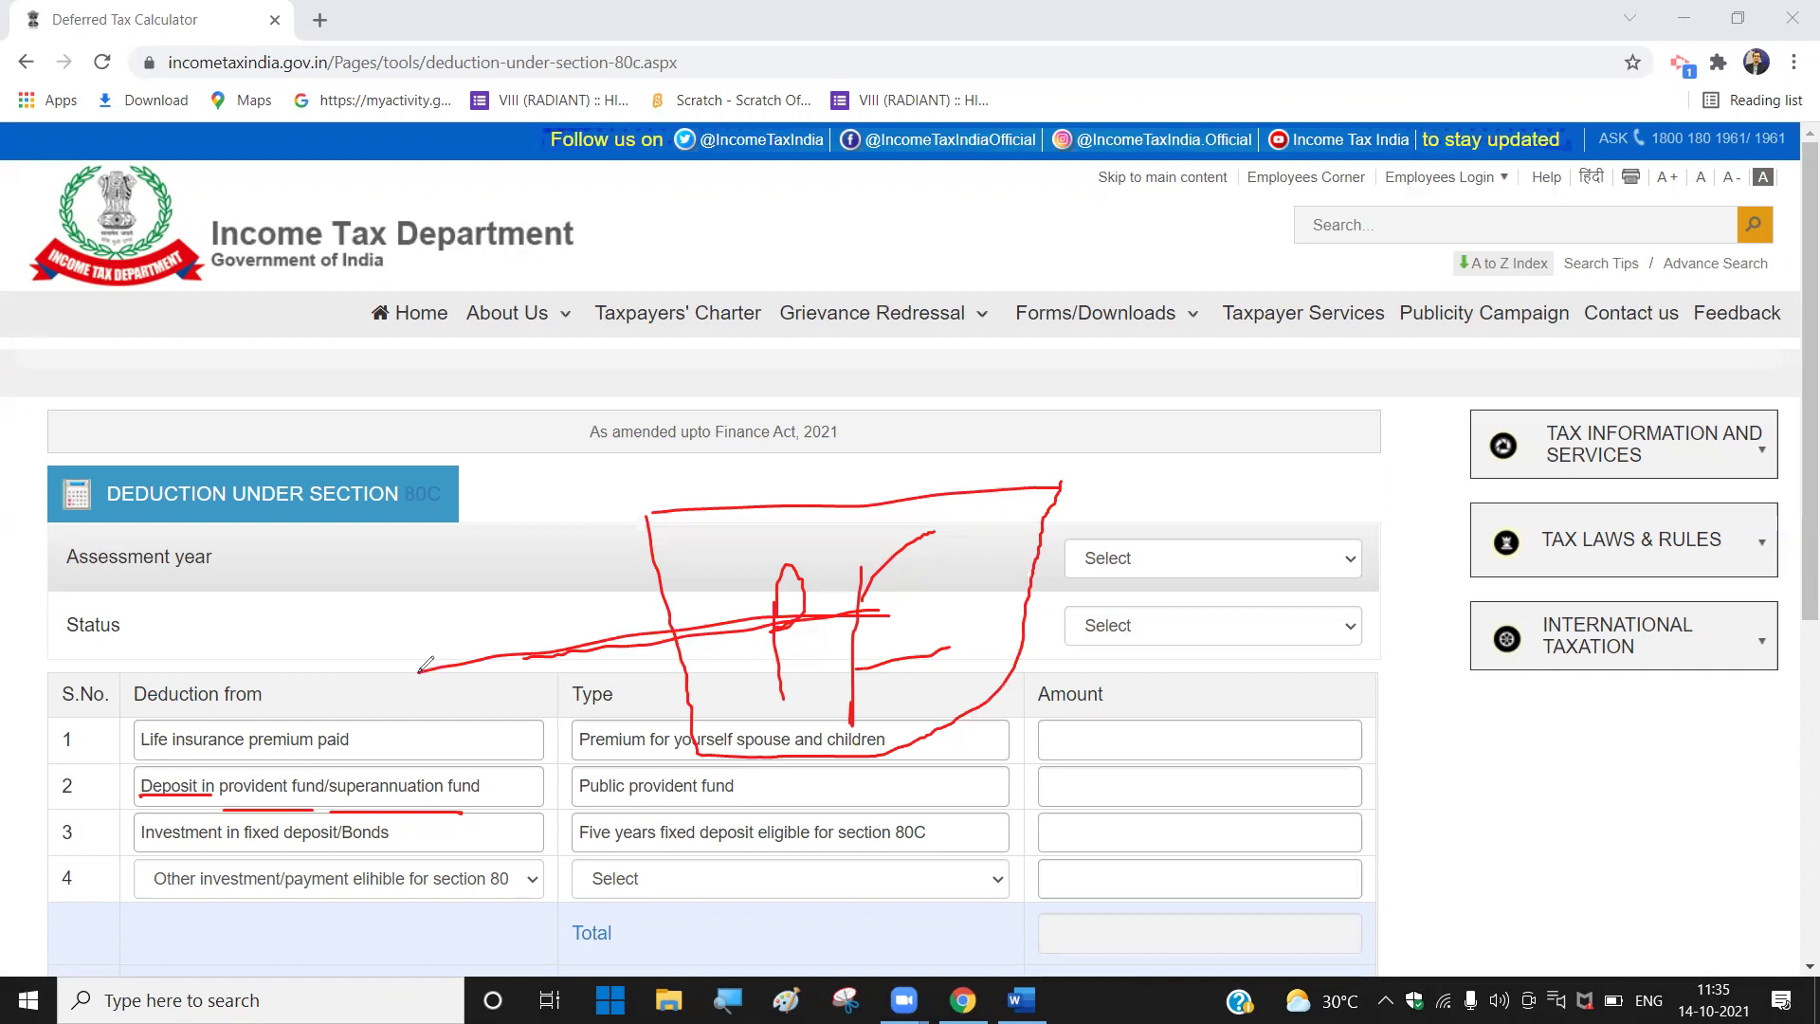
pyautogui.moveTo(512, 736); pyautogui.dragTo(804, 648)
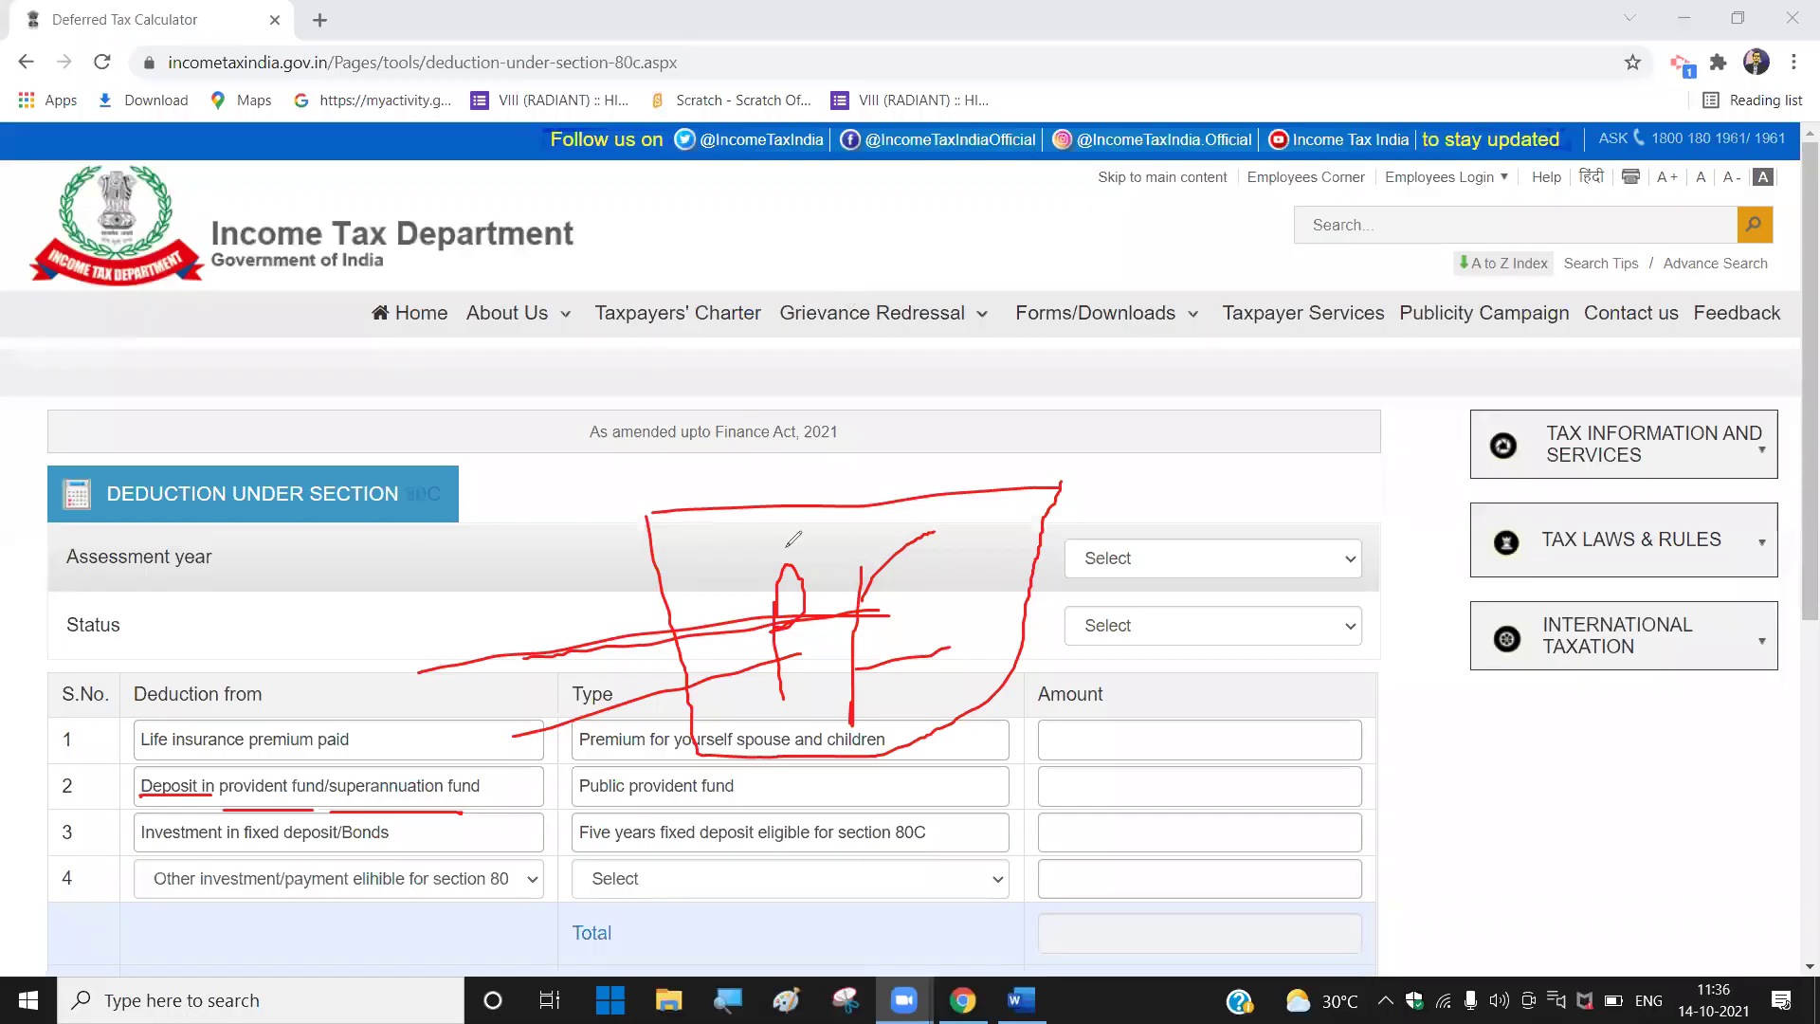
# Step: Draw a line above the form leading to a handwritten amount, with a dash and PF written beside it
pyautogui.moveTo(806, 424)
pyautogui.mouseDown()
pyautogui.moveTo(1069, 390)
pyautogui.moveTo(1111, 391)
pyautogui.moveTo(1122, 412)
pyautogui.moveTo(1157, 360)
pyautogui.moveTo(1201, 356)
pyautogui.moveTo(1297, 416)
pyautogui.moveTo(1401, 366)
pyautogui.moveTo(1448, 384)
pyautogui.moveTo(1480, 356)
pyautogui.moveTo(1499, 429)
pyautogui.mouseUp()
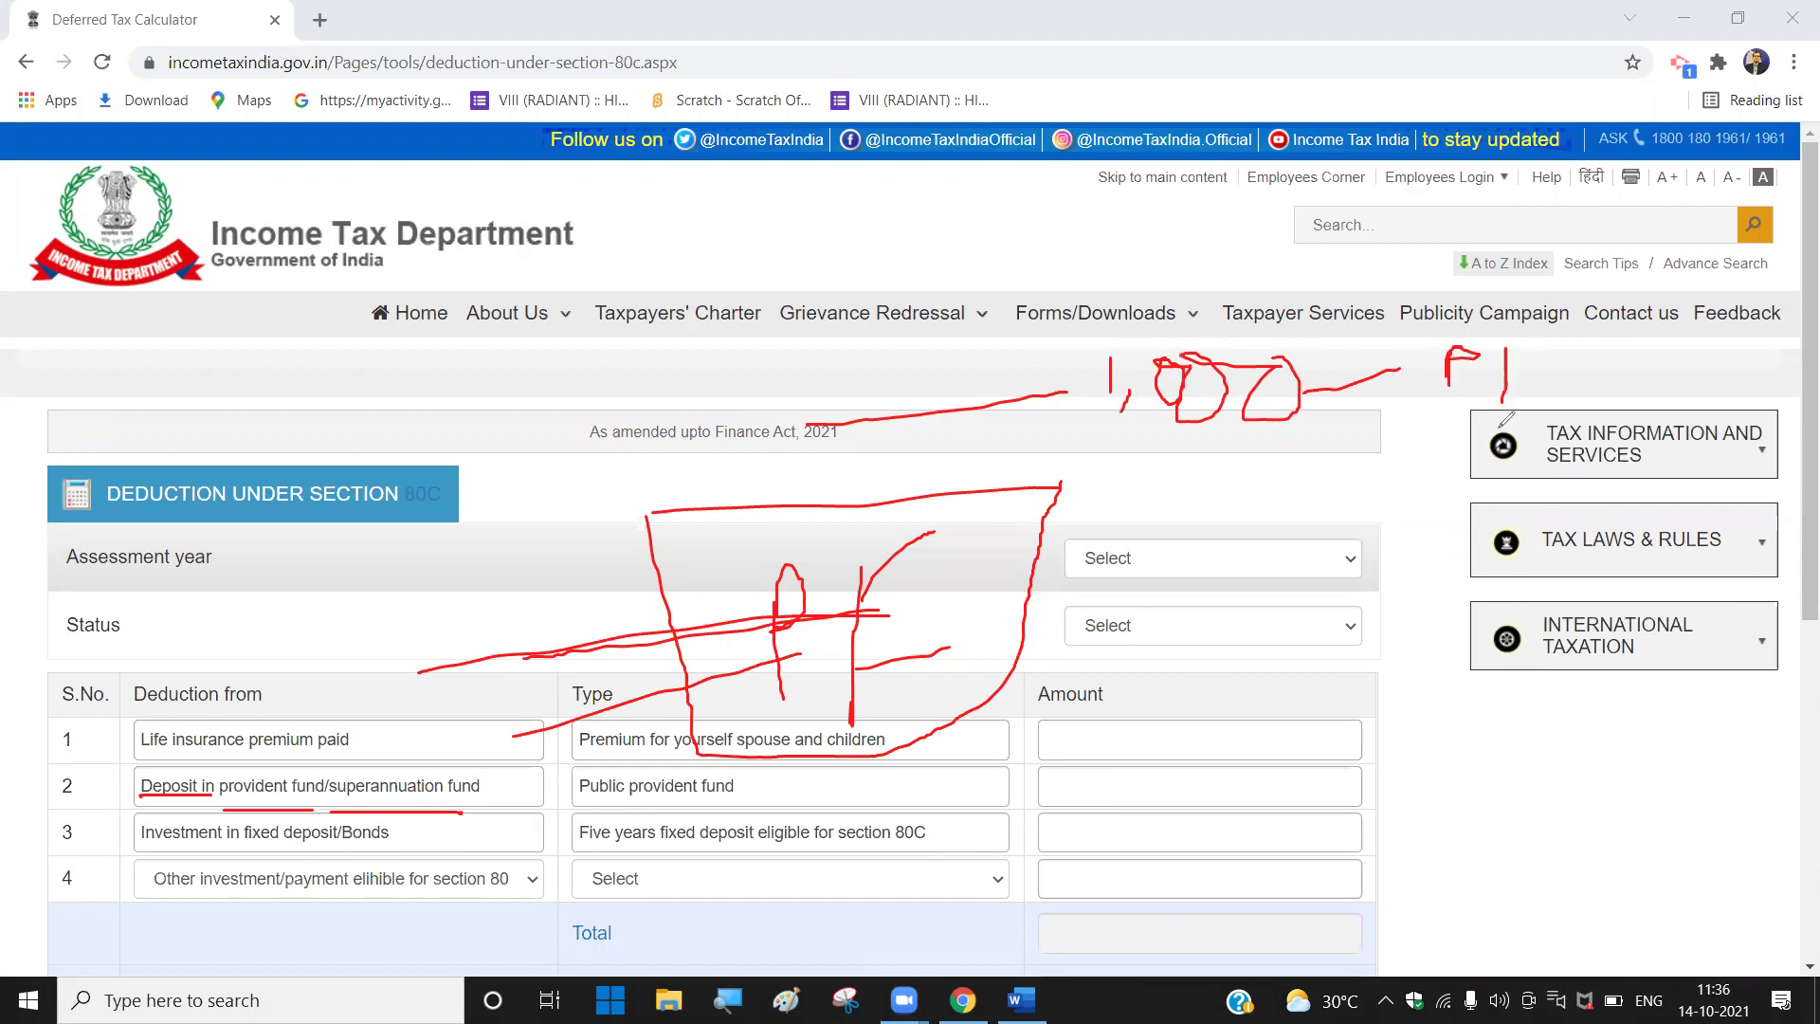
pyautogui.moveTo(1503, 353)
pyautogui.mouseDown()
pyautogui.moveTo(1545, 347)
pyautogui.moveTo(1586, 379)
pyautogui.mouseUp()
# Step: Draw a line down from the handwritten amount to a handwritten 15, underline the amount and circle the F of PF
pyautogui.moveTo(1253, 467)
pyautogui.mouseDown()
pyautogui.moveTo(1435, 658)
pyautogui.moveTo(1448, 773)
pyautogui.mouseUp()
pyautogui.moveTo(1473, 696)
pyautogui.mouseDown()
pyautogui.moveTo(1536, 651)
pyautogui.moveTo(1488, 749)
pyautogui.moveTo(1509, 740)
pyautogui.moveTo(1502, 793)
pyautogui.moveTo(1467, 799)
pyautogui.mouseUp()
pyautogui.moveTo(1550, 756); pyautogui.dragTo(1564, 753)
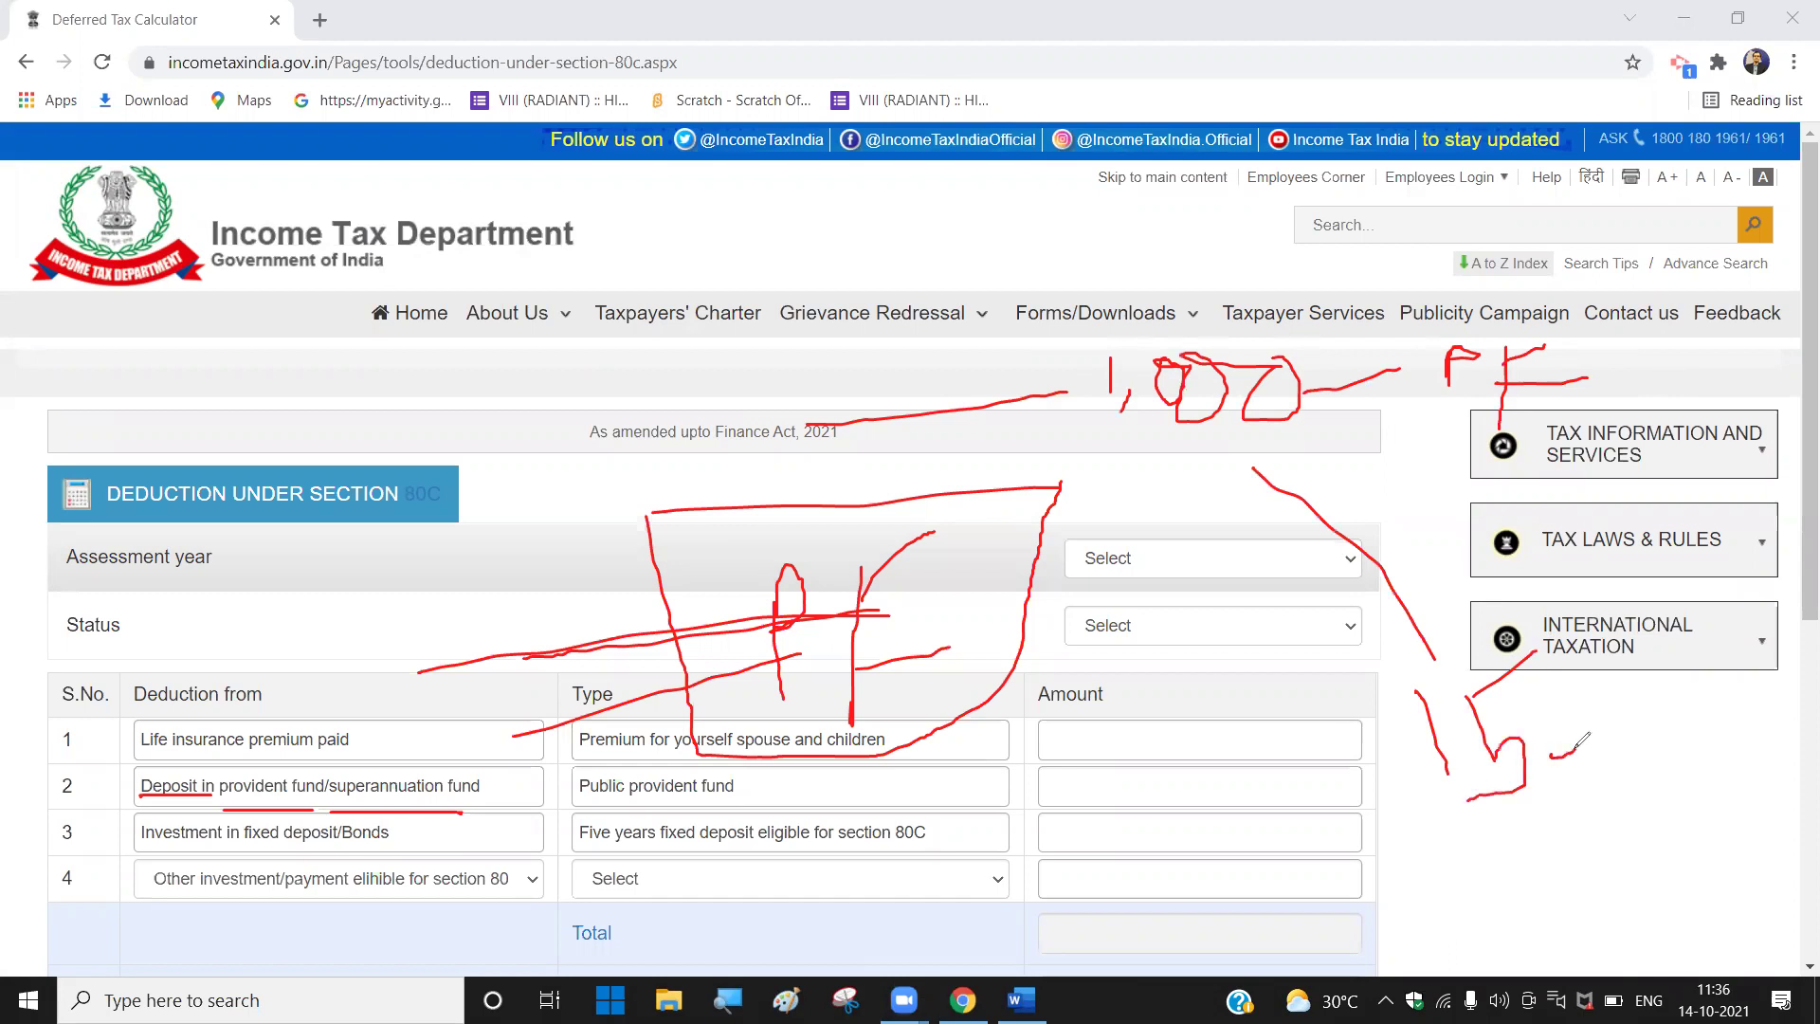
pyautogui.moveTo(1120, 455); pyautogui.dragTo(1285, 423)
pyautogui.moveTo(1413, 465)
pyautogui.mouseDown()
pyautogui.moveTo(1602, 403)
pyautogui.moveTo(1493, 336)
pyautogui.moveTo(1484, 411)
pyautogui.mouseUp()
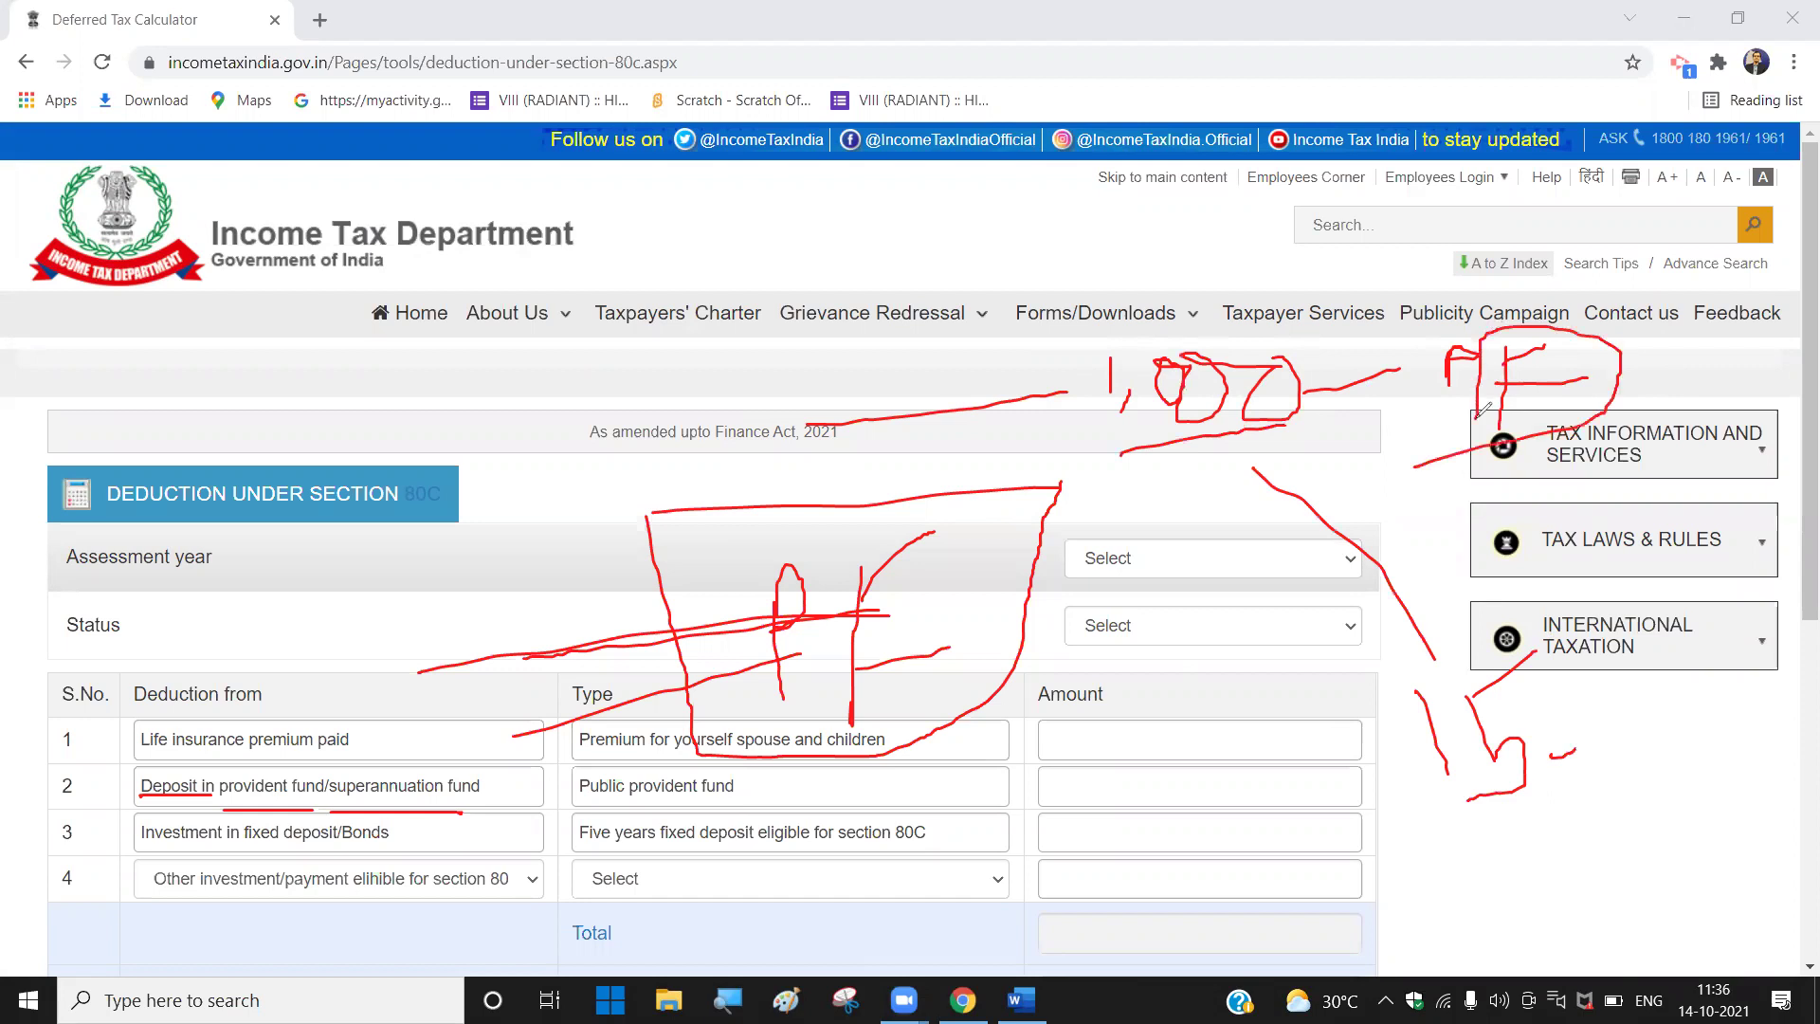
# Step: Extend and underline the dash beside the handwritten 15, and draw a second line to it from the amount
pyautogui.moveTo(1566, 731); pyautogui.dragTo(1775, 720)
pyautogui.moveTo(1502, 834); pyautogui.dragTo(1752, 711)
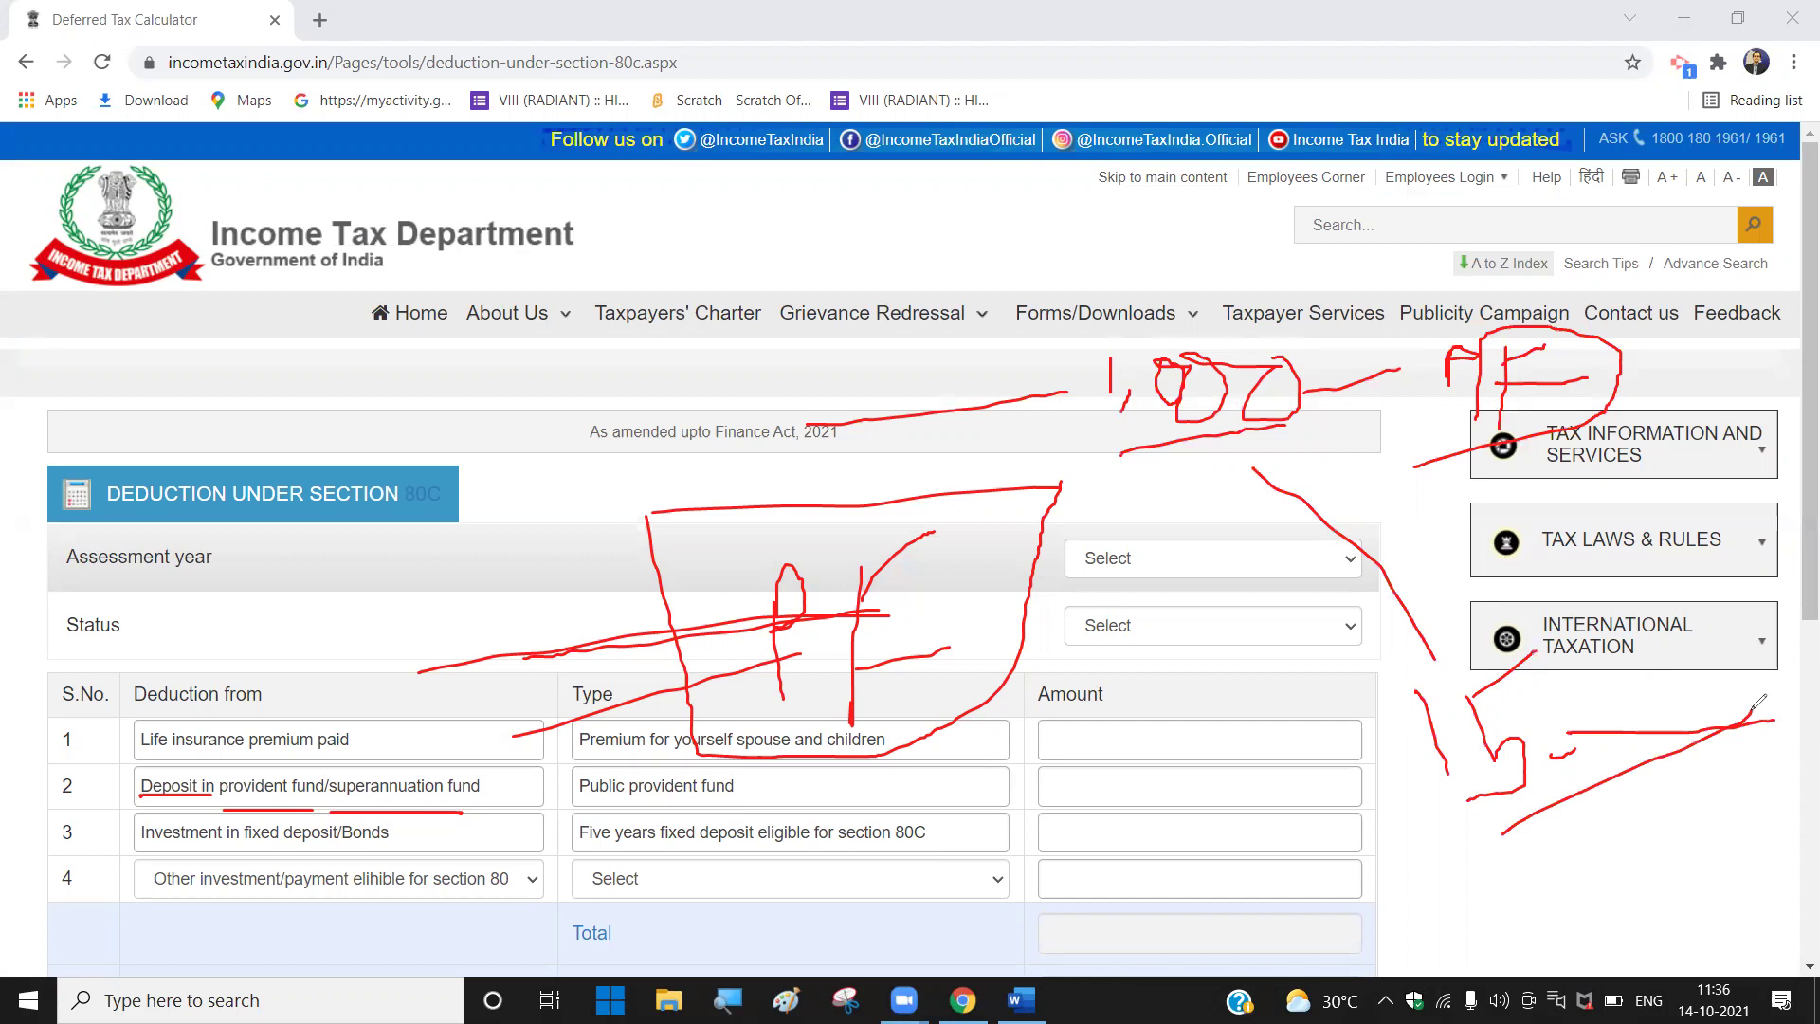
pyautogui.moveTo(1111, 377)
pyautogui.mouseDown()
pyautogui.moveTo(1533, 629)
pyautogui.moveTo(1683, 762)
pyautogui.mouseUp()
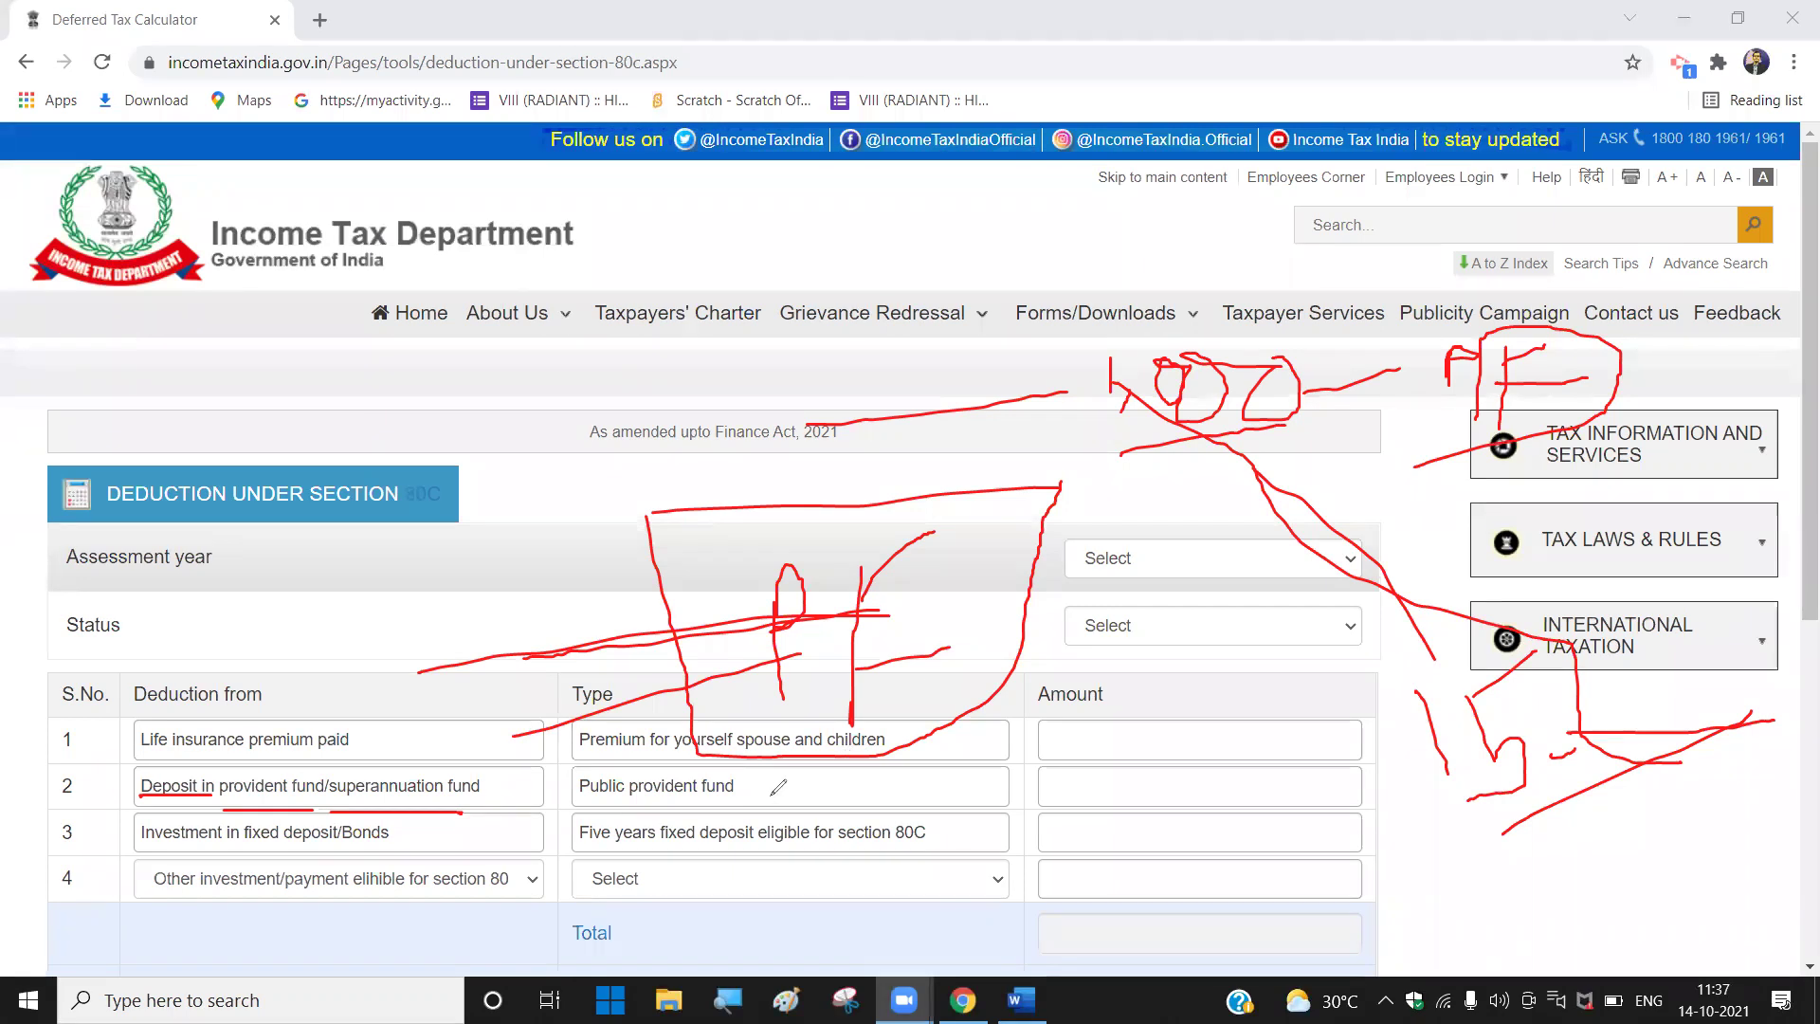
# Step: Draw a line from Public provident fund into row 2's Amount column, mark the type, and clear all drawings
pyautogui.moveTo(771, 795)
pyautogui.mouseDown()
pyautogui.moveTo(903, 777)
pyautogui.moveTo(1220, 799)
pyautogui.mouseUp()
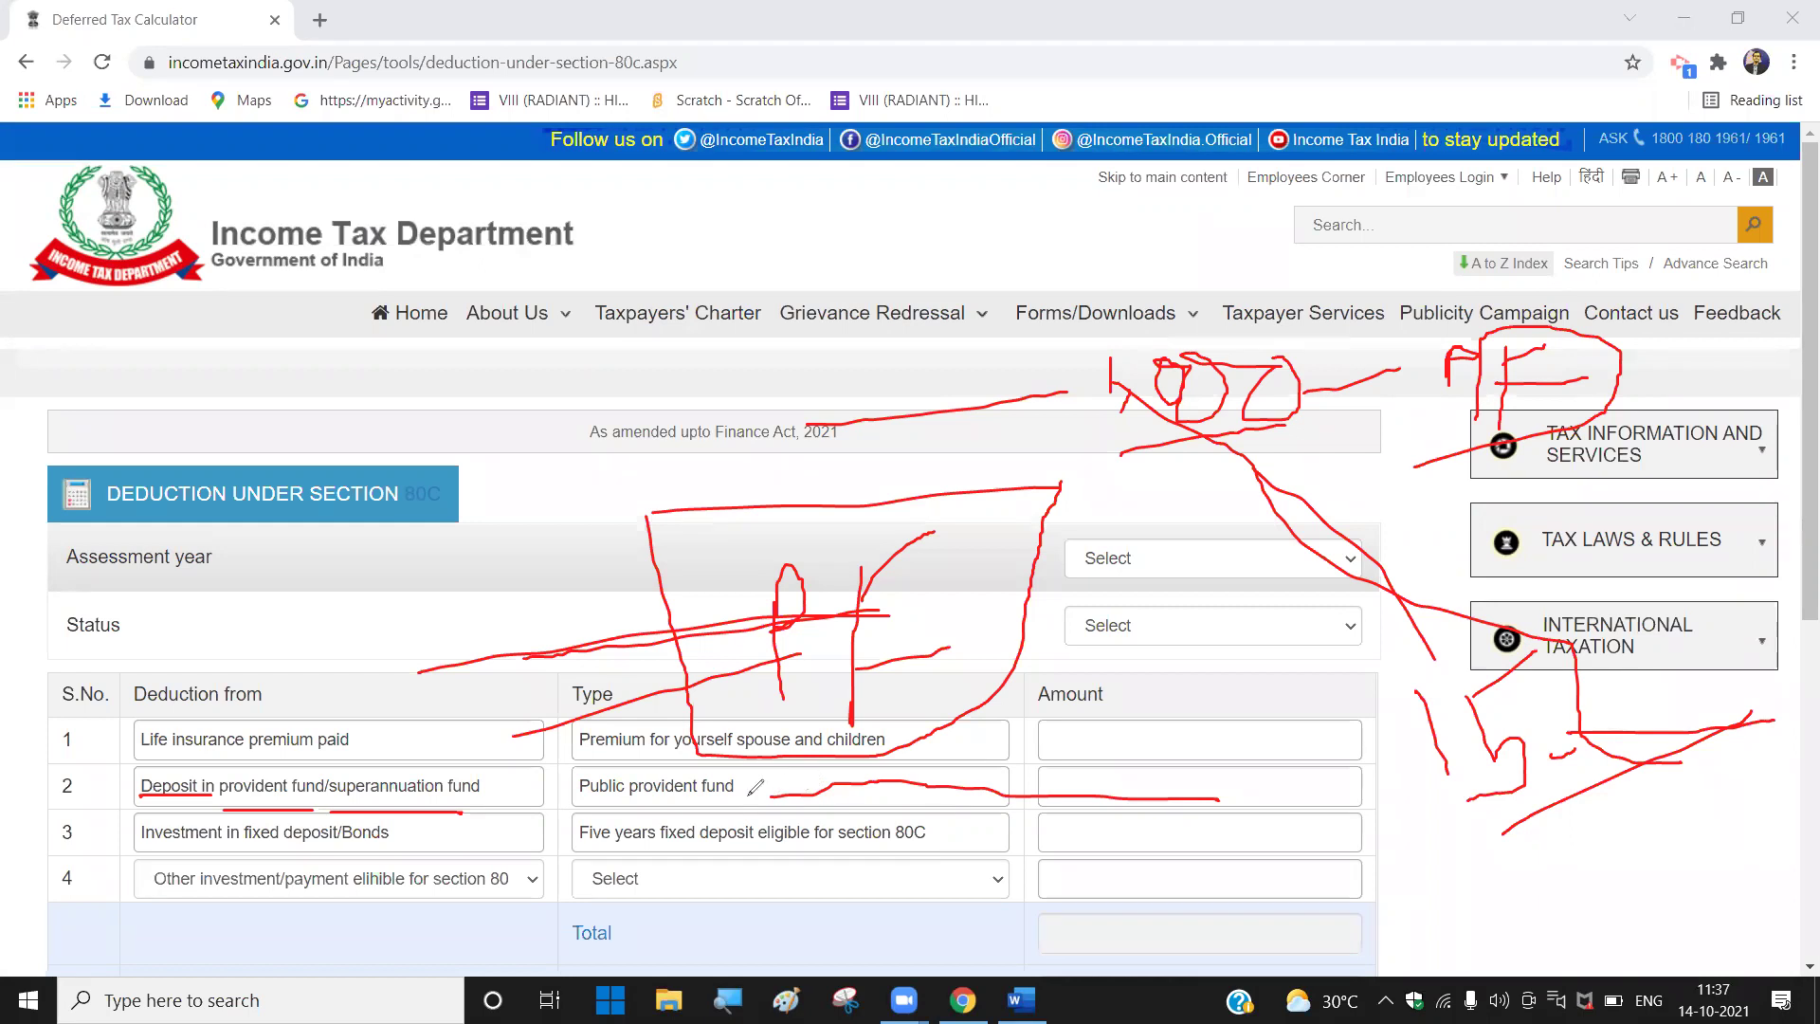
pyautogui.moveTo(750, 780)
pyautogui.mouseDown()
pyautogui.moveTo(773, 824)
pyautogui.moveTo(888, 749)
pyautogui.mouseUp()
pyautogui.press('e')
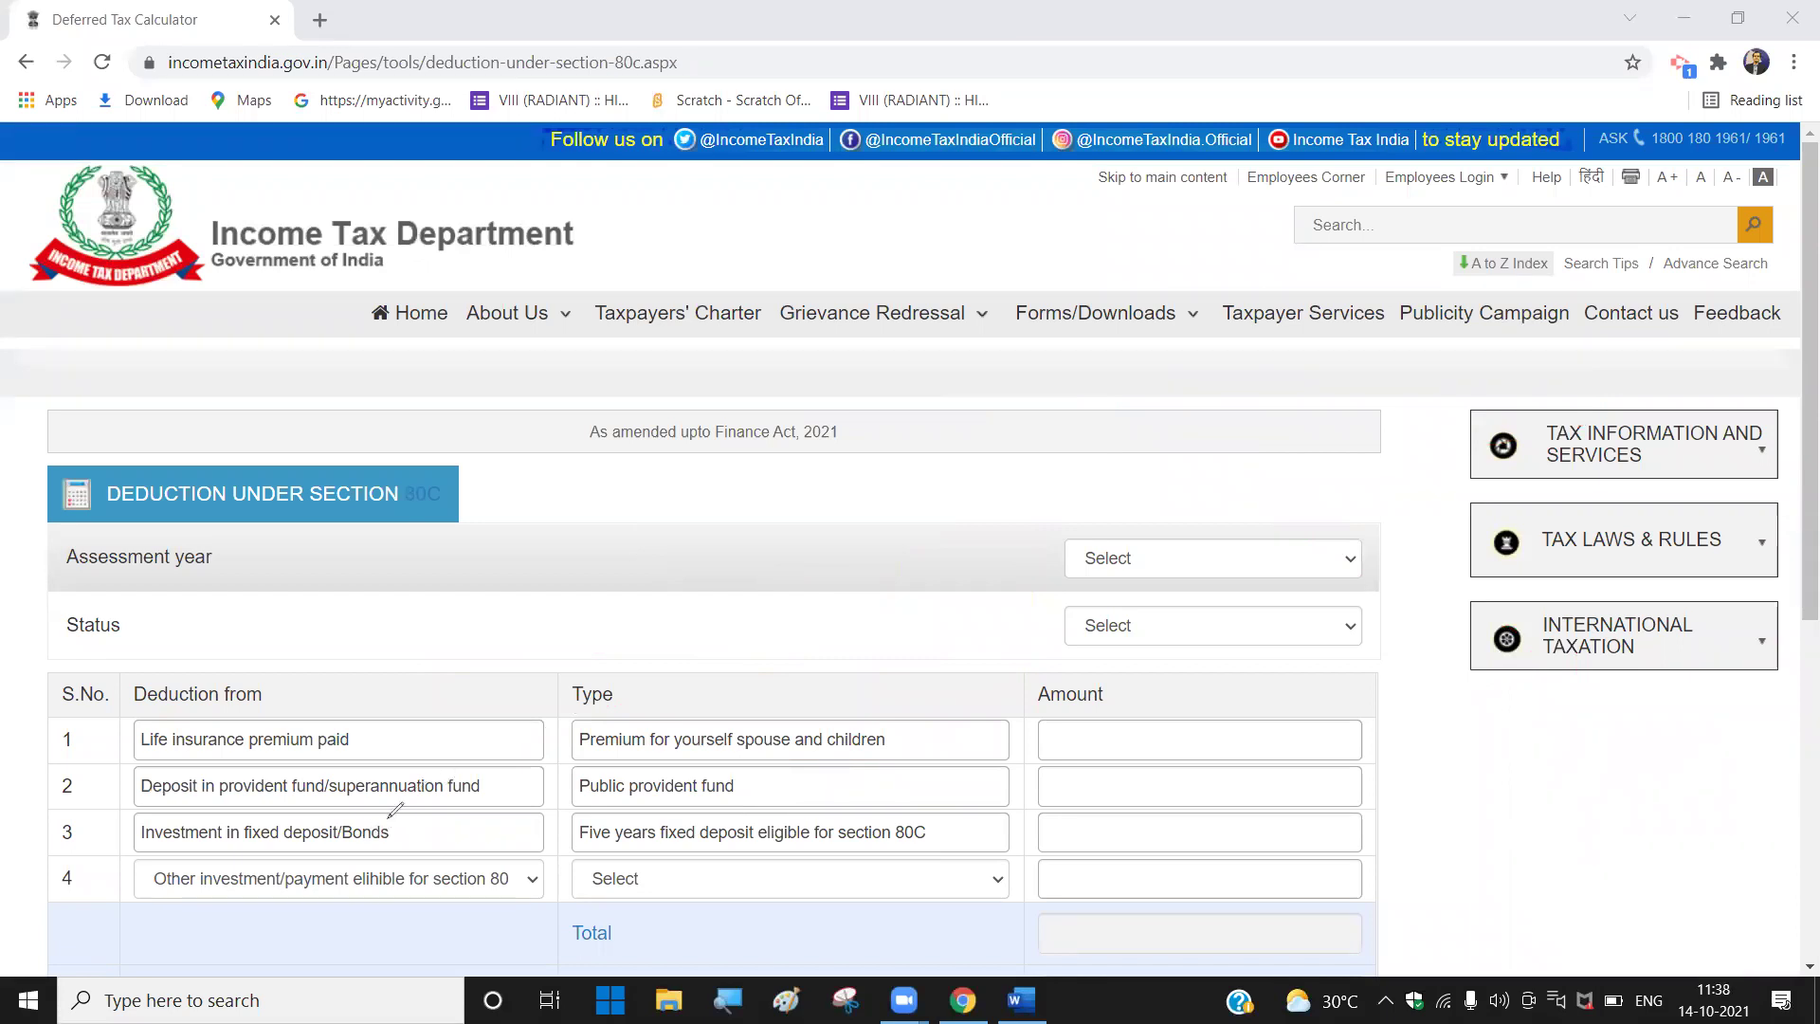
# Step: Tick Investment in fixed deposit/Bonds in row 3 and underline it, repeating the underline beneath fixed deposit
pyautogui.moveTo(389, 817)
pyautogui.mouseDown()
pyautogui.moveTo(431, 828)
pyautogui.moveTo(495, 789)
pyautogui.mouseUp()
pyautogui.moveTo(135, 846); pyautogui.dragTo(410, 859)
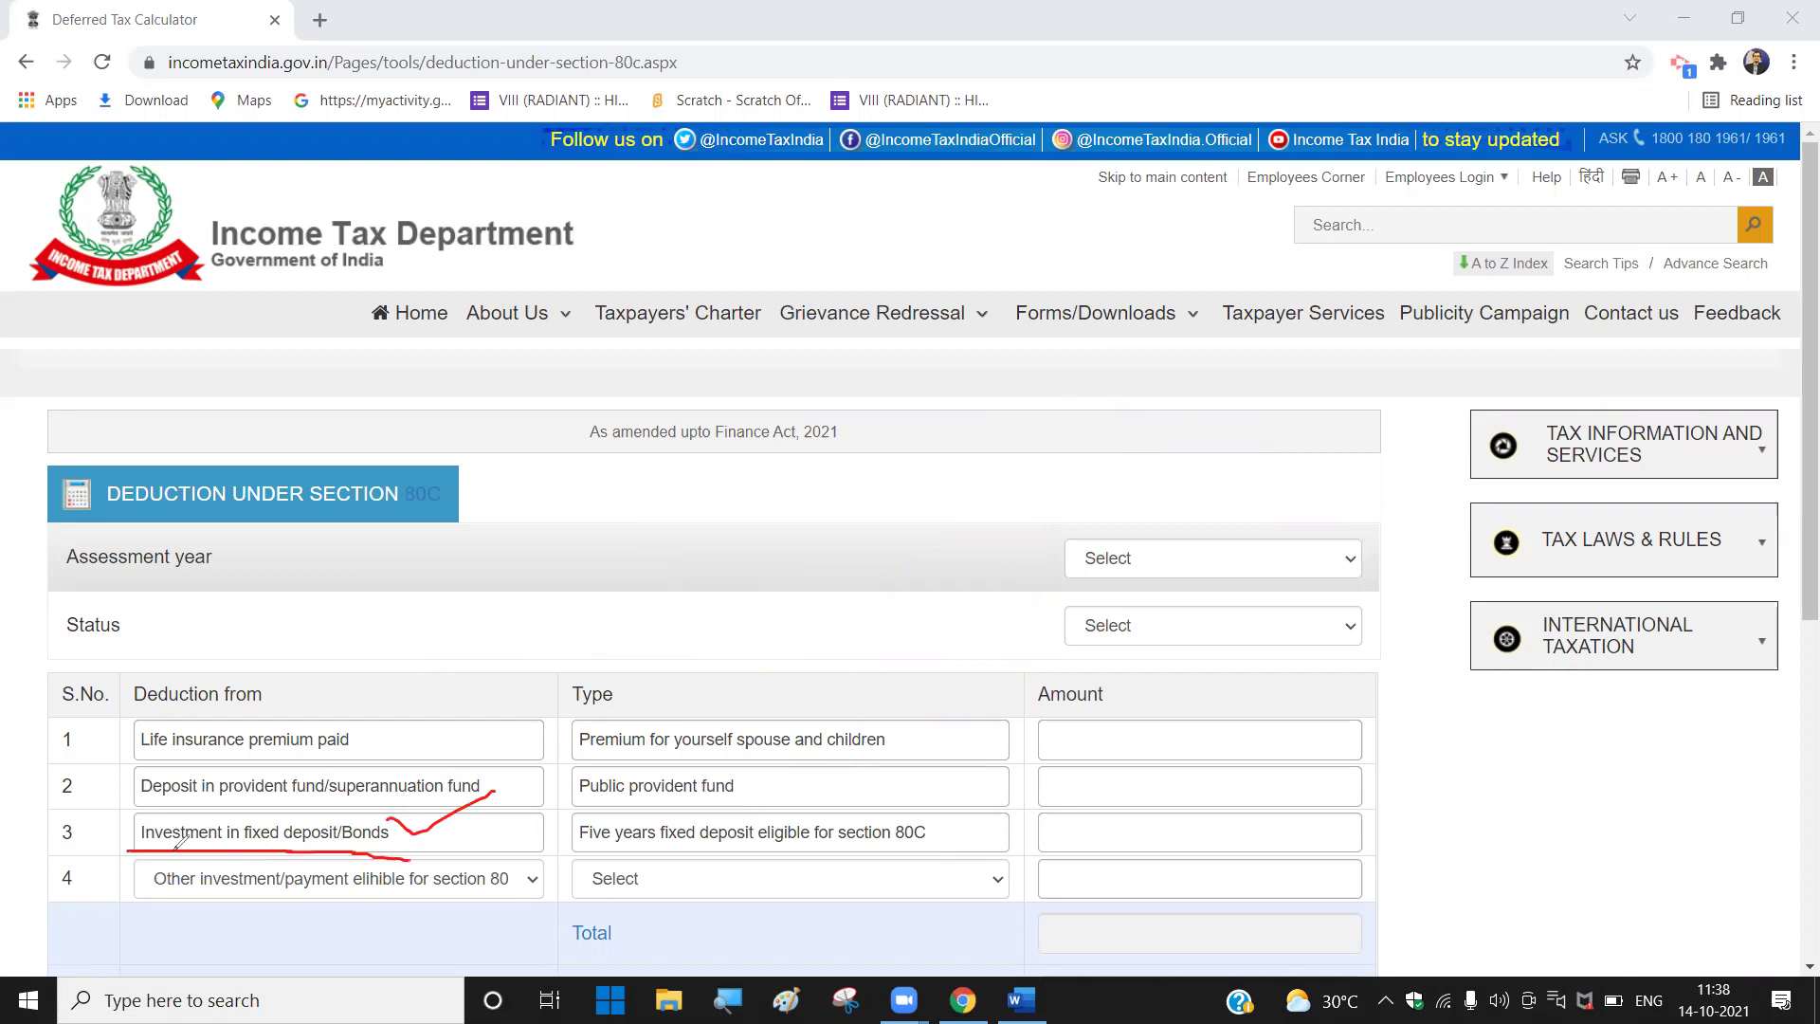
pyautogui.moveTo(211, 849); pyautogui.dragTo(384, 834)
pyautogui.moveTo(248, 847)
pyautogui.mouseDown()
pyautogui.moveTo(379, 837)
pyautogui.moveTo(363, 840)
pyautogui.mouseUp()
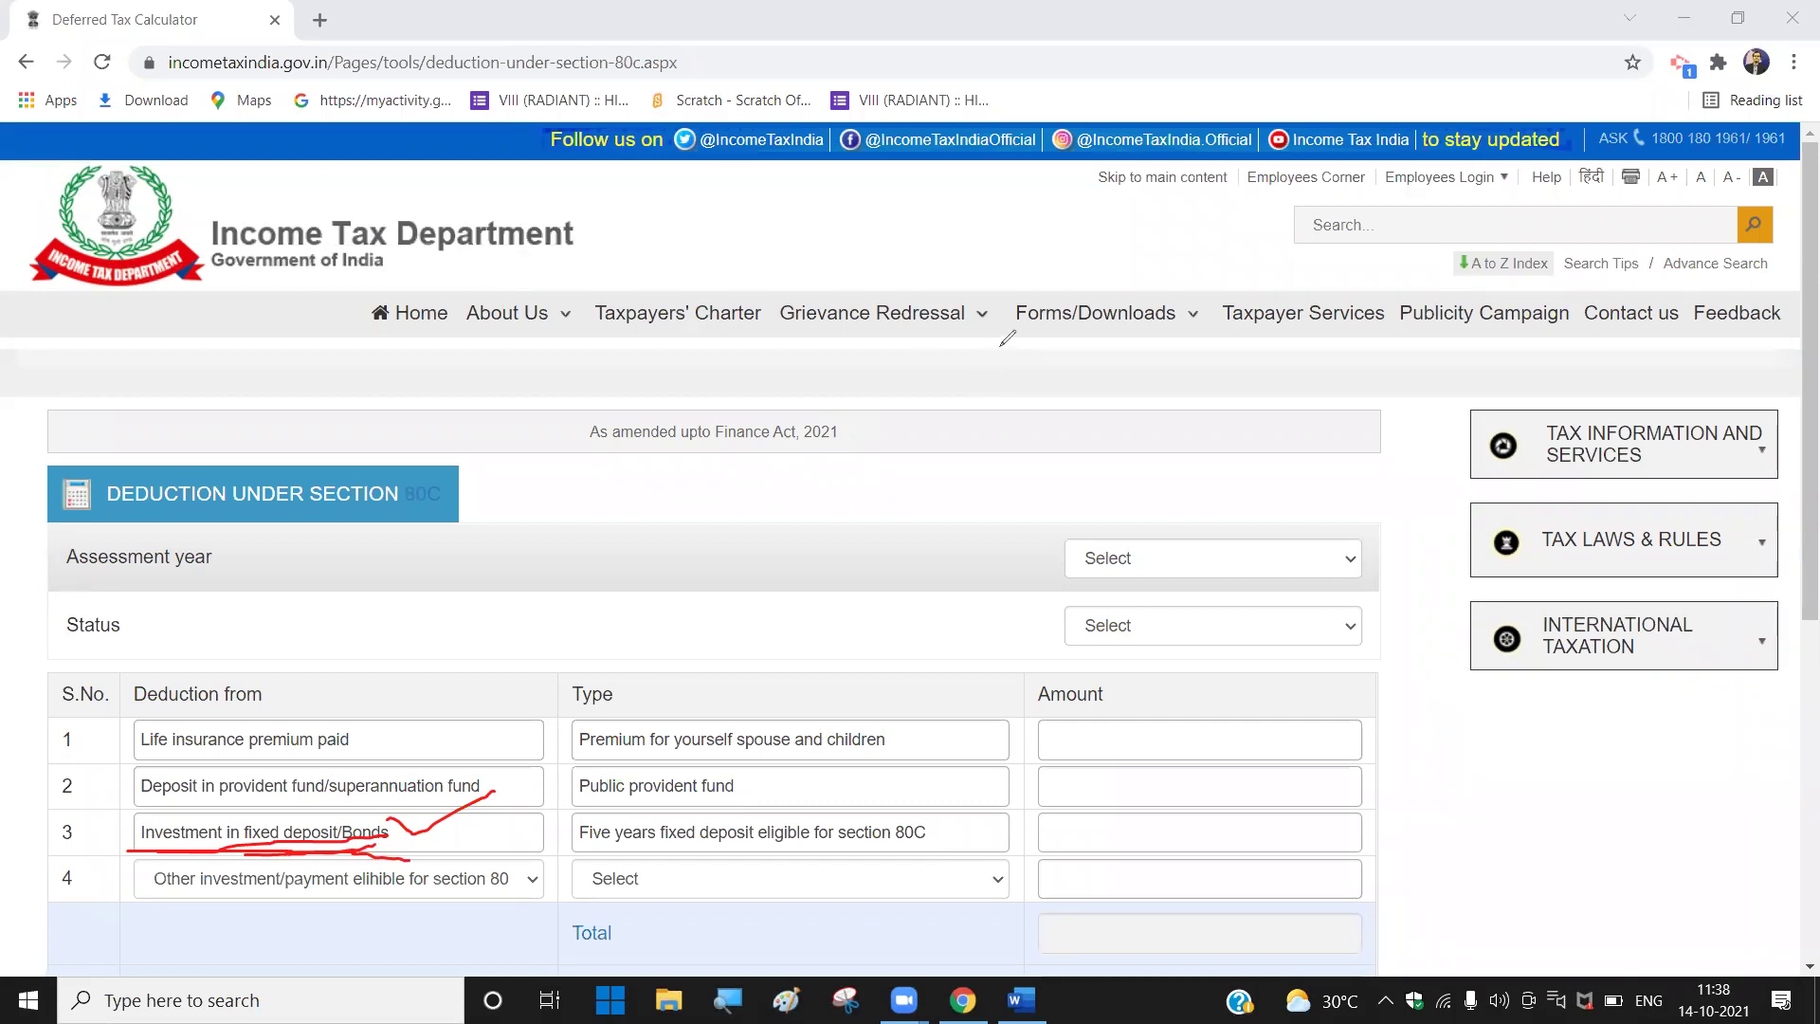
# Step: Write FD in large letters over the top of the form, with a small handwritten note above it
pyautogui.moveTo(1000, 348)
pyautogui.mouseDown()
pyautogui.moveTo(999, 378)
pyautogui.moveTo(968, 385)
pyautogui.moveTo(1049, 356)
pyautogui.moveTo(1040, 370)
pyautogui.mouseUp()
pyautogui.moveTo(926, 426); pyautogui.dragTo(938, 550)
pyautogui.moveTo(905, 434); pyautogui.dragTo(996, 413)
pyautogui.moveTo(913, 488); pyautogui.dragTo(1127, 471)
pyautogui.moveTo(1128, 408)
pyautogui.mouseDown()
pyautogui.moveTo(1175, 569)
pyautogui.moveTo(1229, 390)
pyautogui.moveTo(1176, 572)
pyautogui.mouseUp()
# Step: Write CD over the site's menu bar and RD in large letters beneath it
pyautogui.moveTo(486, 296); pyautogui.dragTo(477, 397)
pyautogui.moveTo(540, 280)
pyautogui.mouseDown()
pyautogui.moveTo(554, 371)
pyautogui.moveTo(618, 278)
pyautogui.moveTo(547, 384)
pyautogui.mouseUp()
pyautogui.moveTo(490, 451)
pyautogui.mouseDown()
pyautogui.moveTo(516, 567)
pyautogui.moveTo(564, 453)
pyautogui.moveTo(594, 520)
pyautogui.mouseUp()
pyautogui.moveTo(628, 429); pyautogui.dragTo(663, 529)
pyautogui.moveTo(627, 428)
pyautogui.mouseDown()
pyautogui.moveTo(668, 533)
pyautogui.moveTo(644, 533)
pyautogui.mouseUp()
# Step: Draw a continuous line beneath RD and FD, and tick the small note, FD, CD and RD
pyautogui.moveTo(520, 574)
pyautogui.mouseDown()
pyautogui.moveTo(739, 580)
pyautogui.moveTo(879, 512)
pyautogui.moveTo(1340, 627)
pyautogui.mouseUp()
pyautogui.moveTo(1023, 303)
pyautogui.mouseDown()
pyautogui.moveTo(1057, 356)
pyautogui.moveTo(1192, 287)
pyautogui.mouseUp()
pyautogui.moveTo(1194, 362); pyautogui.dragTo(1367, 300)
pyautogui.moveTo(471, 258); pyautogui.dragTo(637, 240)
pyautogui.moveTo(559, 408); pyautogui.dragTo(793, 364)
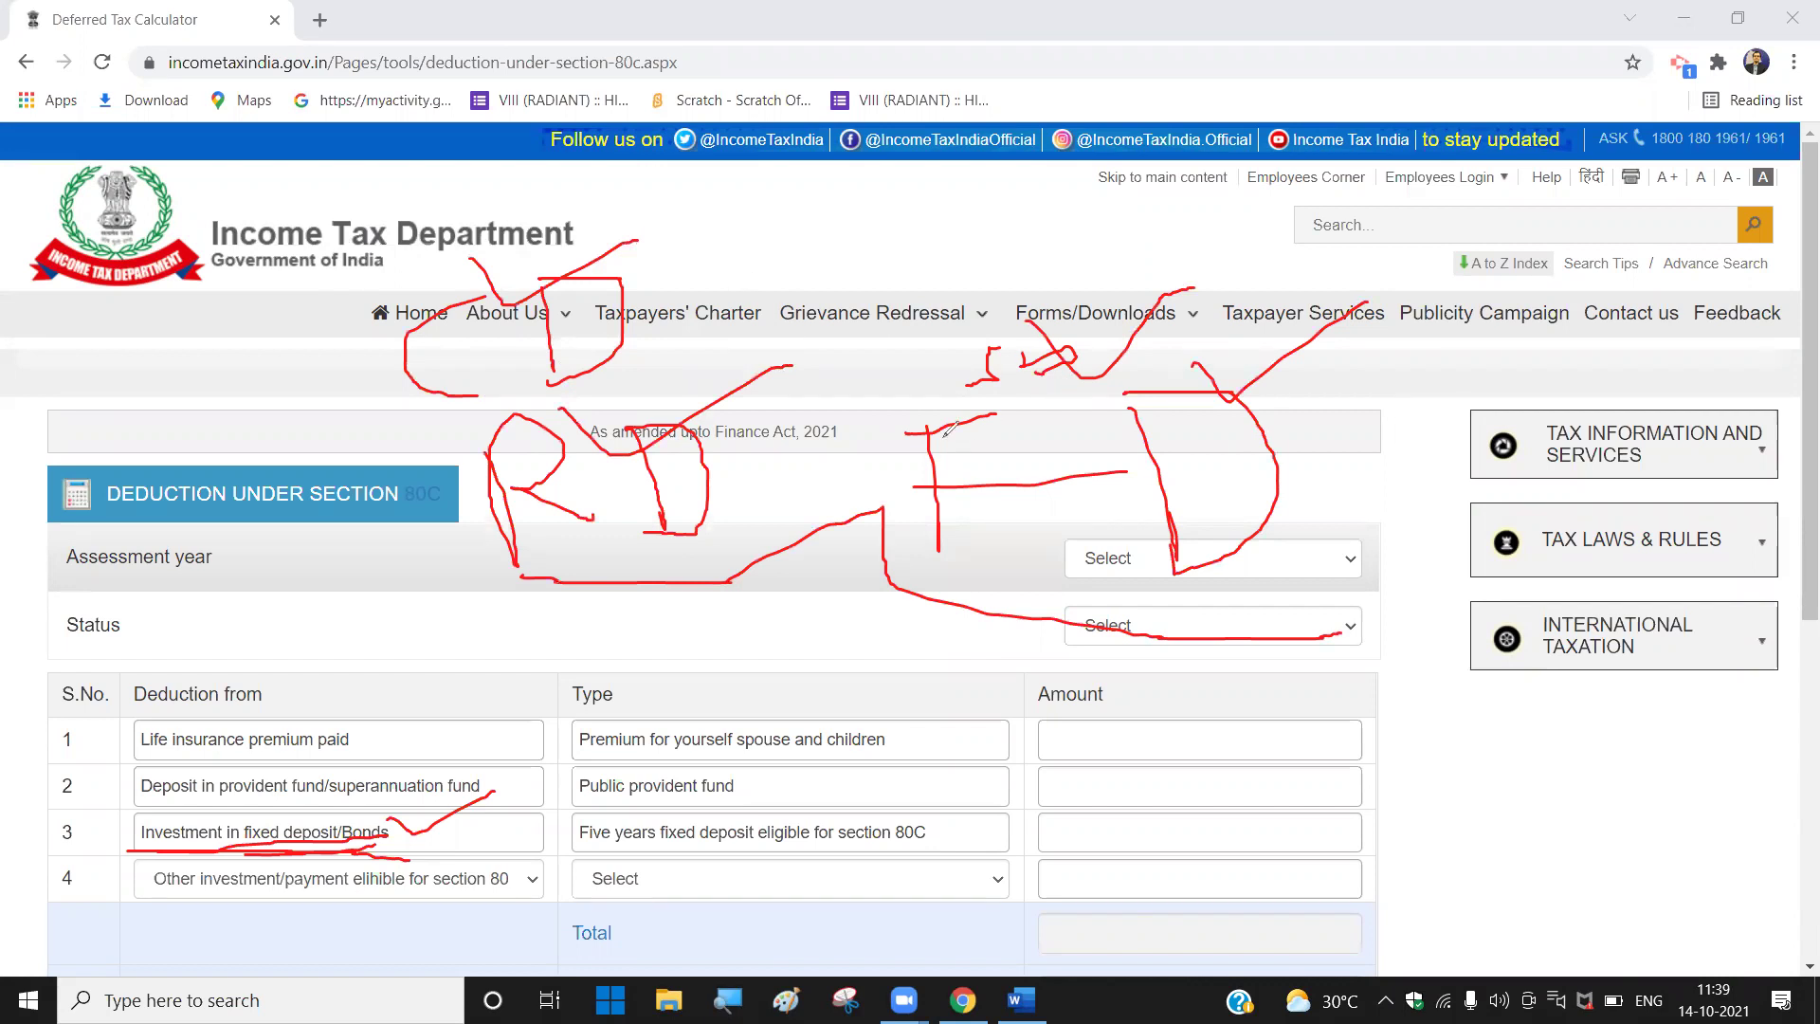
# Step: Draw a second tick across the small note, FD, RD and CD
pyautogui.moveTo(897, 362); pyautogui.dragTo(930, 378)
pyautogui.moveTo(1105, 306); pyautogui.dragTo(1107, 300)
pyautogui.moveTo(891, 446)
pyautogui.mouseDown()
pyautogui.moveTo(990, 465)
pyautogui.moveTo(1105, 392)
pyautogui.mouseUp()
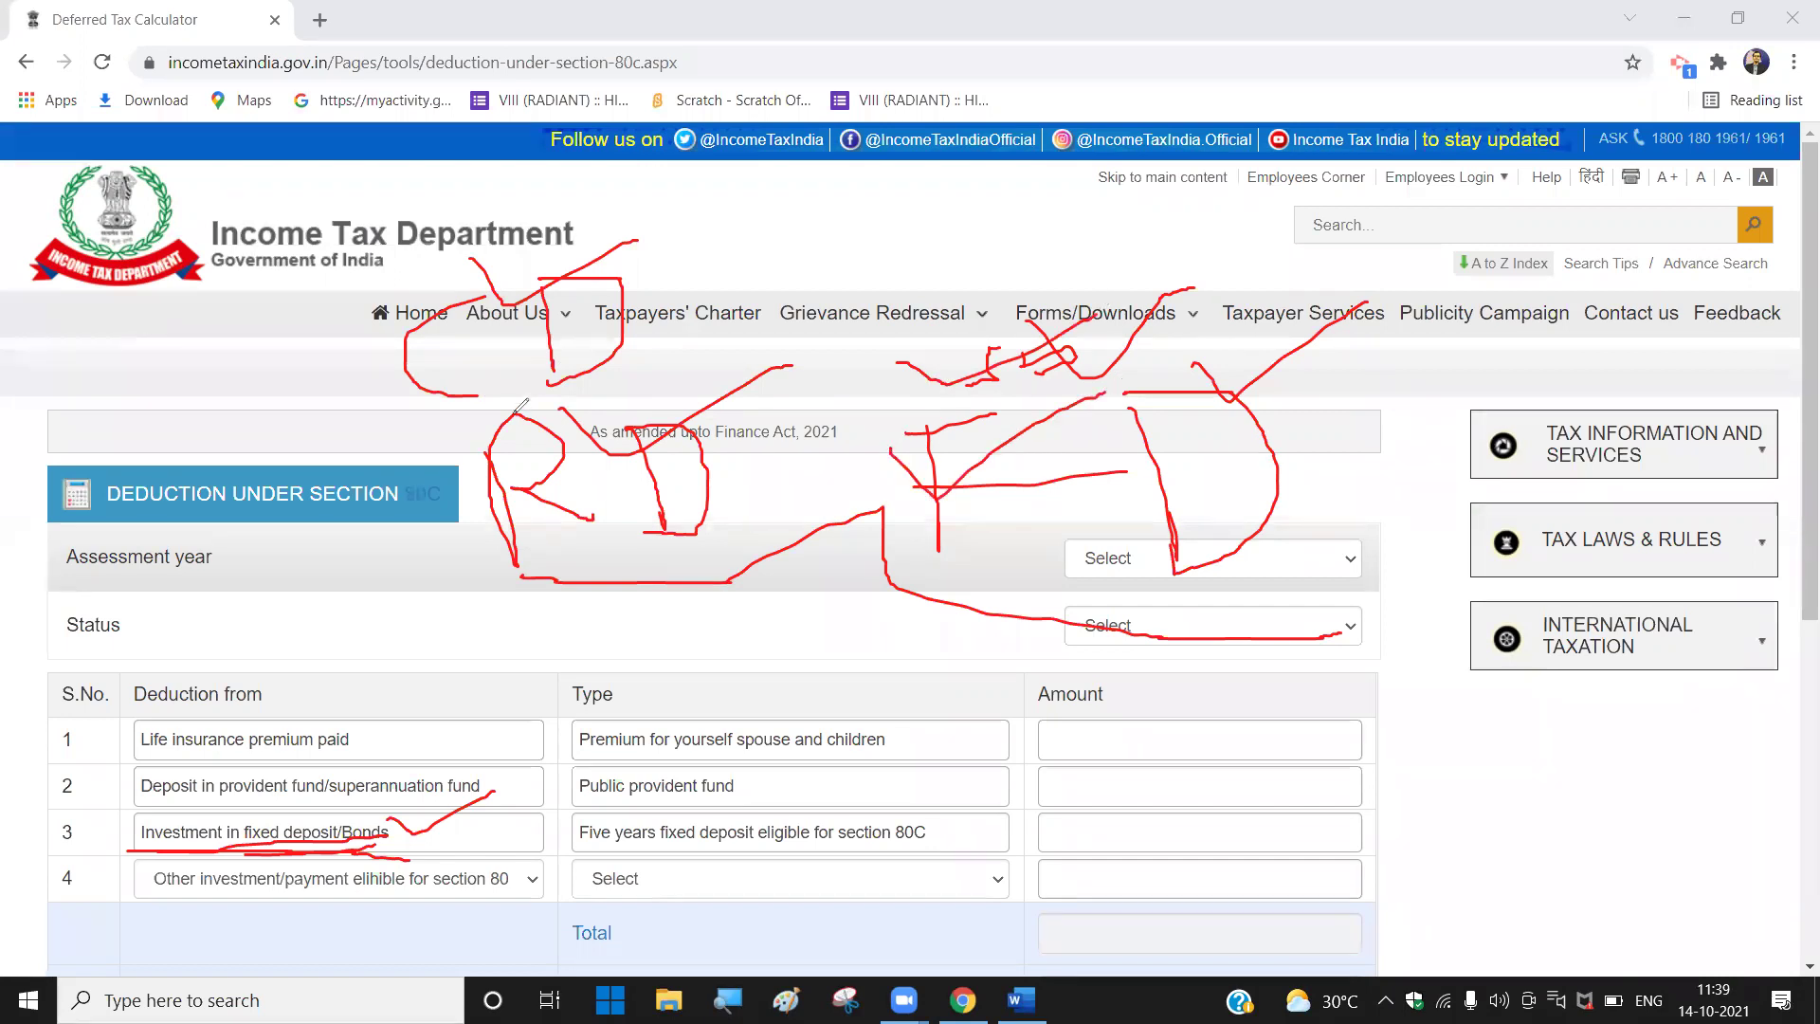
pyautogui.moveTo(389, 436); pyautogui.dragTo(652, 396)
pyautogui.moveTo(293, 318); pyautogui.dragTo(554, 272)
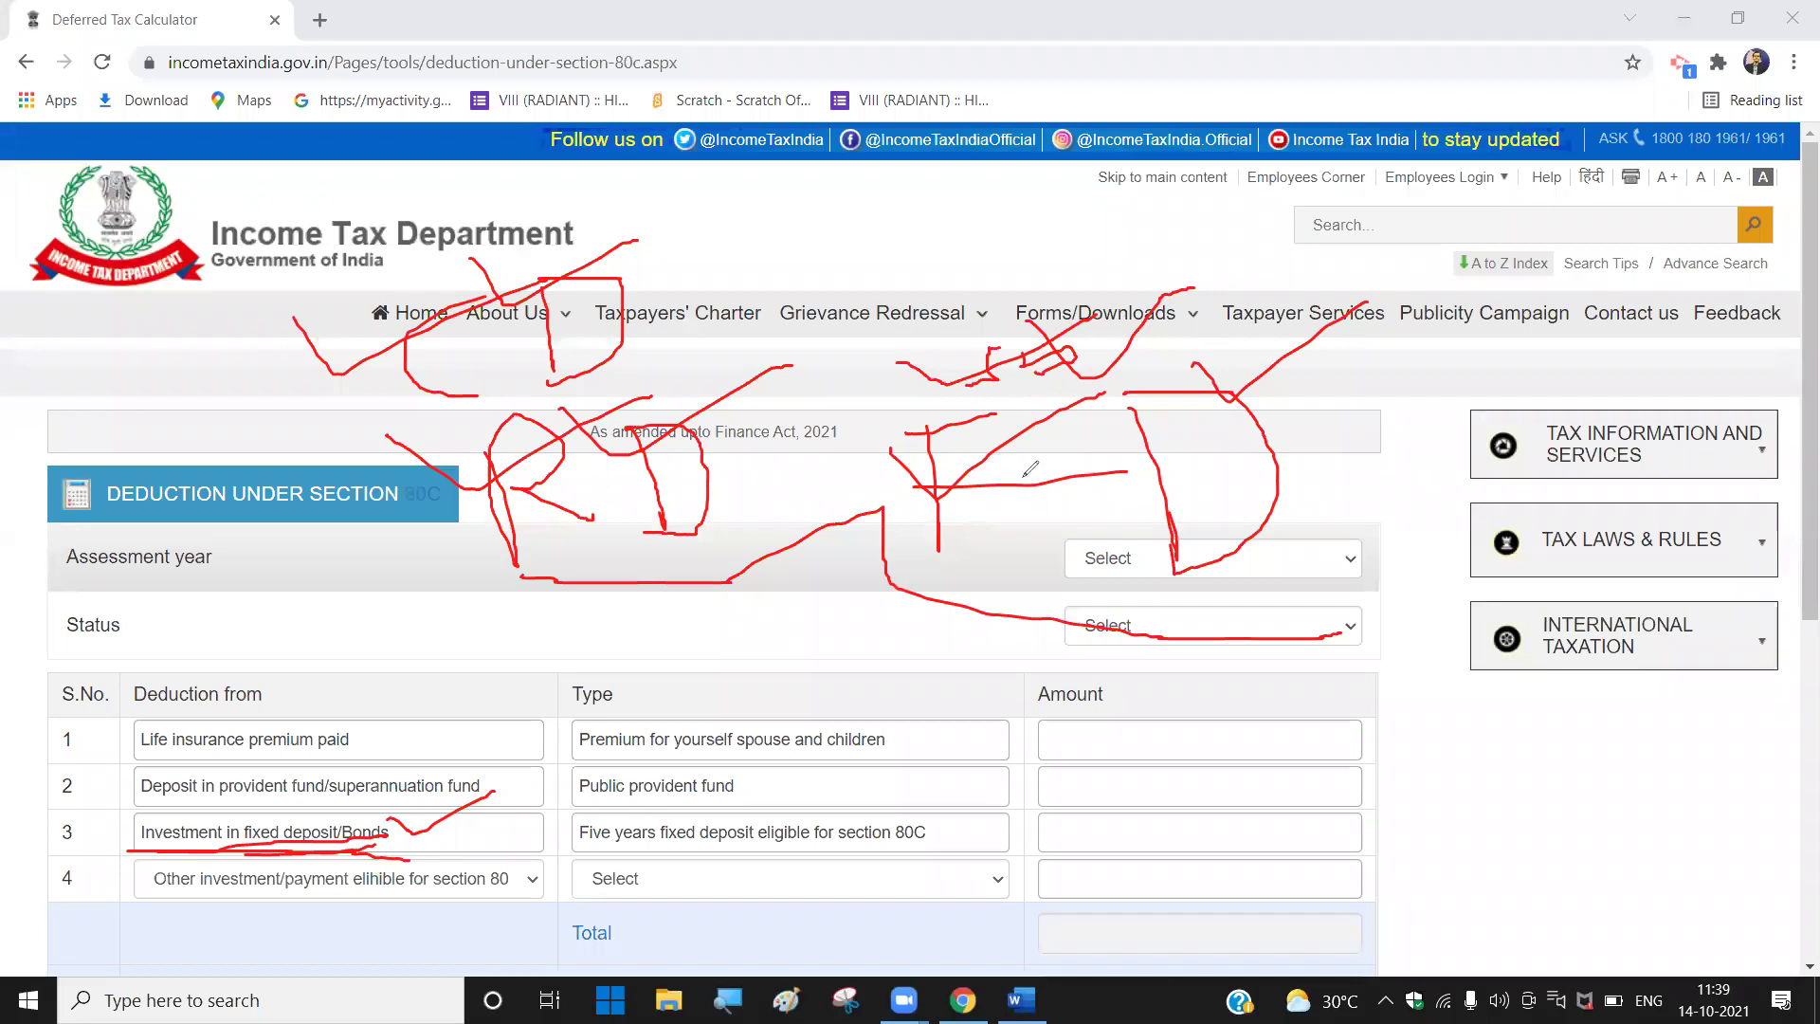
# Step: Draw a box around the handwritten FD and write 1,00,000 beside the Amount column
pyautogui.moveTo(897, 396)
pyautogui.mouseDown()
pyautogui.moveTo(934, 569)
pyautogui.moveTo(1507, 538)
pyautogui.moveTo(1443, 375)
pyautogui.mouseUp()
pyautogui.moveTo(1424, 704)
pyautogui.mouseDown()
pyautogui.moveTo(1455, 815)
pyautogui.moveTo(1436, 838)
pyautogui.mouseUp()
pyautogui.moveTo(1507, 722)
pyautogui.mouseDown()
pyautogui.moveTo(1557, 732)
pyautogui.moveTo(1569, 811)
pyautogui.moveTo(1654, 723)
pyautogui.moveTo(1759, 744)
pyautogui.mouseUp()
pyautogui.moveTo(1315, 739); pyautogui.dragTo(1353, 737)
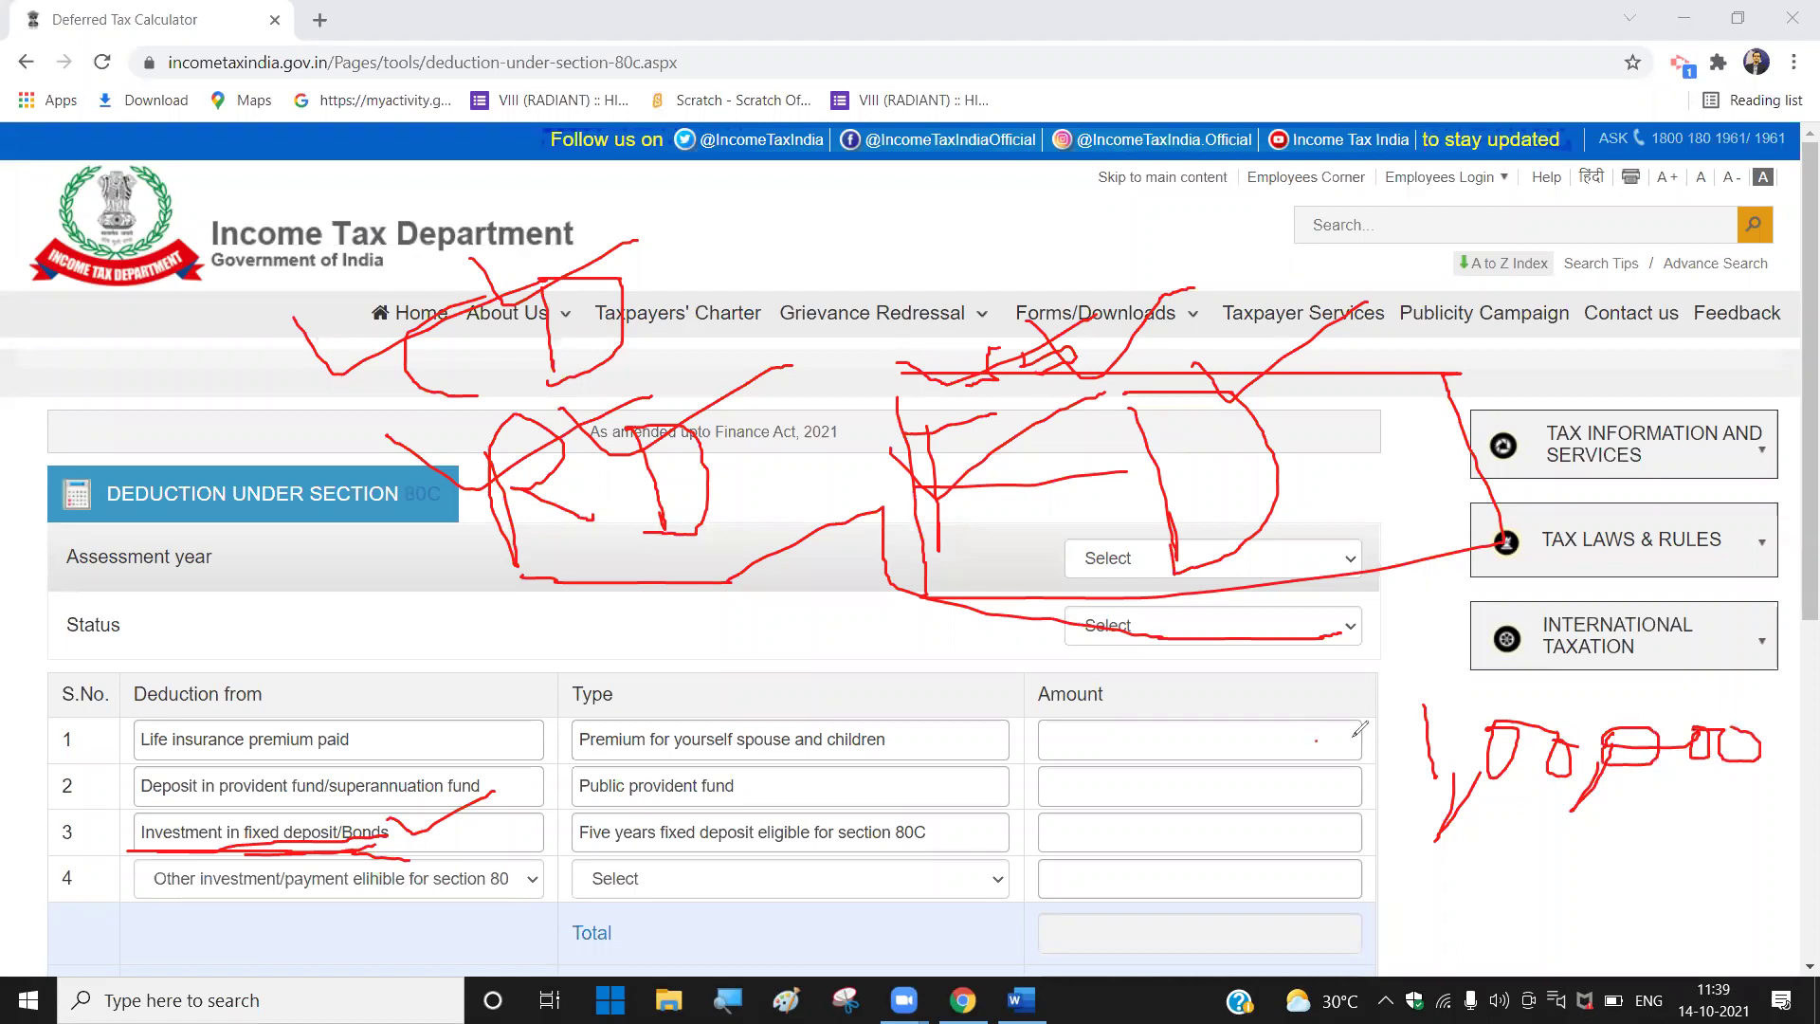
# Step: Write the date 14, 10, '21 over the first row's Amount area, with a dividing line before the year
pyautogui.moveTo(1052, 703); pyautogui.dragTo(1056, 736)
pyautogui.moveTo(1081, 675)
pyautogui.mouseDown()
pyautogui.moveTo(1075, 739)
pyautogui.moveTo(1137, 720)
pyautogui.mouseUp()
pyautogui.moveTo(1159, 630)
pyautogui.mouseDown()
pyautogui.moveTo(1180, 758)
pyautogui.moveTo(1192, 706)
pyautogui.mouseUp()
pyautogui.moveTo(1201, 671)
pyautogui.mouseDown()
pyautogui.moveTo(1211, 739)
pyautogui.moveTo(1253, 716)
pyautogui.mouseUp()
pyautogui.moveTo(1246, 614); pyautogui.dragTo(1247, 804)
pyautogui.moveTo(1276, 681)
pyautogui.mouseDown()
pyautogui.moveTo(1334, 734)
pyautogui.moveTo(1338, 720)
pyautogui.moveTo(1344, 755)
pyautogui.mouseUp()
pyautogui.moveTo(1285, 641); pyautogui.dragTo(1279, 660)
# Step: Write the date 13, 10, '23 beneath the first handwritten date, with a dividing line before the year
pyautogui.moveTo(1101, 808)
pyautogui.mouseDown()
pyautogui.moveTo(1100, 851)
pyautogui.moveTo(1149, 803)
pyautogui.moveTo(1185, 822)
pyautogui.moveTo(1120, 861)
pyautogui.mouseUp()
pyautogui.moveTo(1166, 770); pyautogui.dragTo(1197, 872)
pyautogui.moveTo(1214, 807)
pyautogui.mouseDown()
pyautogui.moveTo(1223, 862)
pyautogui.moveTo(1261, 829)
pyautogui.mouseUp()
pyautogui.moveTo(1277, 756); pyautogui.dragTo(1278, 913)
pyautogui.moveTo(1291, 817)
pyautogui.mouseDown()
pyautogui.moveTo(1329, 876)
pyautogui.moveTo(1353, 870)
pyautogui.moveTo(1366, 826)
pyautogui.moveTo(1405, 857)
pyautogui.moveTo(1355, 887)
pyautogui.mouseUp()
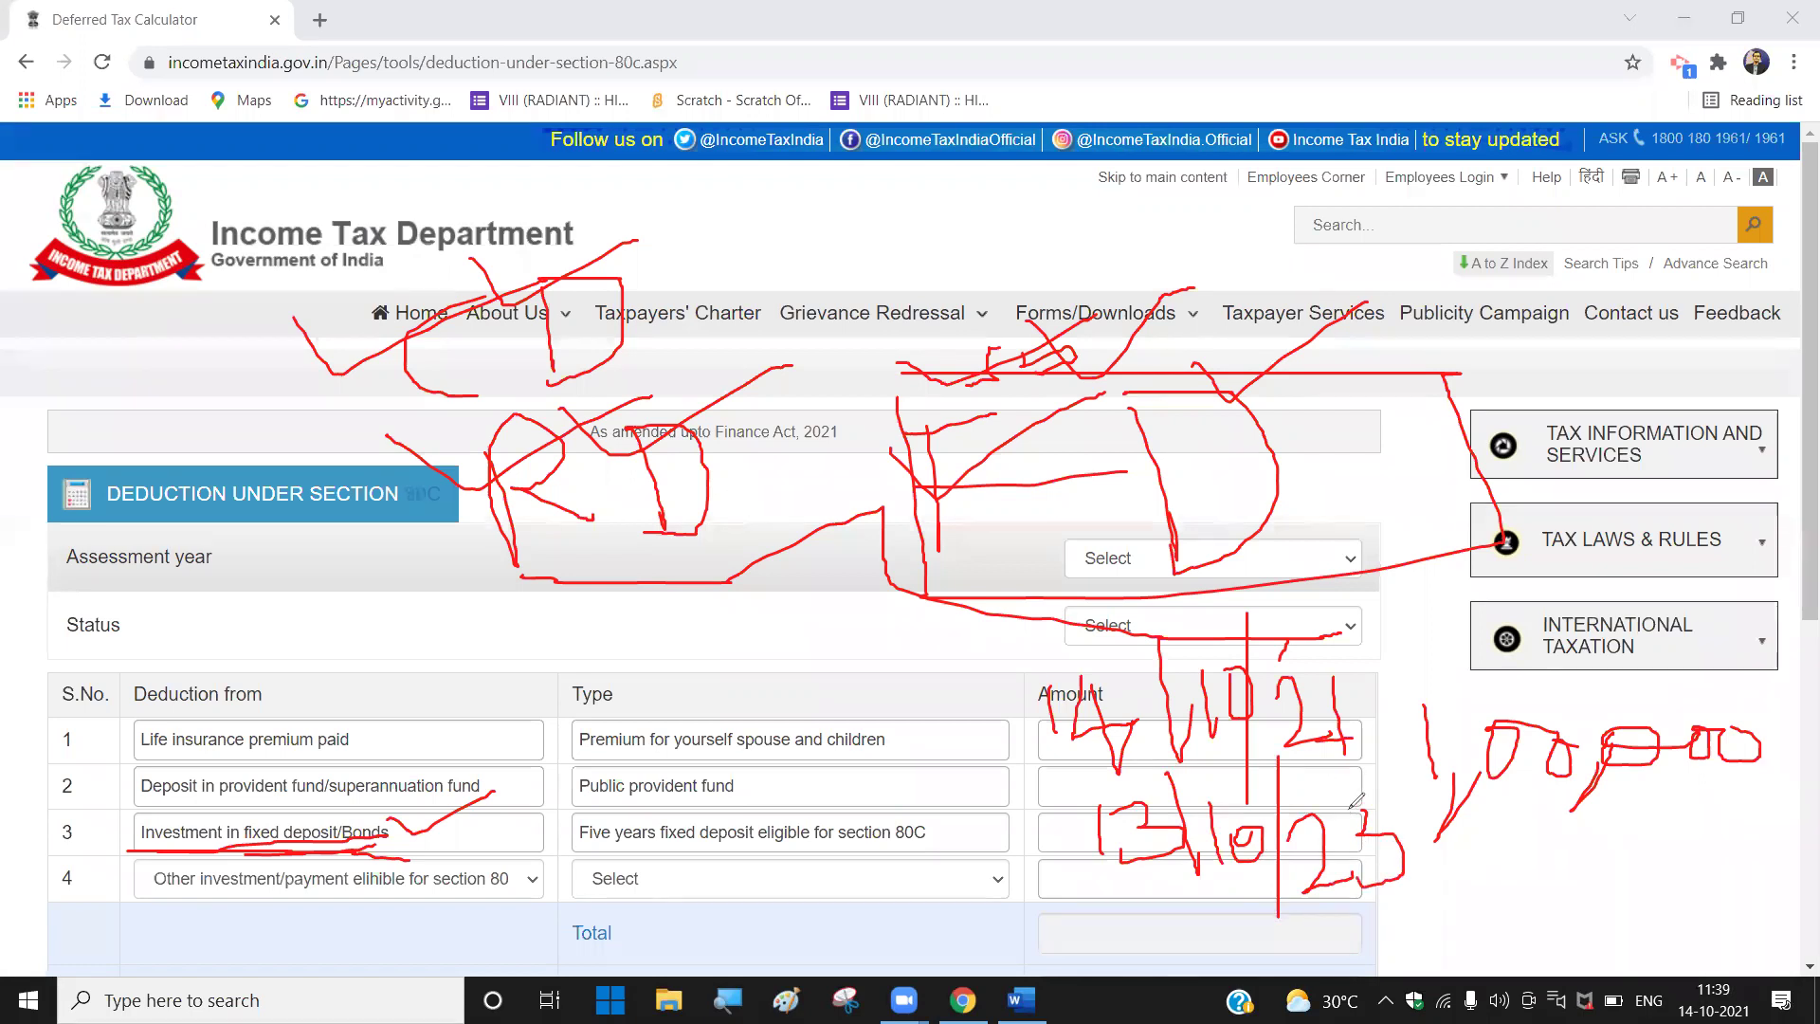
pyautogui.moveTo(1306, 775); pyautogui.dragTo(1307, 802)
# Step: Draw a large box around both handwritten dates and the 1,00,000, and box fixed deposit in row 3
pyautogui.moveTo(1137, 917)
pyautogui.mouseDown()
pyautogui.moveTo(1800, 880)
pyautogui.moveTo(1414, 652)
pyautogui.moveTo(1222, 628)
pyautogui.mouseUp()
pyautogui.moveTo(995, 616)
pyautogui.mouseDown()
pyautogui.moveTo(1061, 882)
pyautogui.moveTo(1180, 924)
pyautogui.moveTo(1164, 925)
pyautogui.mouseUp()
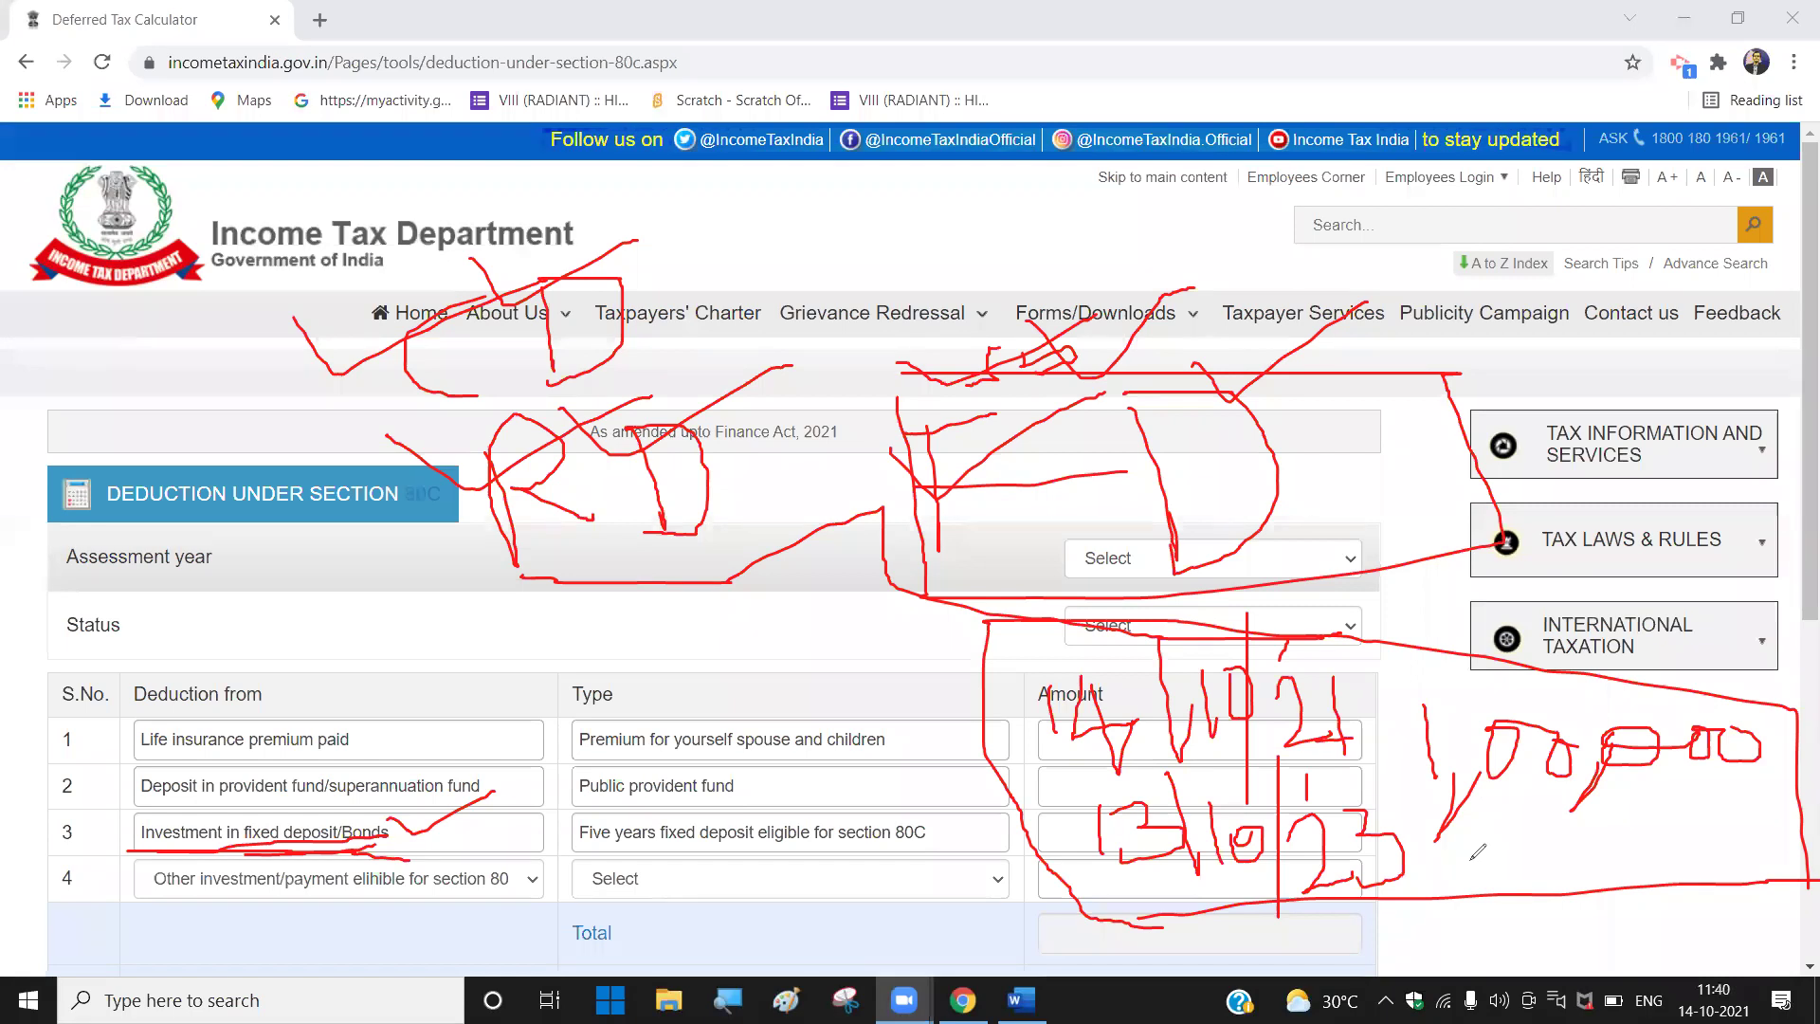
pyautogui.moveTo(244, 806)
pyautogui.mouseDown()
pyautogui.moveTo(243, 853)
pyautogui.moveTo(358, 853)
pyautogui.moveTo(308, 865)
pyautogui.mouseUp()
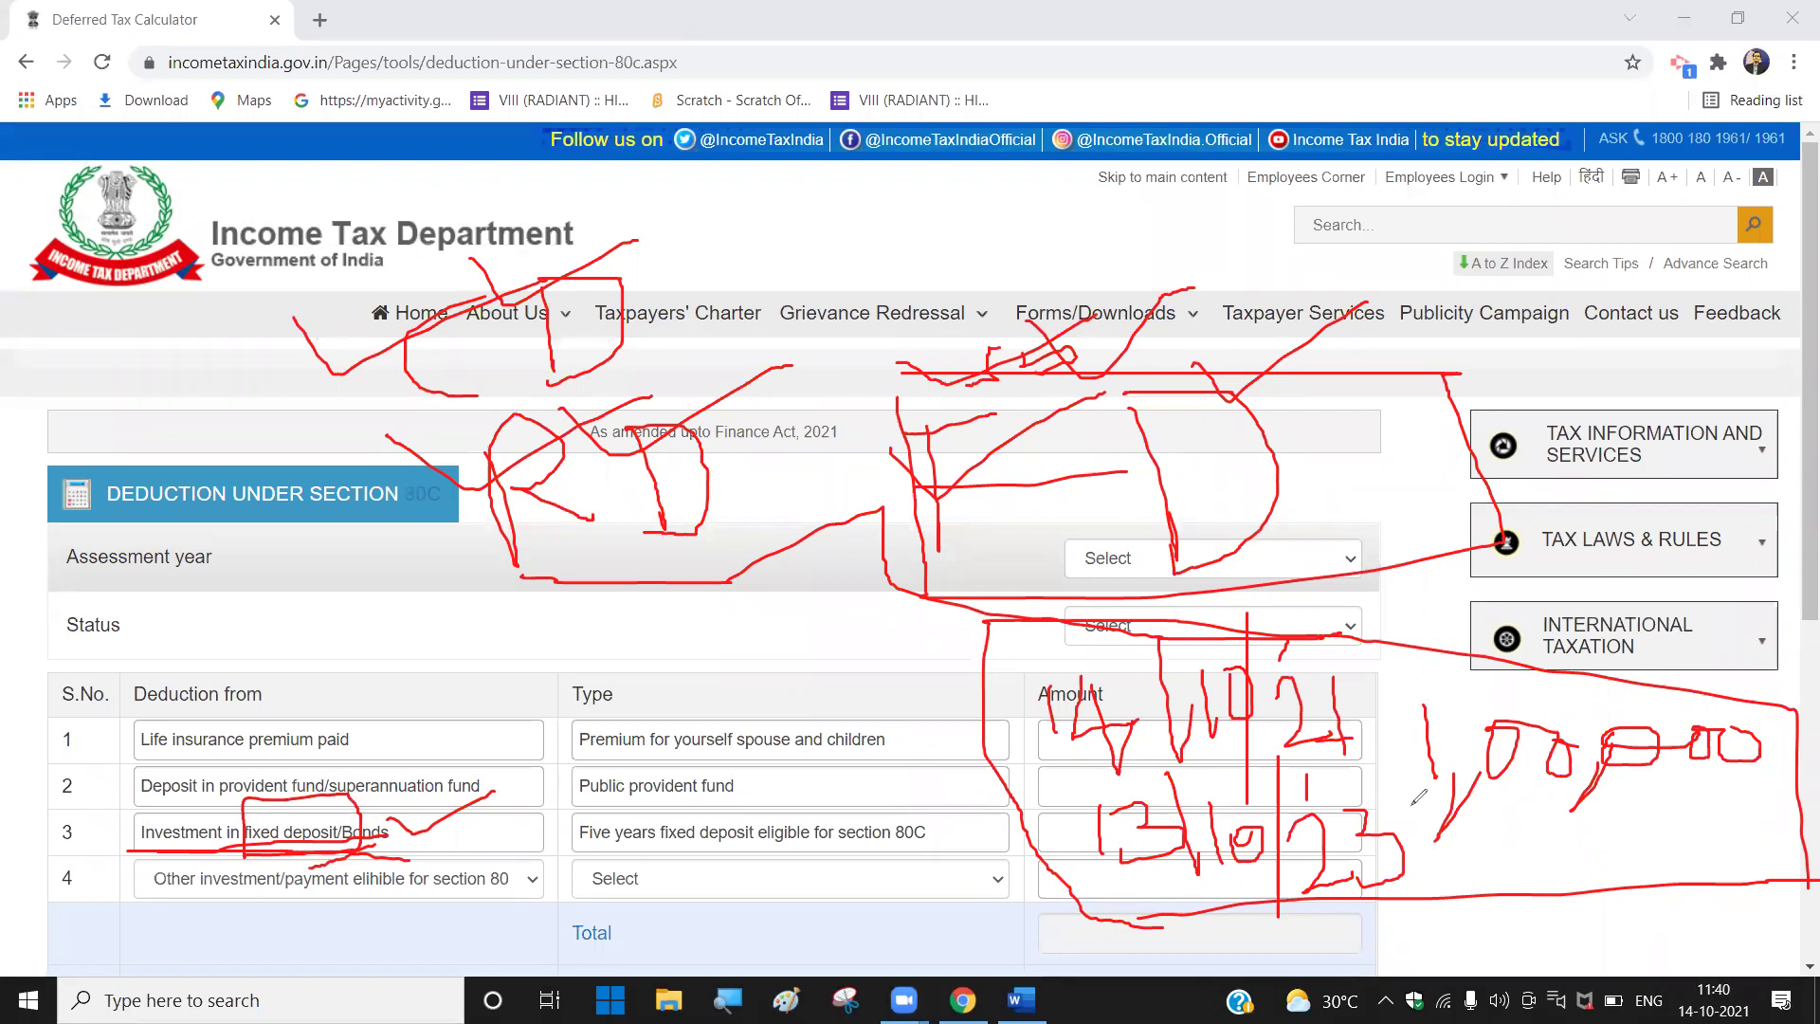
# Step: Write 10,000 below 1,00,000 with bracketing lines, write 15 beneath the 14, and strike through the 10,000
pyautogui.moveTo(1392, 695)
pyautogui.mouseDown()
pyautogui.moveTo(1460, 874)
pyautogui.moveTo(1522, 919)
pyautogui.mouseUp()
pyautogui.moveTo(1562, 840)
pyautogui.mouseDown()
pyautogui.moveTo(1566, 881)
pyautogui.moveTo(1606, 899)
pyautogui.mouseUp()
pyautogui.moveTo(1654, 830); pyautogui.dragTo(1655, 834)
pyautogui.moveTo(1693, 801)
pyautogui.mouseDown()
pyautogui.moveTo(1670, 835)
pyautogui.moveTo(1755, 812)
pyautogui.moveTo(1763, 839)
pyautogui.mouseUp()
pyautogui.moveTo(1654, 901)
pyautogui.mouseDown()
pyautogui.moveTo(1517, 908)
pyautogui.moveTo(1432, 844)
pyautogui.mouseUp()
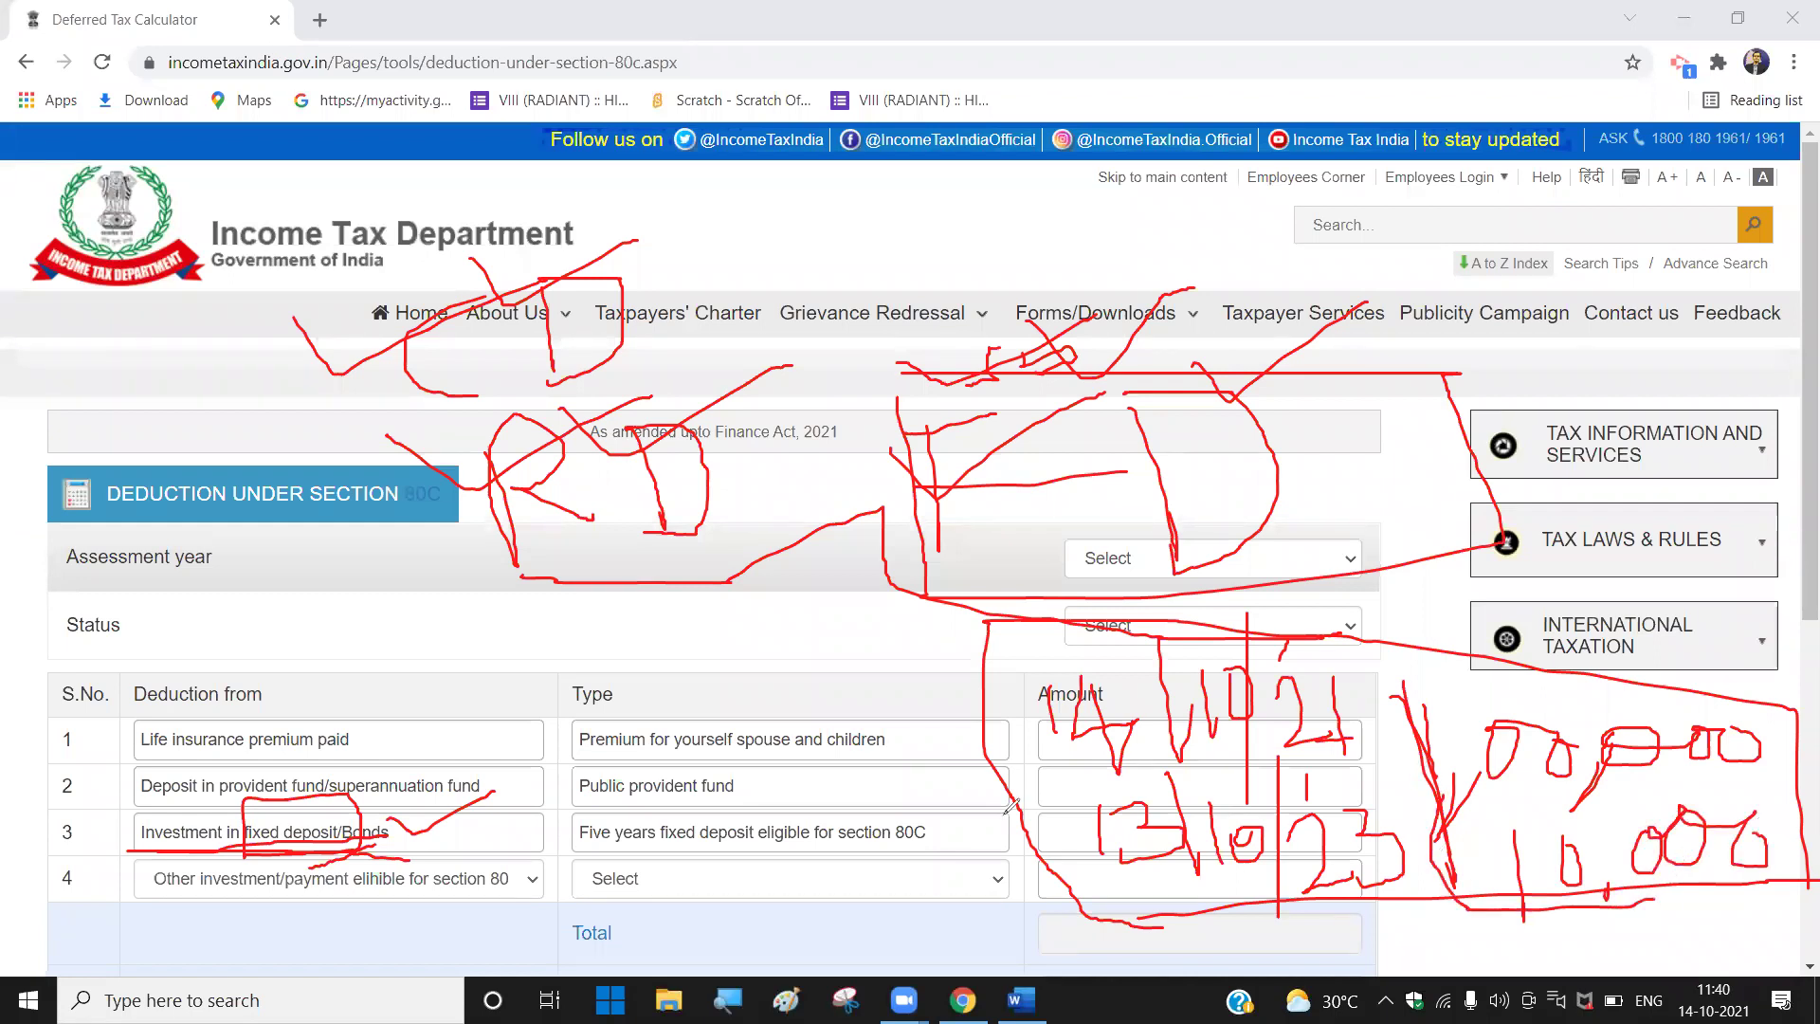
pyautogui.moveTo(1043, 741)
pyautogui.mouseDown()
pyautogui.moveTo(1054, 801)
pyautogui.moveTo(1131, 738)
pyautogui.moveTo(1086, 785)
pyautogui.moveTo(1100, 820)
pyautogui.moveTo(1043, 856)
pyautogui.mouseUp()
pyautogui.moveTo(1806, 779); pyautogui.dragTo(1493, 937)
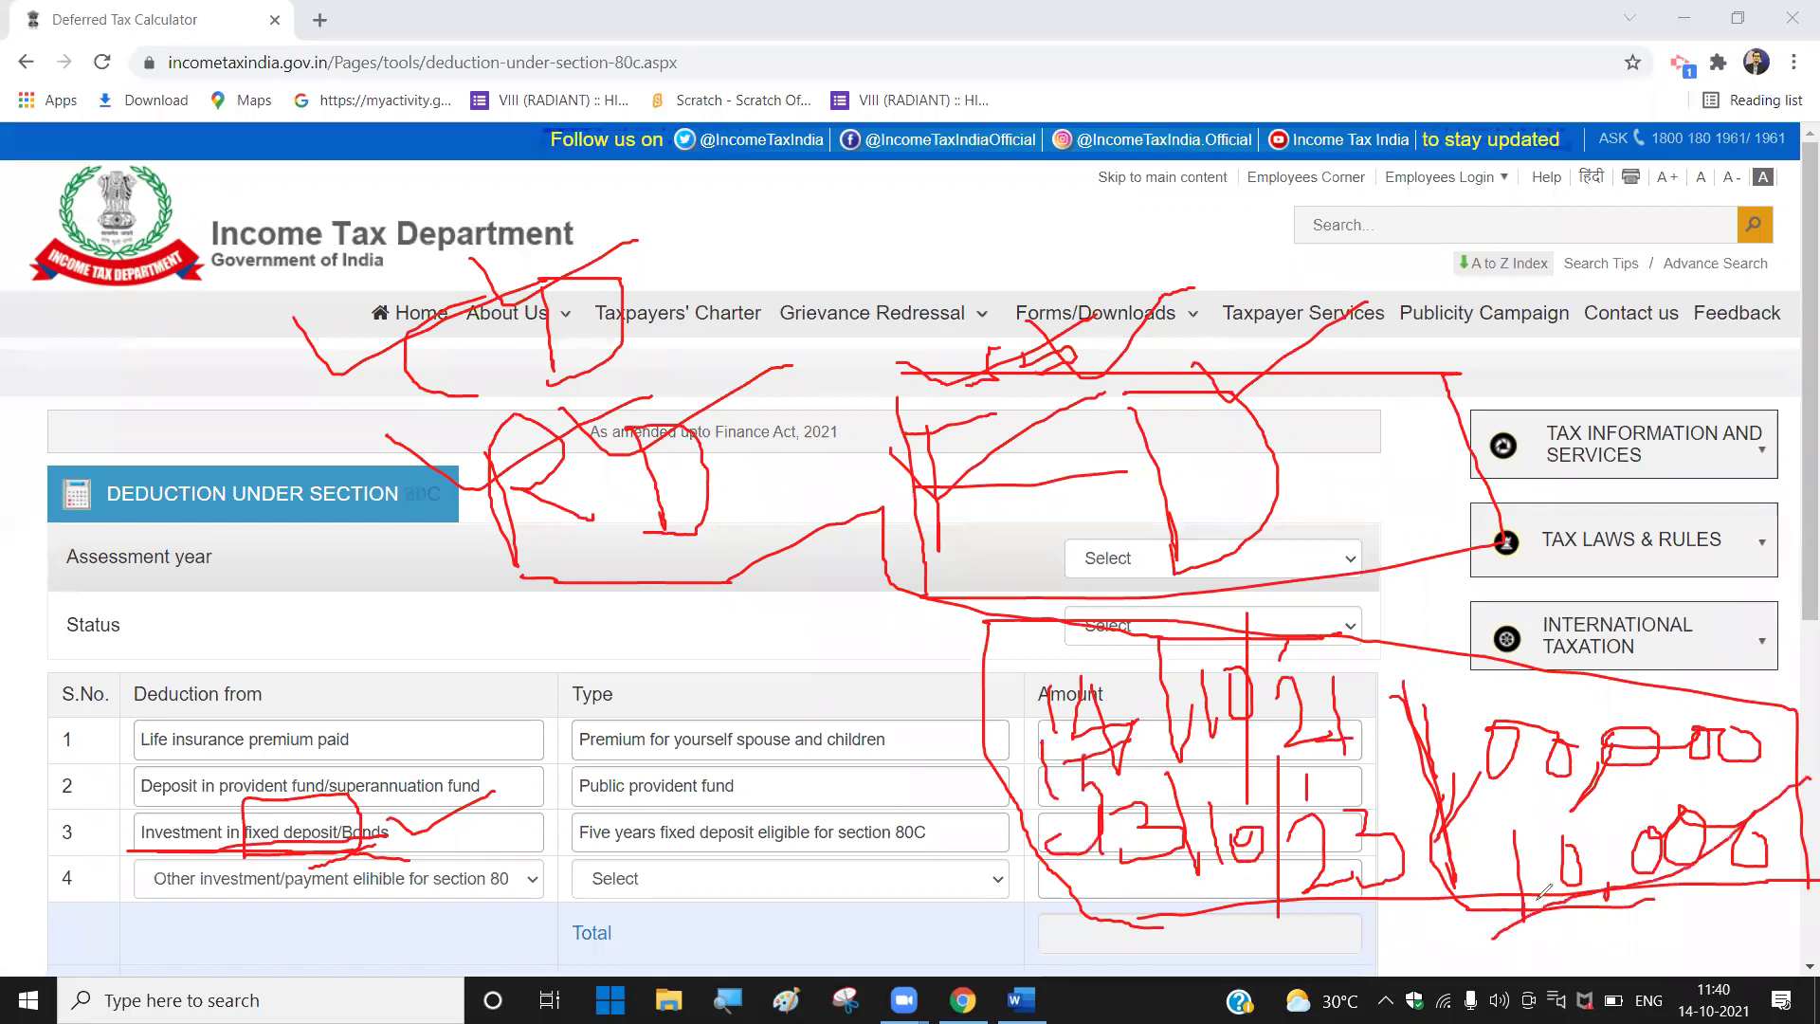
# Step: Draw lines around the 1,00,000, write a small note above the 10,000, and clear all drawings
pyautogui.moveTo(1477, 707); pyautogui.dragTo(1702, 626)
pyautogui.moveTo(1435, 800)
pyautogui.mouseDown()
pyautogui.moveTo(1682, 758)
pyautogui.moveTo(1693, 798)
pyautogui.moveTo(1706, 785)
pyautogui.mouseUp()
pyautogui.moveTo(1177, 766); pyautogui.dragTo(1441, 823)
pyautogui.moveTo(1635, 794)
pyautogui.mouseDown()
pyautogui.moveTo(1706, 780)
pyautogui.moveTo(1647, 832)
pyautogui.mouseUp()
pyautogui.moveTo(1763, 789)
pyautogui.mouseDown()
pyautogui.moveTo(1668, 834)
pyautogui.moveTo(1735, 815)
pyautogui.mouseUp()
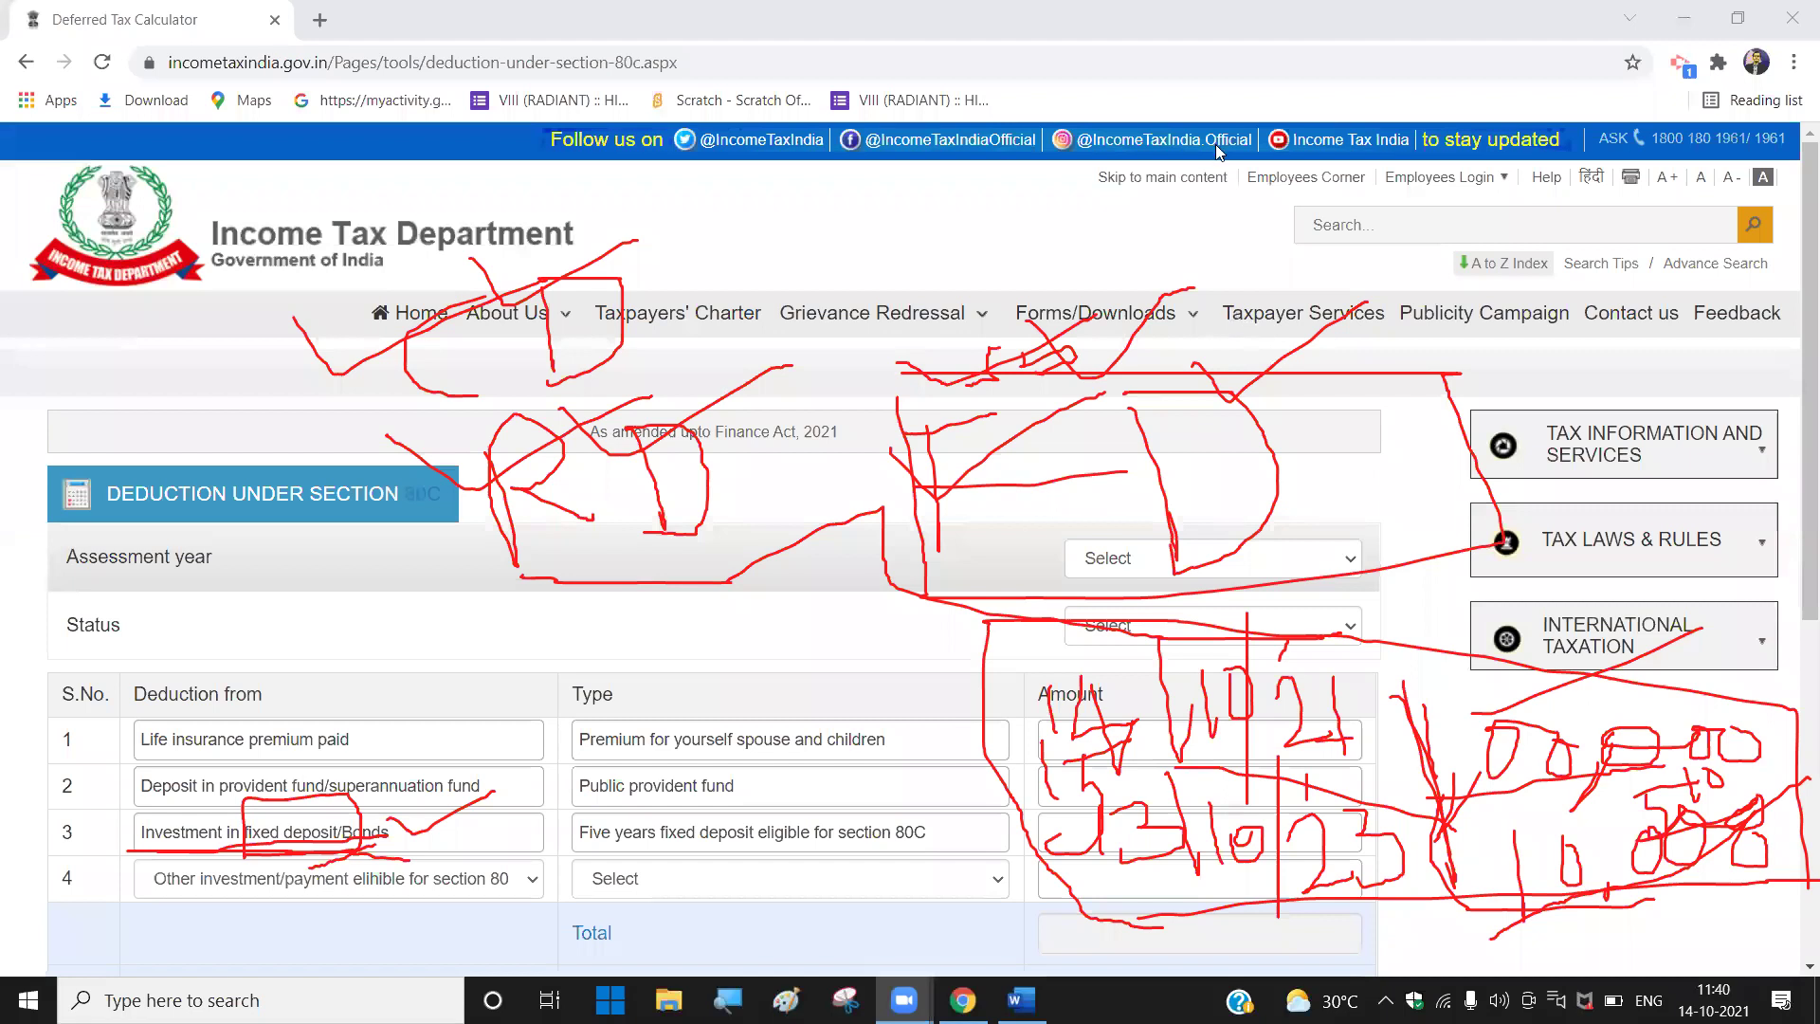
pyautogui.press('e')
# Step: Box and underline the five years fixed deposit type in row 3, draw a line towards its amount, and clear all drawings
pyautogui.moveTo(574, 851)
pyautogui.mouseDown()
pyautogui.moveTo(858, 855)
pyautogui.moveTo(566, 812)
pyautogui.moveTo(783, 801)
pyautogui.moveTo(768, 857)
pyautogui.moveTo(684, 850)
pyautogui.mouseUp()
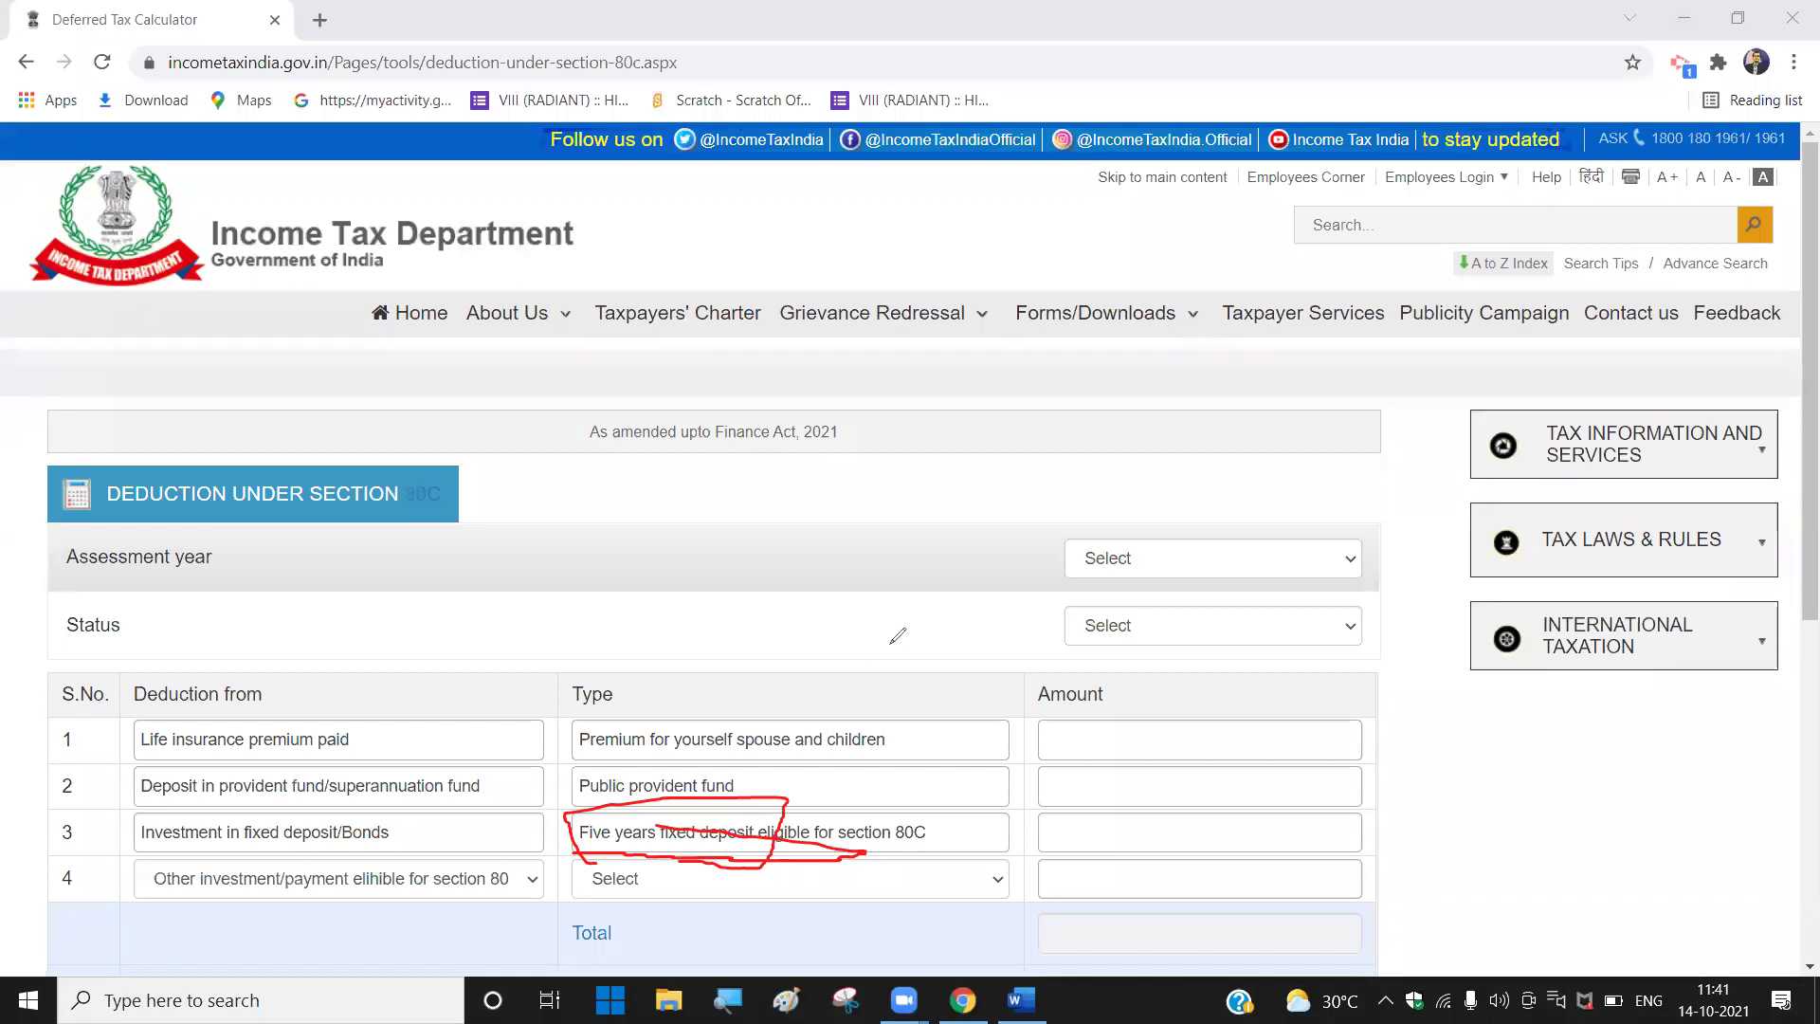
pyautogui.moveTo(982, 836); pyautogui.dragTo(1174, 827)
pyautogui.click(547, 851)
pyautogui.moveTo(599, 843)
pyautogui.mouseDown()
pyautogui.moveTo(701, 861)
pyautogui.moveTo(947, 847)
pyautogui.mouseUp()
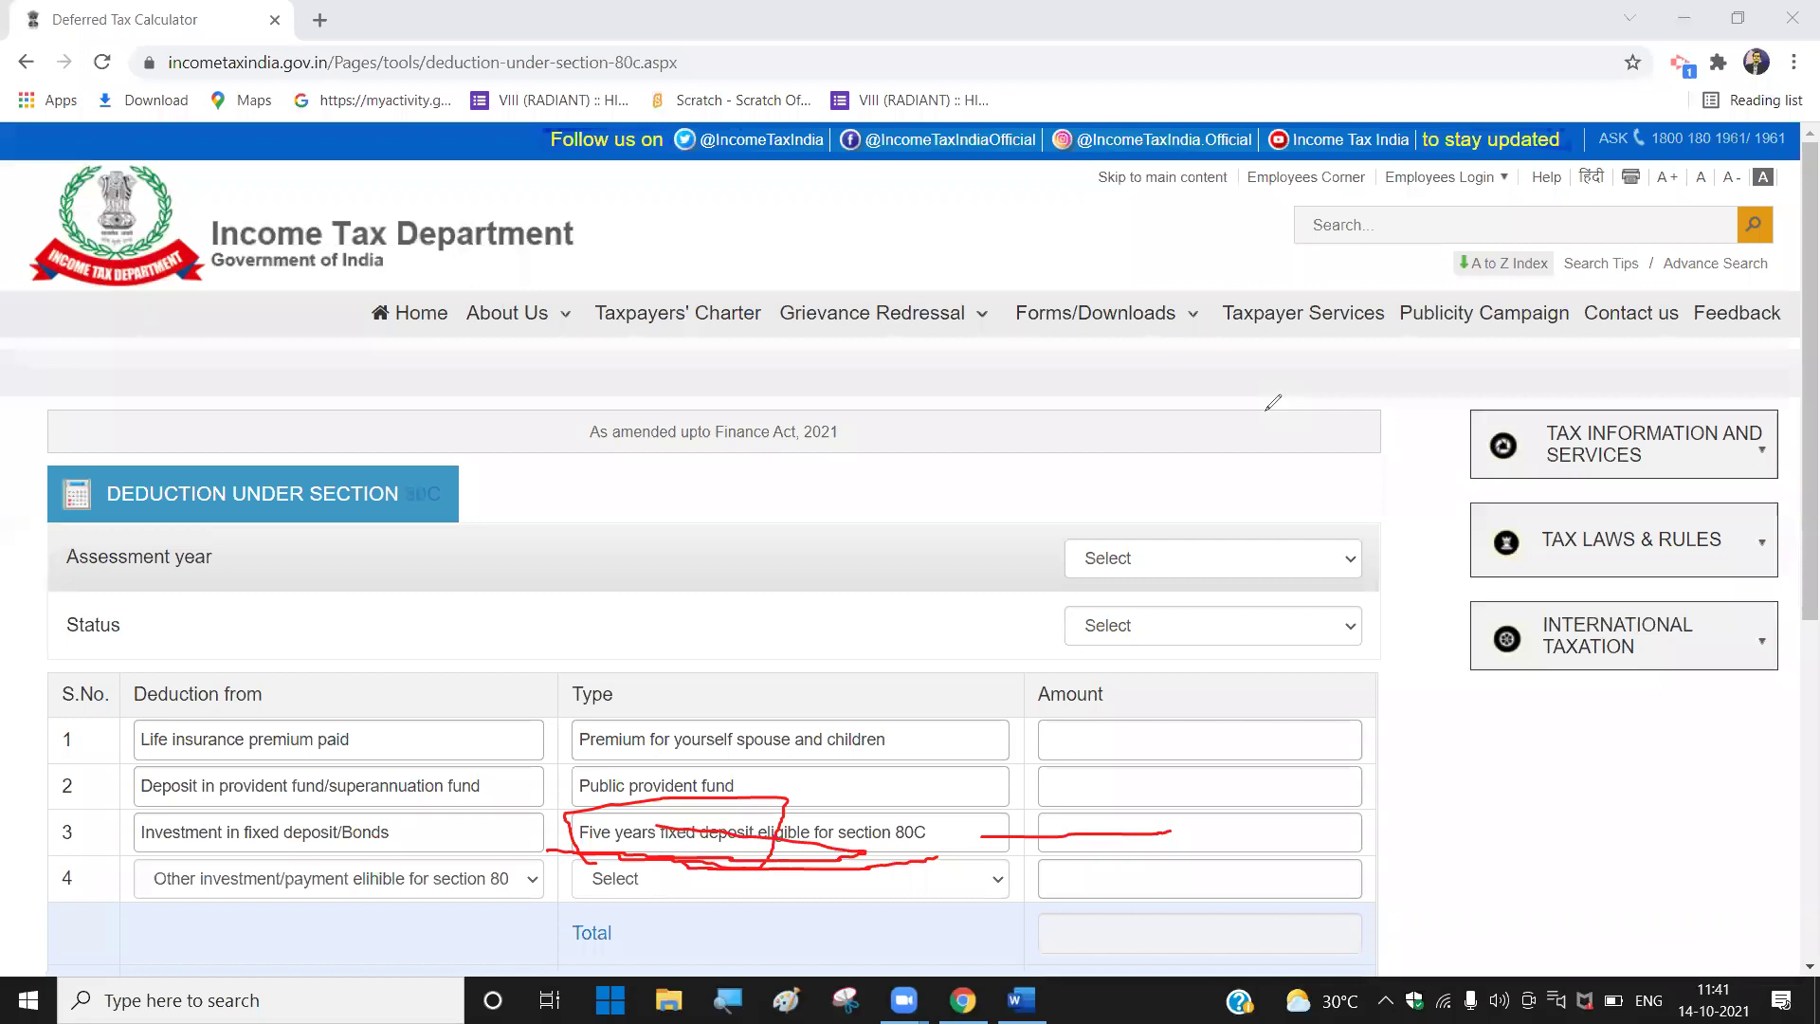
pyautogui.press('e')
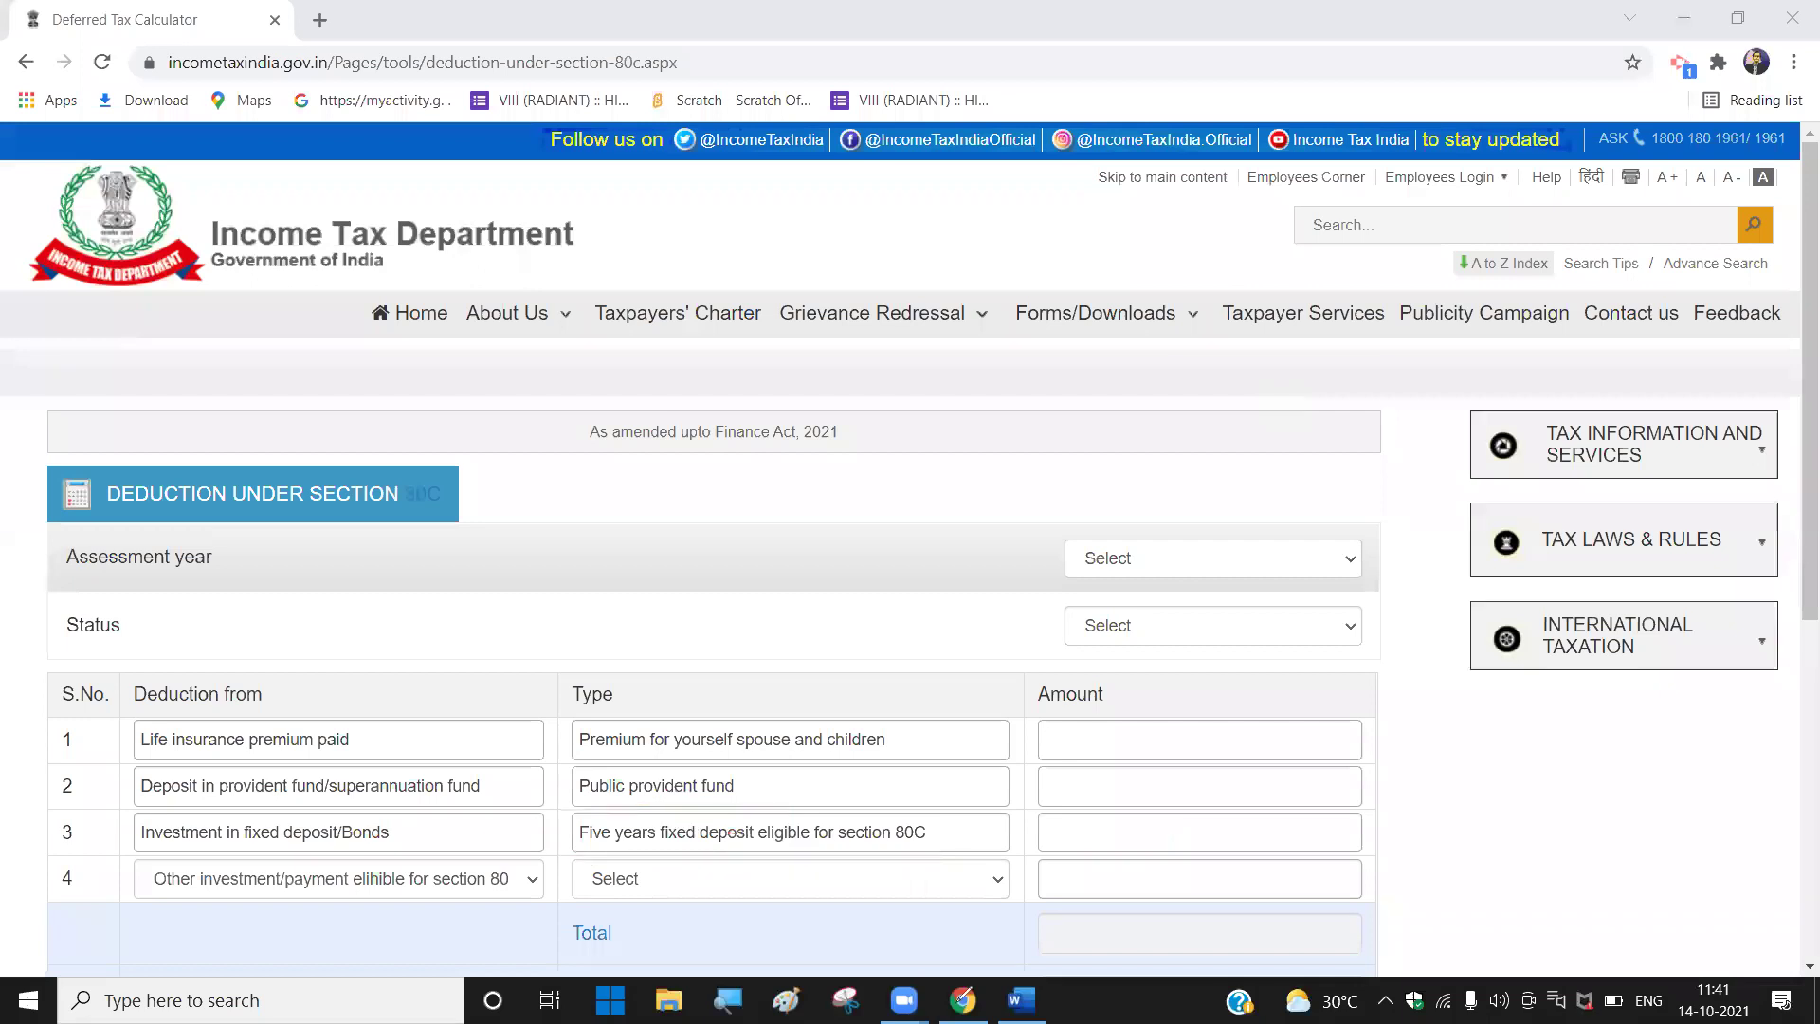
# Step: Draw lines into row 3's amount, underline the row's deduction and type entries, and clear the drawings
pyautogui.moveTo(1007, 832); pyautogui.dragTo(1135, 838)
pyautogui.moveTo(1008, 835); pyautogui.dragTo(1185, 845)
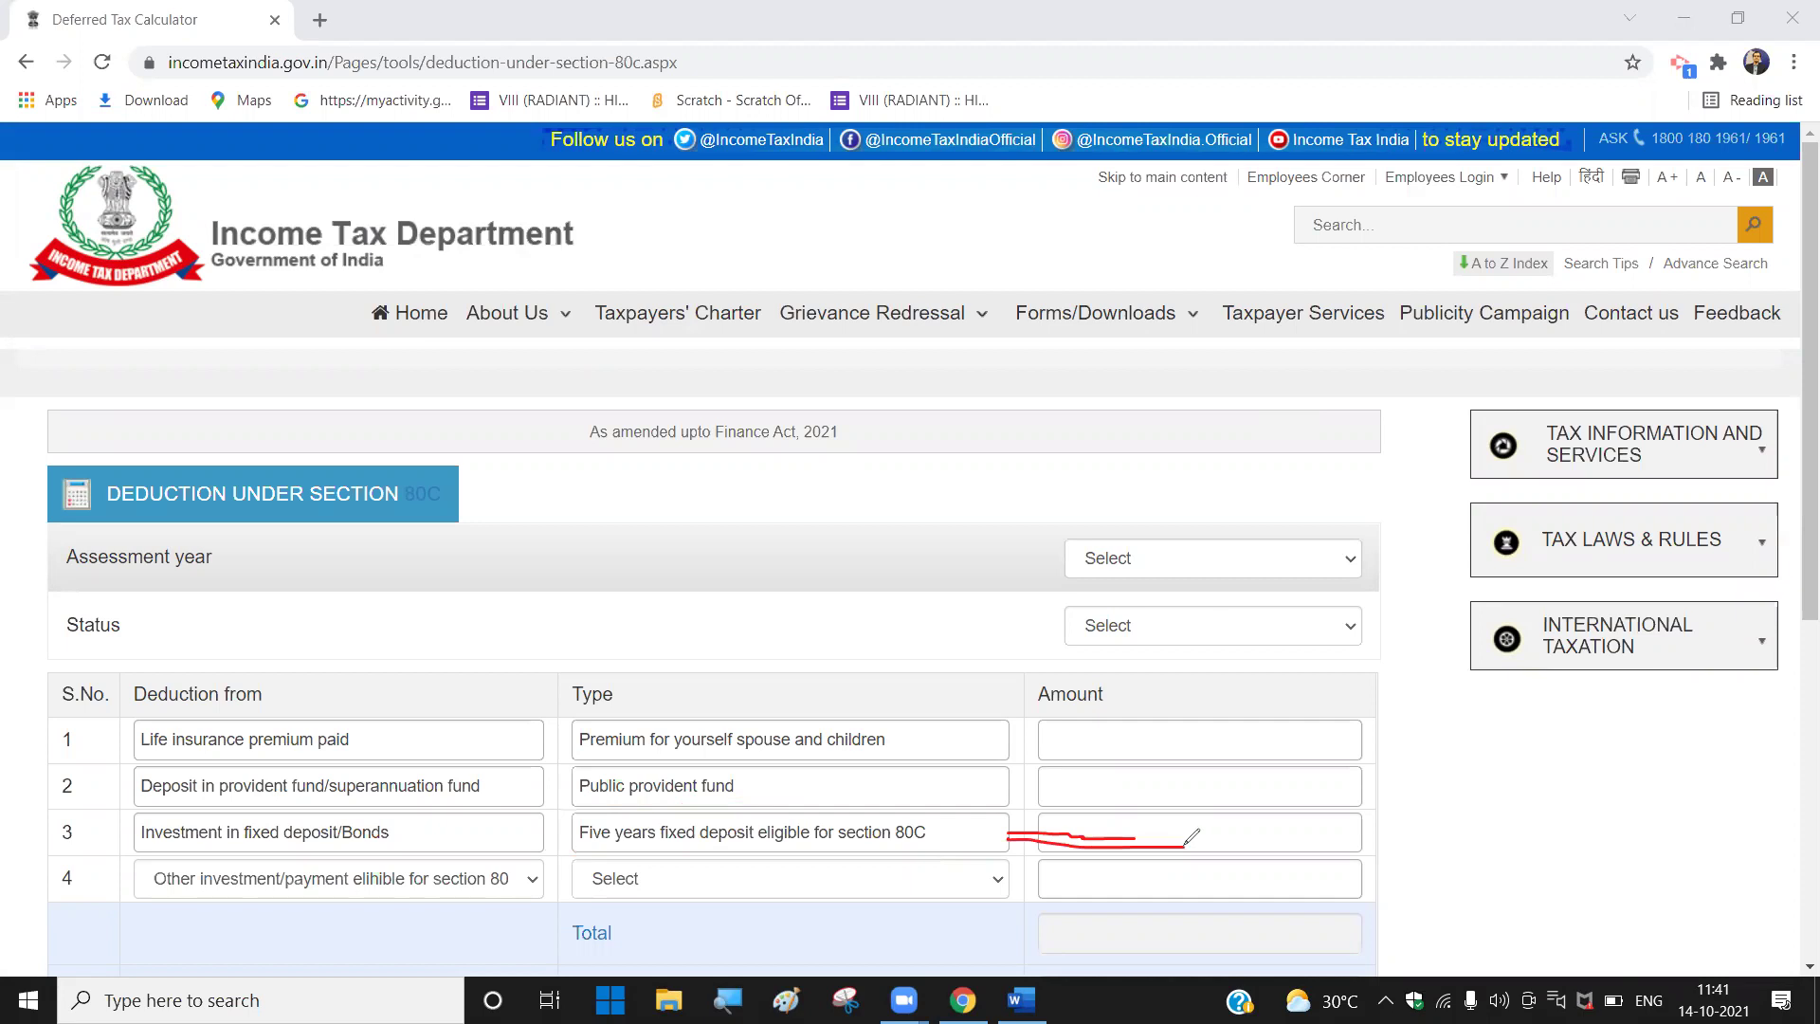
pyautogui.moveTo(938, 839); pyautogui.dragTo(1168, 830)
pyautogui.moveTo(142, 839); pyautogui.dragTo(396, 840)
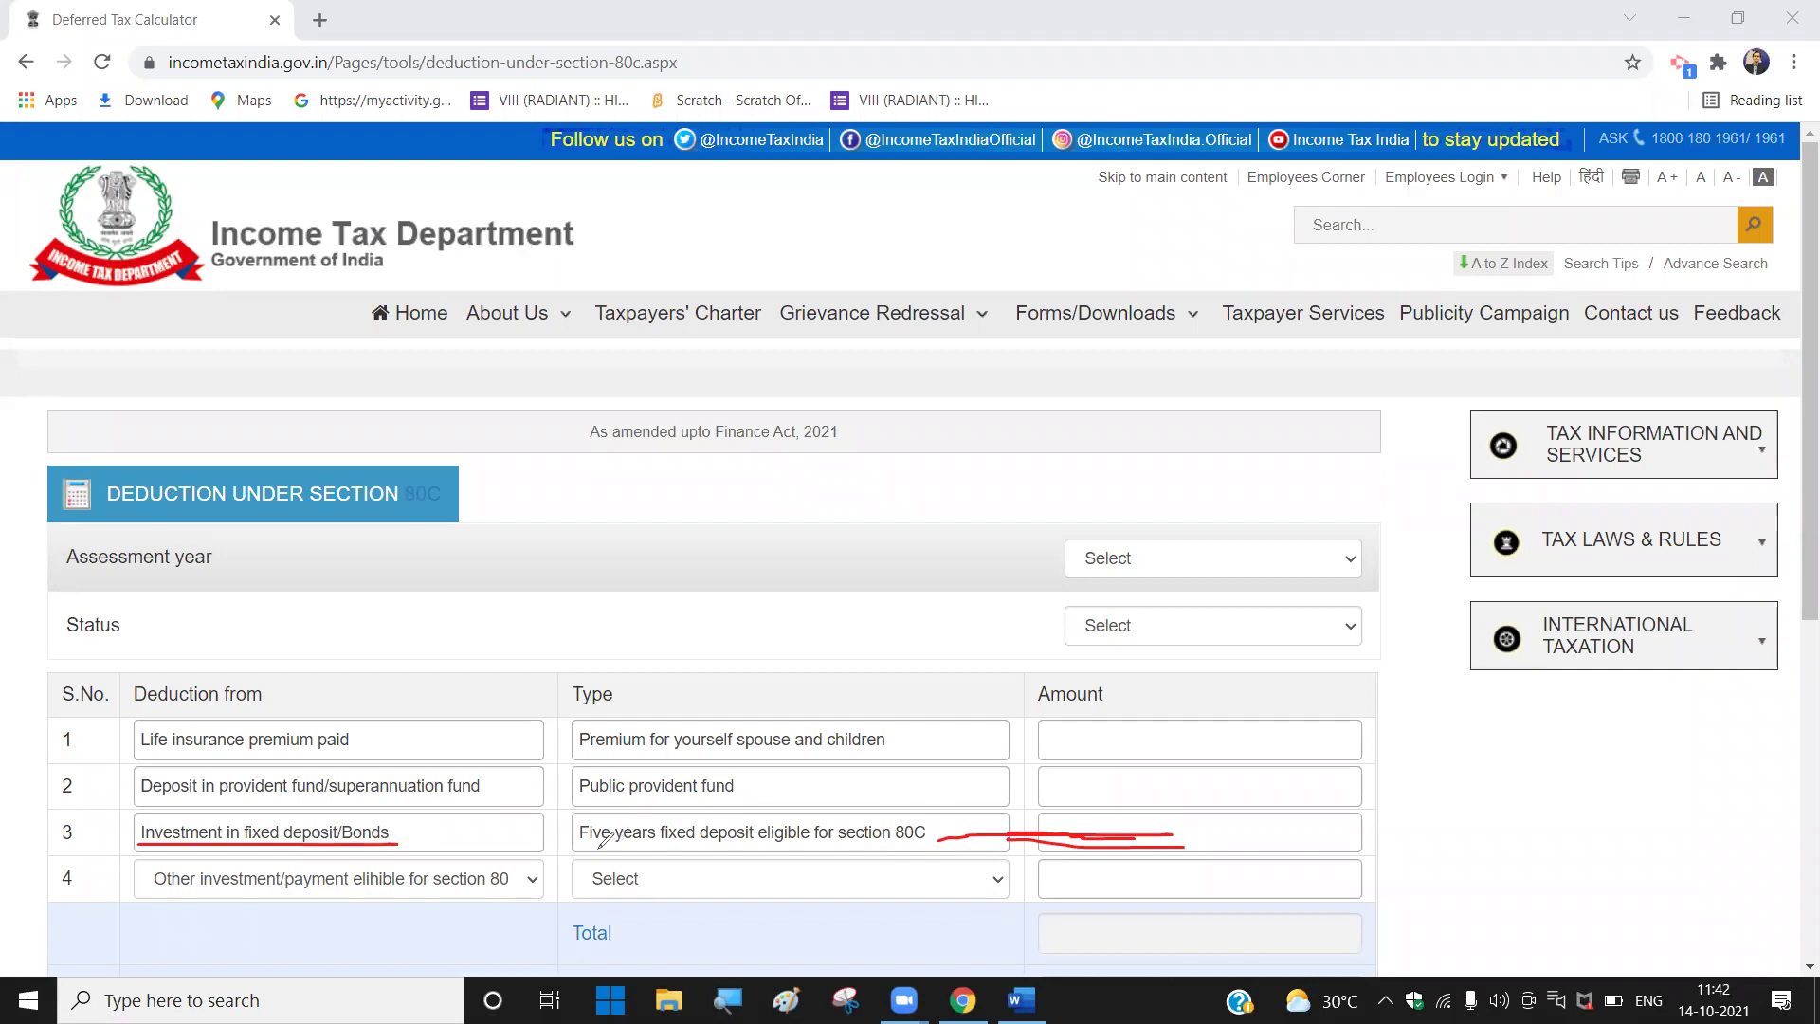
pyautogui.moveTo(592, 841); pyautogui.dragTo(917, 843)
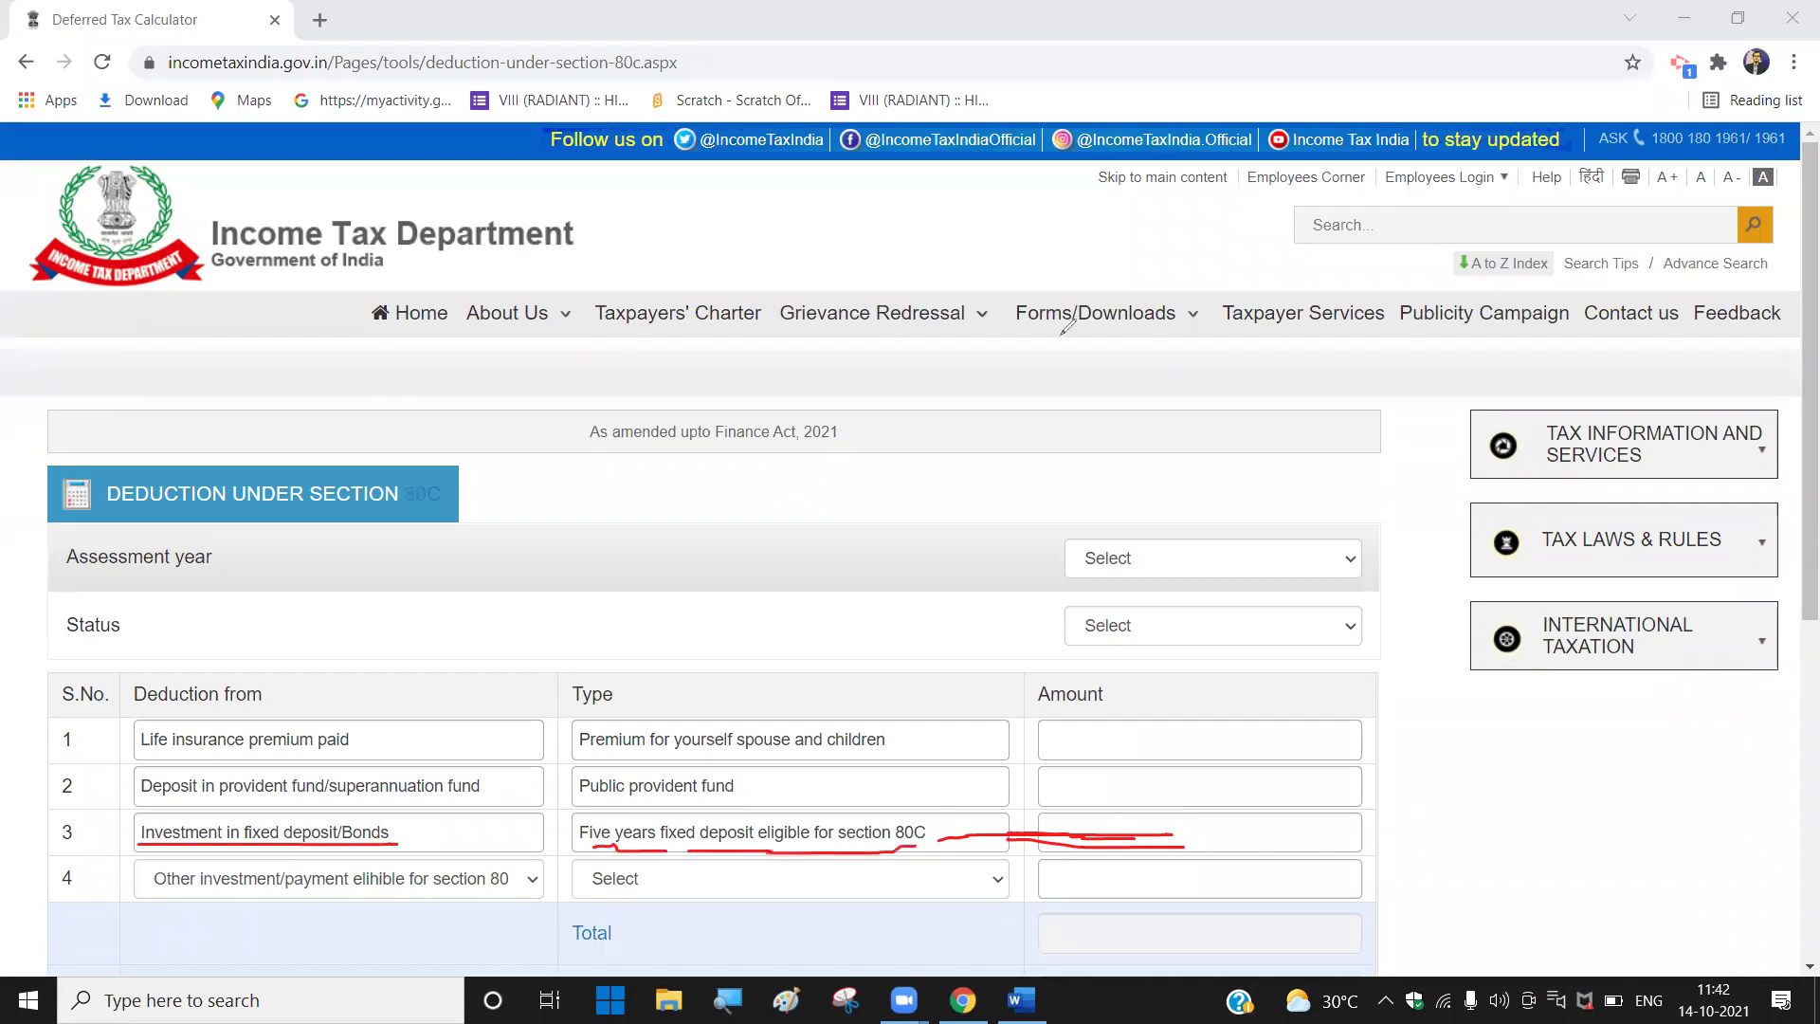
pyautogui.press('Escape')
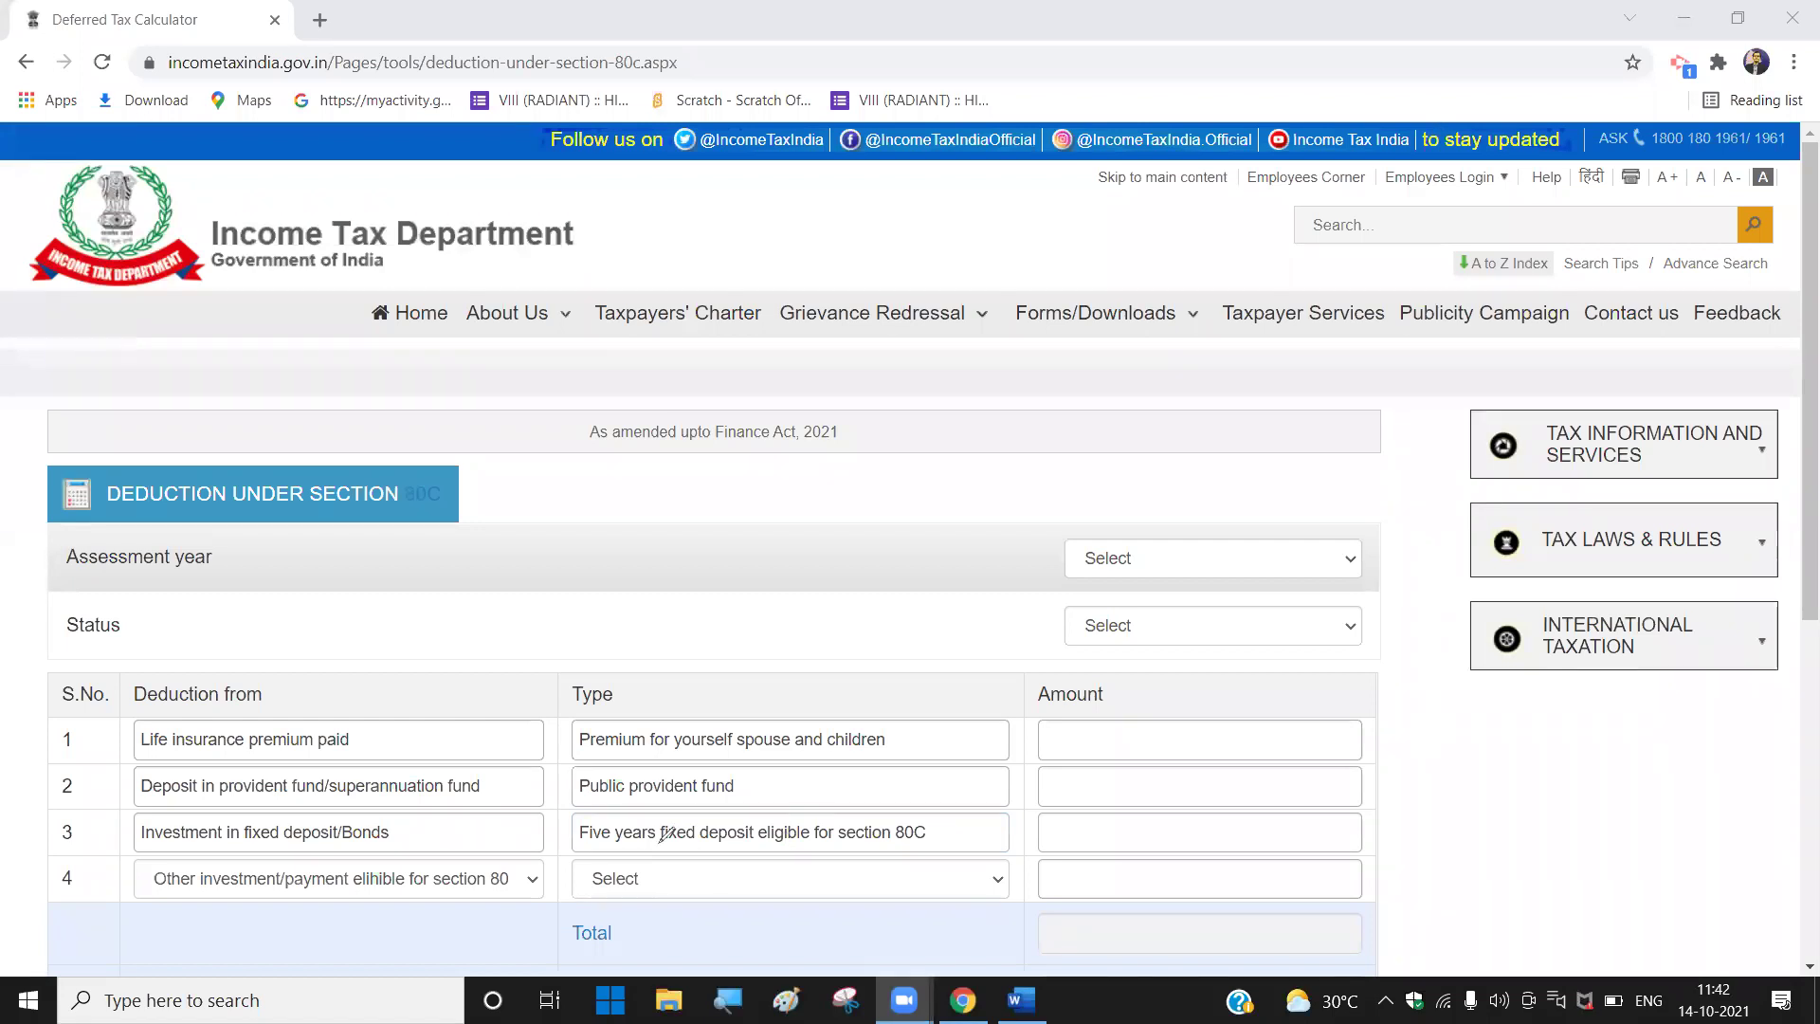
pyautogui.moveTo(587, 851); pyautogui.dragTo(951, 848)
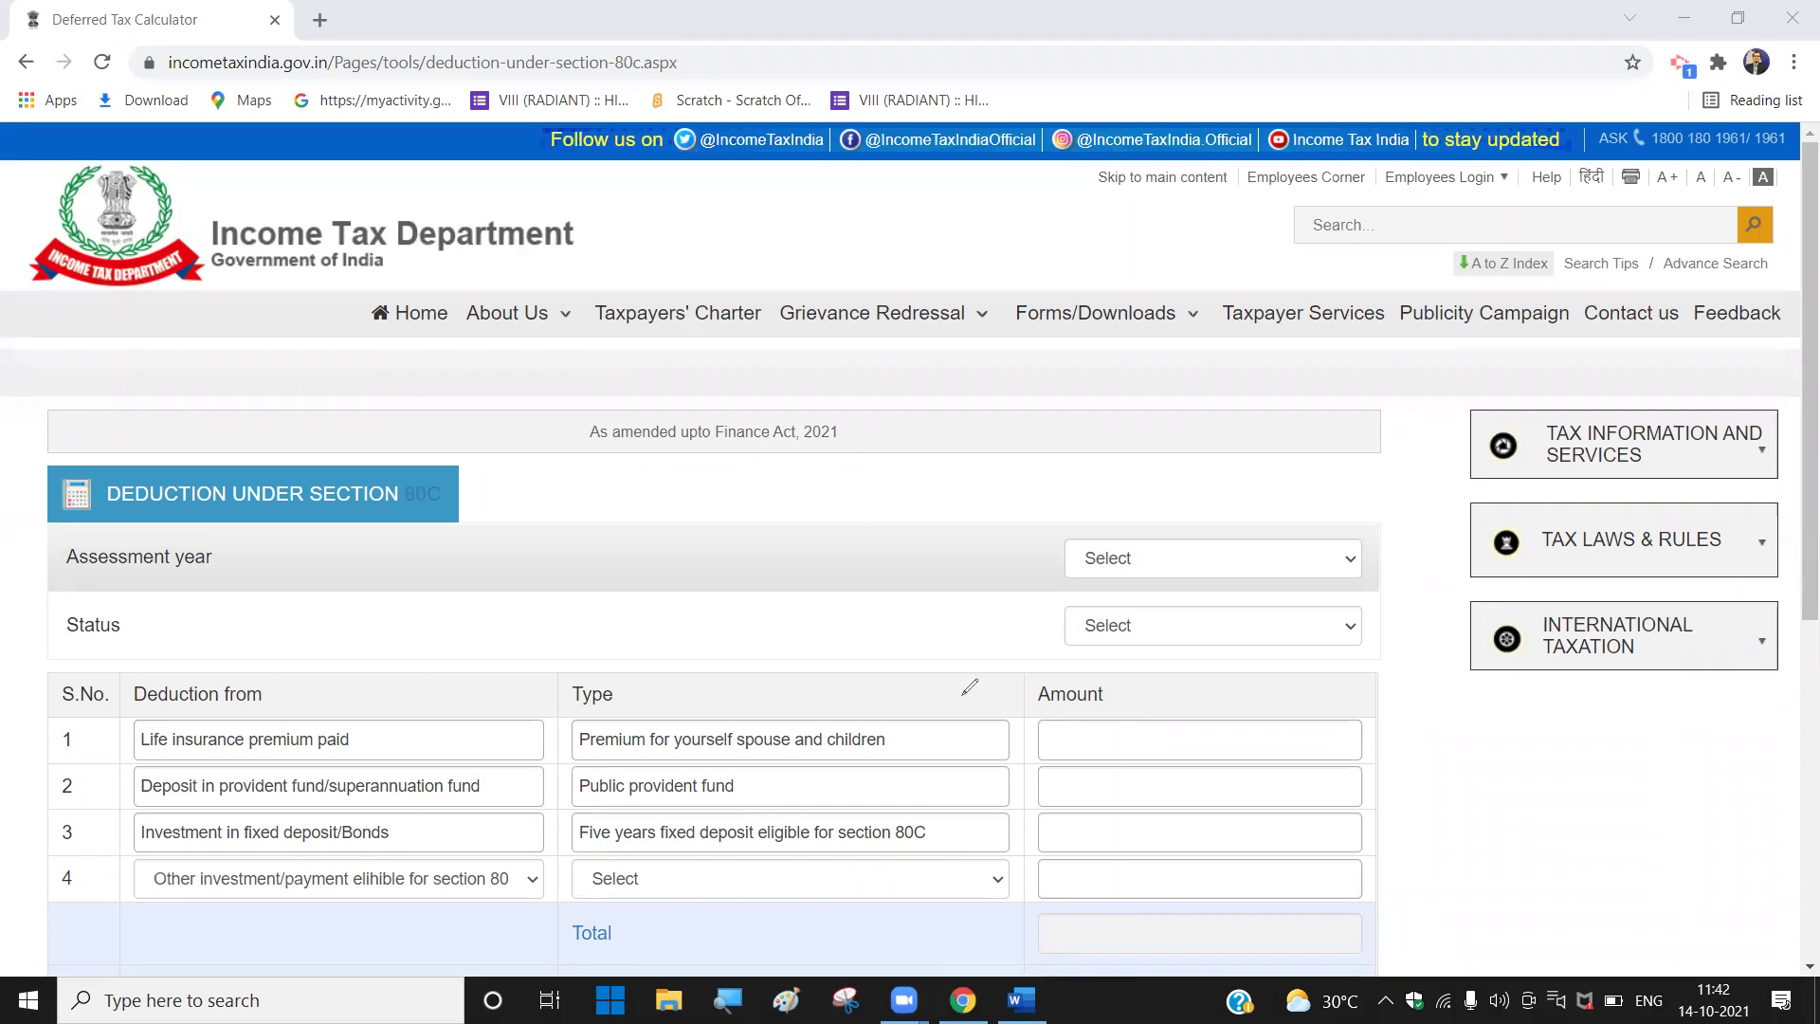
# Step: Underline the Other investment/payment entry in row 4's Deduction from column
pyautogui.scroll(-3, 1075, 815)
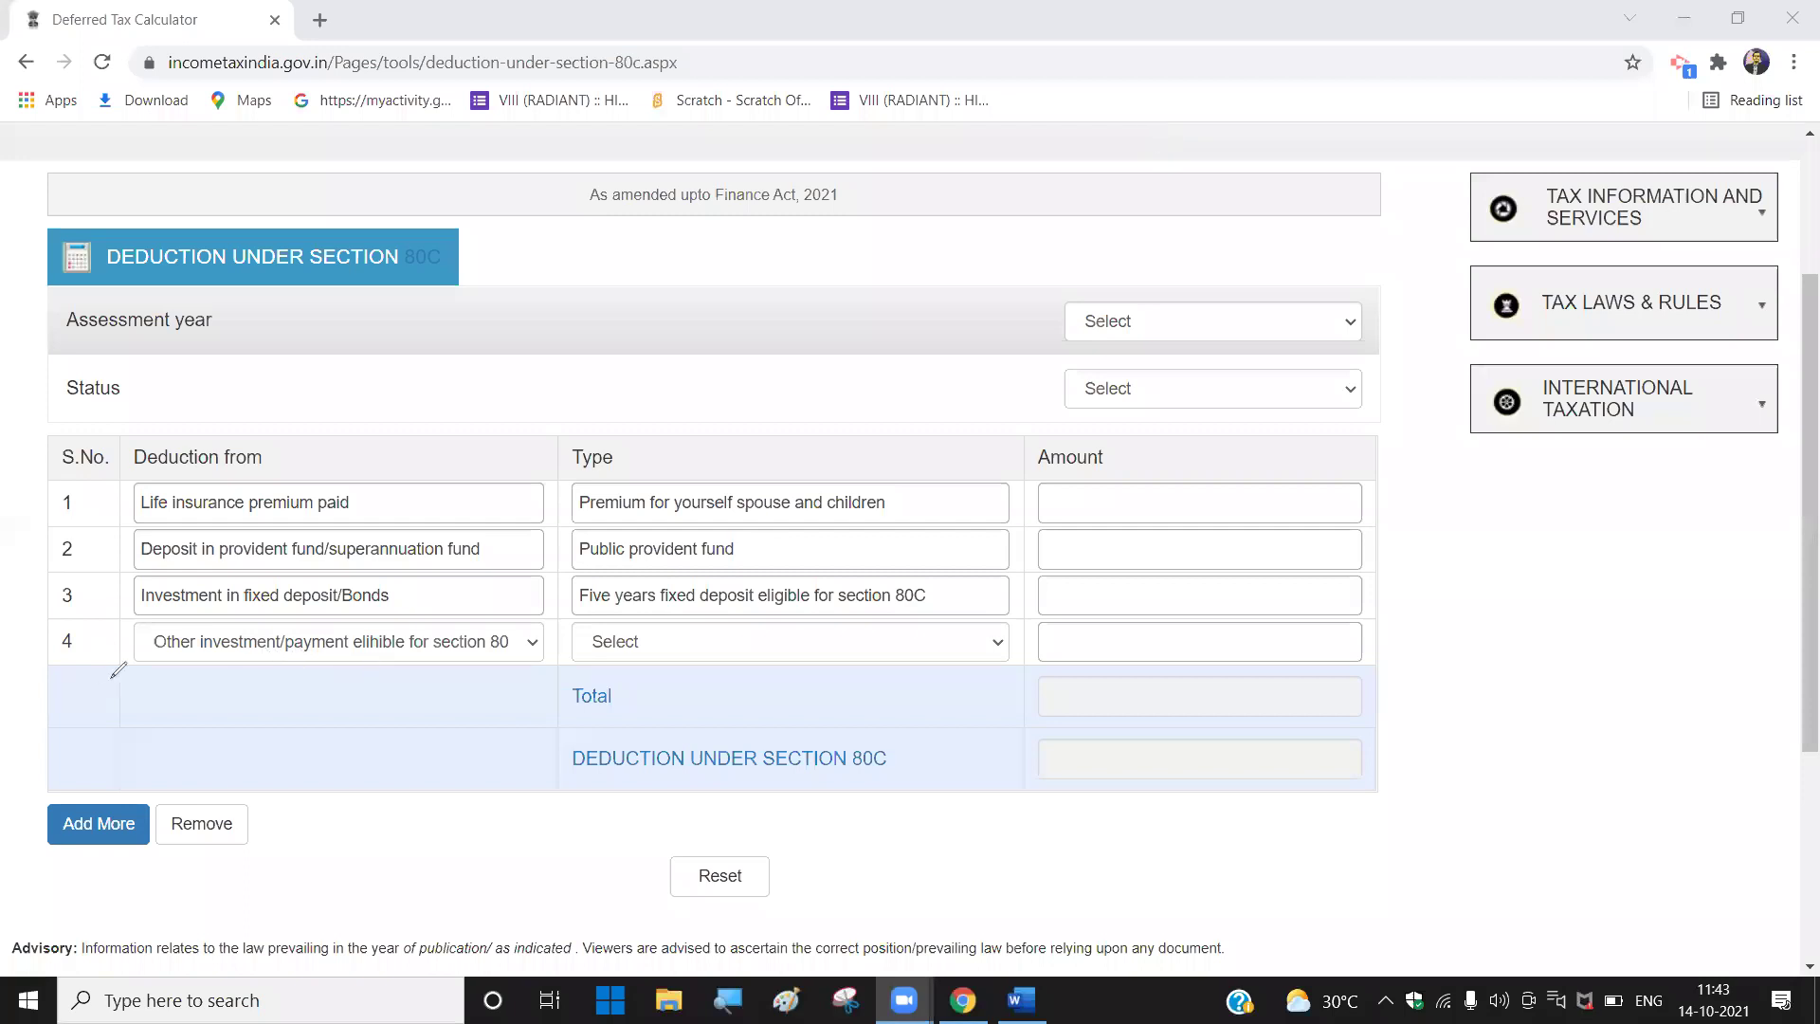
pyautogui.moveTo(245, 668)
pyautogui.mouseDown()
pyautogui.moveTo(131, 667)
pyautogui.moveTo(344, 665)
pyautogui.mouseUp()
pyautogui.moveTo(235, 655); pyautogui.dragTo(538, 665)
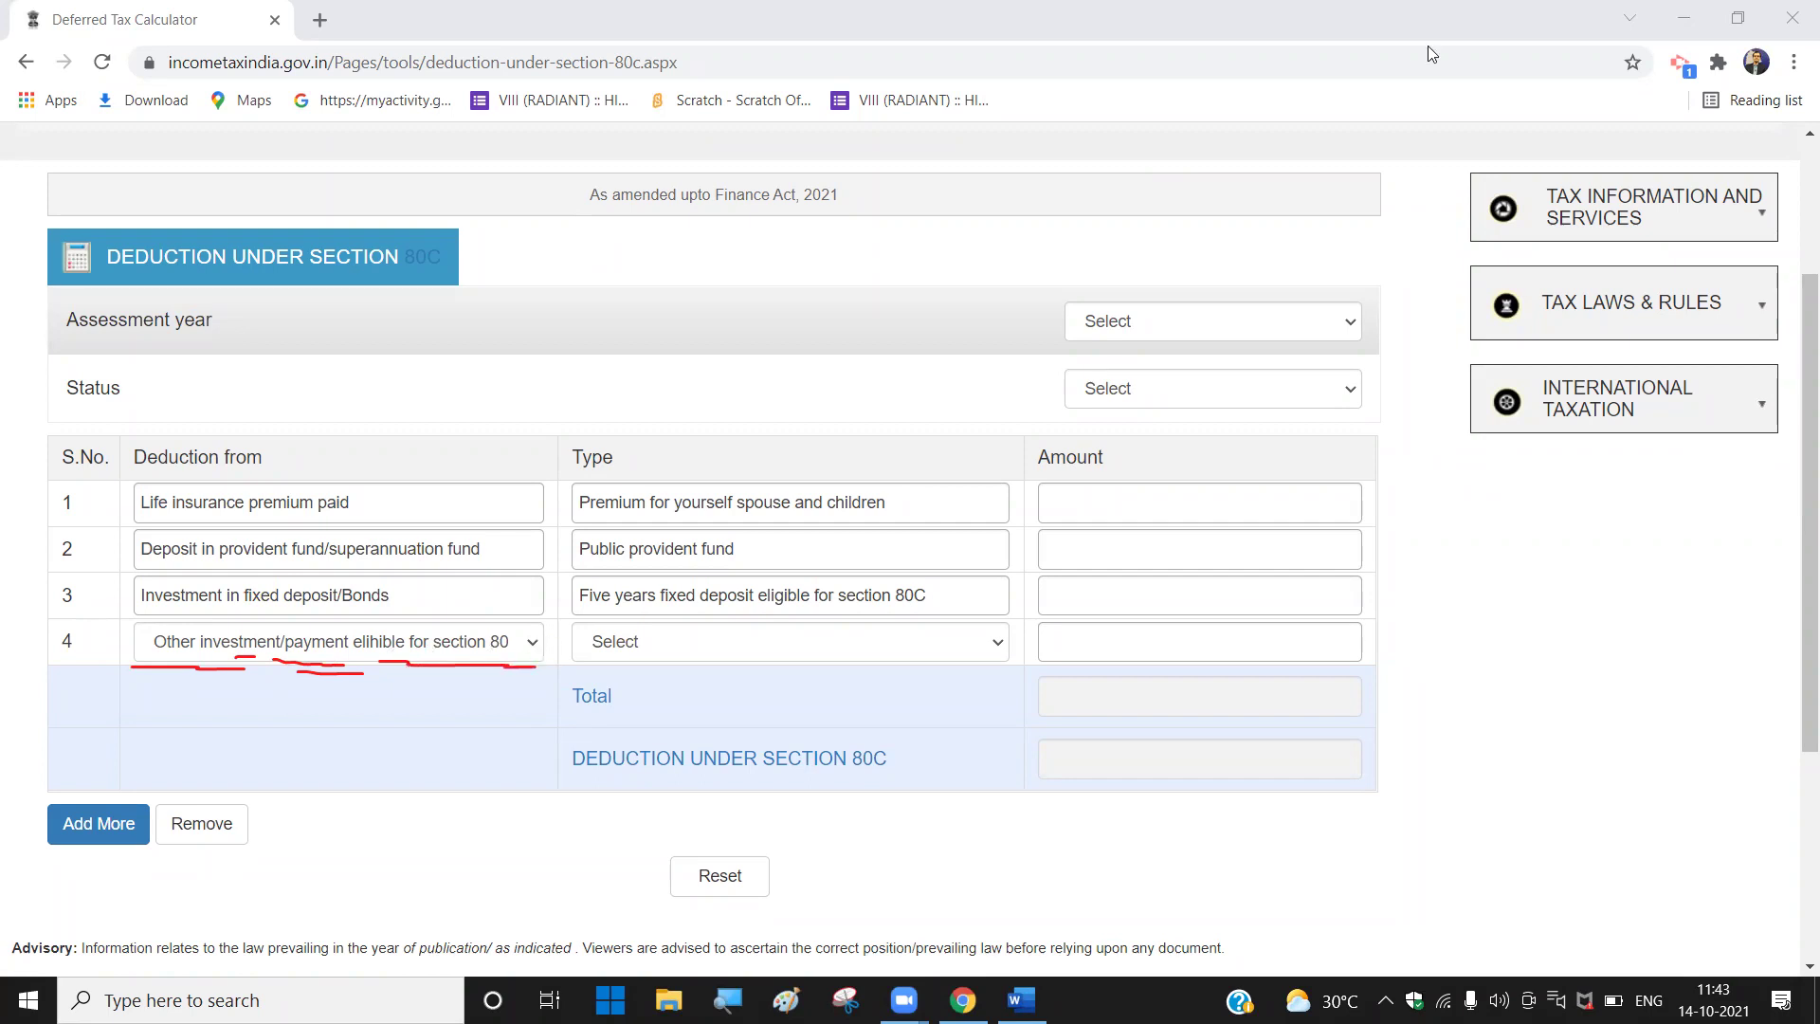
# Step: Set row 4's deduction to Life insurance premium paid and show its available types
pyautogui.click(534, 645)
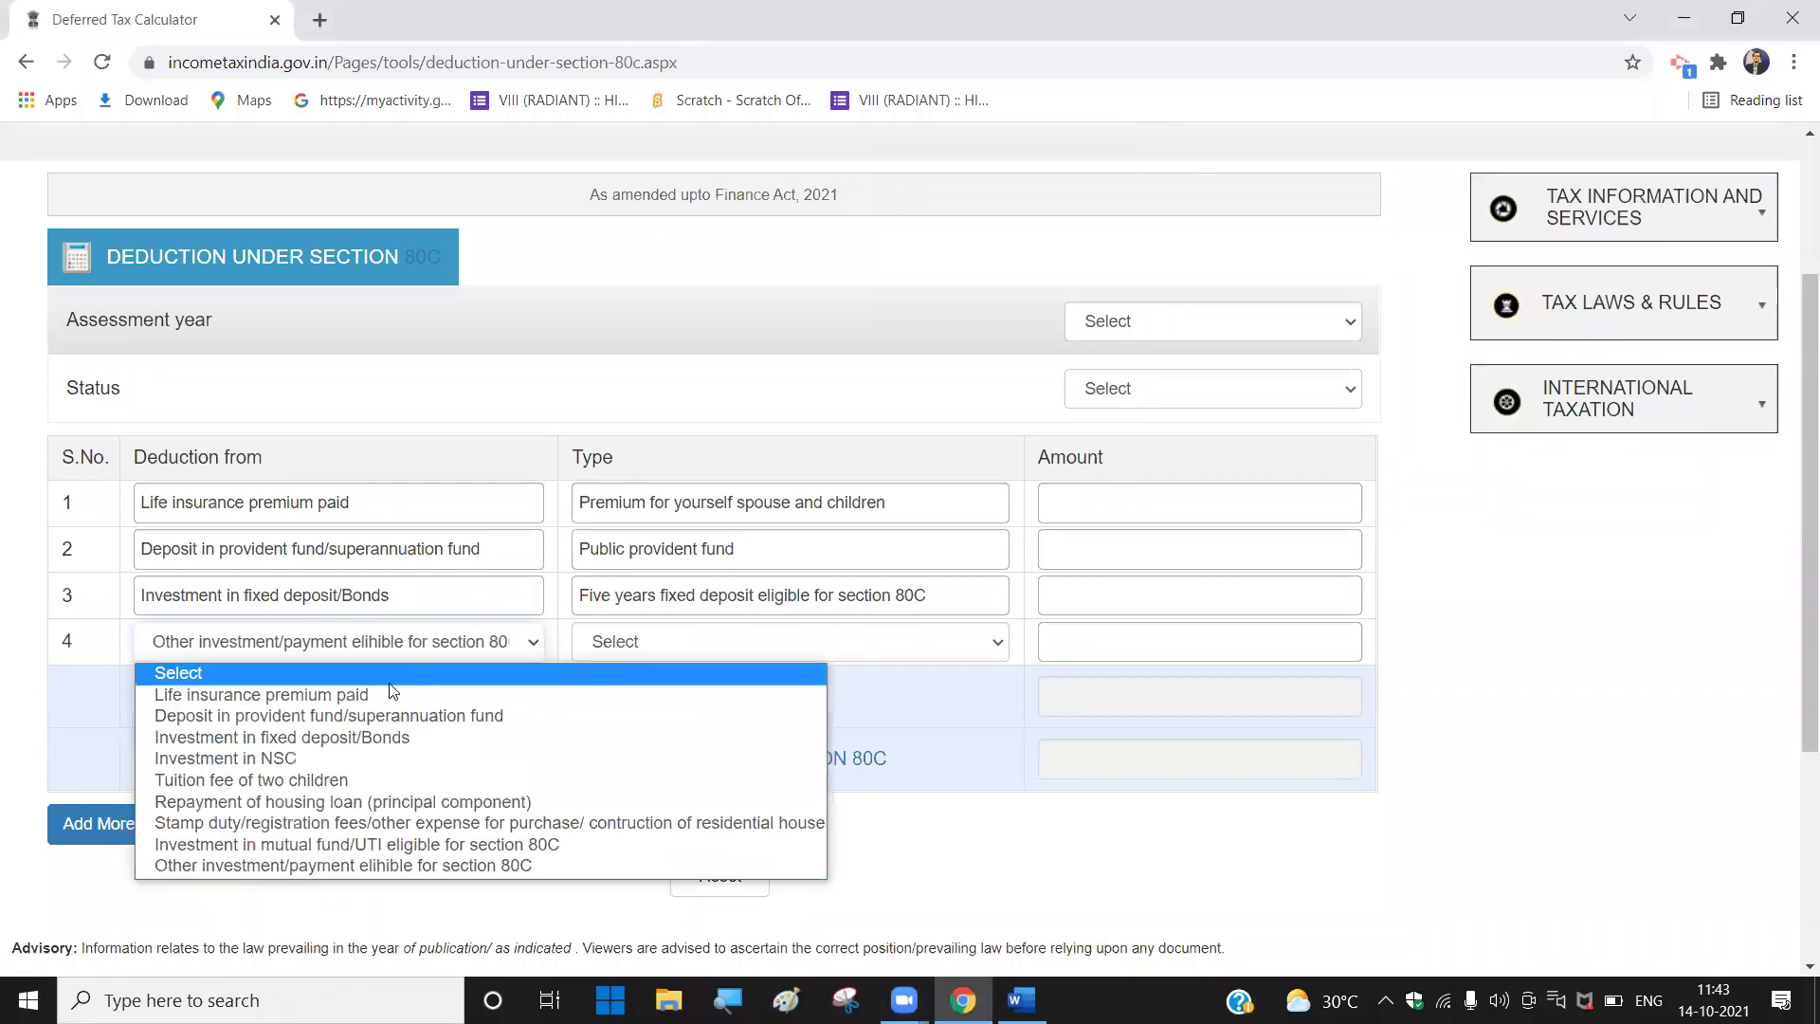
pyautogui.click(482, 690)
pyautogui.click(1129, 643)
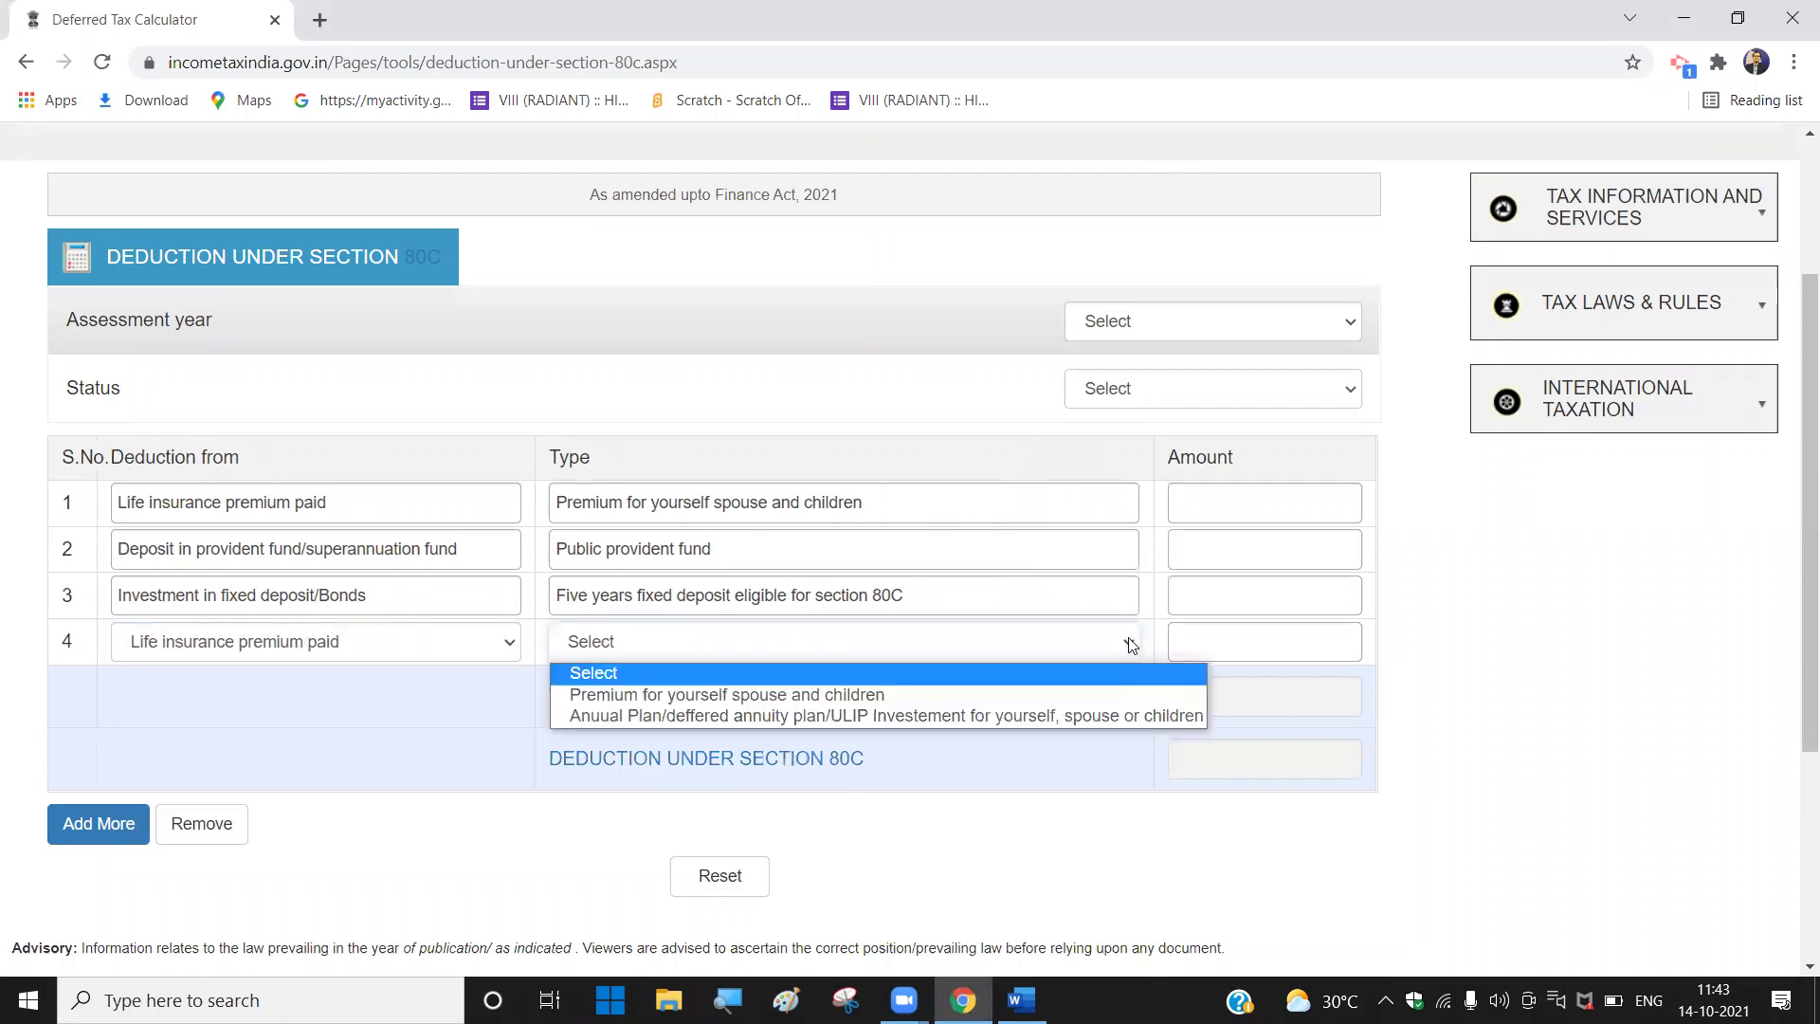
# Step: Set row 4's deduction to Investment in NSC and show its available types
pyautogui.click(512, 645)
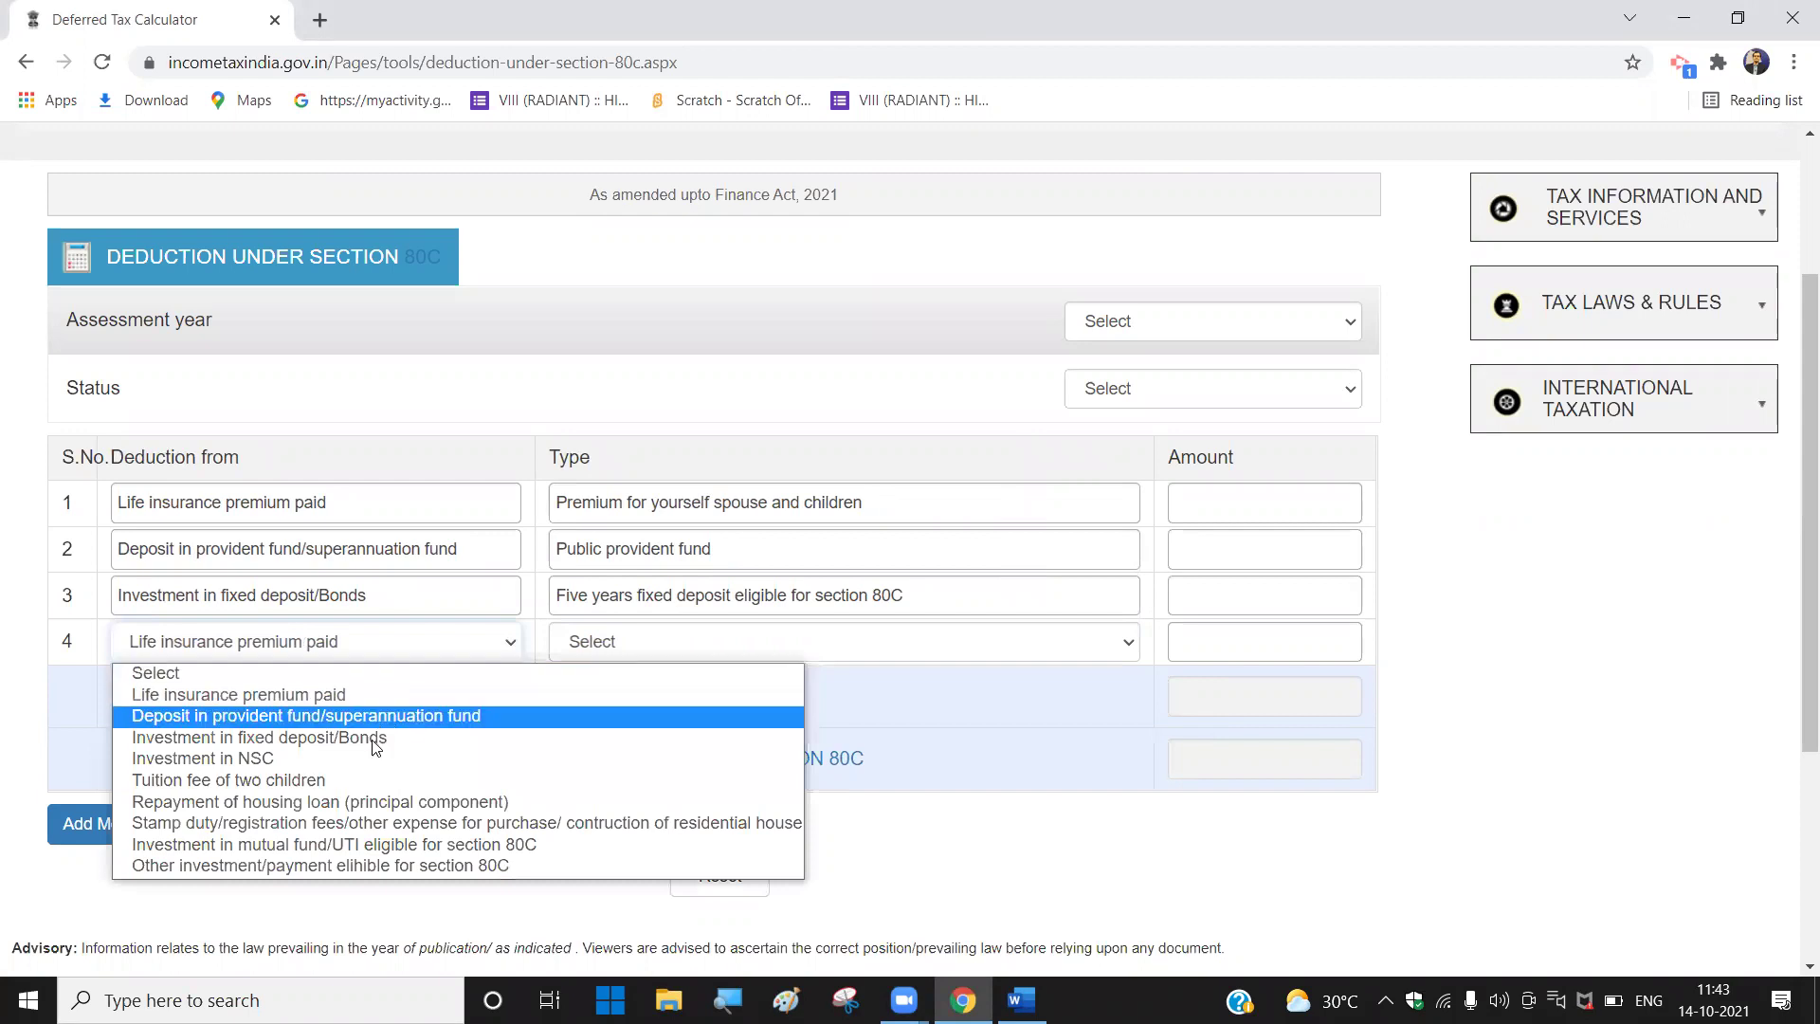
pyautogui.click(272, 763)
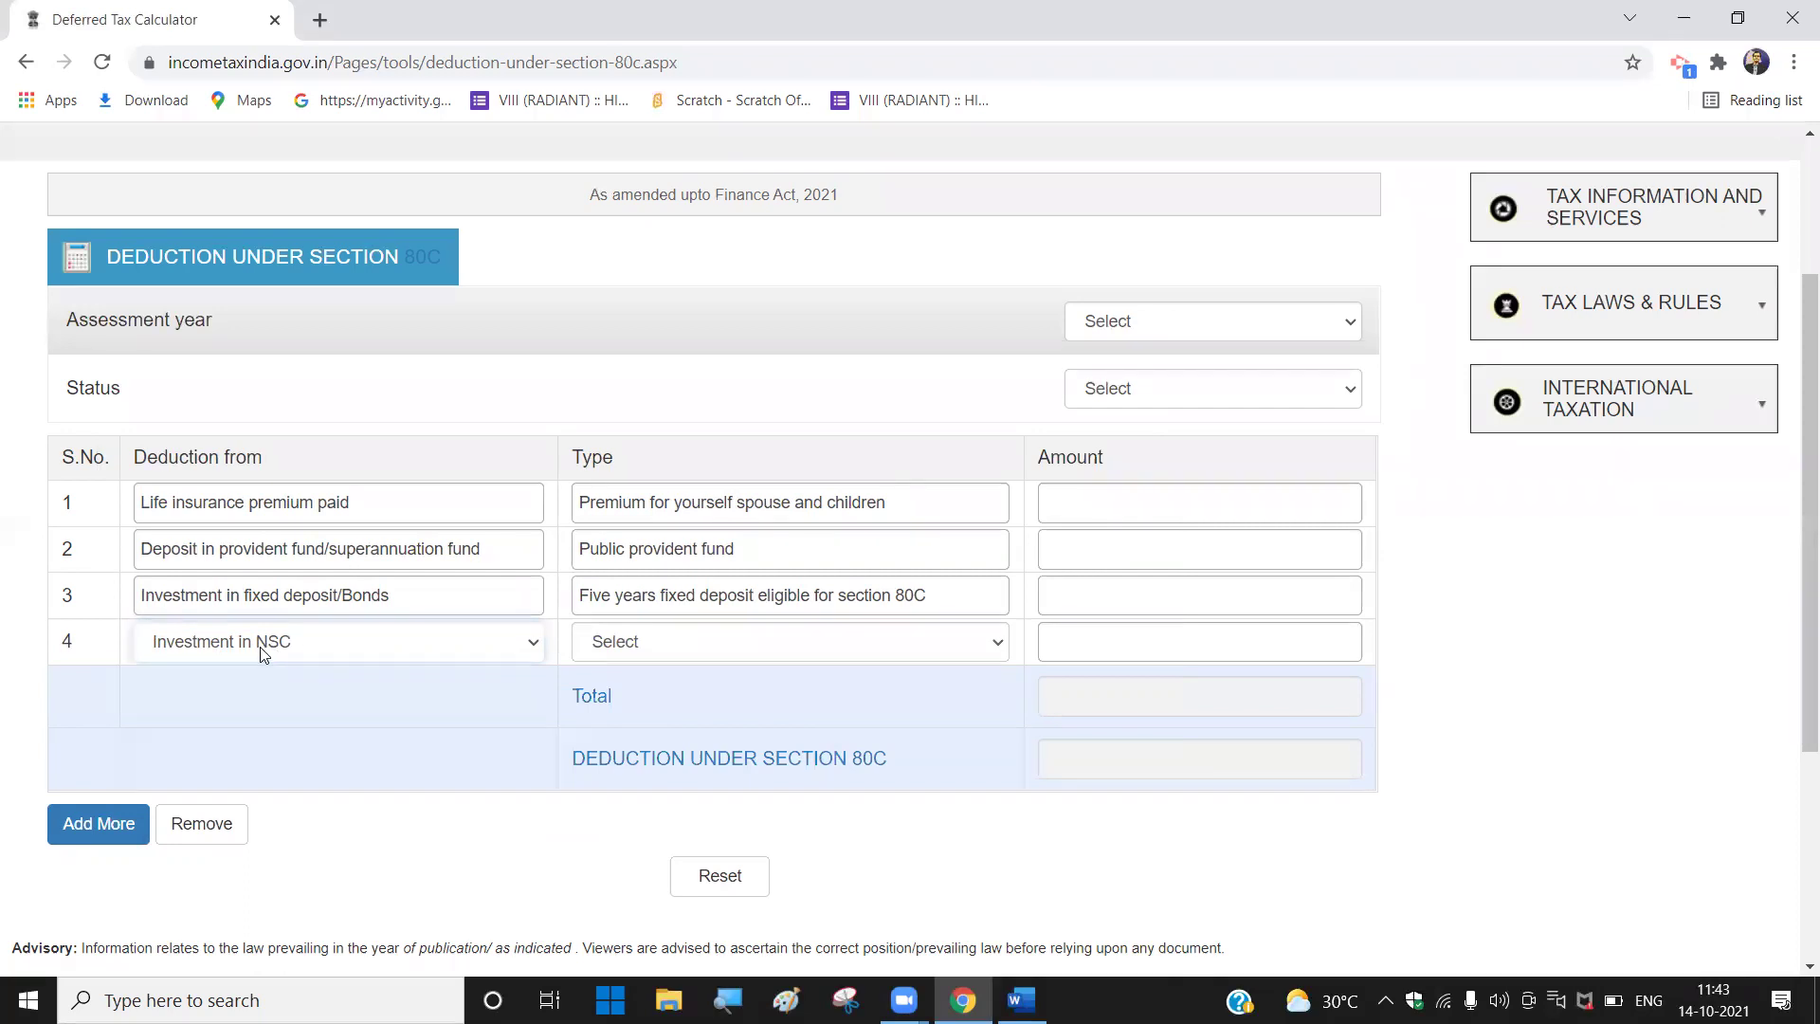
pyautogui.click(986, 642)
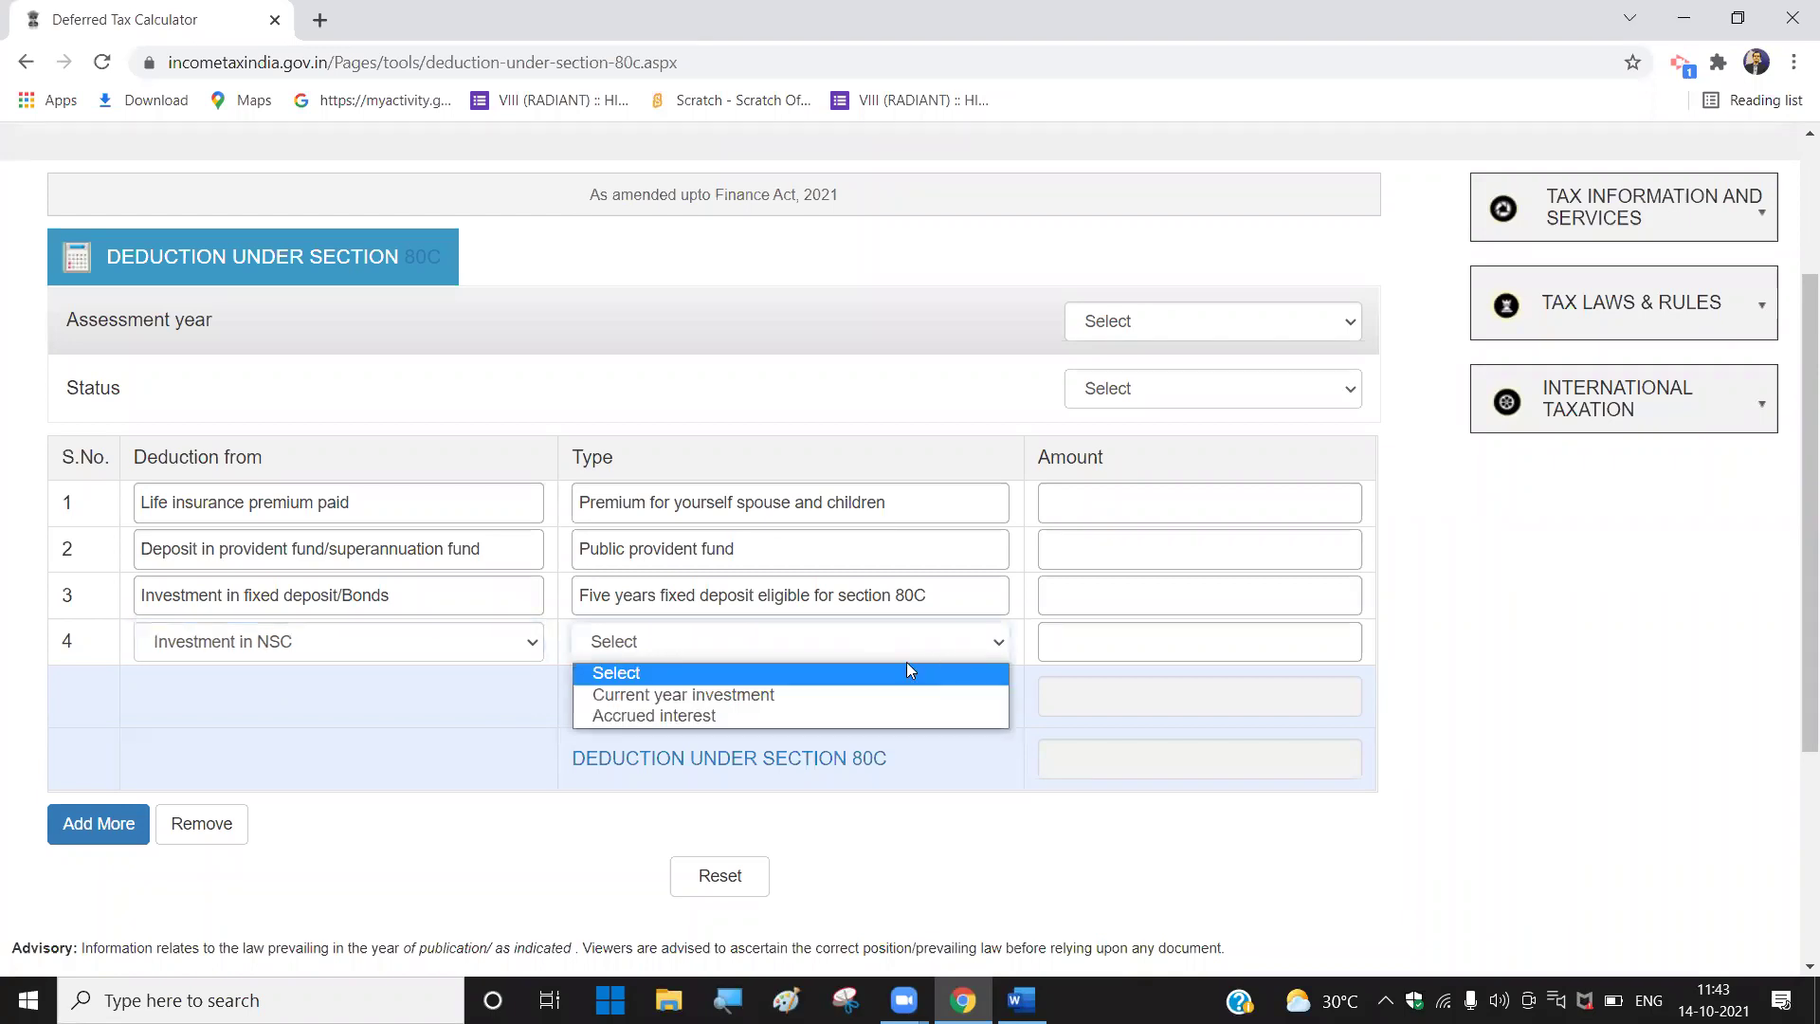
pyautogui.click(910, 849)
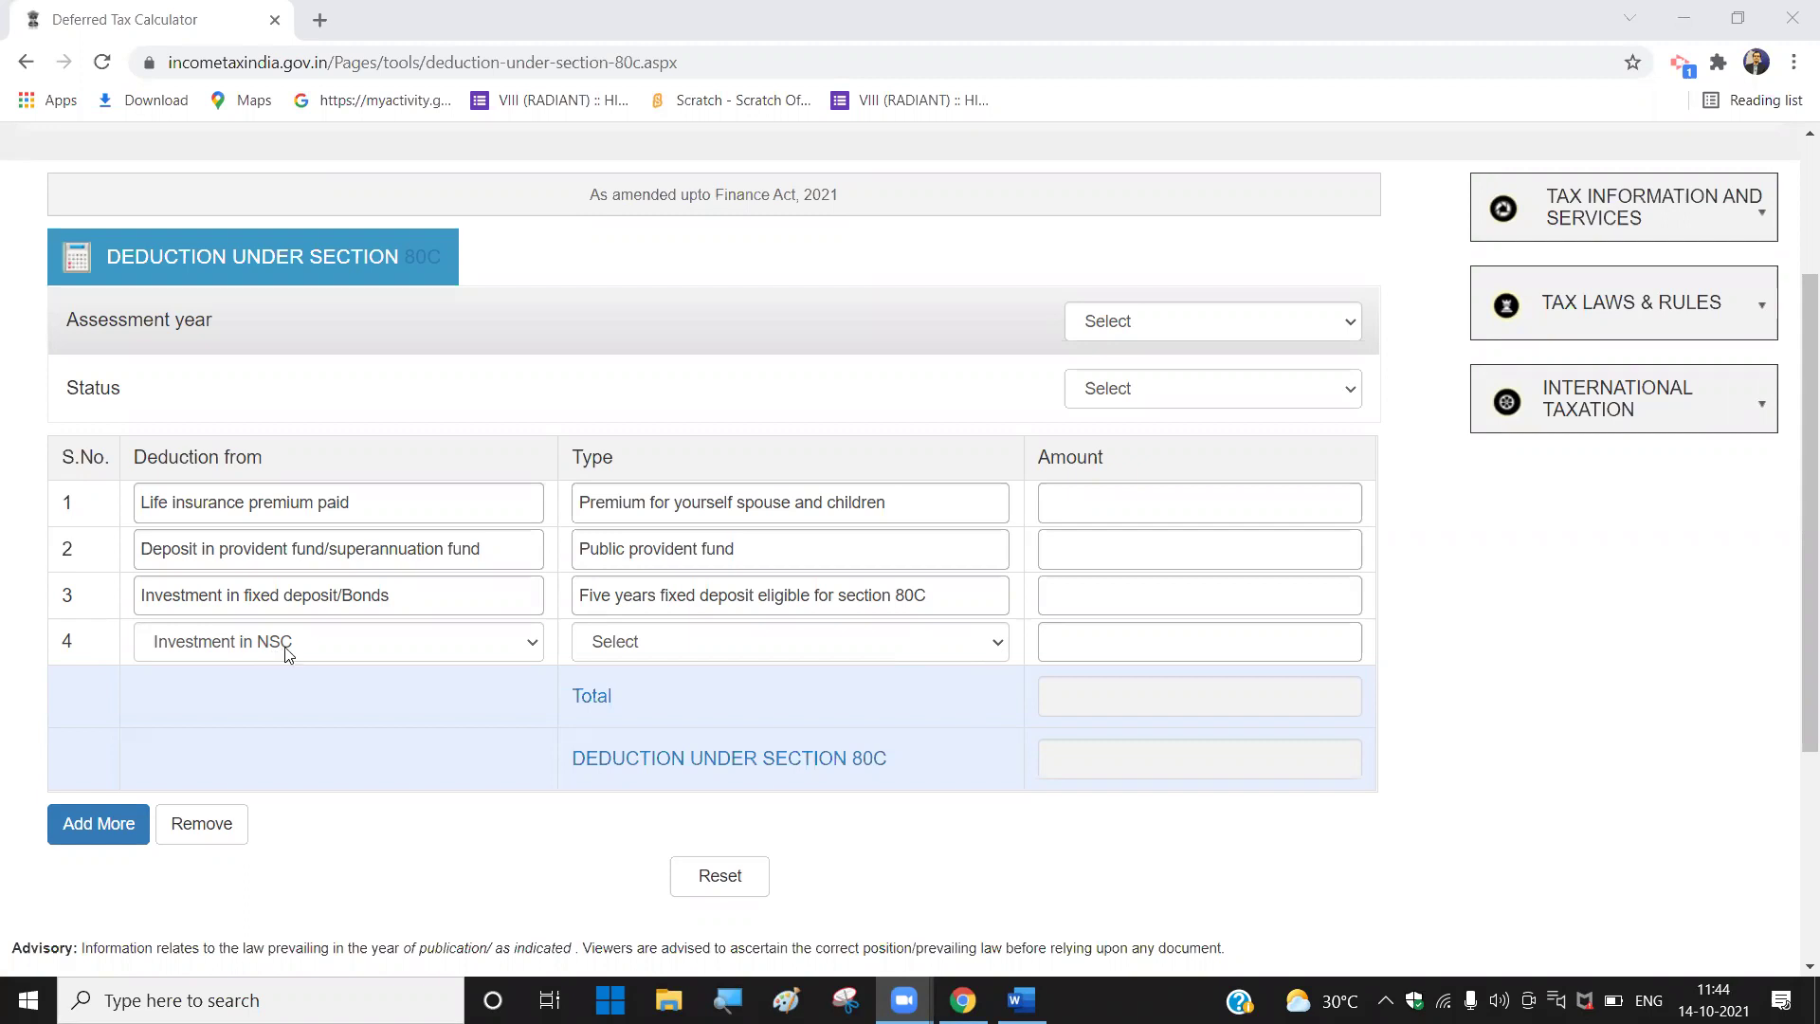
pyautogui.click(998, 650)
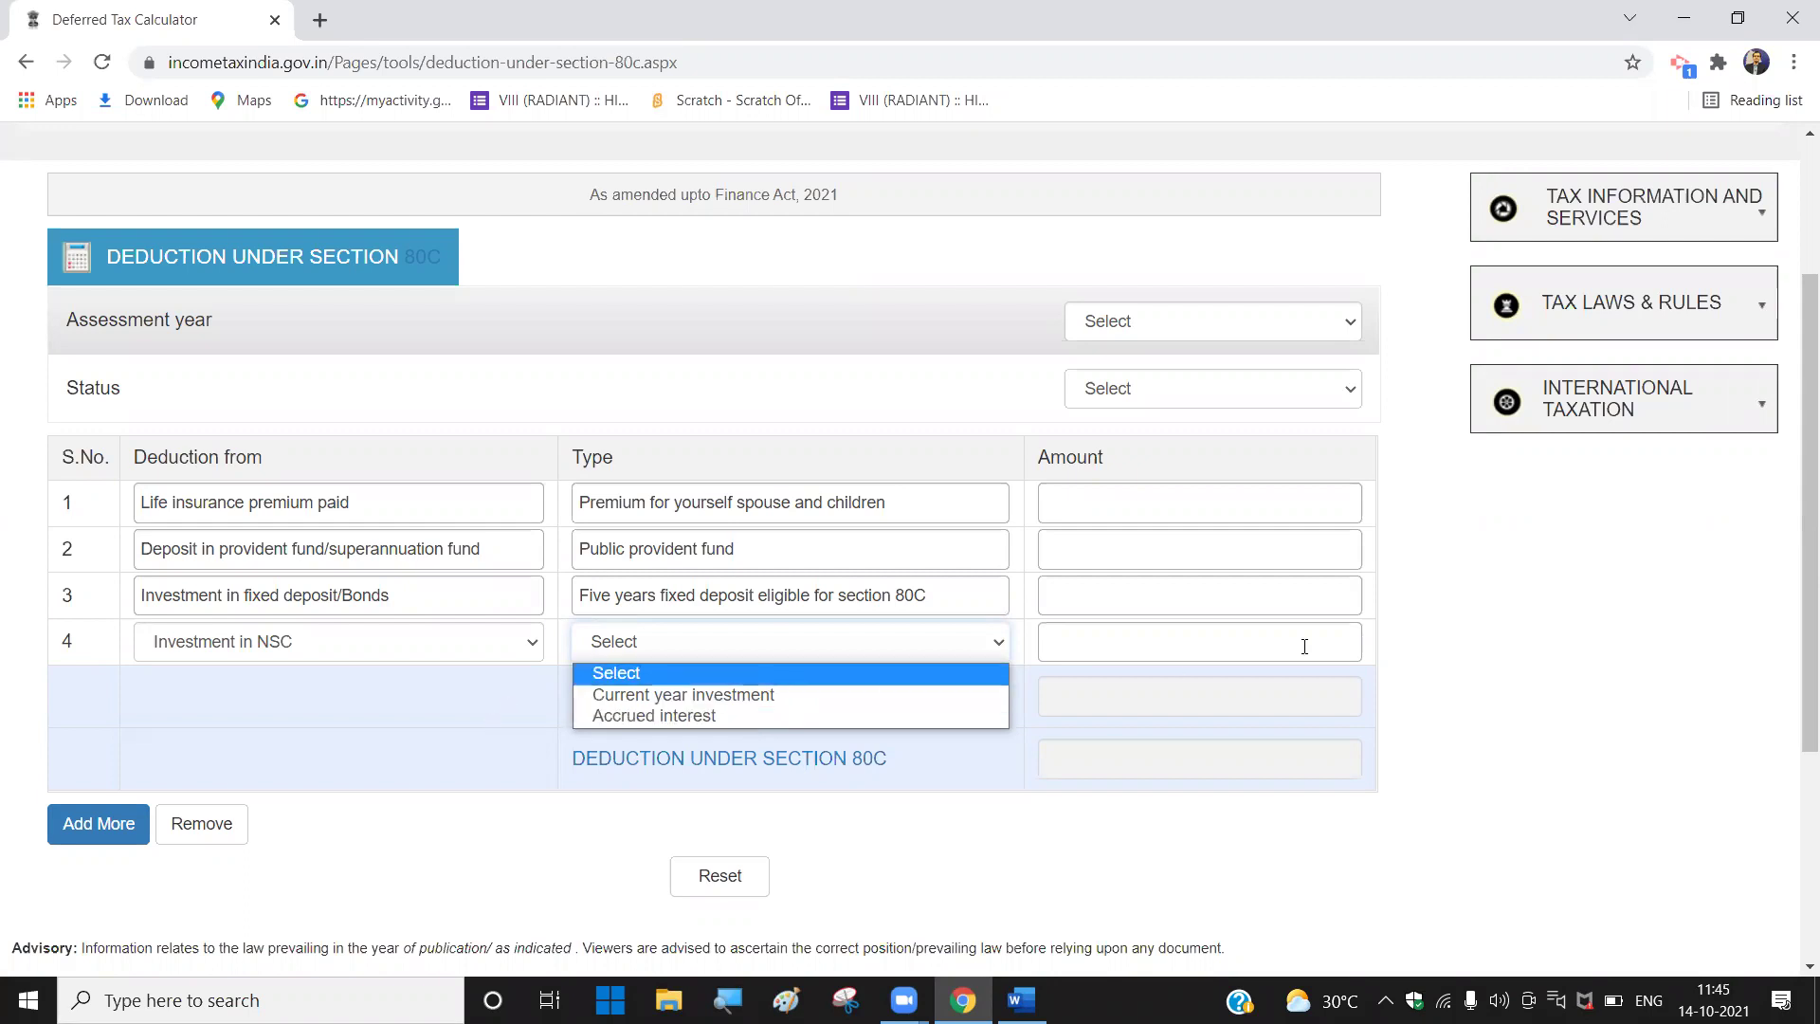
# Step: Set row 4's deduction to Tuition fee of two children and check its available types
pyautogui.click(478, 673)
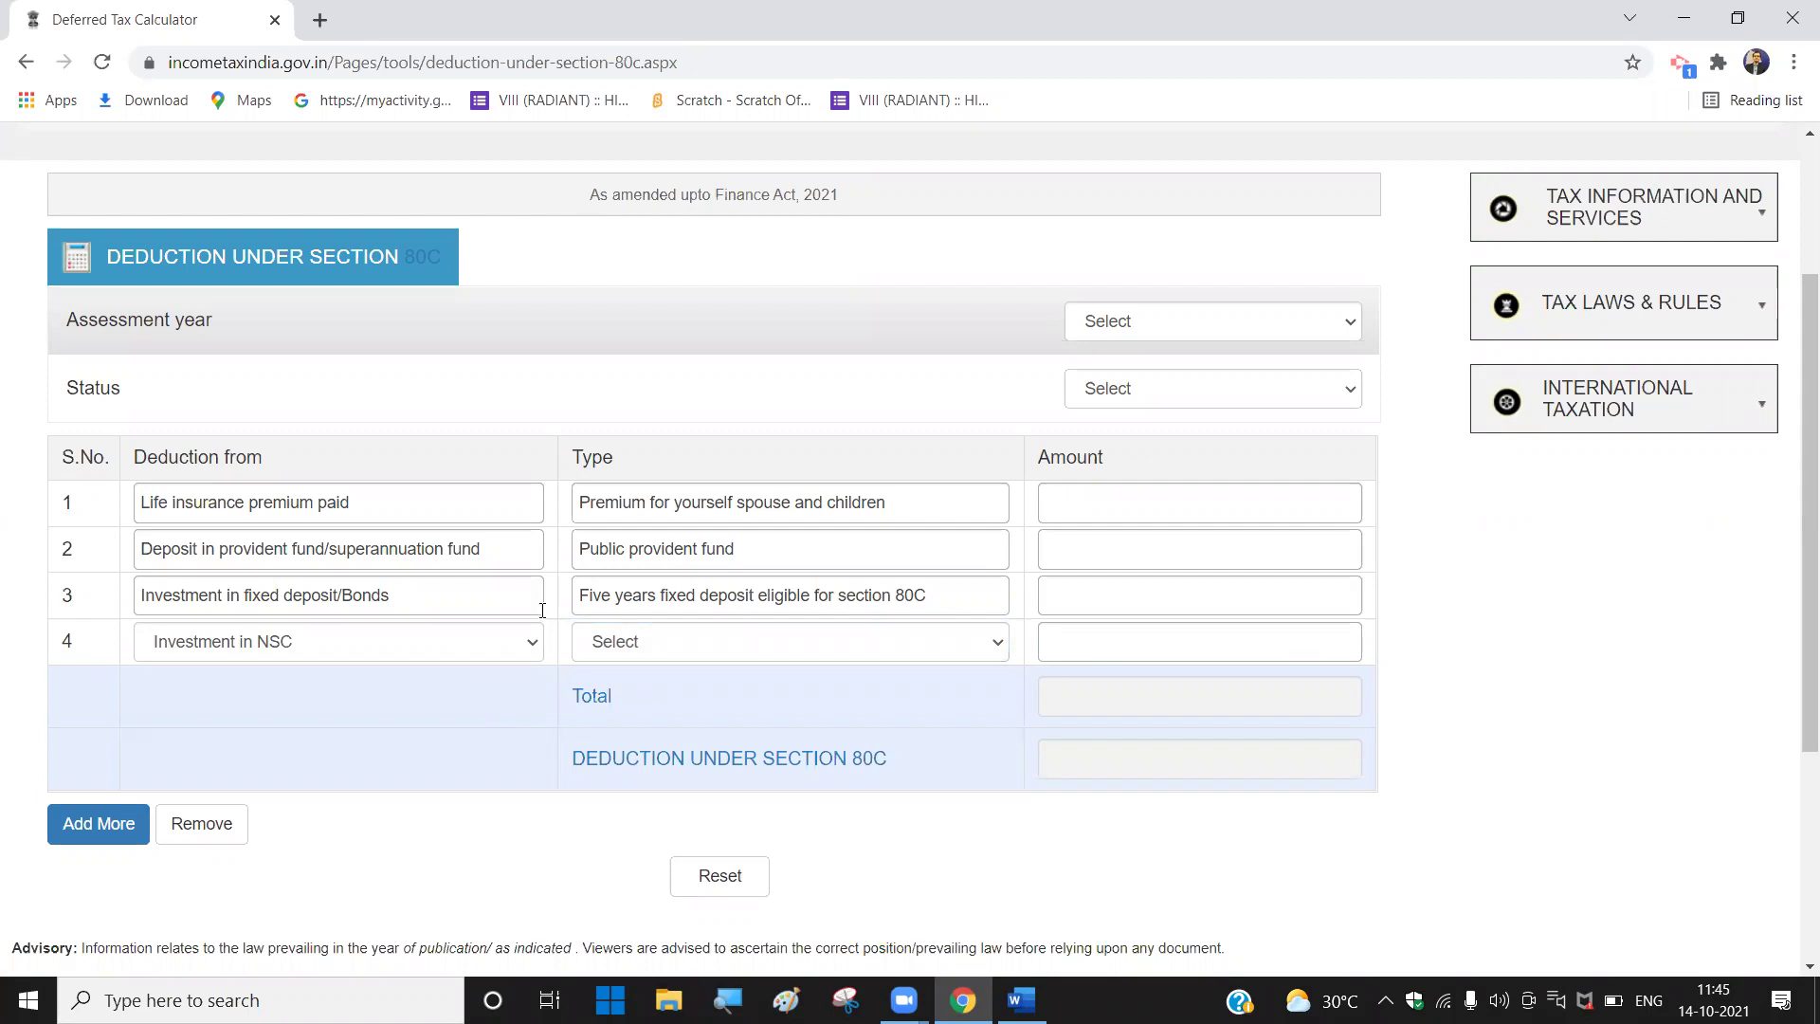
pyautogui.click(532, 649)
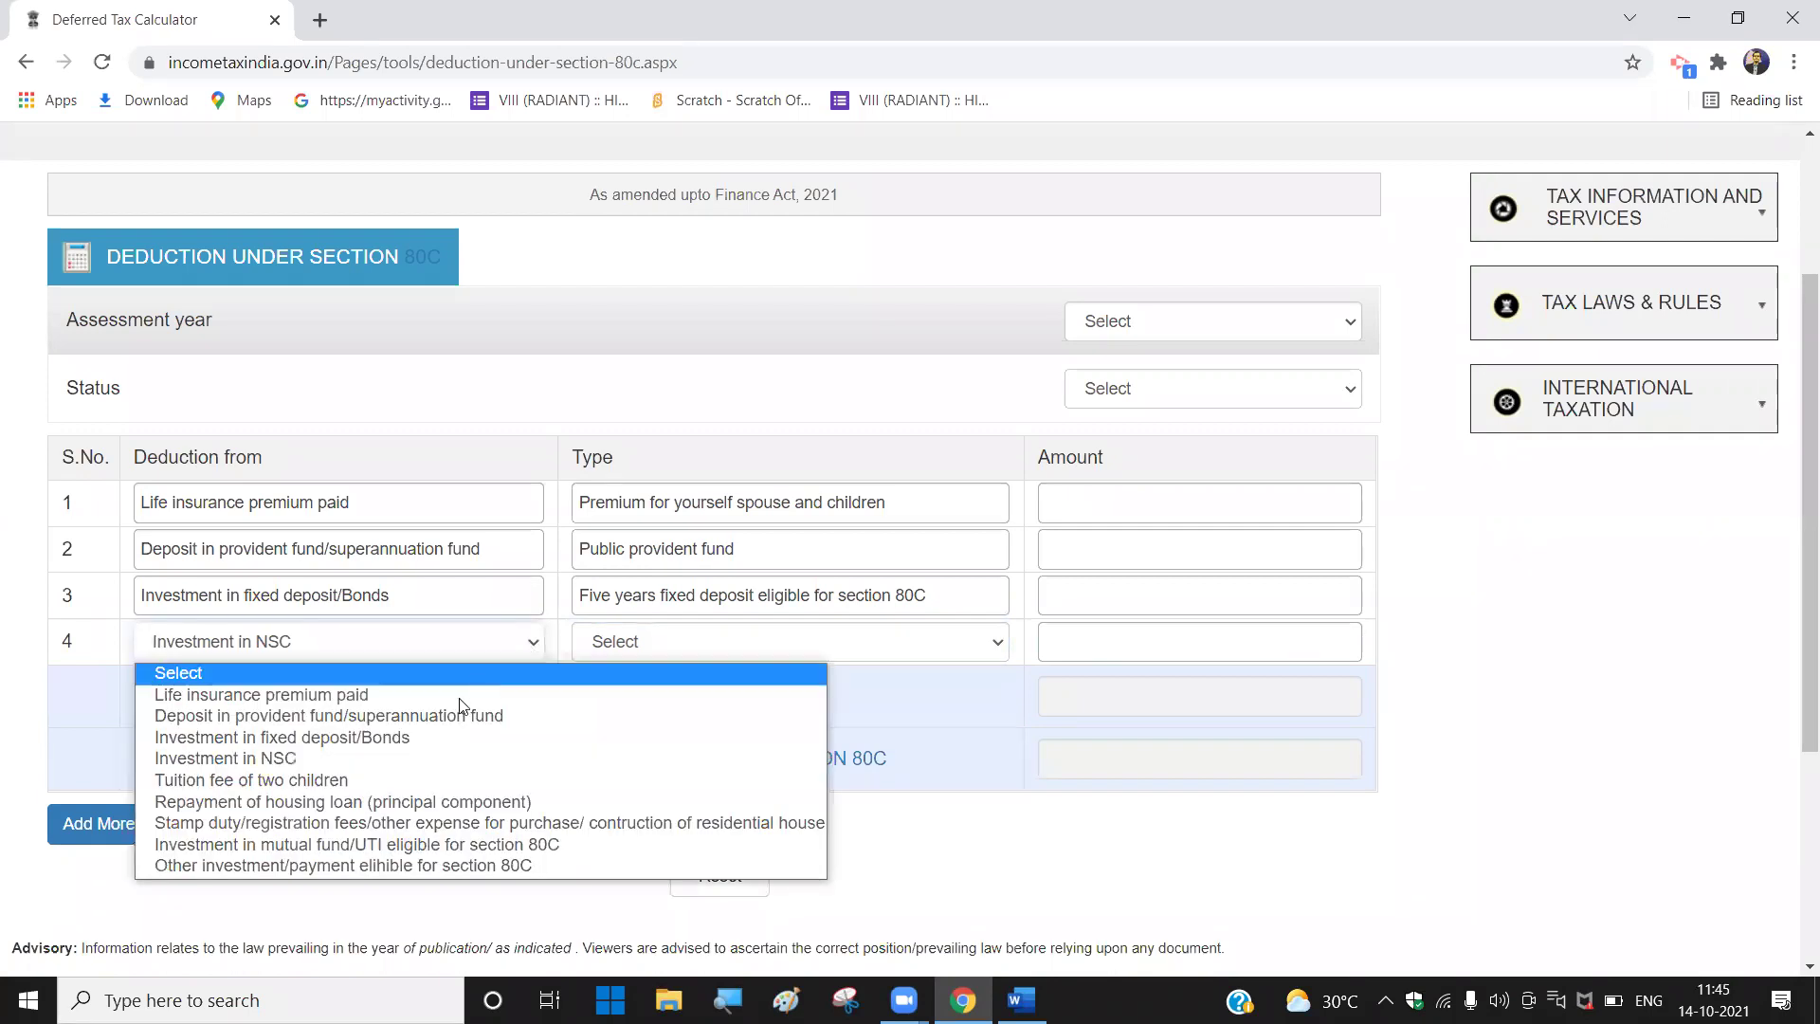
pyautogui.click(421, 783)
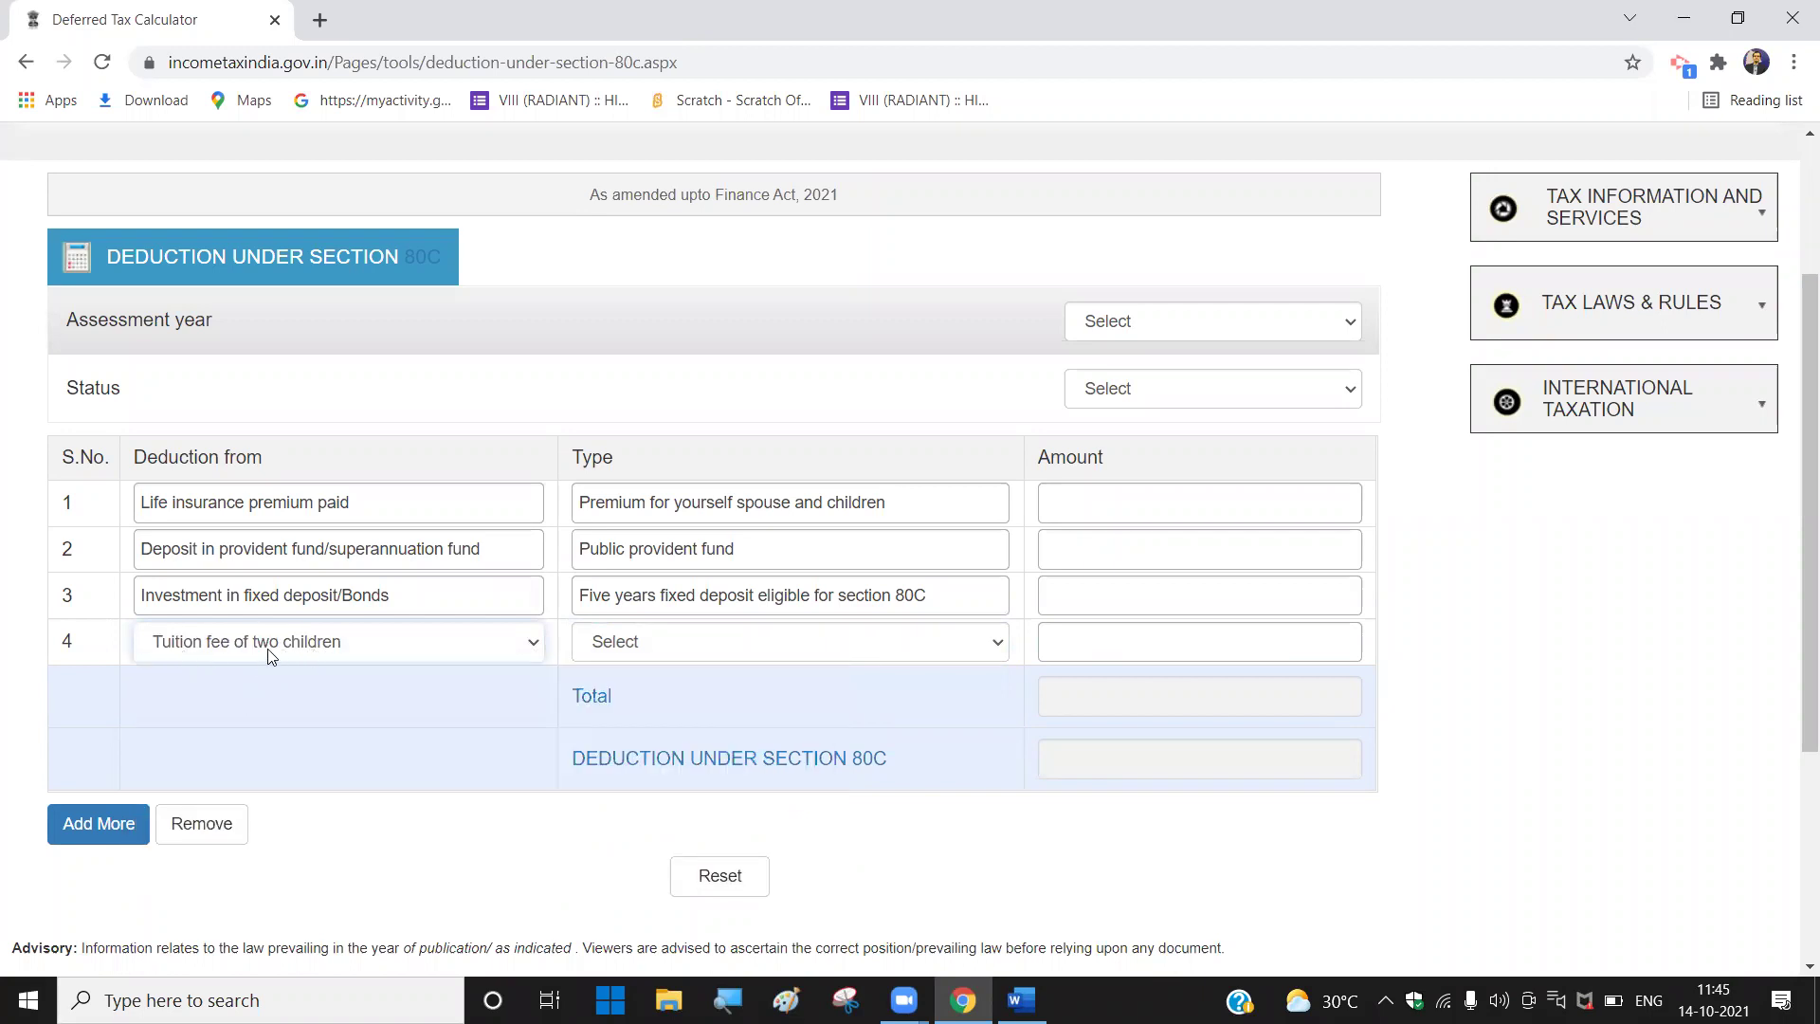
pyautogui.click(991, 652)
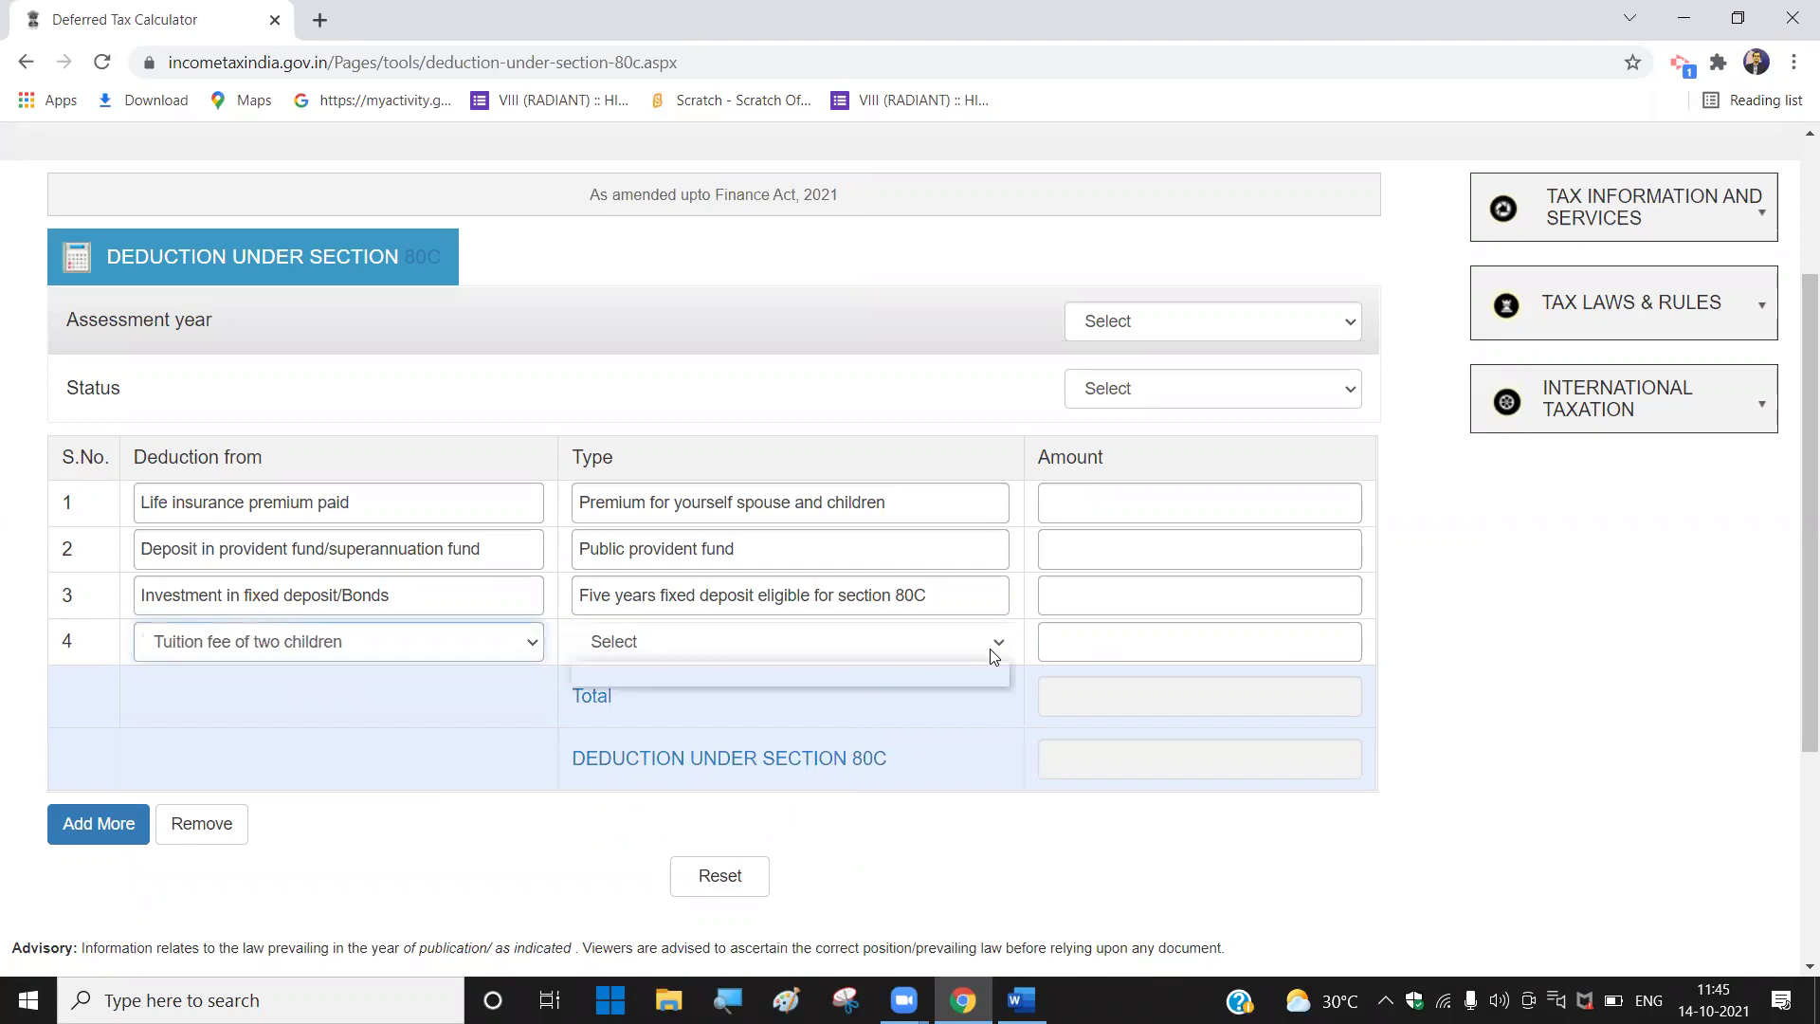
pyautogui.click(396, 644)
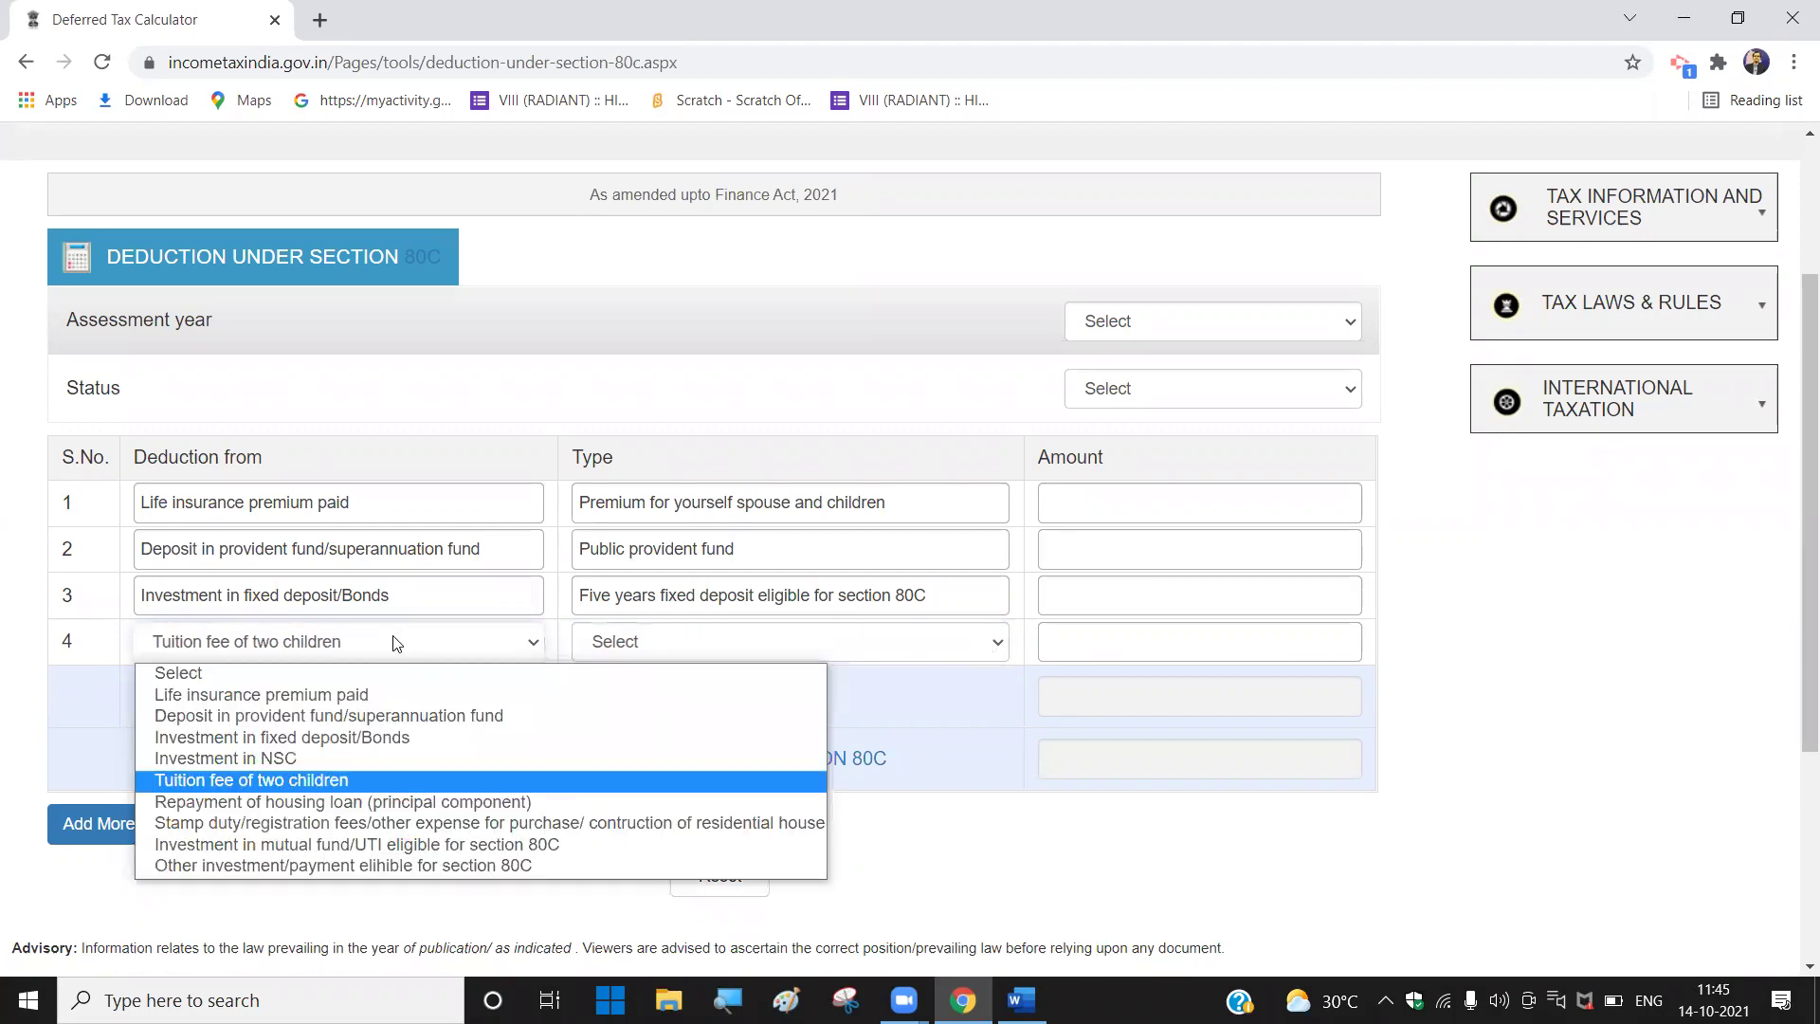
pyautogui.click(387, 778)
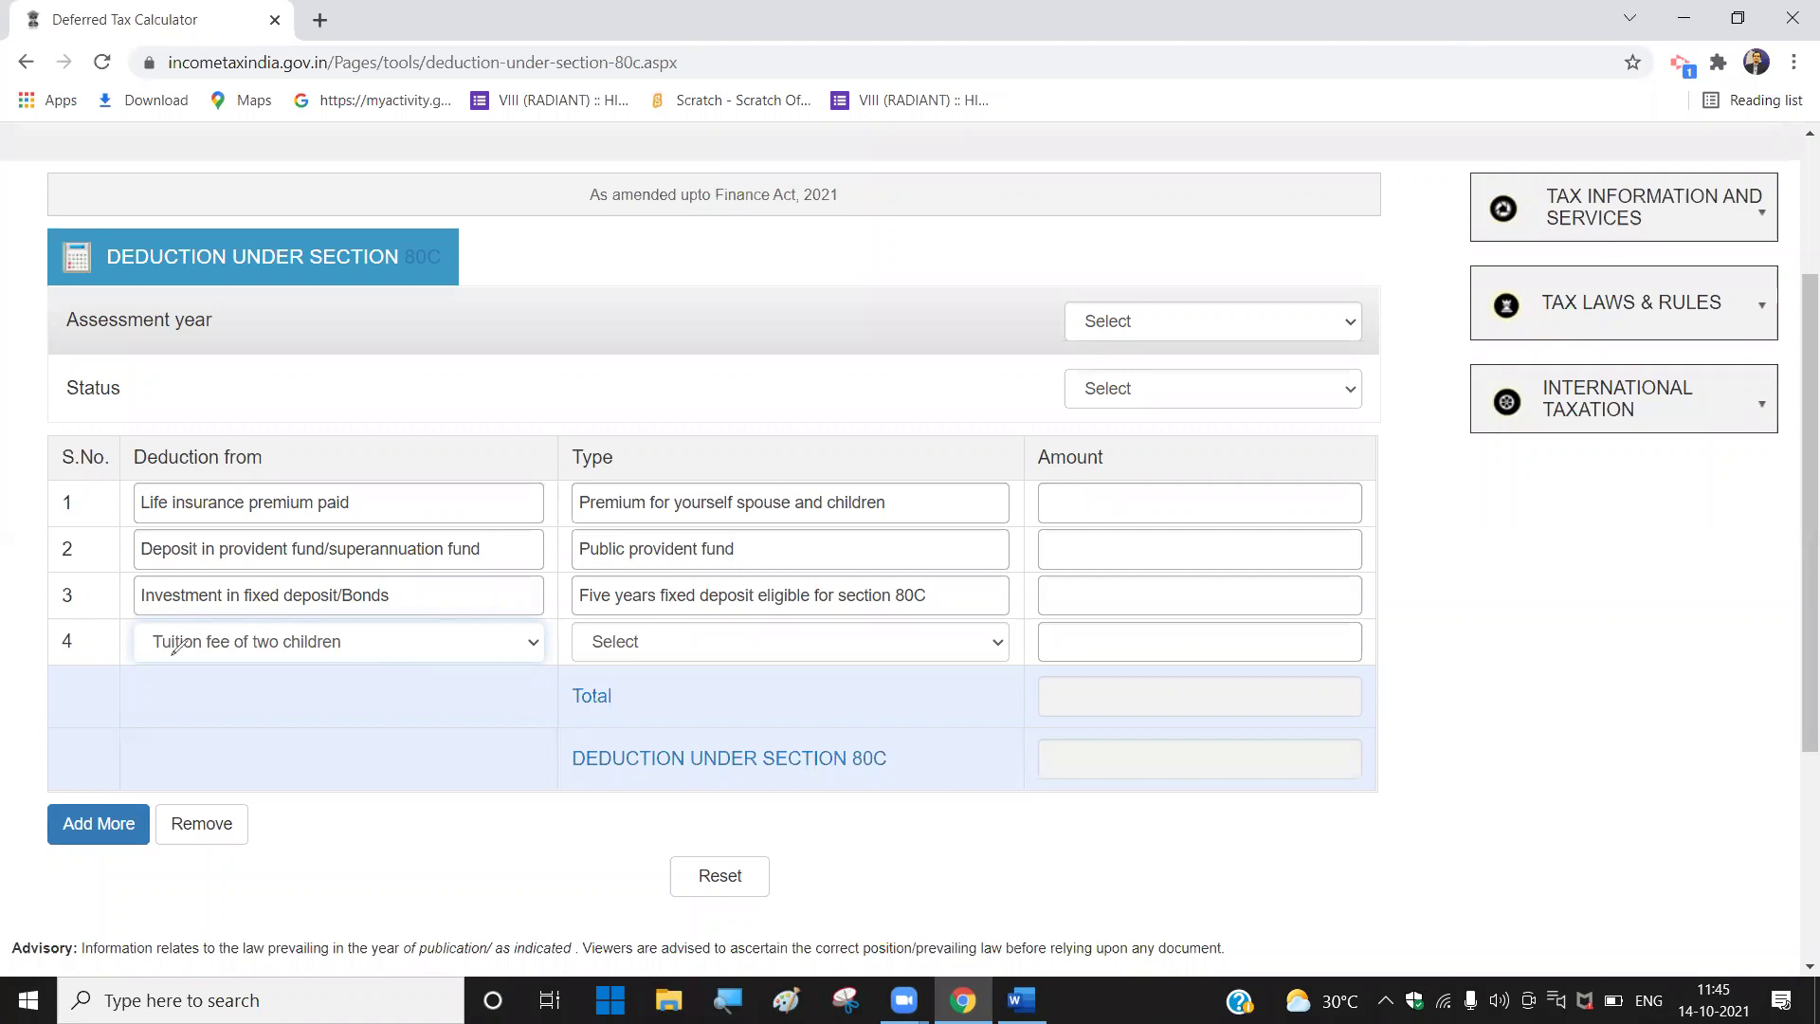
# Step: Circle the Tuition fee of two children entry in row 4 in red, then clear the drawings
pyautogui.moveTo(140, 653)
pyautogui.mouseDown()
pyautogui.moveTo(279, 669)
pyautogui.moveTo(258, 627)
pyautogui.moveTo(149, 612)
pyautogui.moveTo(143, 675)
pyautogui.moveTo(378, 679)
pyautogui.mouseUp()
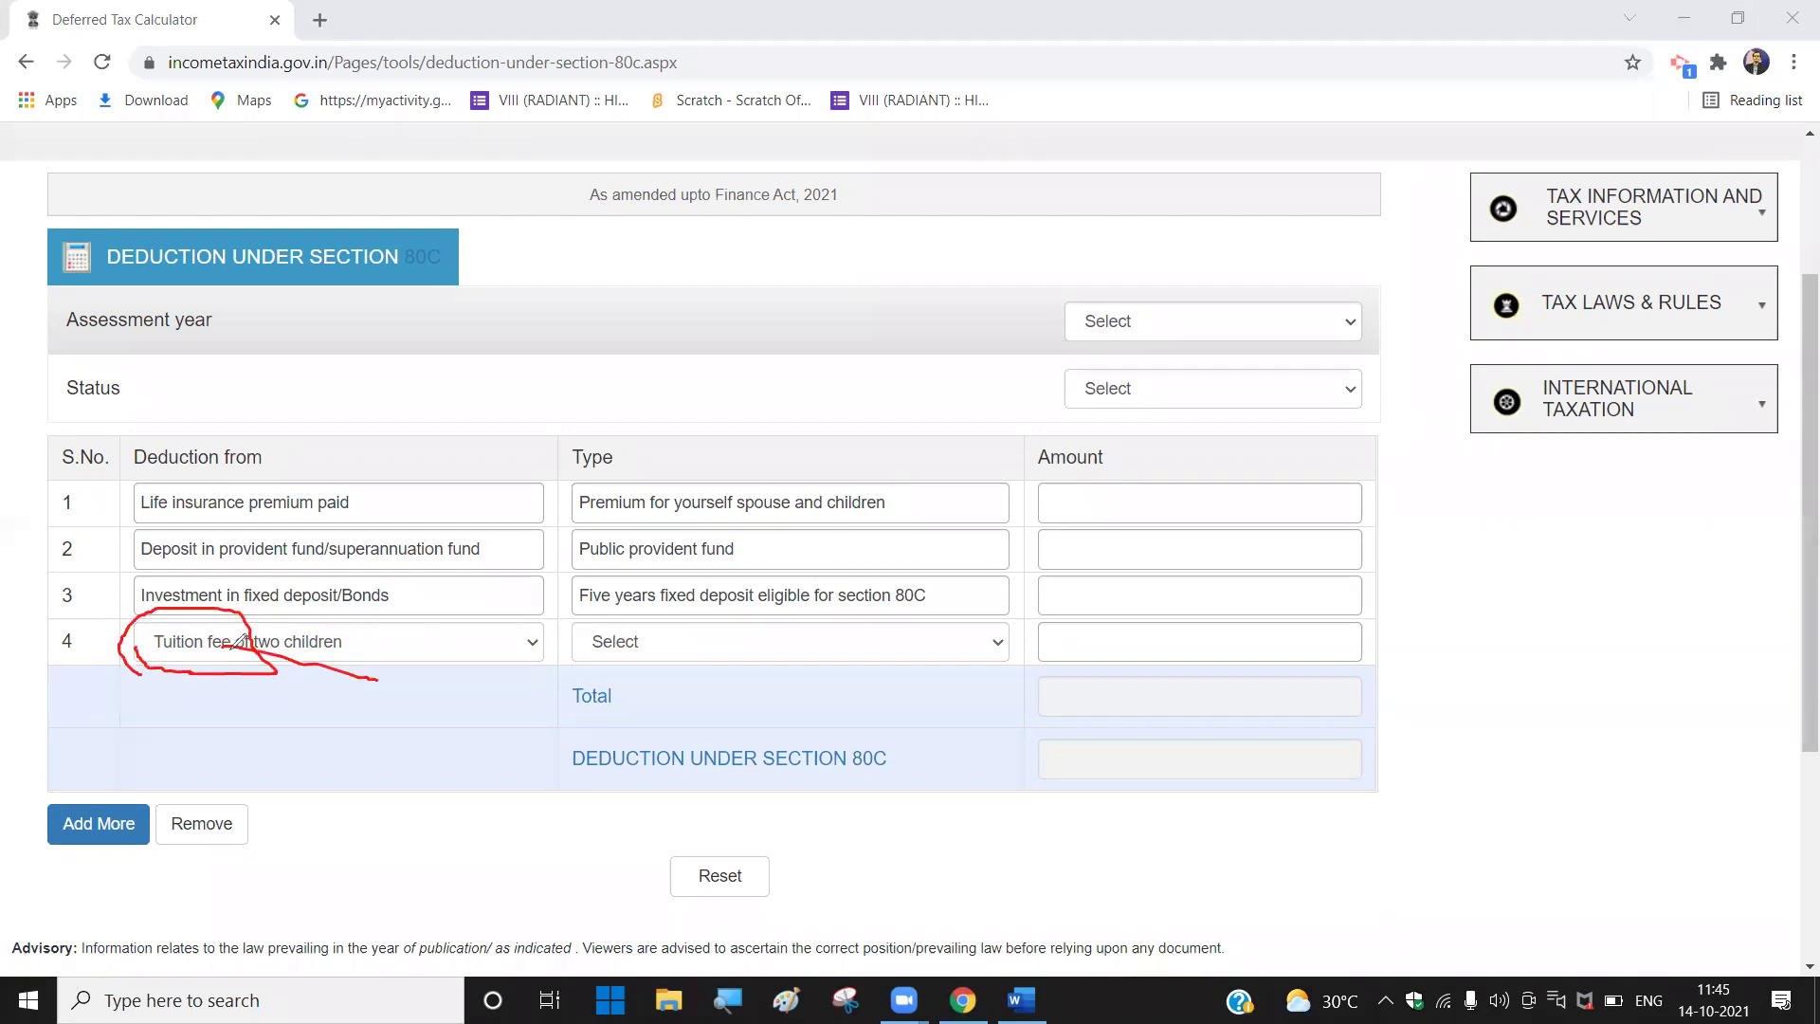
pyautogui.moveTo(245, 647)
pyautogui.mouseDown()
pyautogui.moveTo(283, 768)
pyautogui.moveTo(347, 711)
pyautogui.mouseUp()
pyautogui.press('e')
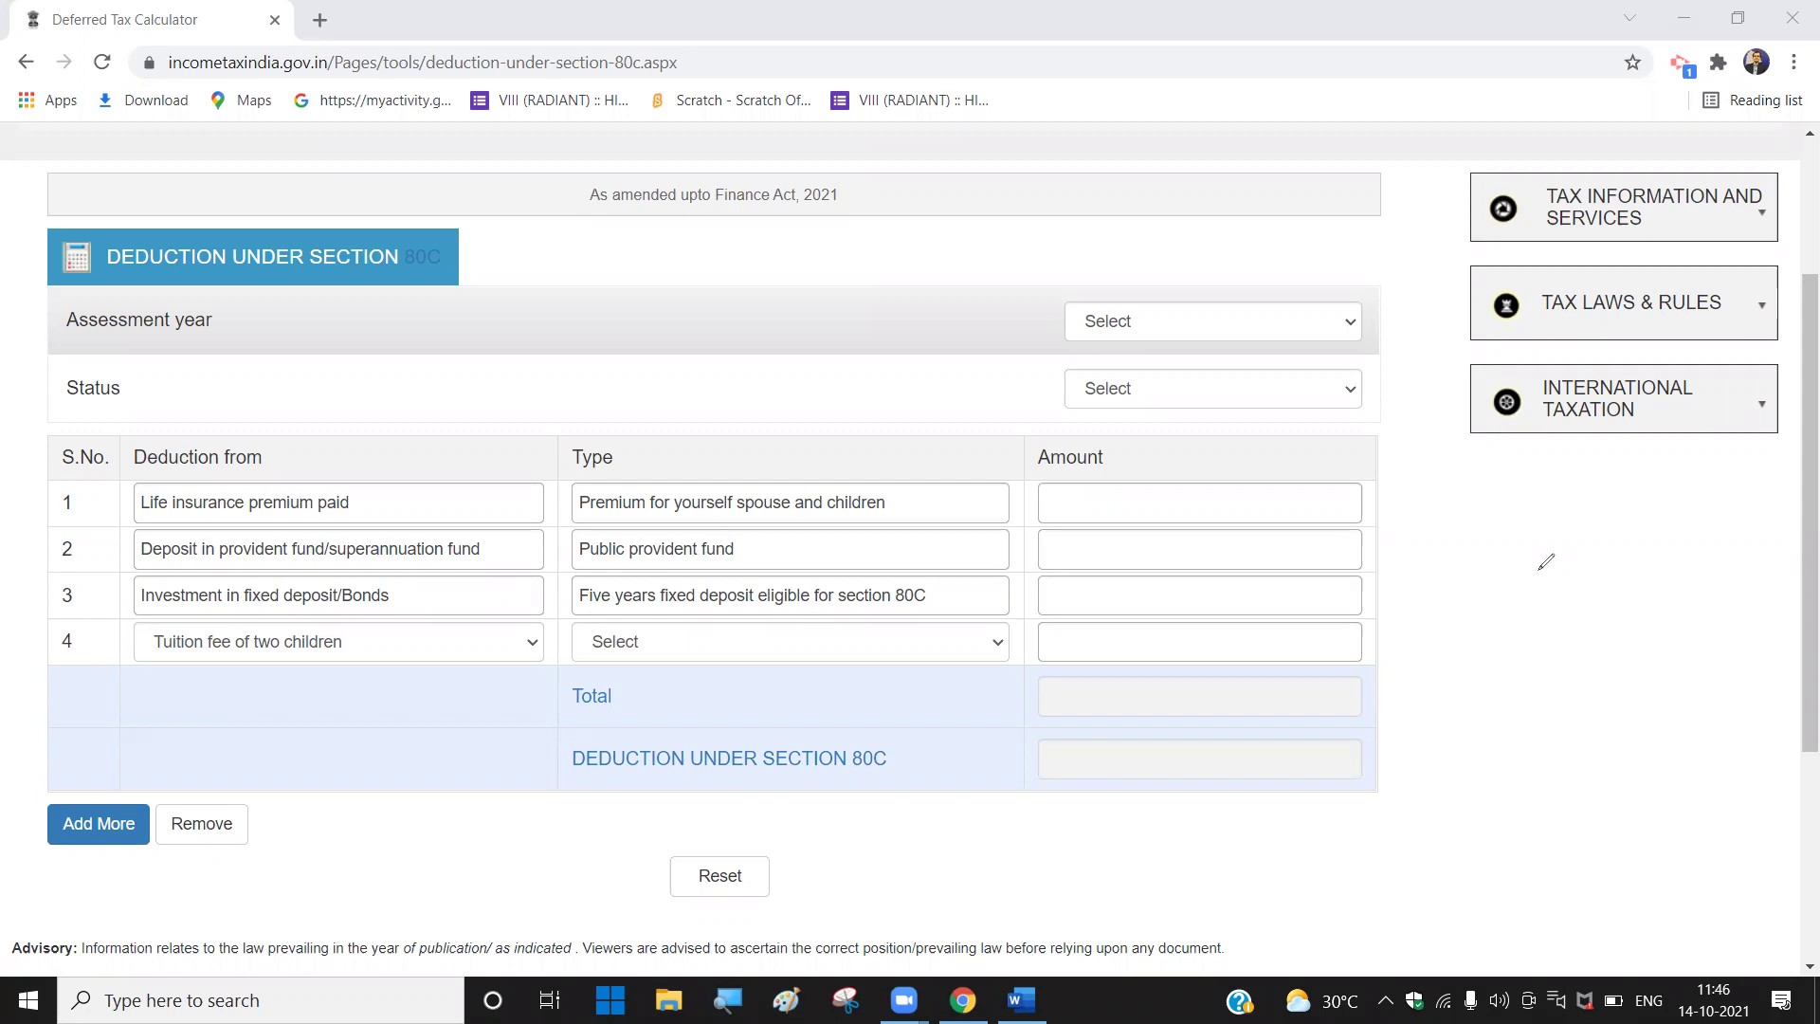
# Step: Handwrite the figures 4 and 3,00,000 in red over the calculator, draw long lines between them, and clear the drawings
pyautogui.moveTo(1521, 506)
pyautogui.mouseDown()
pyautogui.moveTo(1455, 569)
pyautogui.moveTo(1572, 543)
pyautogui.moveTo(1519, 657)
pyautogui.mouseUp()
pyautogui.moveTo(1507, 821); pyautogui.dragTo(1231, 239)
pyautogui.moveTo(861, 240)
pyautogui.mouseDown()
pyautogui.moveTo(932, 292)
pyautogui.moveTo(975, 296)
pyautogui.moveTo(986, 313)
pyautogui.moveTo(906, 372)
pyautogui.moveTo(968, 389)
pyautogui.mouseUp()
pyautogui.click(982, 369)
pyautogui.moveTo(1043, 248)
pyautogui.mouseDown()
pyautogui.moveTo(1035, 275)
pyautogui.moveTo(1090, 223)
pyautogui.moveTo(1098, 248)
pyautogui.mouseUp()
pyautogui.moveTo(1173, 233)
pyautogui.mouseDown()
pyautogui.moveTo(1218, 266)
pyautogui.moveTo(1205, 356)
pyautogui.mouseUp()
pyautogui.moveTo(1242, 266)
pyautogui.mouseDown()
pyautogui.moveTo(1298, 211)
pyautogui.moveTo(1327, 228)
pyautogui.moveTo(1488, 225)
pyautogui.mouseUp()
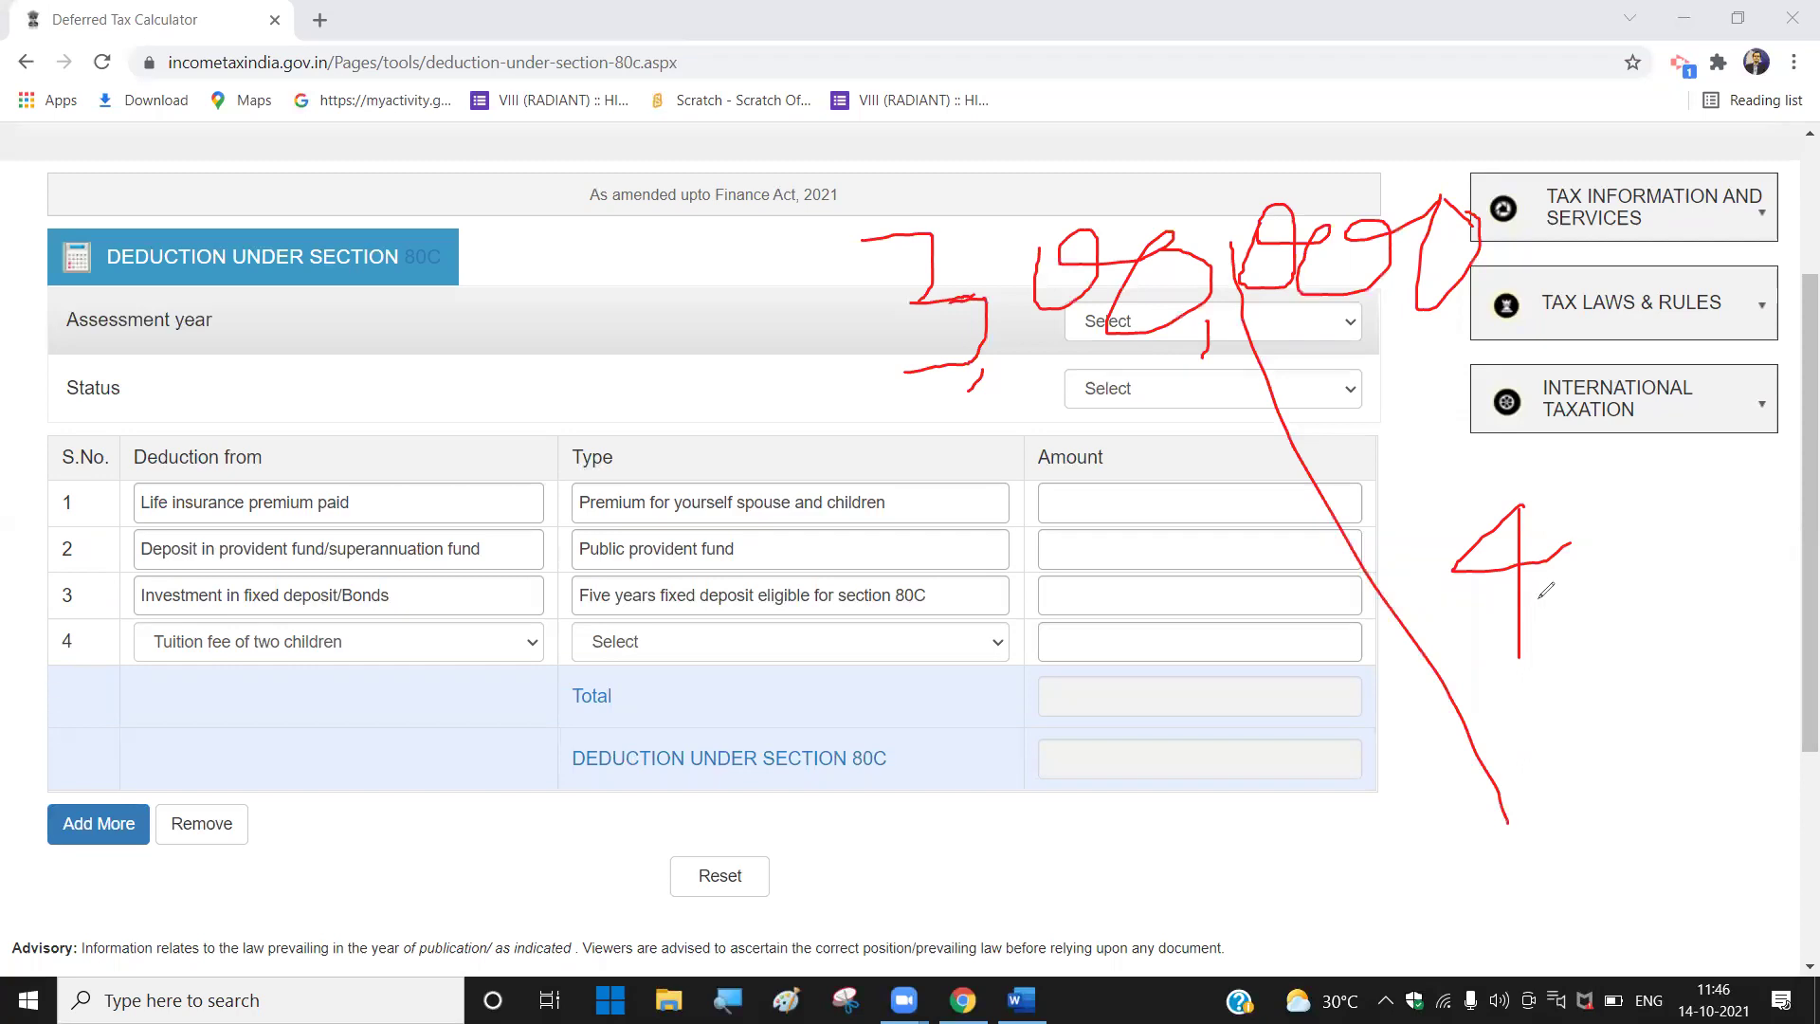
pyautogui.moveTo(1542, 598)
pyautogui.mouseDown()
pyautogui.moveTo(1173, 601)
pyautogui.moveTo(1040, 352)
pyautogui.moveTo(841, 590)
pyautogui.mouseUp()
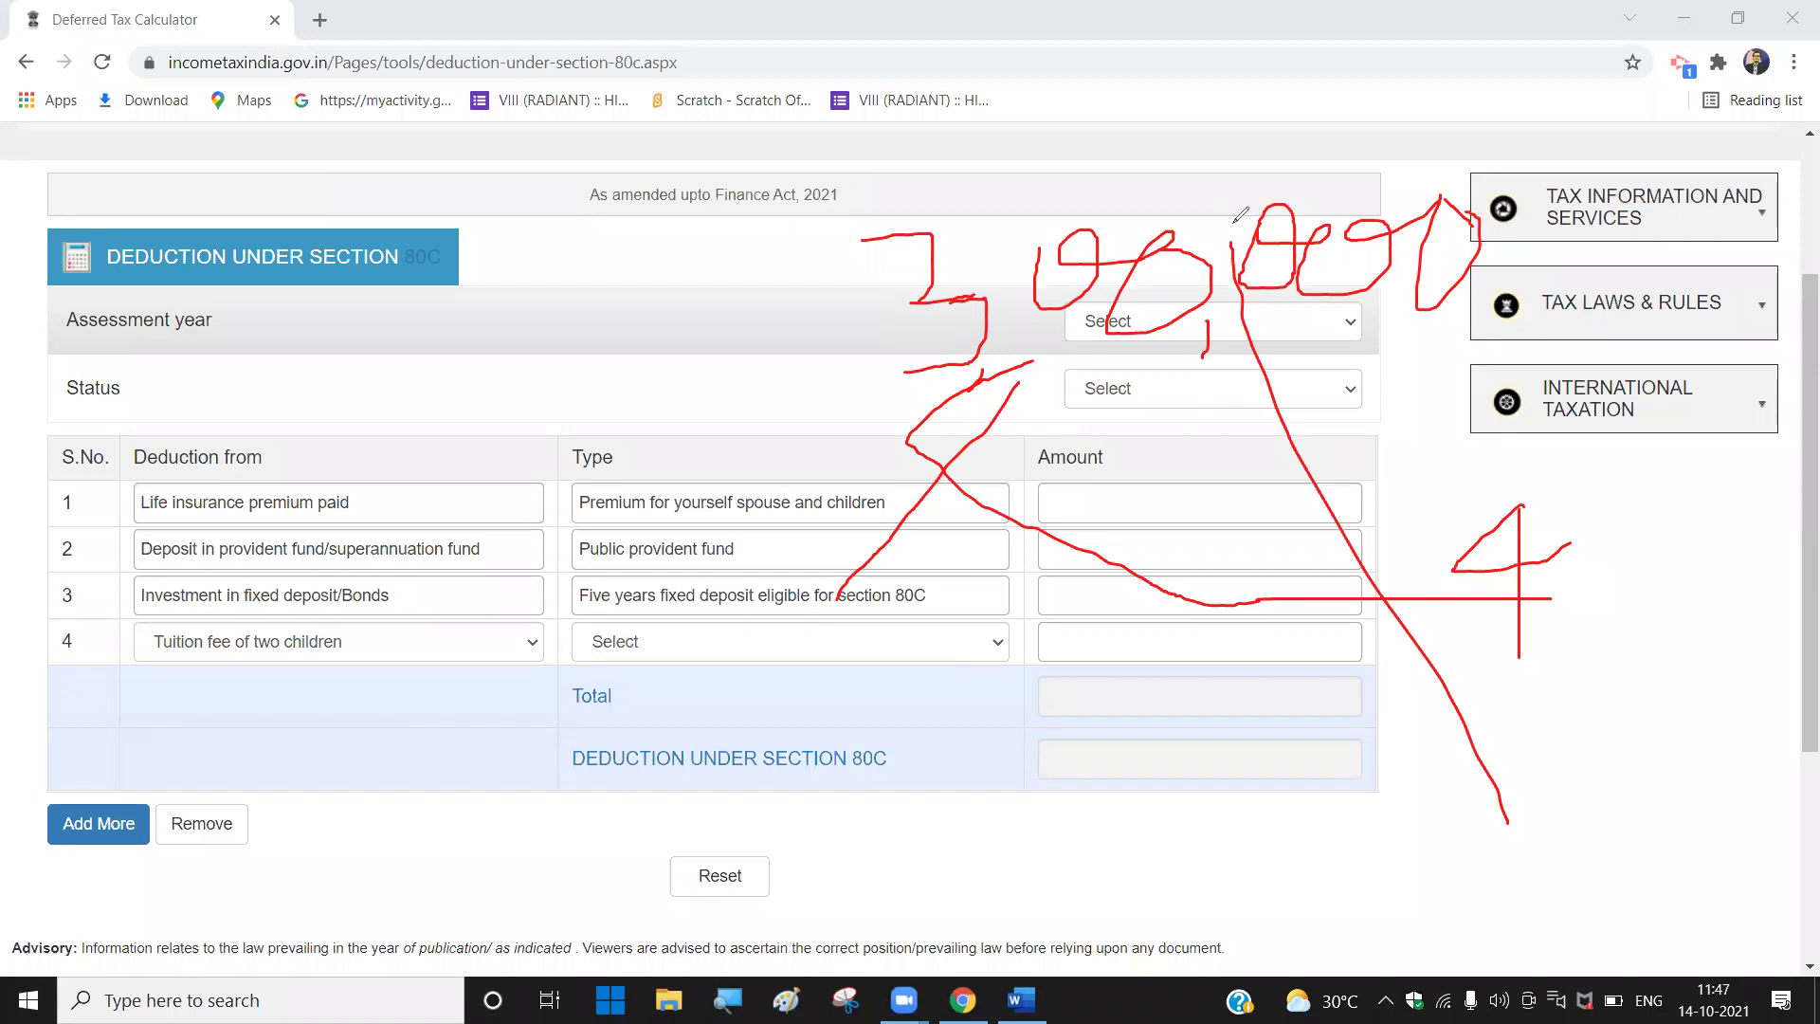
pyautogui.press('e')
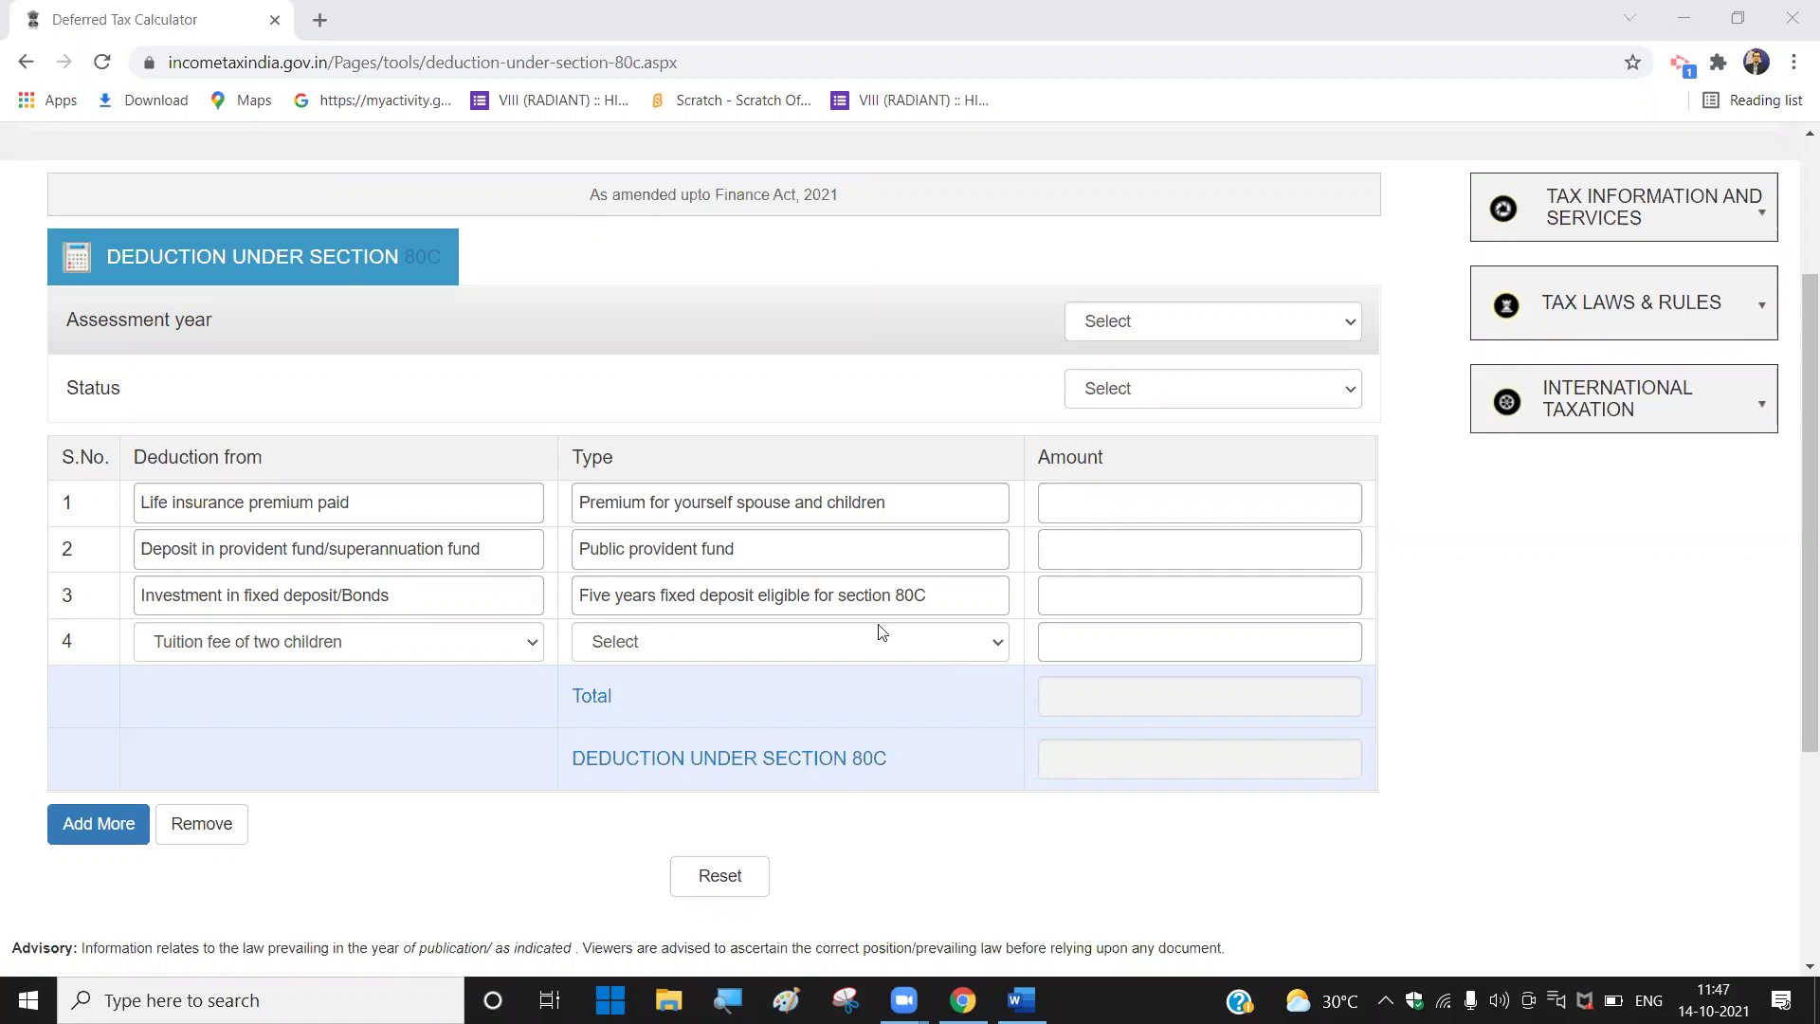
# Step: Set row 4's deduction to Repayment of housing loan (principal component) and check its available types
pyautogui.click(537, 646)
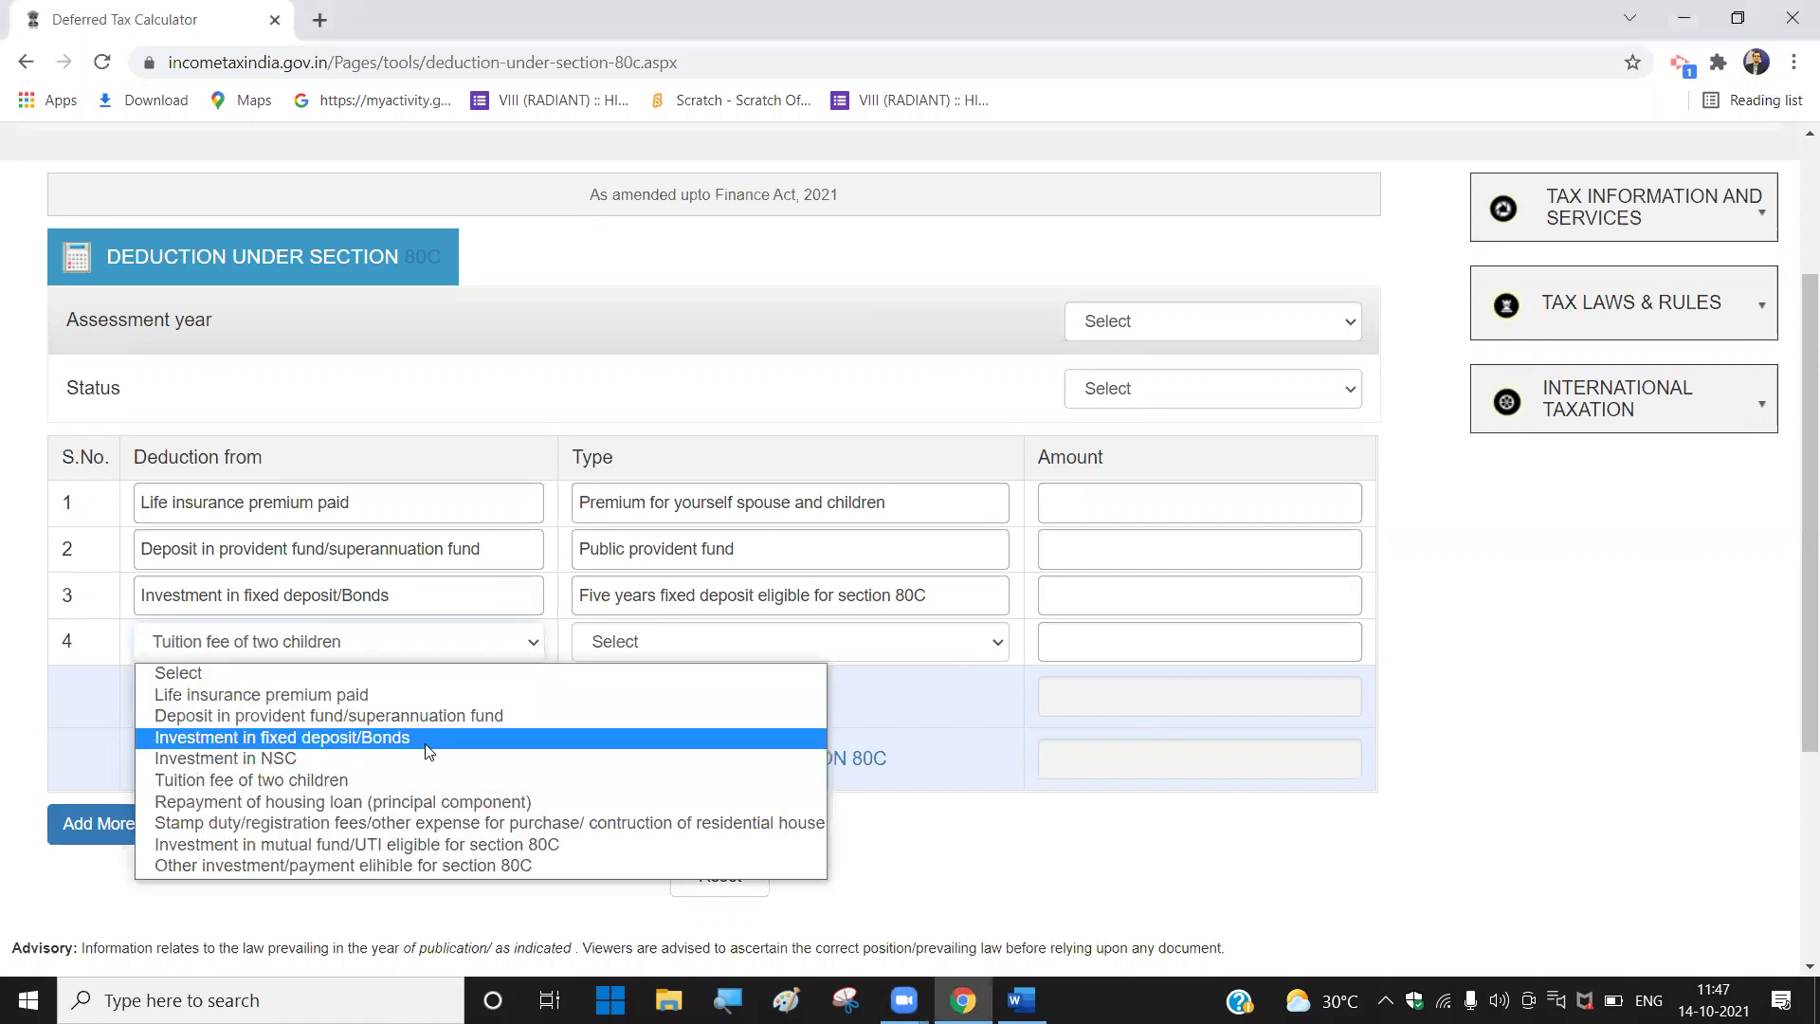
pyautogui.click(414, 799)
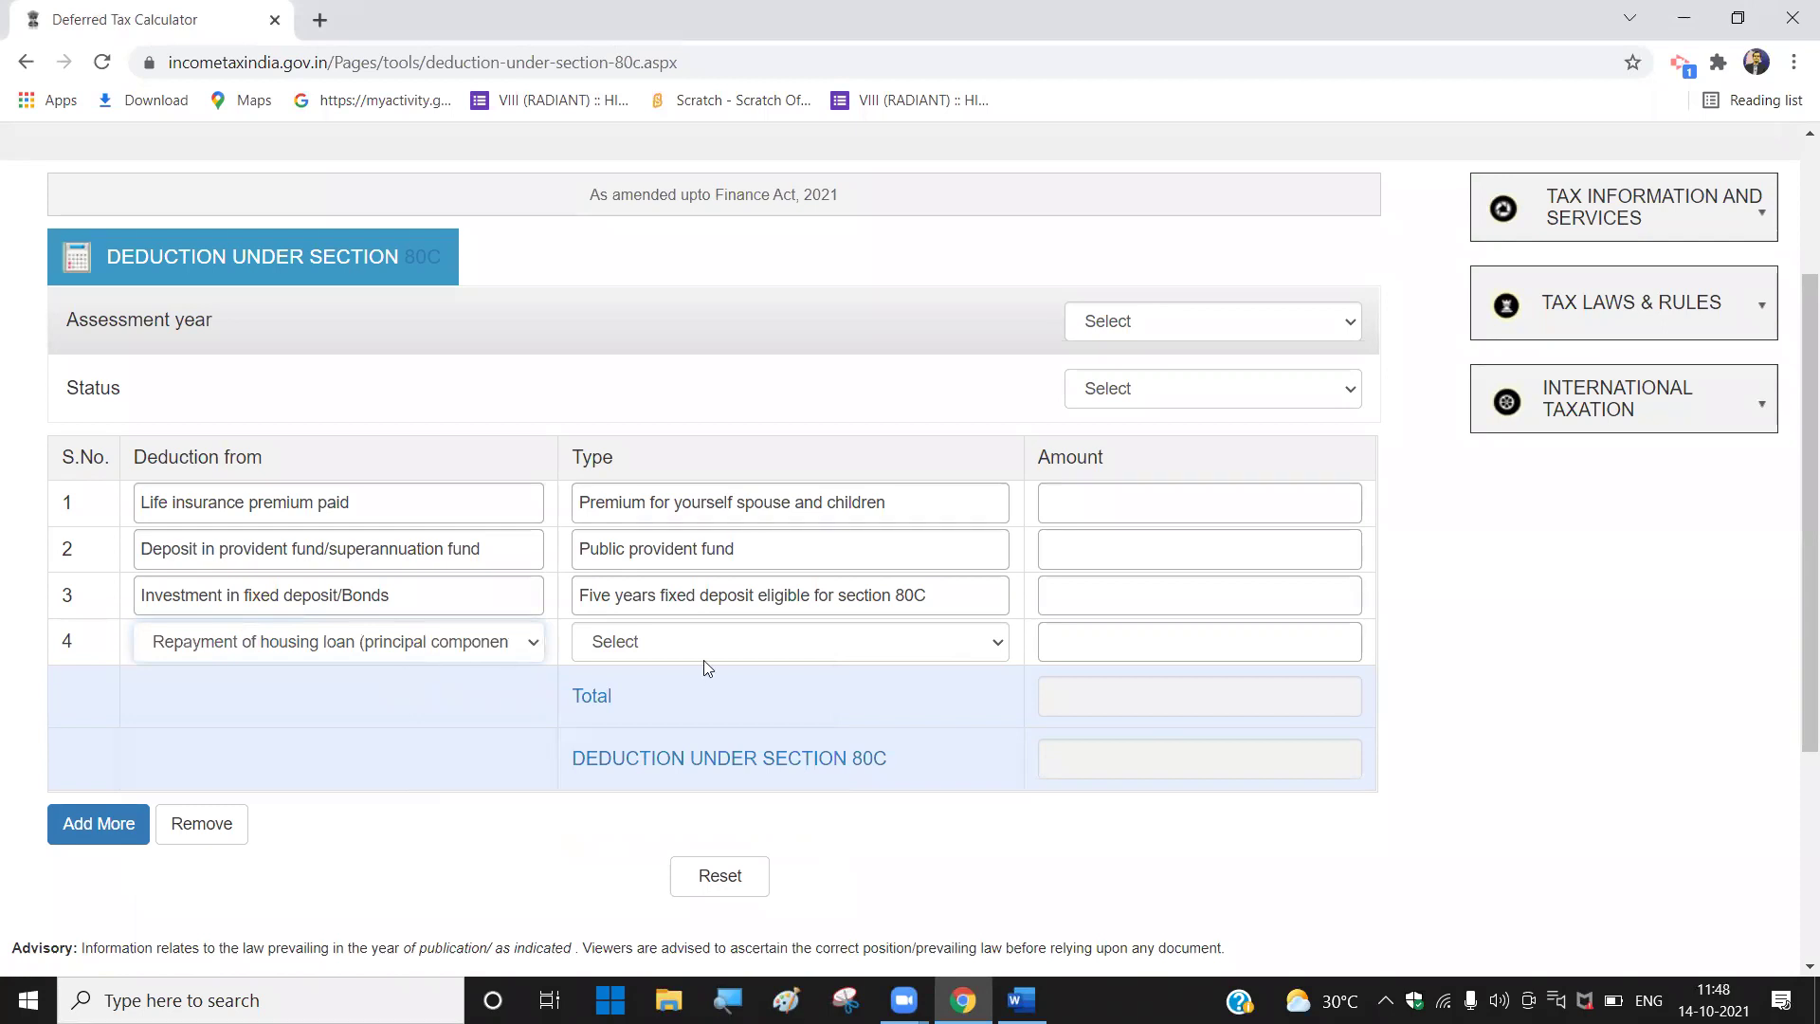
pyautogui.click(998, 649)
pyautogui.click(1634, 755)
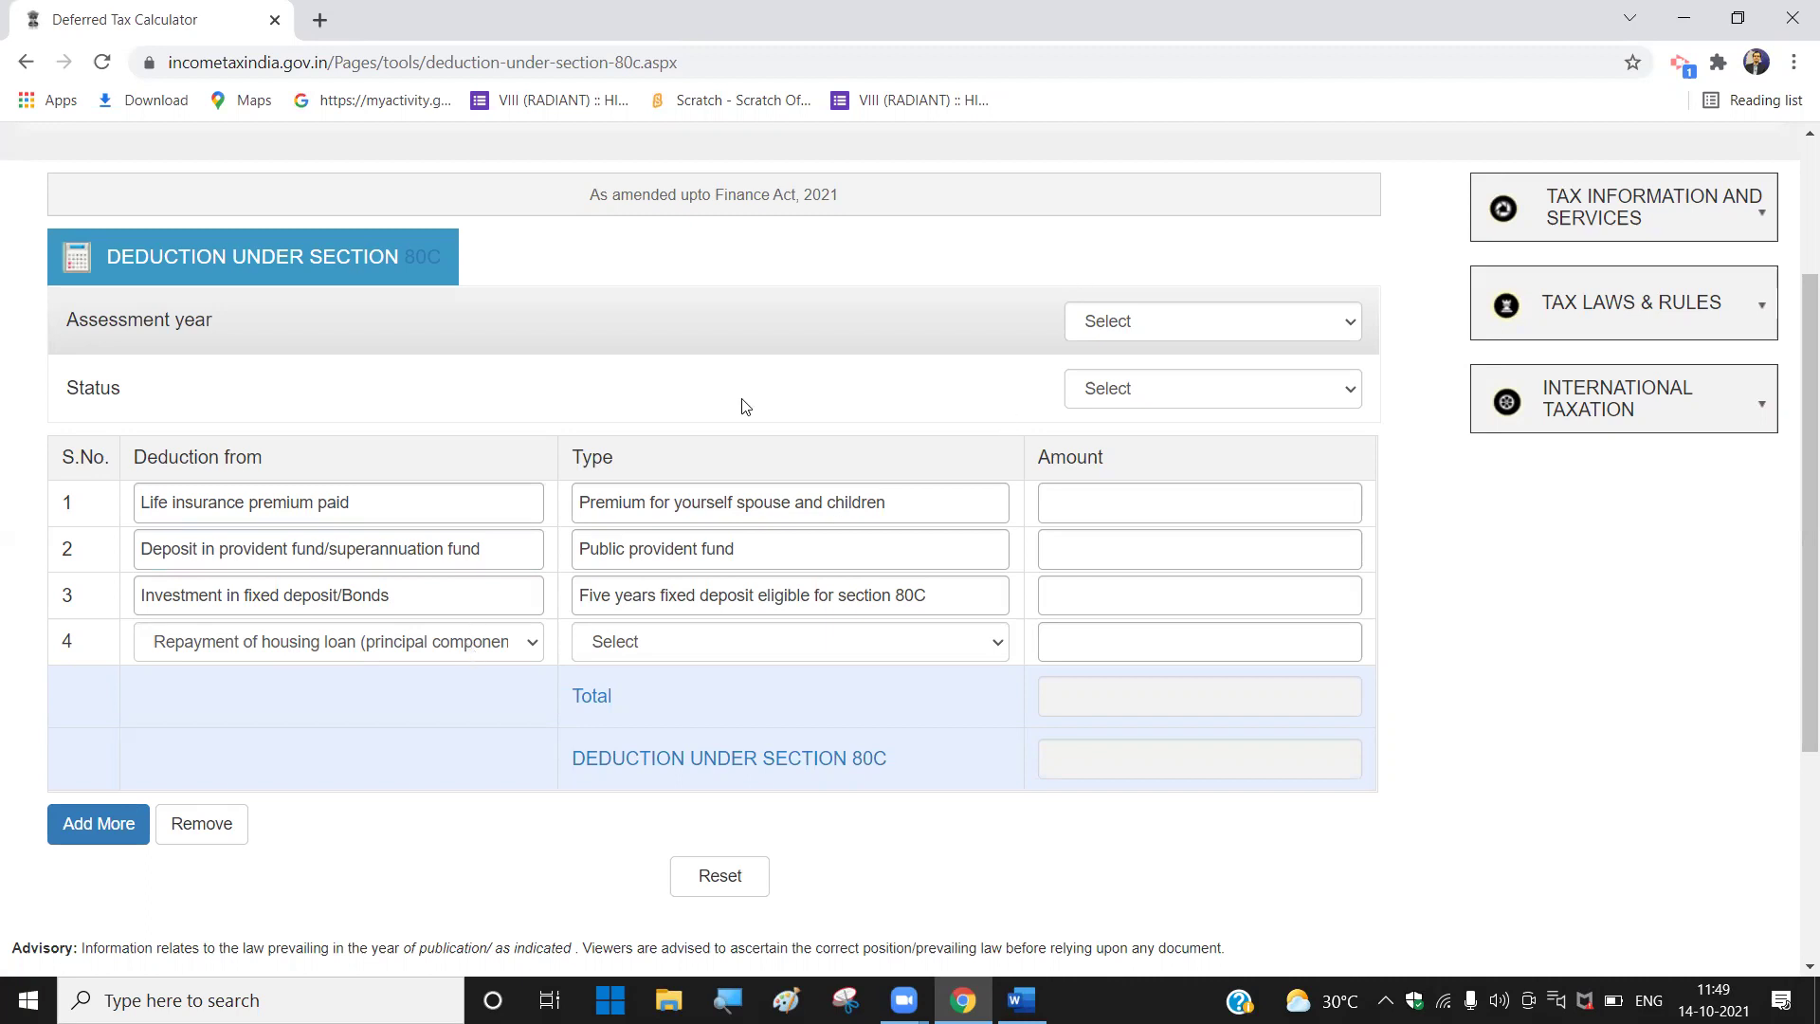
# Step: Set row 4's deduction to Stamp duty/registration fees/other expense for the residential house and review the remaining deduction options
pyautogui.click(533, 644)
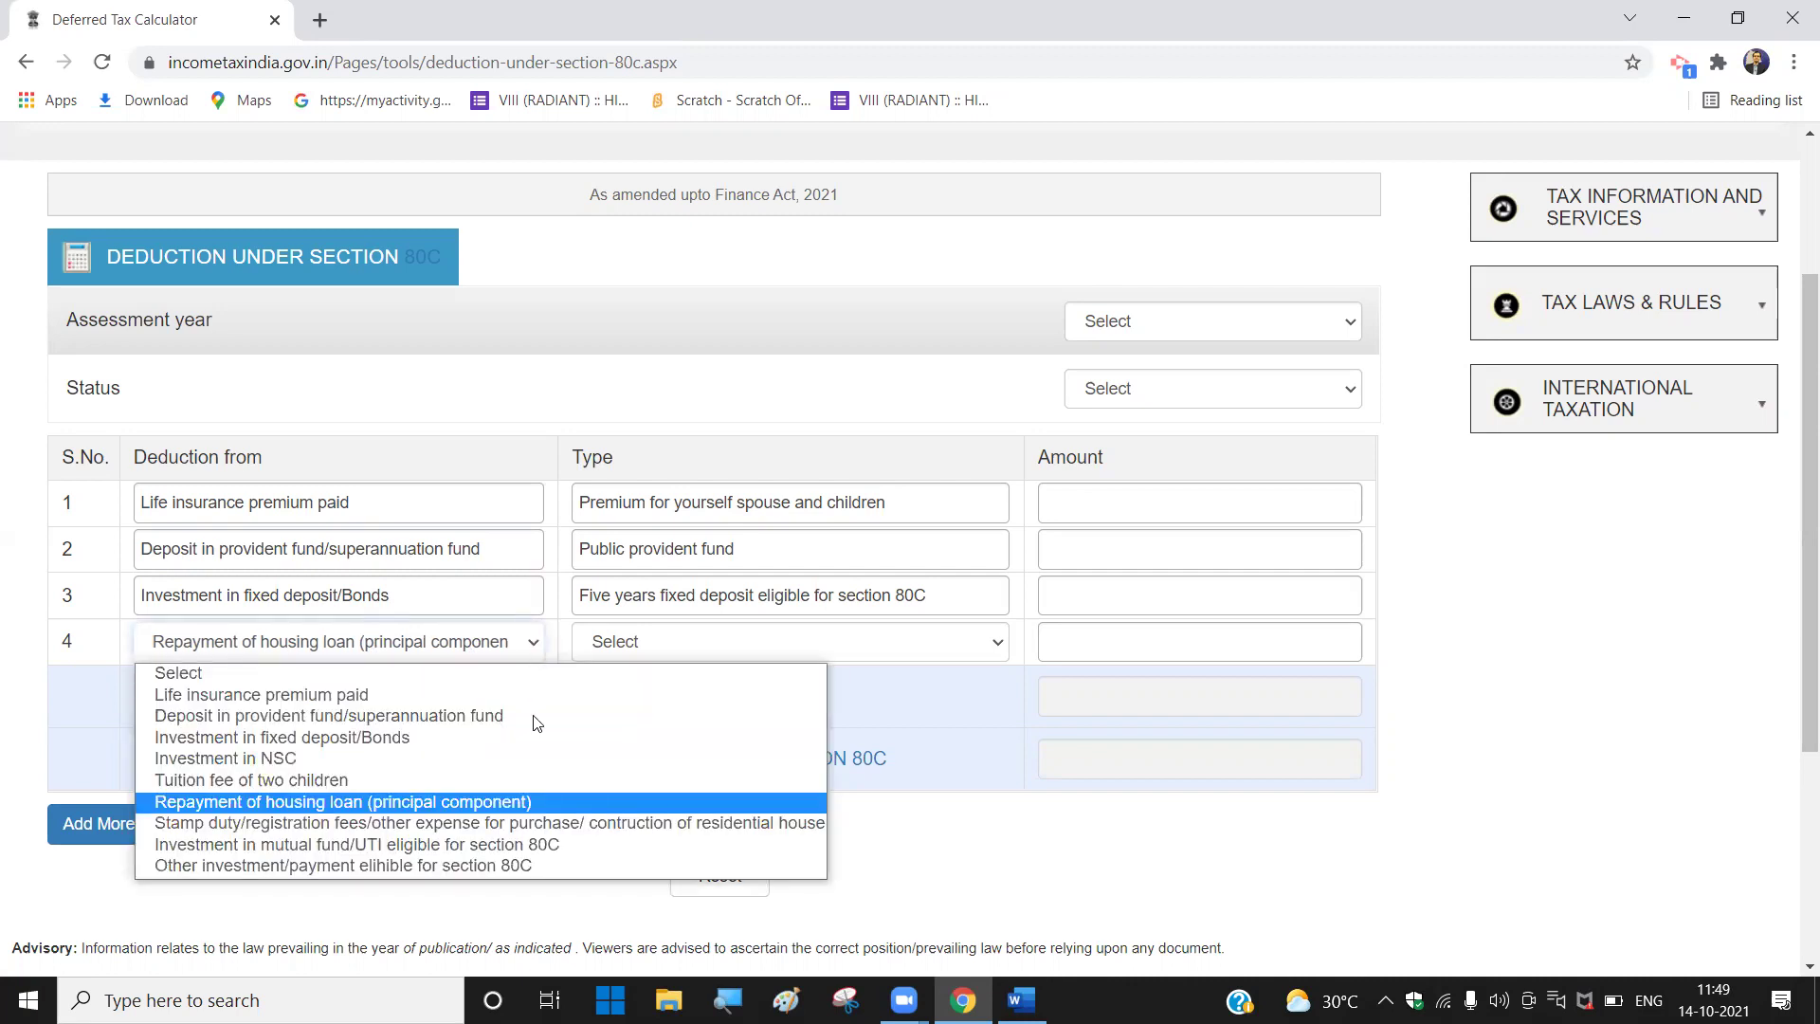
pyautogui.click(540, 821)
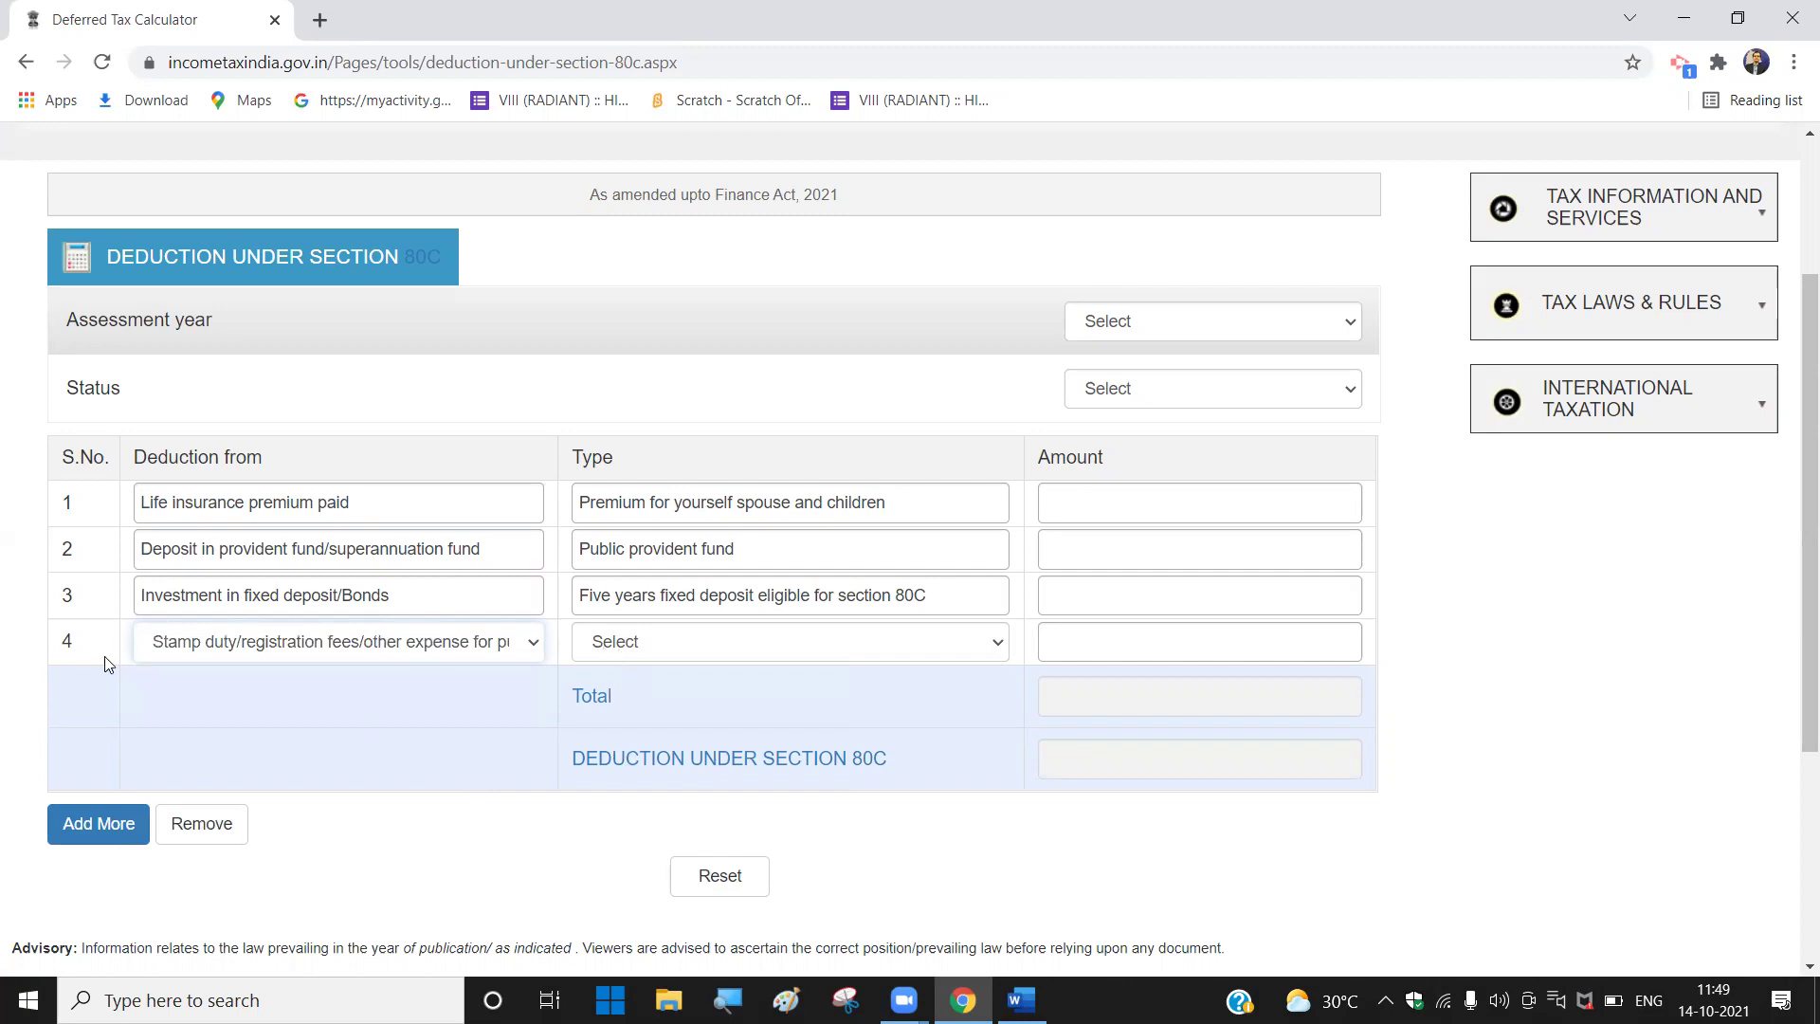
pyautogui.click(543, 648)
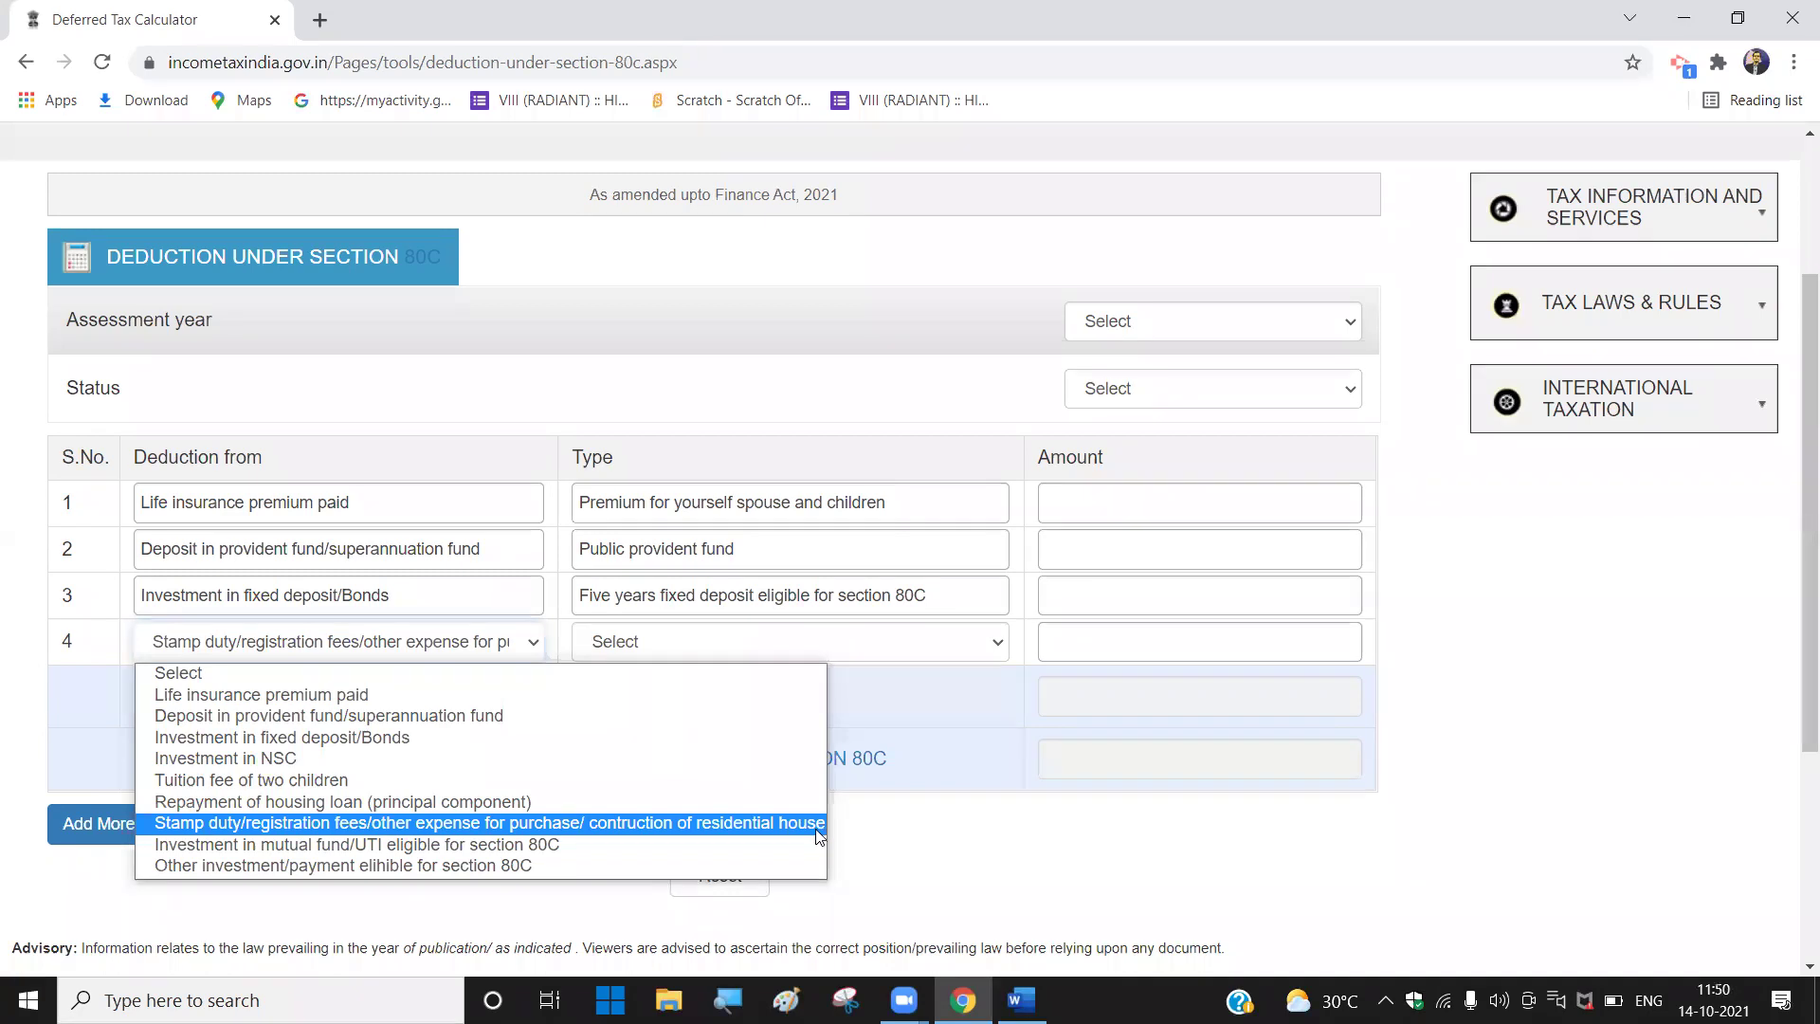
pyautogui.press('Home')
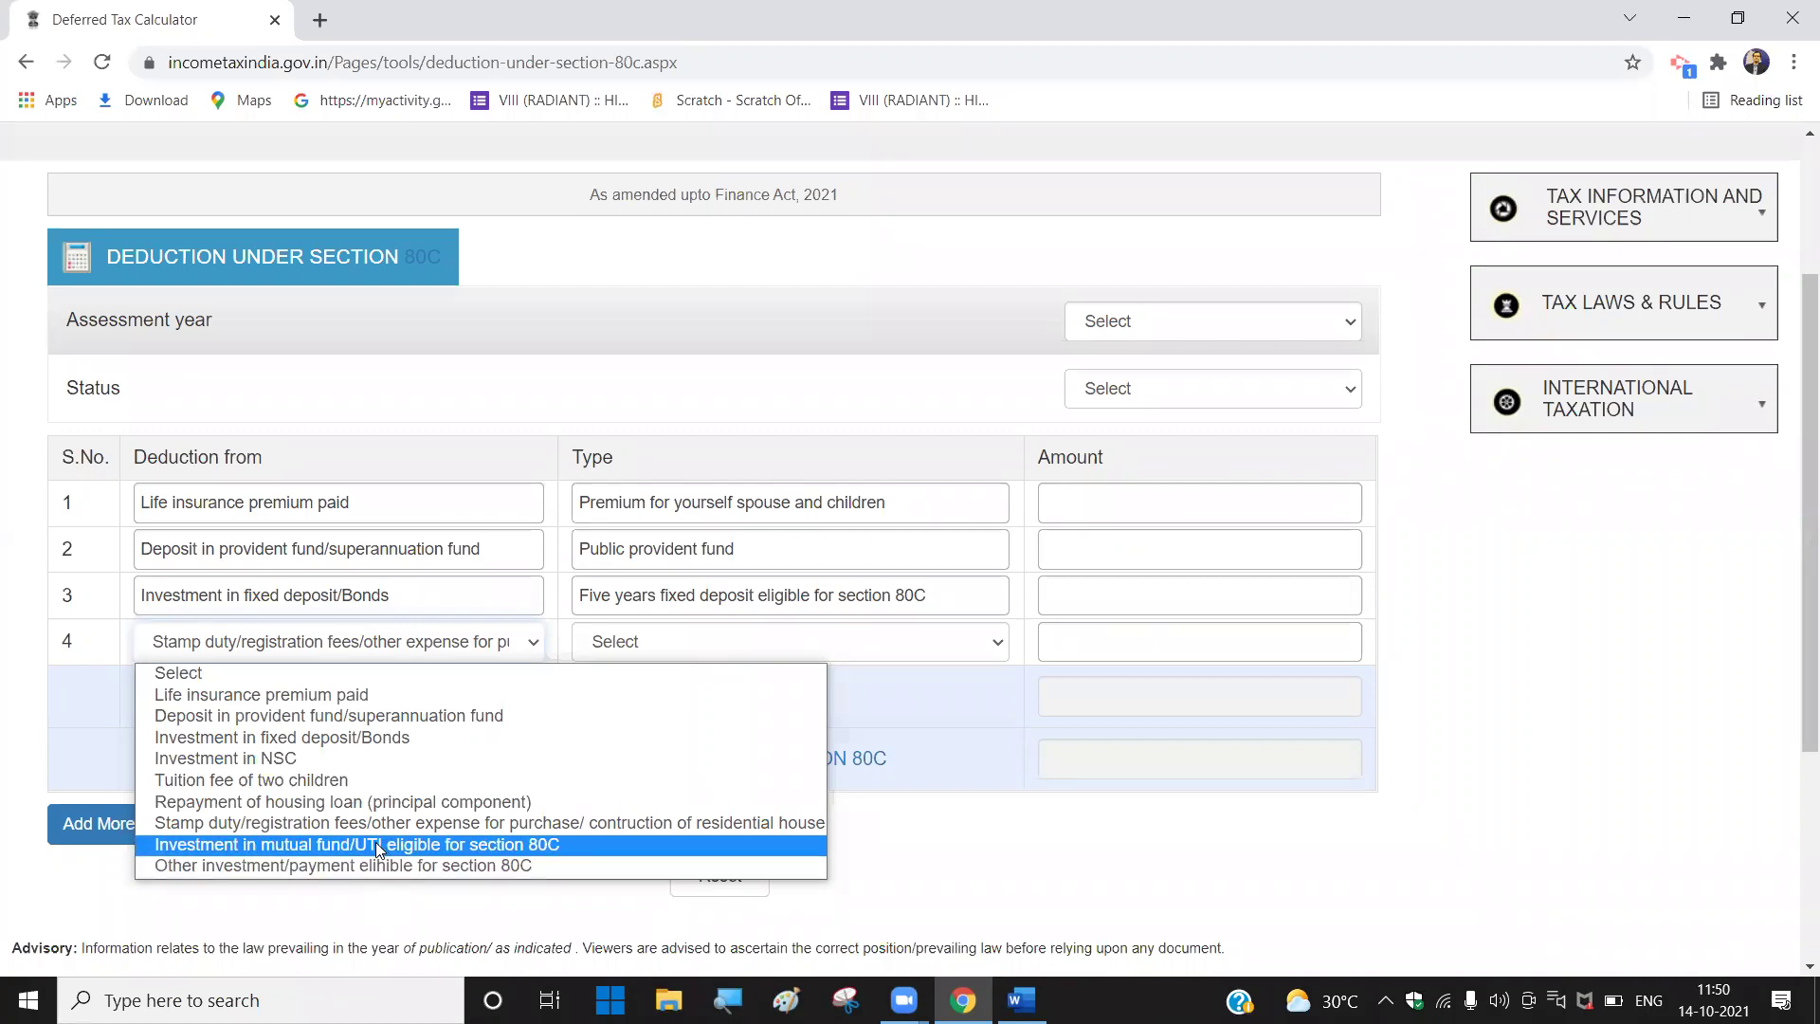
pyautogui.click(775, 306)
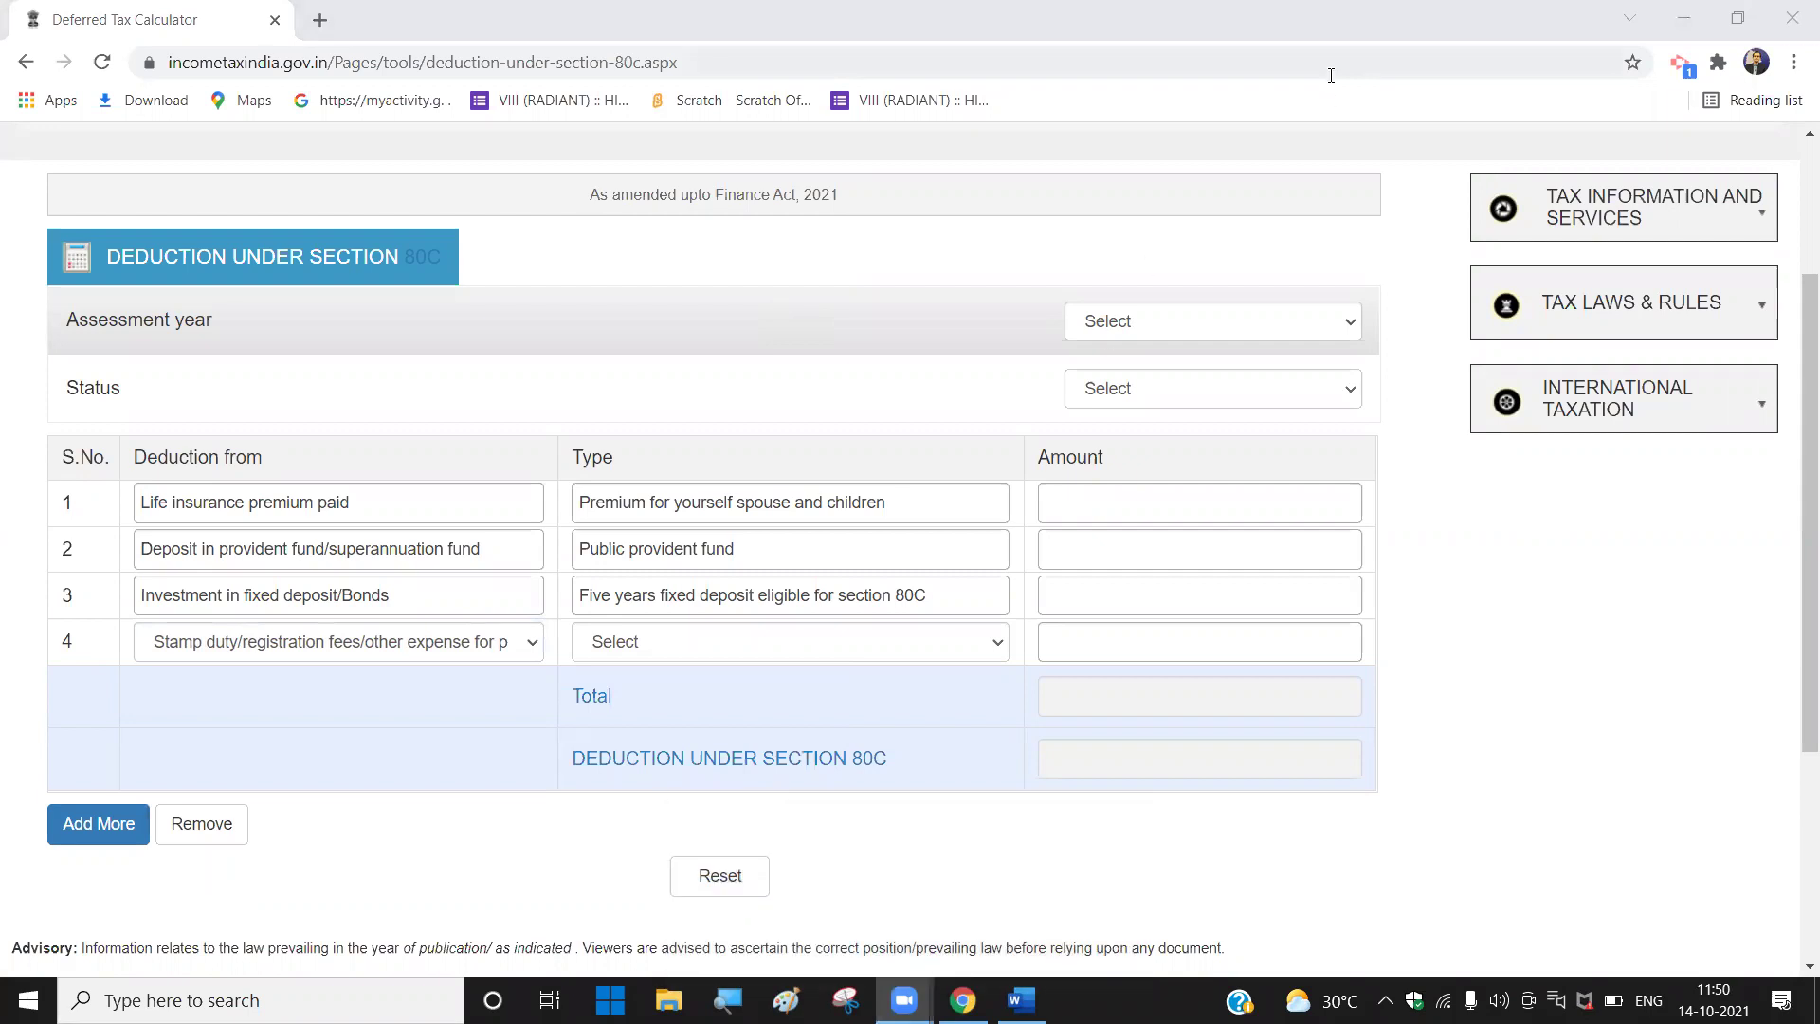
# Step: Handwrite "Unit Trust of India" in red across the upper part of the calculator, then clear the writing
pyautogui.moveTo(319, 314)
pyautogui.mouseDown()
pyautogui.moveTo(381, 315)
pyautogui.moveTo(428, 362)
pyautogui.moveTo(514, 363)
pyautogui.mouseUp()
pyautogui.click(487, 332)
pyautogui.moveTo(507, 276)
pyautogui.mouseDown()
pyautogui.moveTo(550, 360)
pyautogui.moveTo(532, 334)
pyautogui.mouseUp()
pyautogui.moveTo(616, 277)
pyautogui.mouseDown()
pyautogui.moveTo(633, 386)
pyautogui.moveTo(654, 244)
pyautogui.mouseUp()
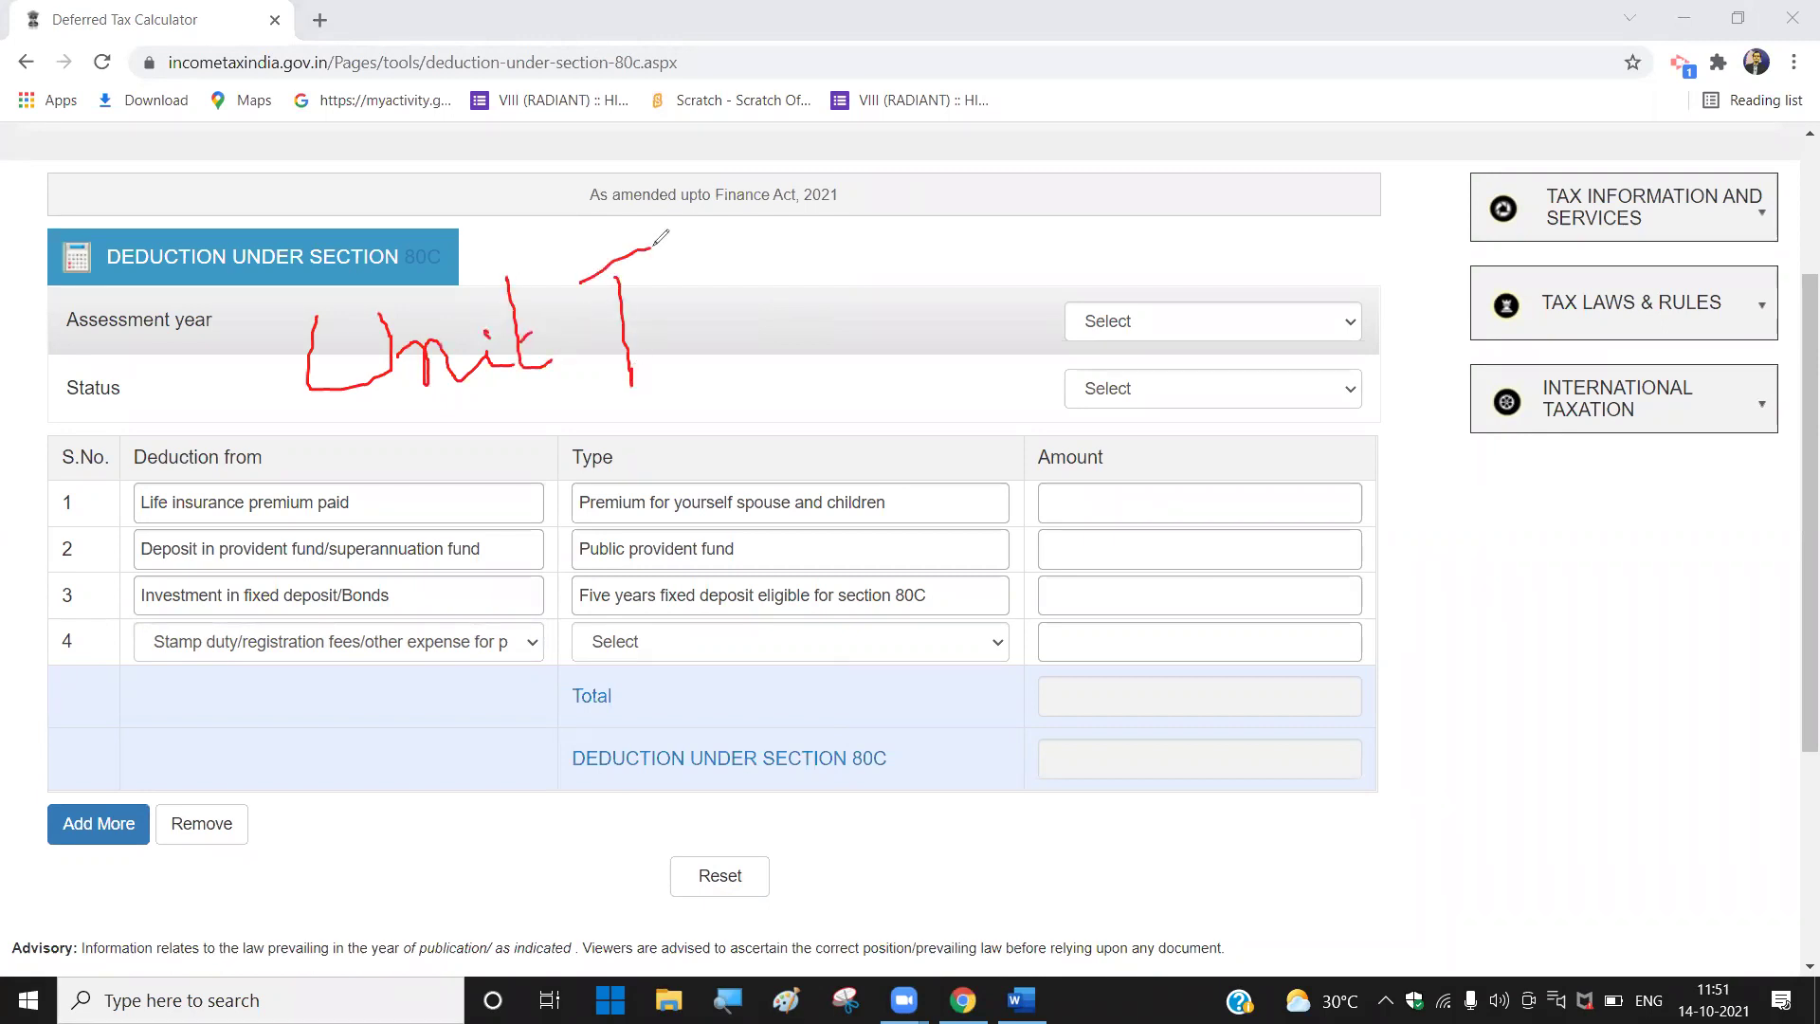
pyautogui.moveTo(657, 337)
pyautogui.mouseDown()
pyautogui.moveTo(711, 329)
pyautogui.moveTo(708, 353)
pyautogui.moveTo(748, 355)
pyautogui.moveTo(758, 377)
pyautogui.moveTo(804, 365)
pyautogui.moveTo(774, 381)
pyautogui.mouseUp()
pyautogui.moveTo(812, 272)
pyautogui.mouseDown()
pyautogui.moveTo(868, 349)
pyautogui.moveTo(843, 296)
pyautogui.moveTo(925, 341)
pyautogui.moveTo(988, 209)
pyautogui.mouseUp()
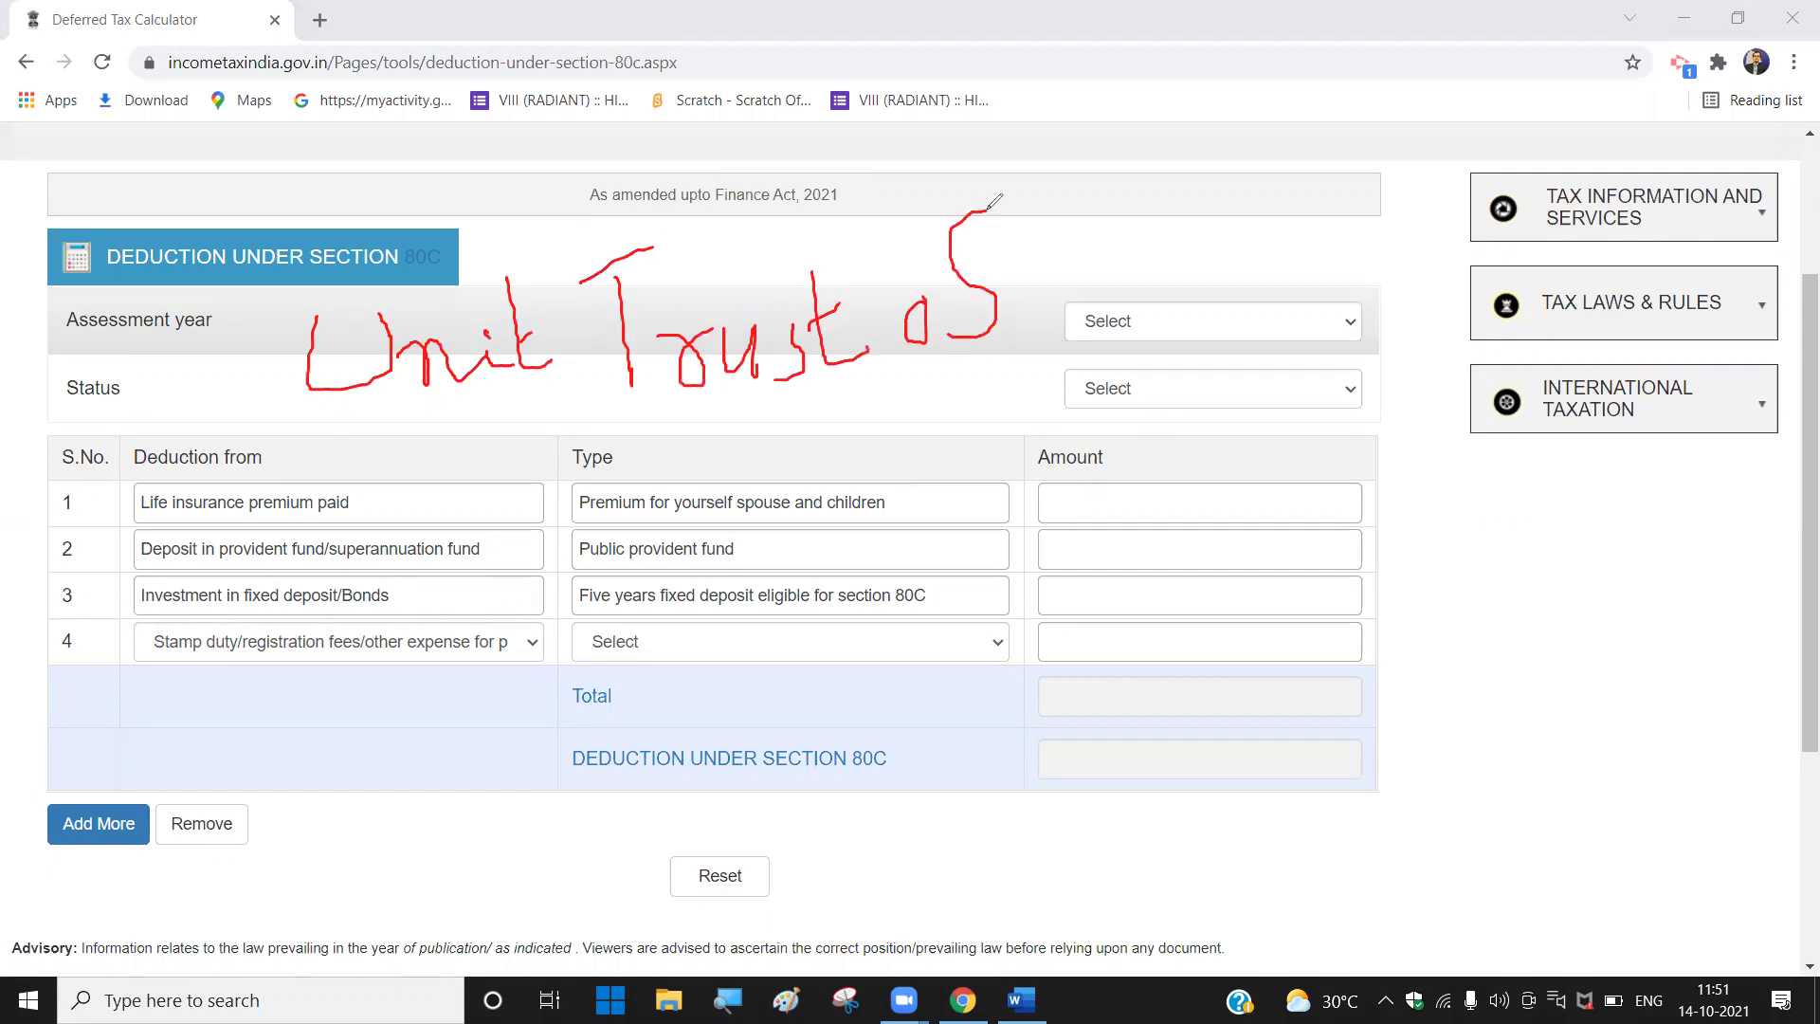
pyautogui.moveTo(951, 284); pyautogui.dragTo(1032, 272)
pyautogui.moveTo(1112, 220); pyautogui.dragTo(1137, 308)
pyautogui.moveTo(1050, 241); pyautogui.dragTo(1182, 183)
pyautogui.moveTo(1103, 317); pyautogui.dragTo(1210, 298)
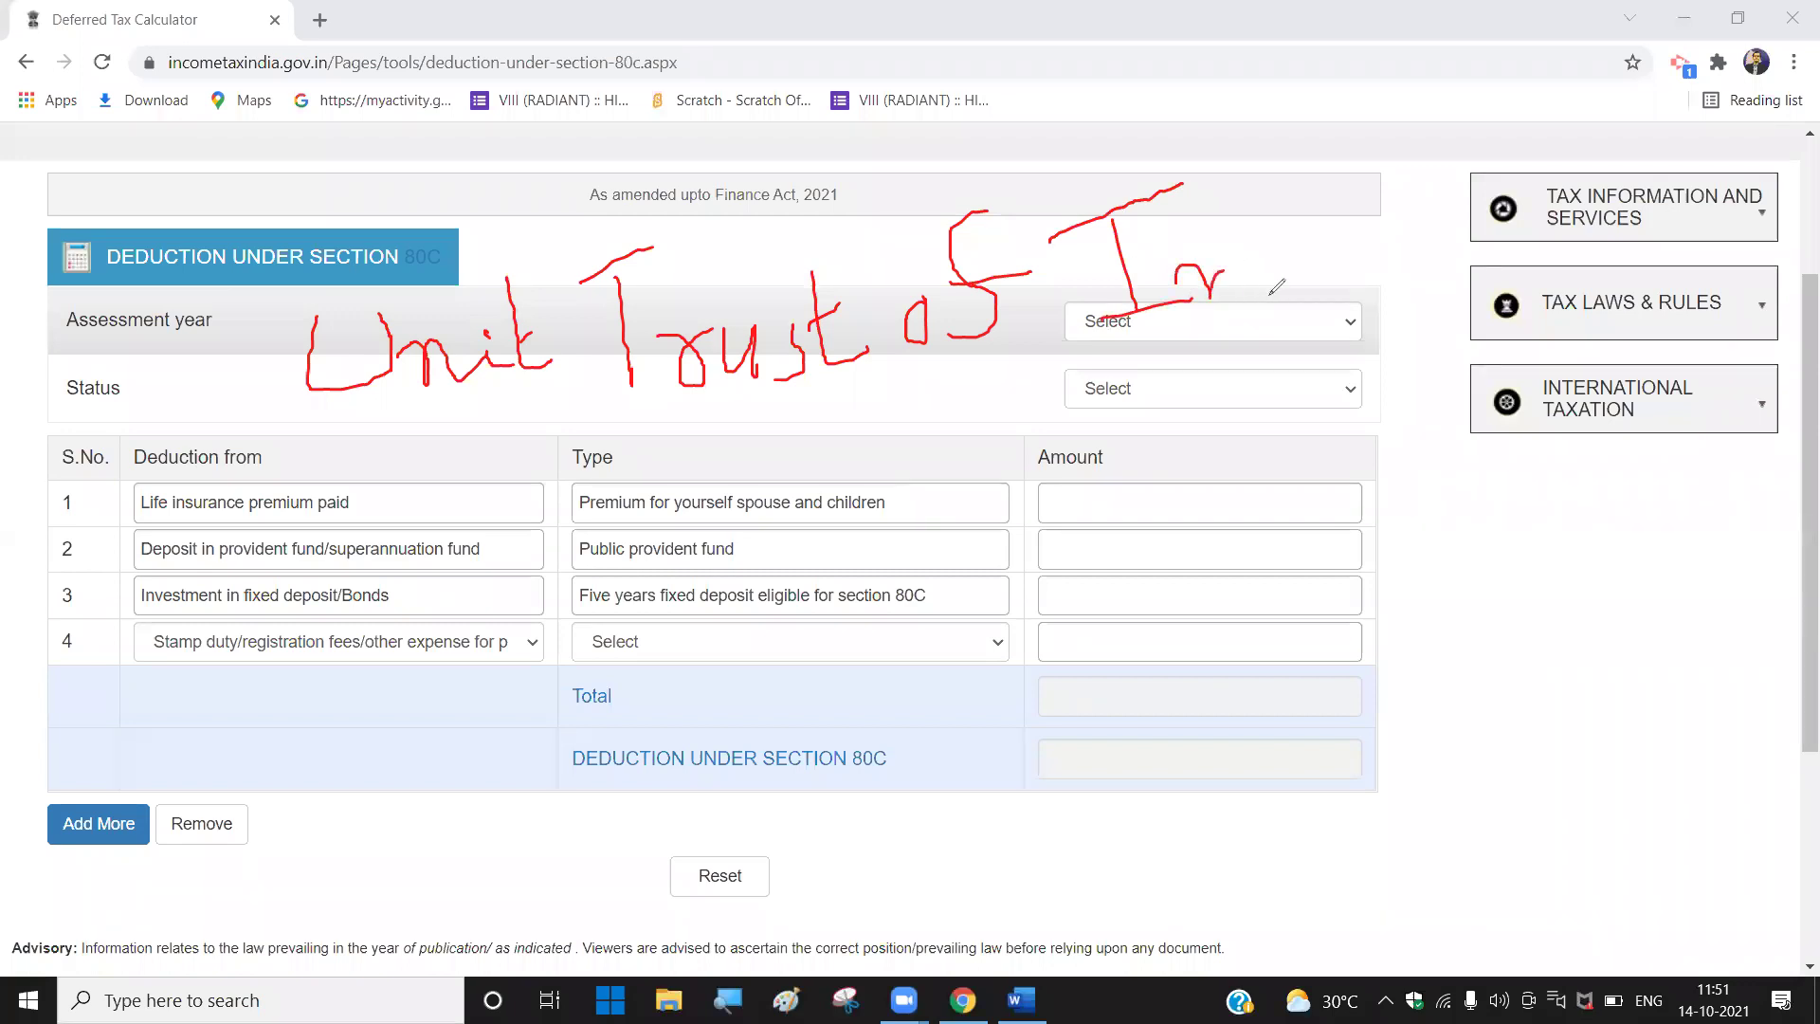
pyautogui.moveTo(1295, 192)
pyautogui.mouseDown()
pyautogui.moveTo(1312, 262)
pyautogui.moveTo(1275, 292)
pyautogui.moveTo(1337, 245)
pyautogui.moveTo(1394, 261)
pyautogui.moveTo(1385, 282)
pyautogui.moveTo(1413, 249)
pyautogui.moveTo(1427, 284)
pyautogui.mouseUp()
pyautogui.click(1370, 229)
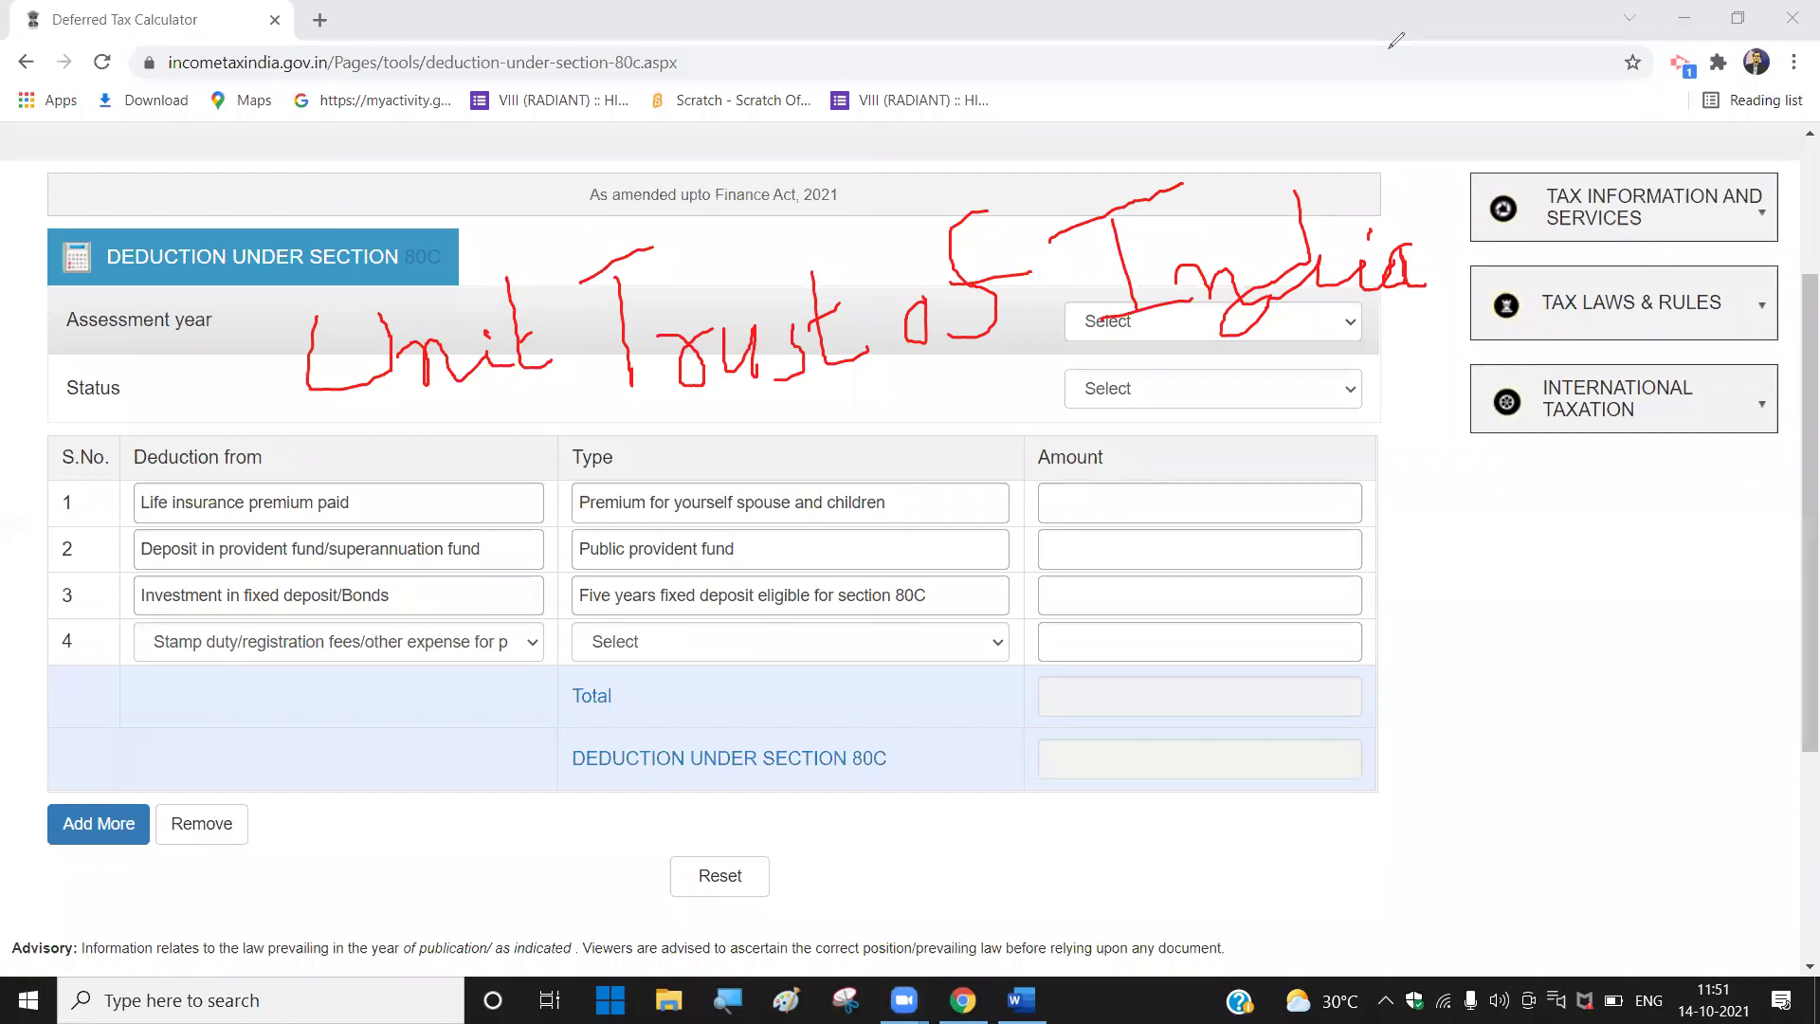
pyautogui.press('Escape')
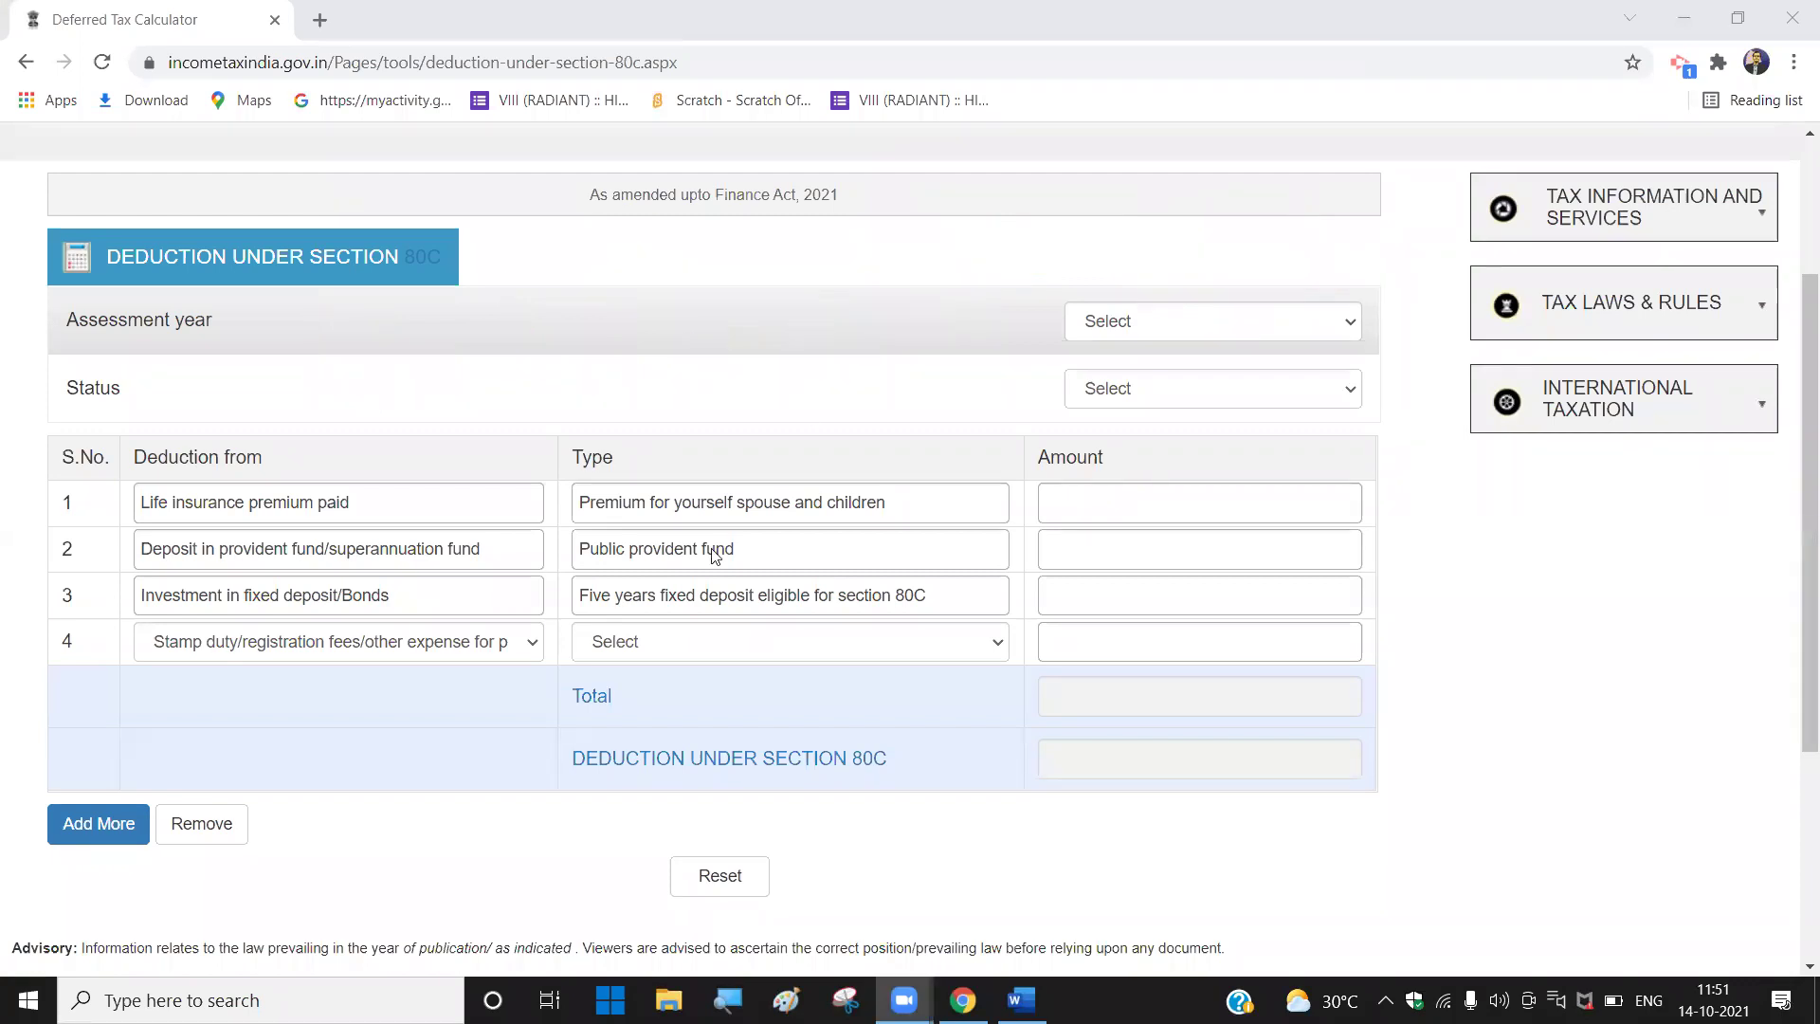
# Step: Set row 4's deduction to Other investment/payment elihible for section 80C and check its available types
pyautogui.click(533, 643)
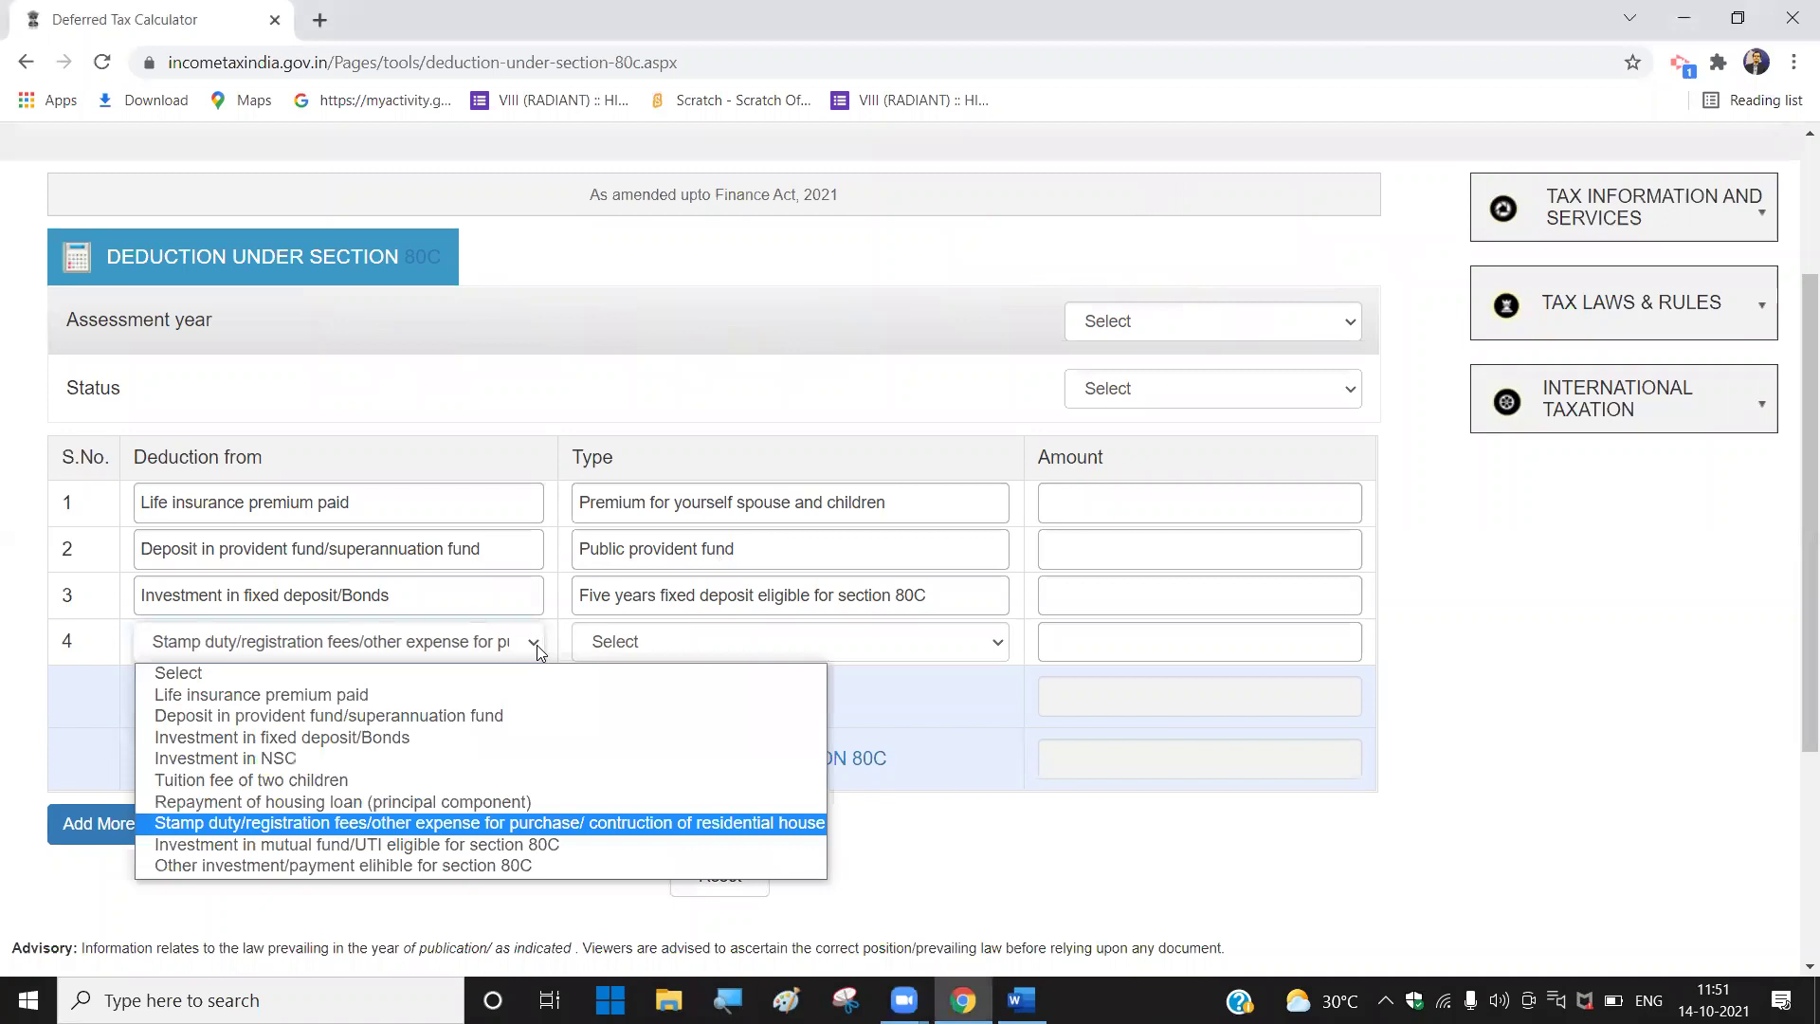
pyautogui.click(509, 864)
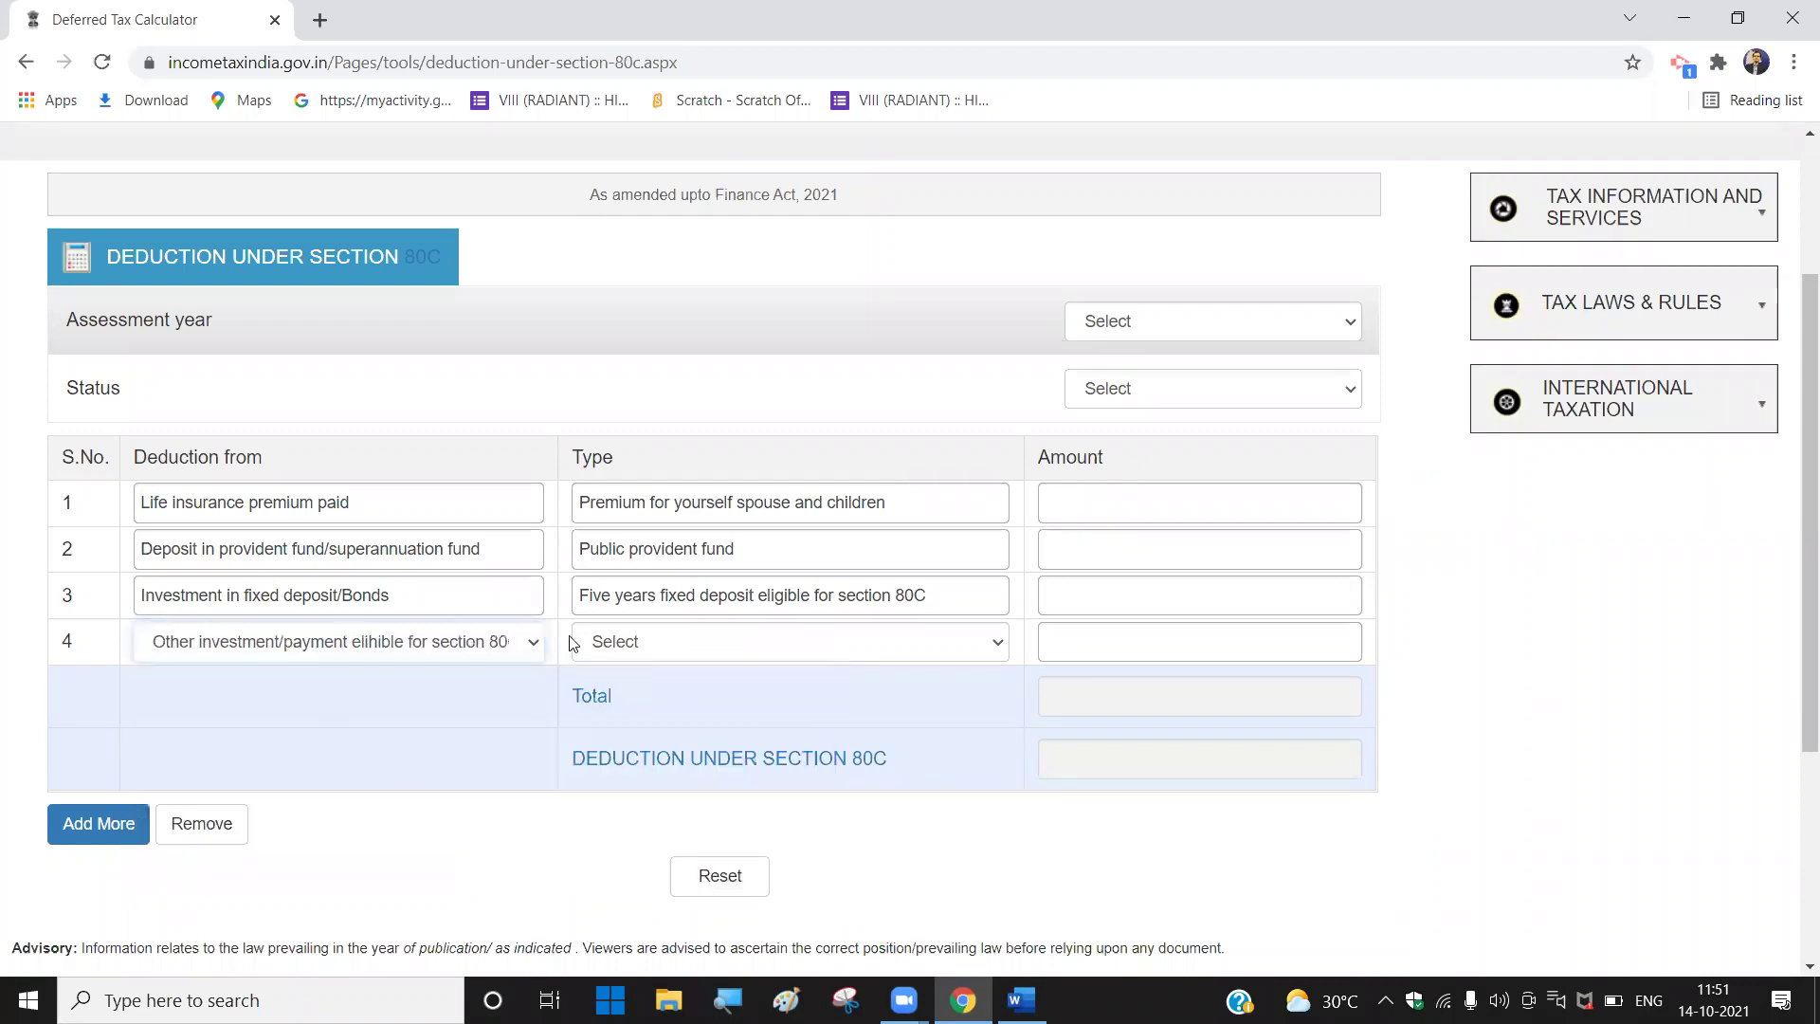
pyautogui.click(988, 644)
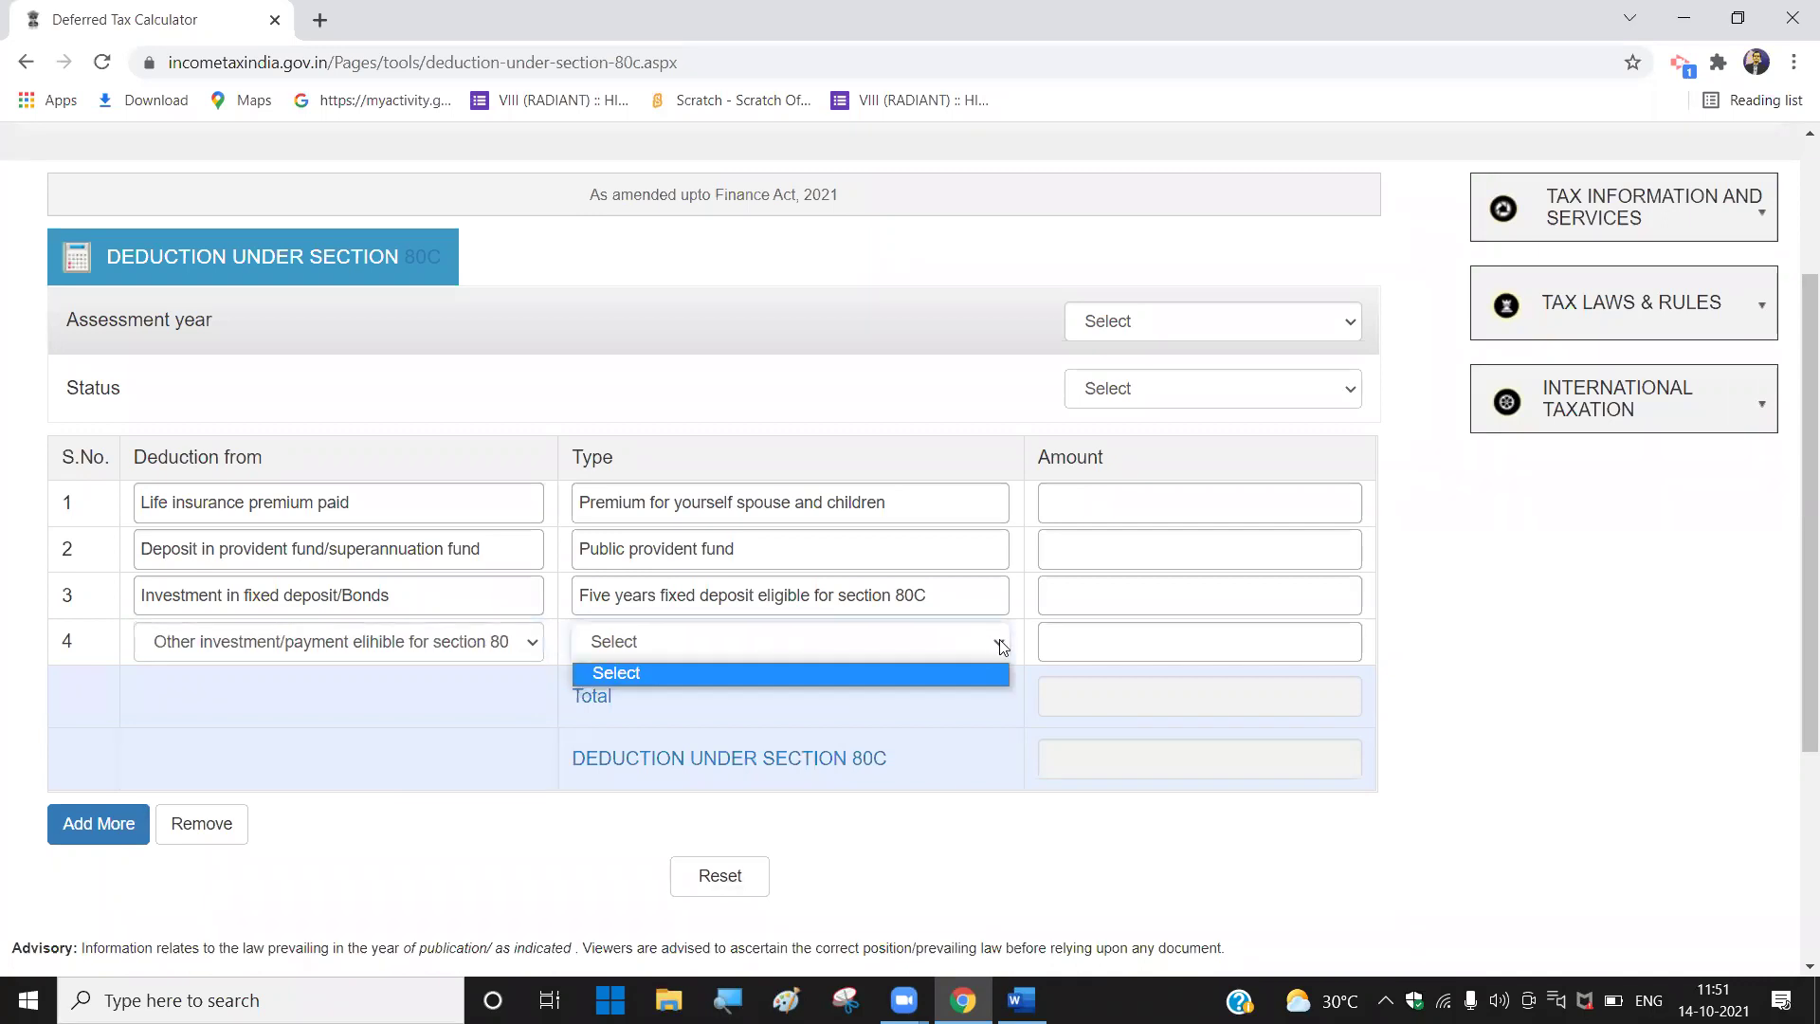
pyautogui.click(1003, 647)
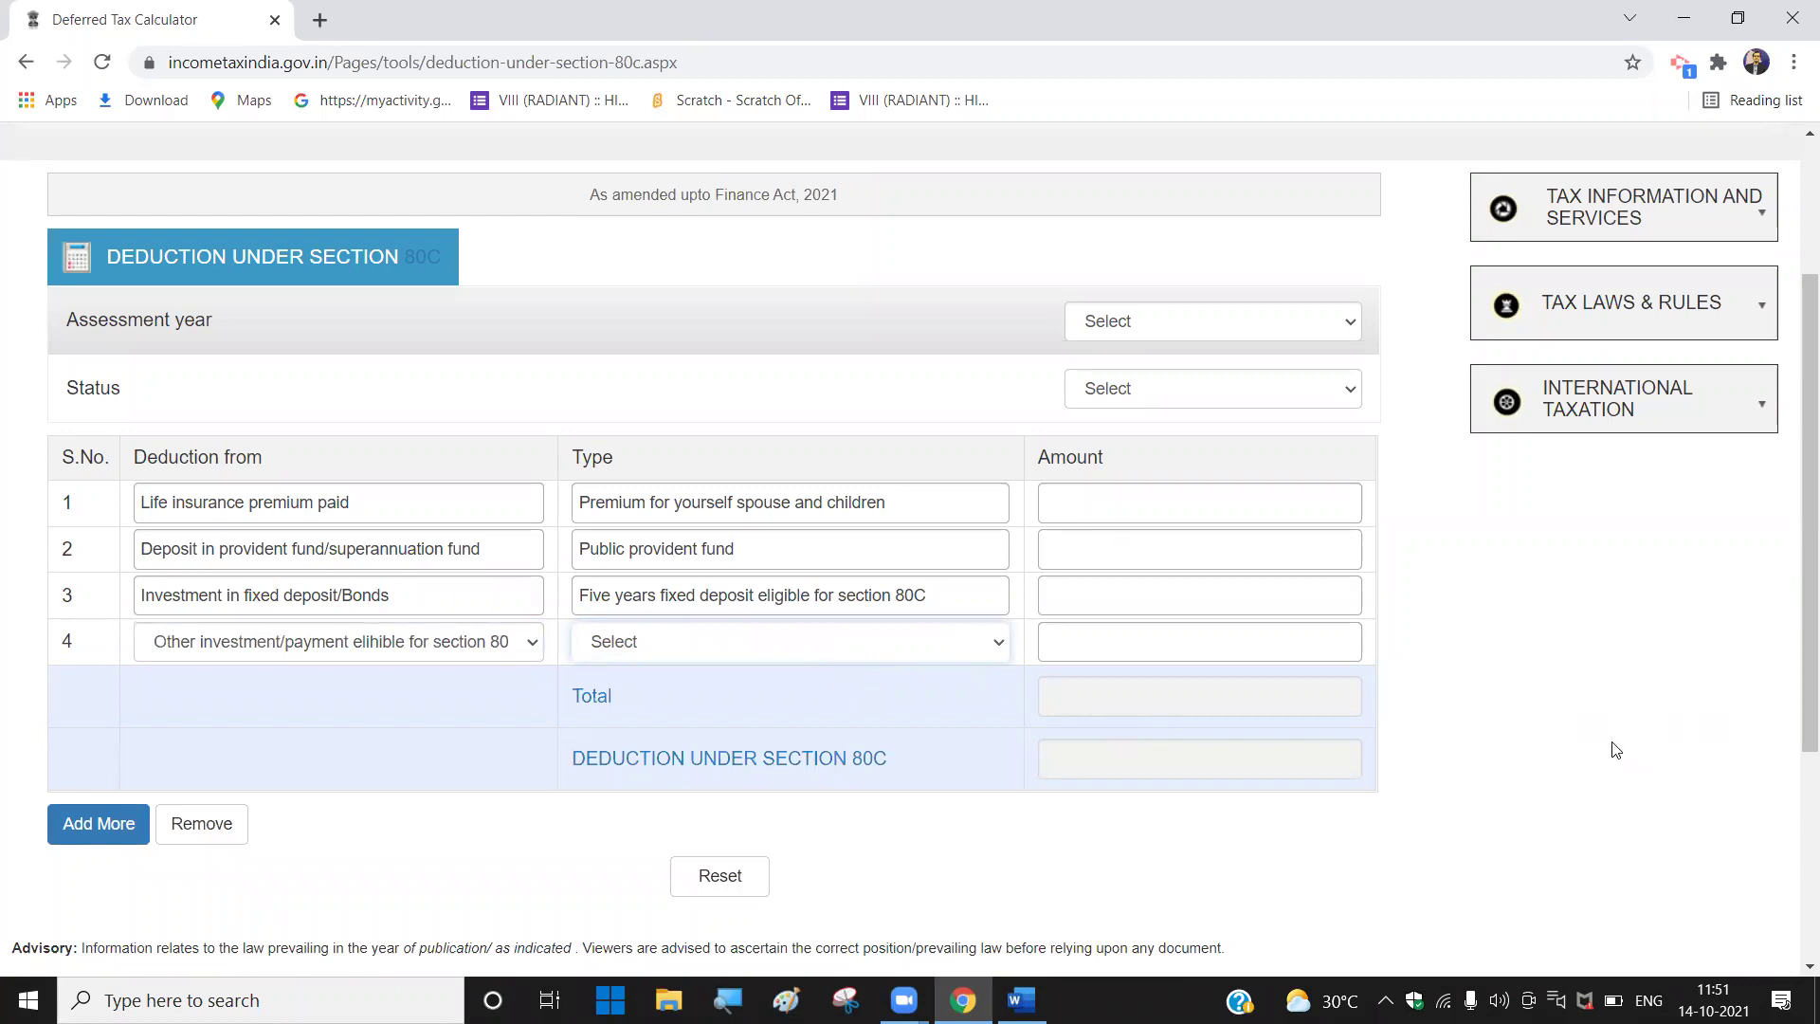
# Step: Circle the Income Tax Department logo and name in the page header in red, then clear the drawings
pyautogui.scroll(3, 1282, 579)
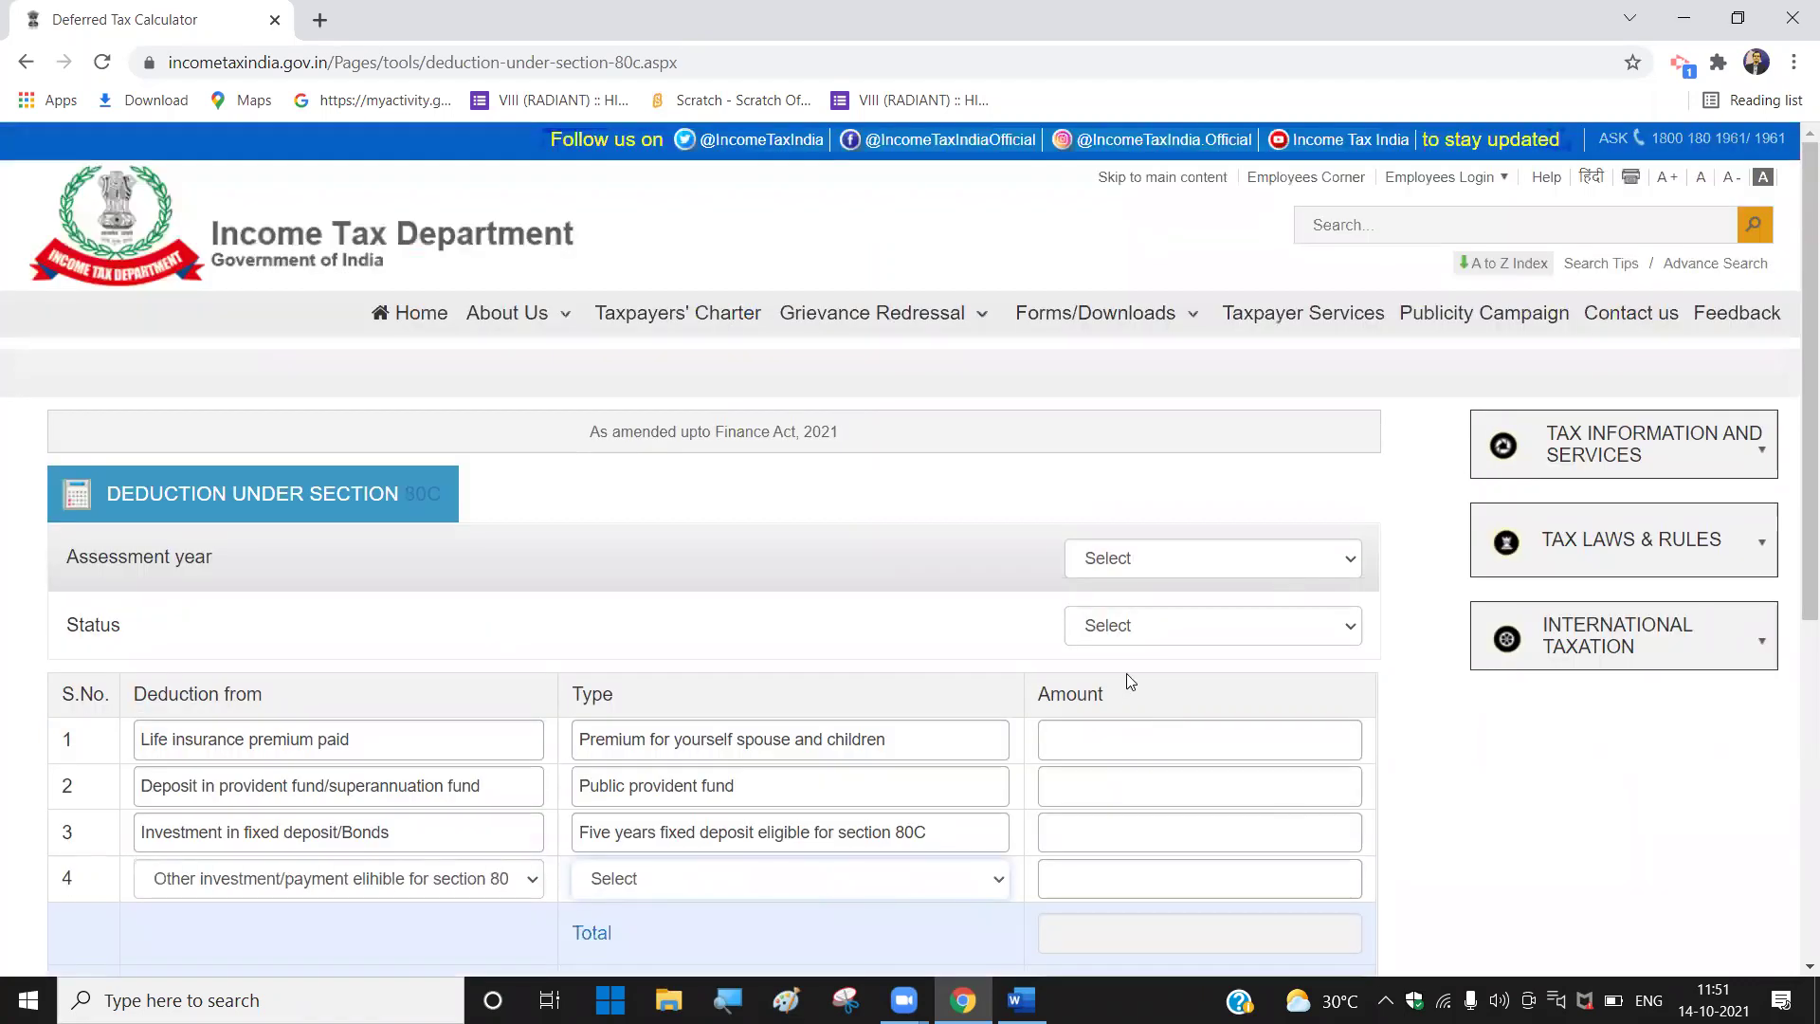
pyautogui.scroll(-1, 1128, 682)
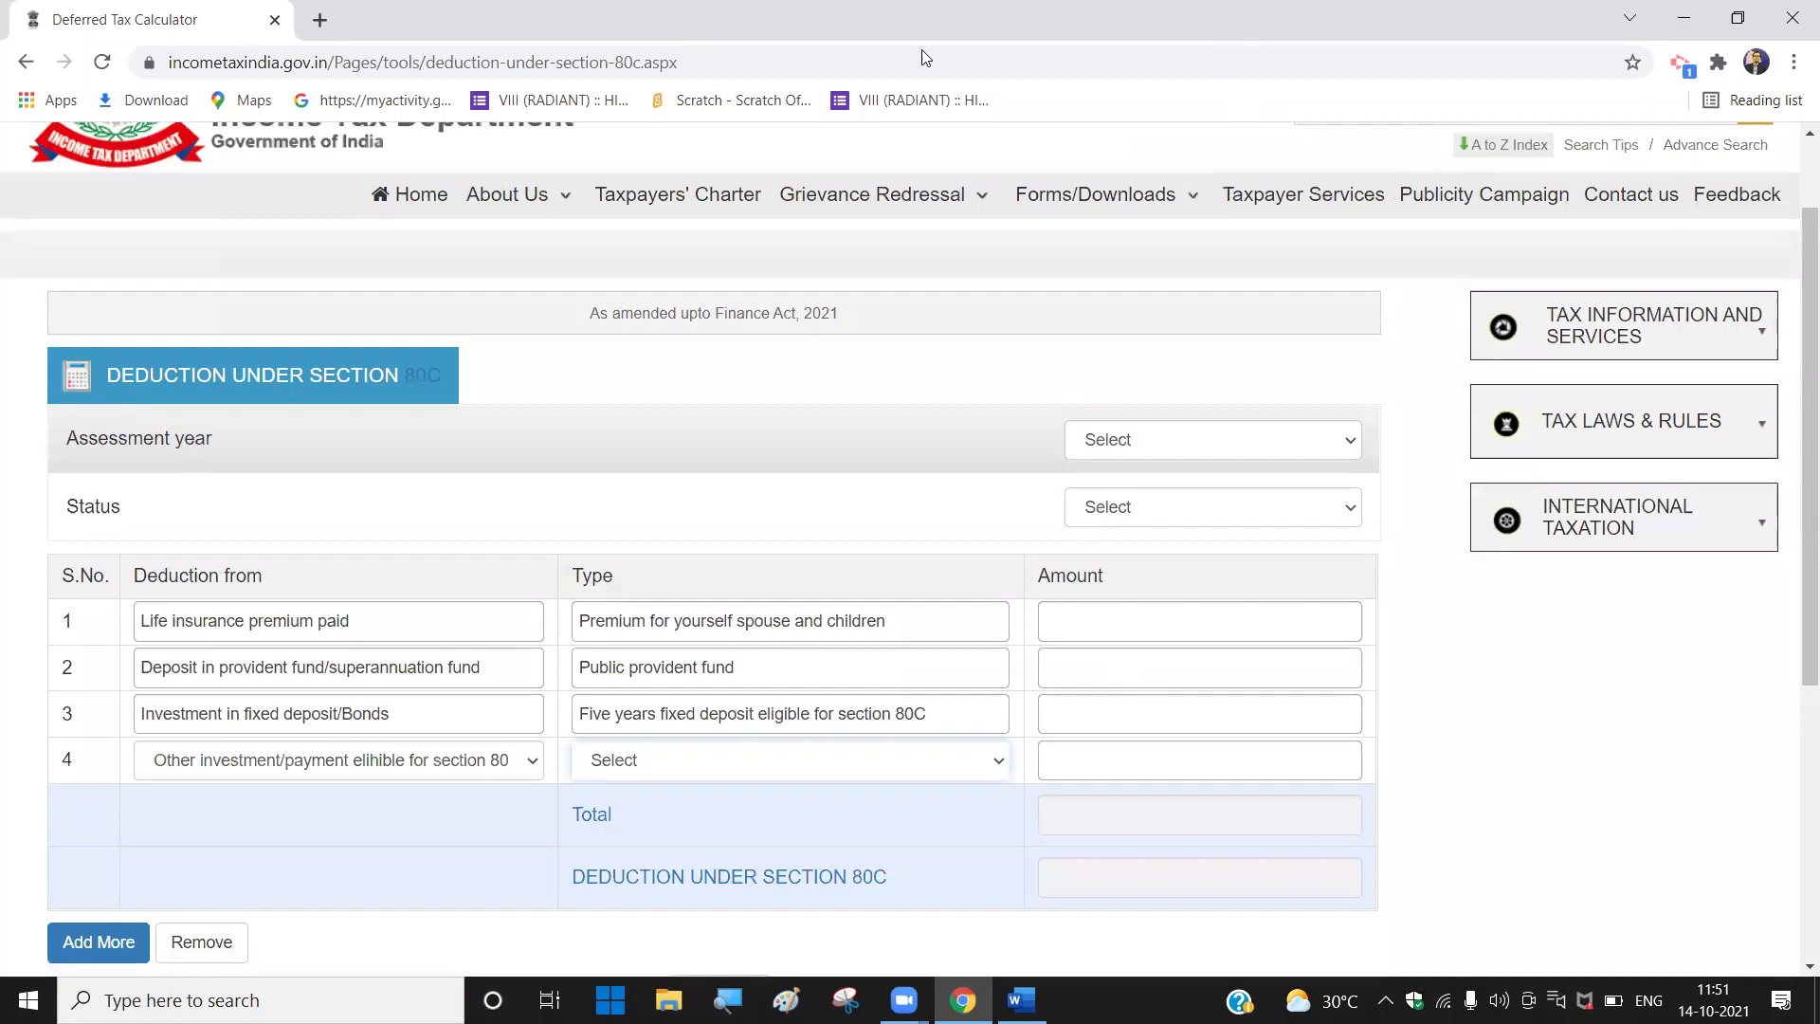
pyautogui.scroll(2, 251, 239)
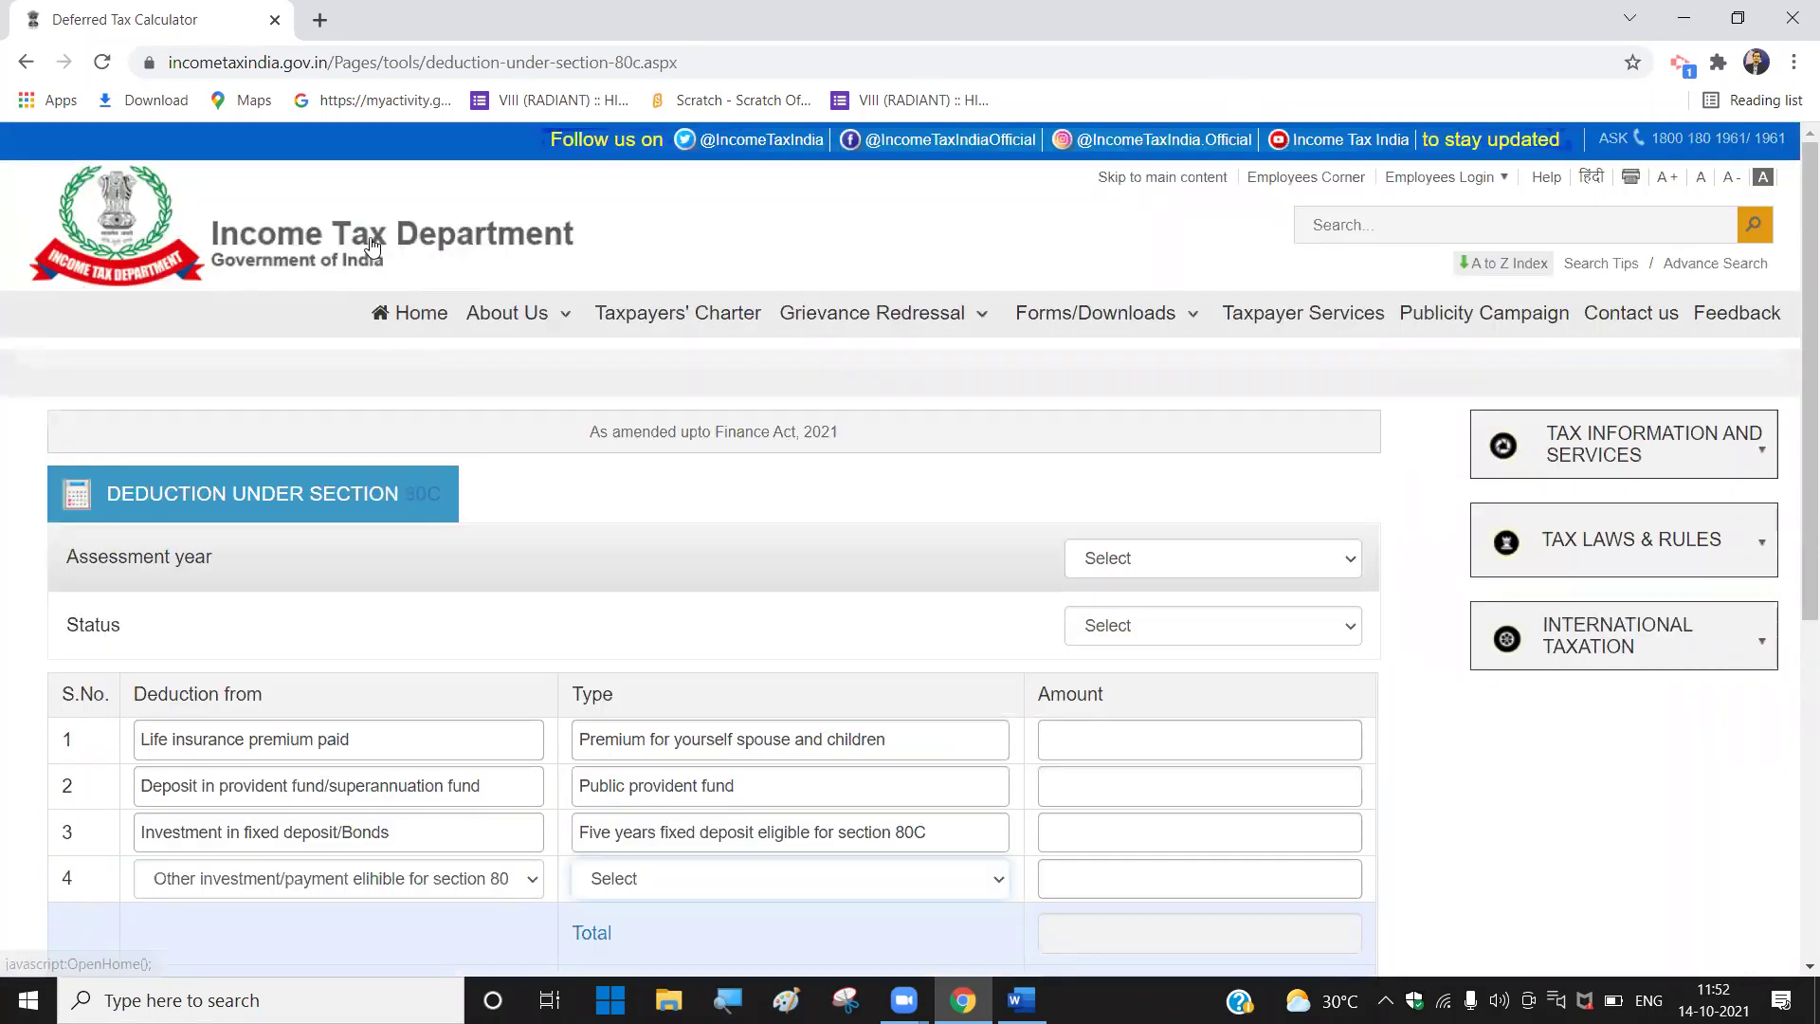
pyautogui.moveTo(204, 275)
pyautogui.mouseDown()
pyautogui.moveTo(545, 273)
pyautogui.moveTo(637, 227)
pyautogui.moveTo(493, 178)
pyautogui.moveTo(95, 145)
pyautogui.moveTo(38, 269)
pyautogui.mouseUp()
pyautogui.moveTo(92, 202)
pyautogui.mouseDown()
pyautogui.moveTo(210, 189)
pyautogui.moveTo(220, 275)
pyautogui.moveTo(26, 275)
pyautogui.moveTo(90, 155)
pyautogui.moveTo(210, 223)
pyautogui.moveTo(194, 302)
pyautogui.moveTo(52, 279)
pyautogui.moveTo(133, 134)
pyautogui.mouseUp()
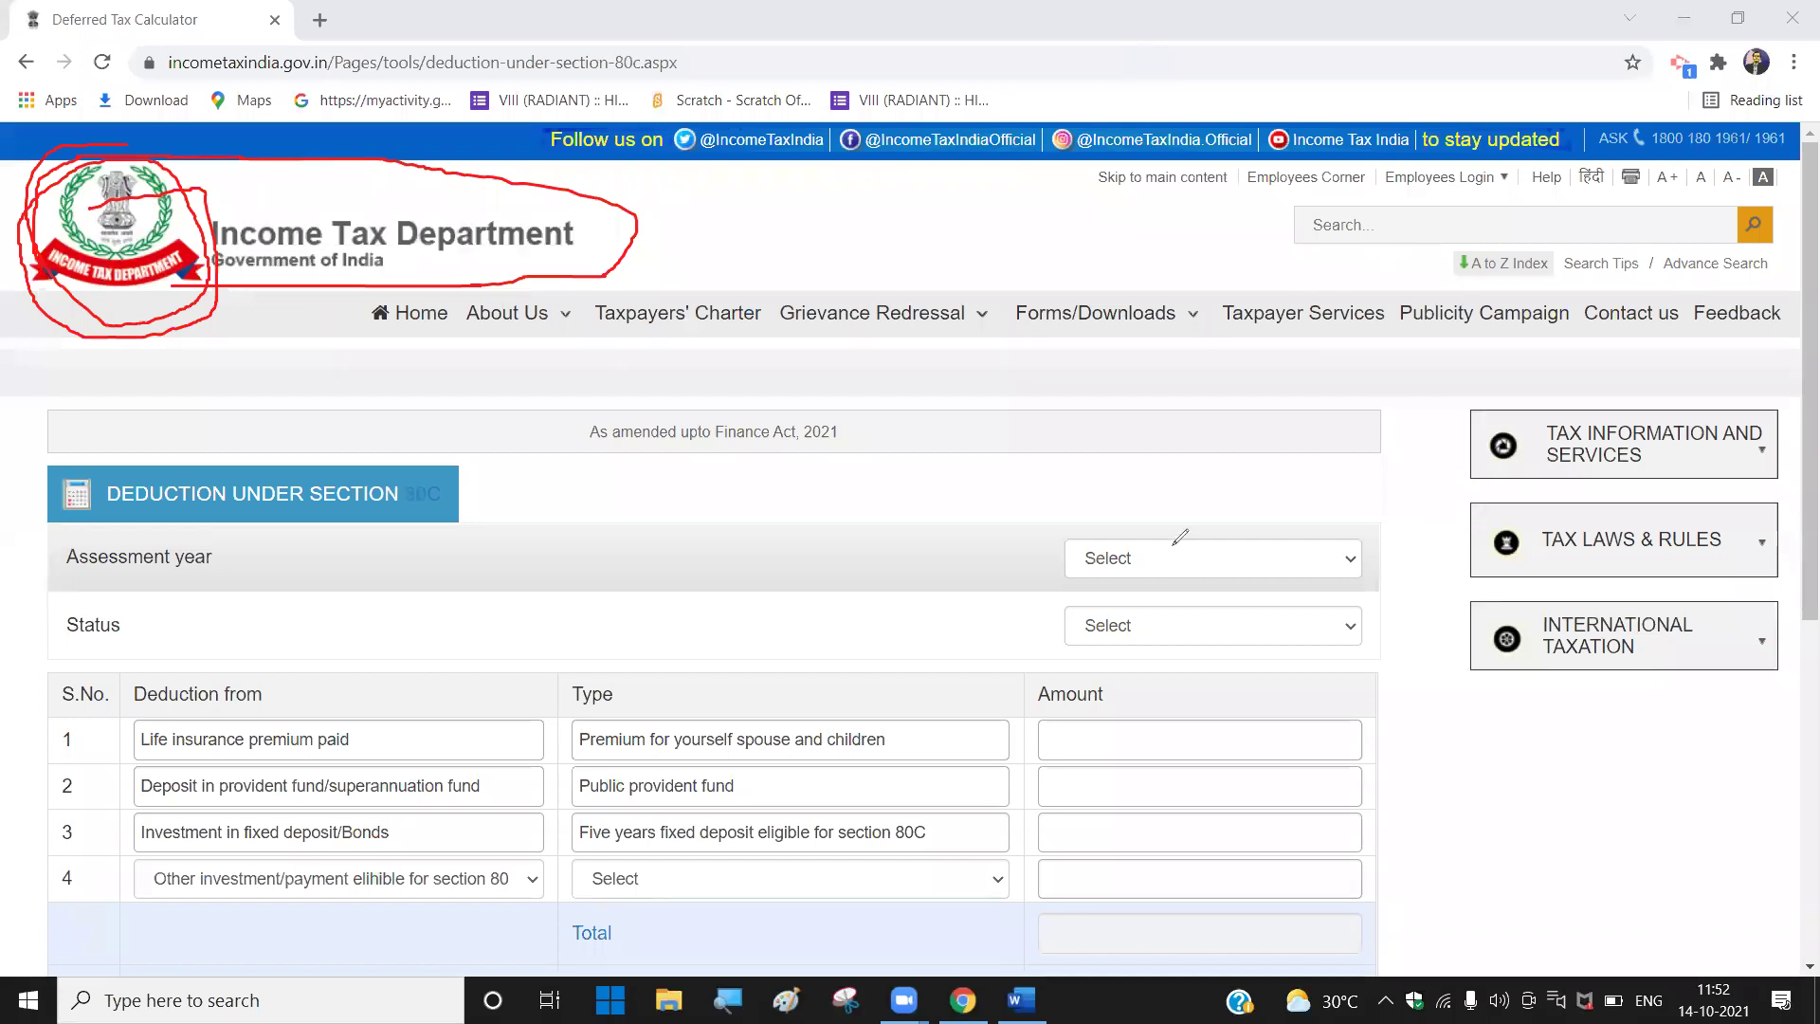
pyautogui.press('Escape')
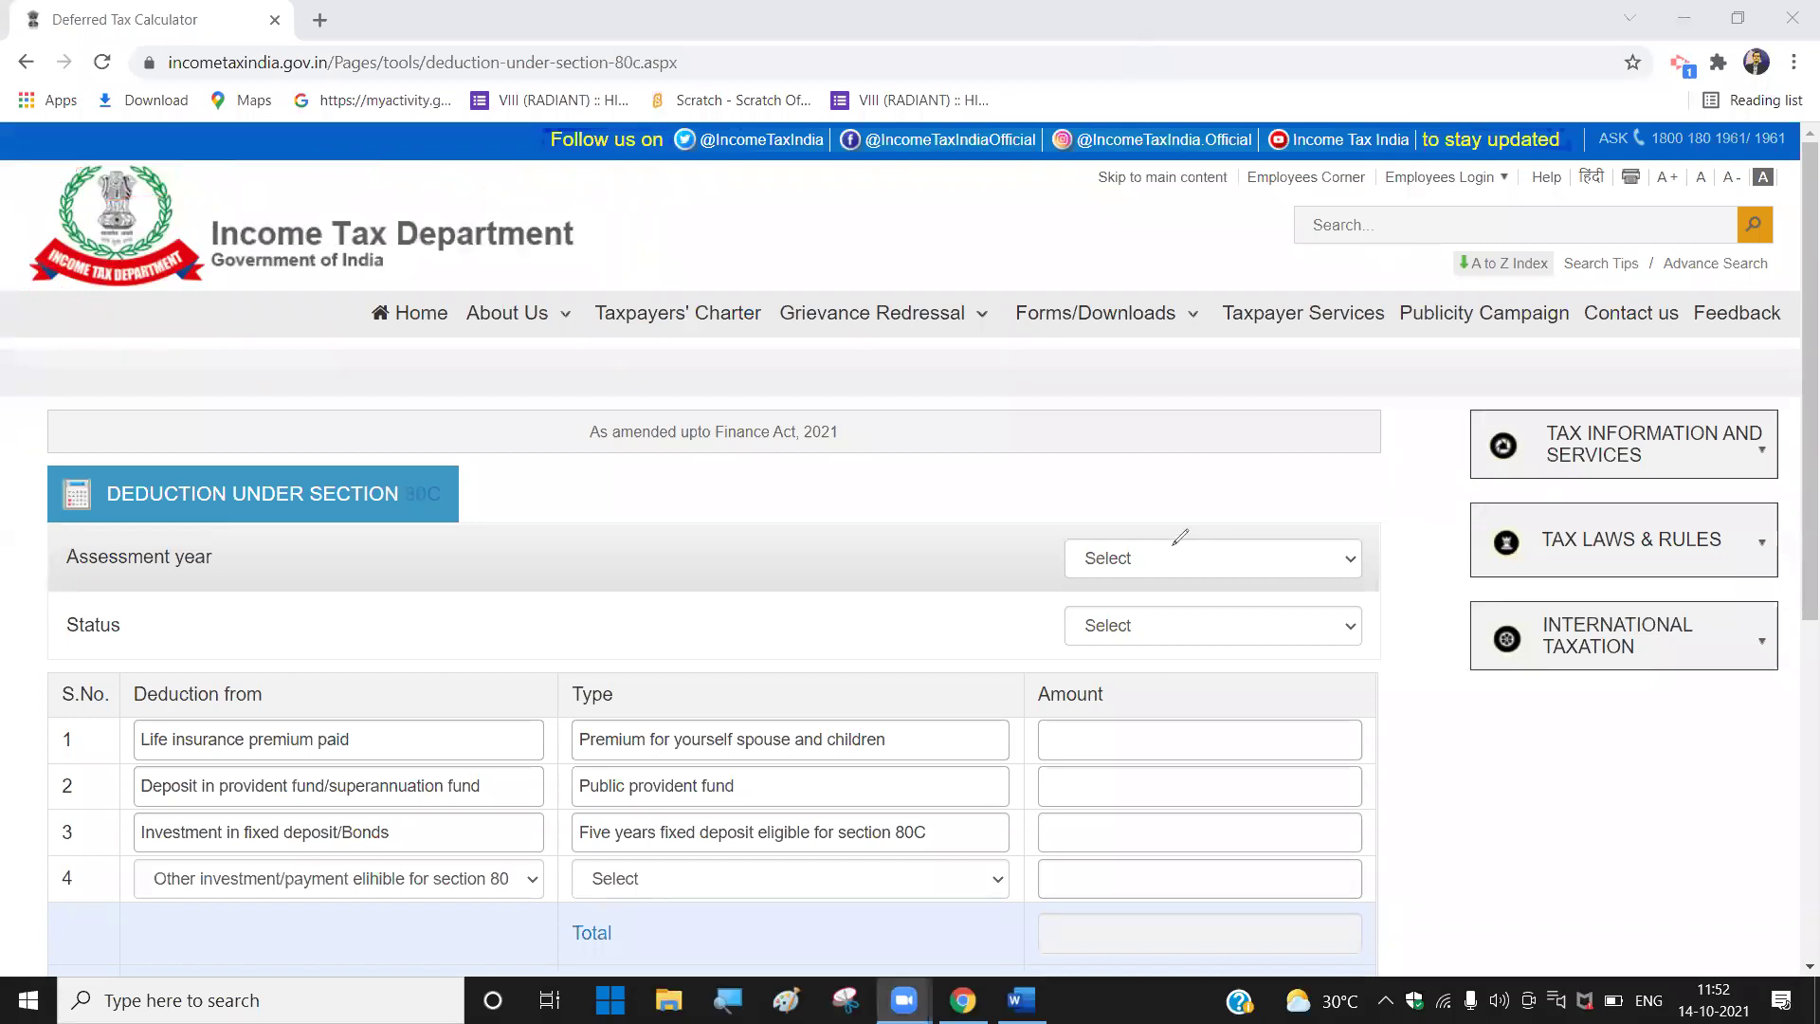
# Step: Set the deduction calculator's assessment year to 2020-2021
pyautogui.click(1355, 563)
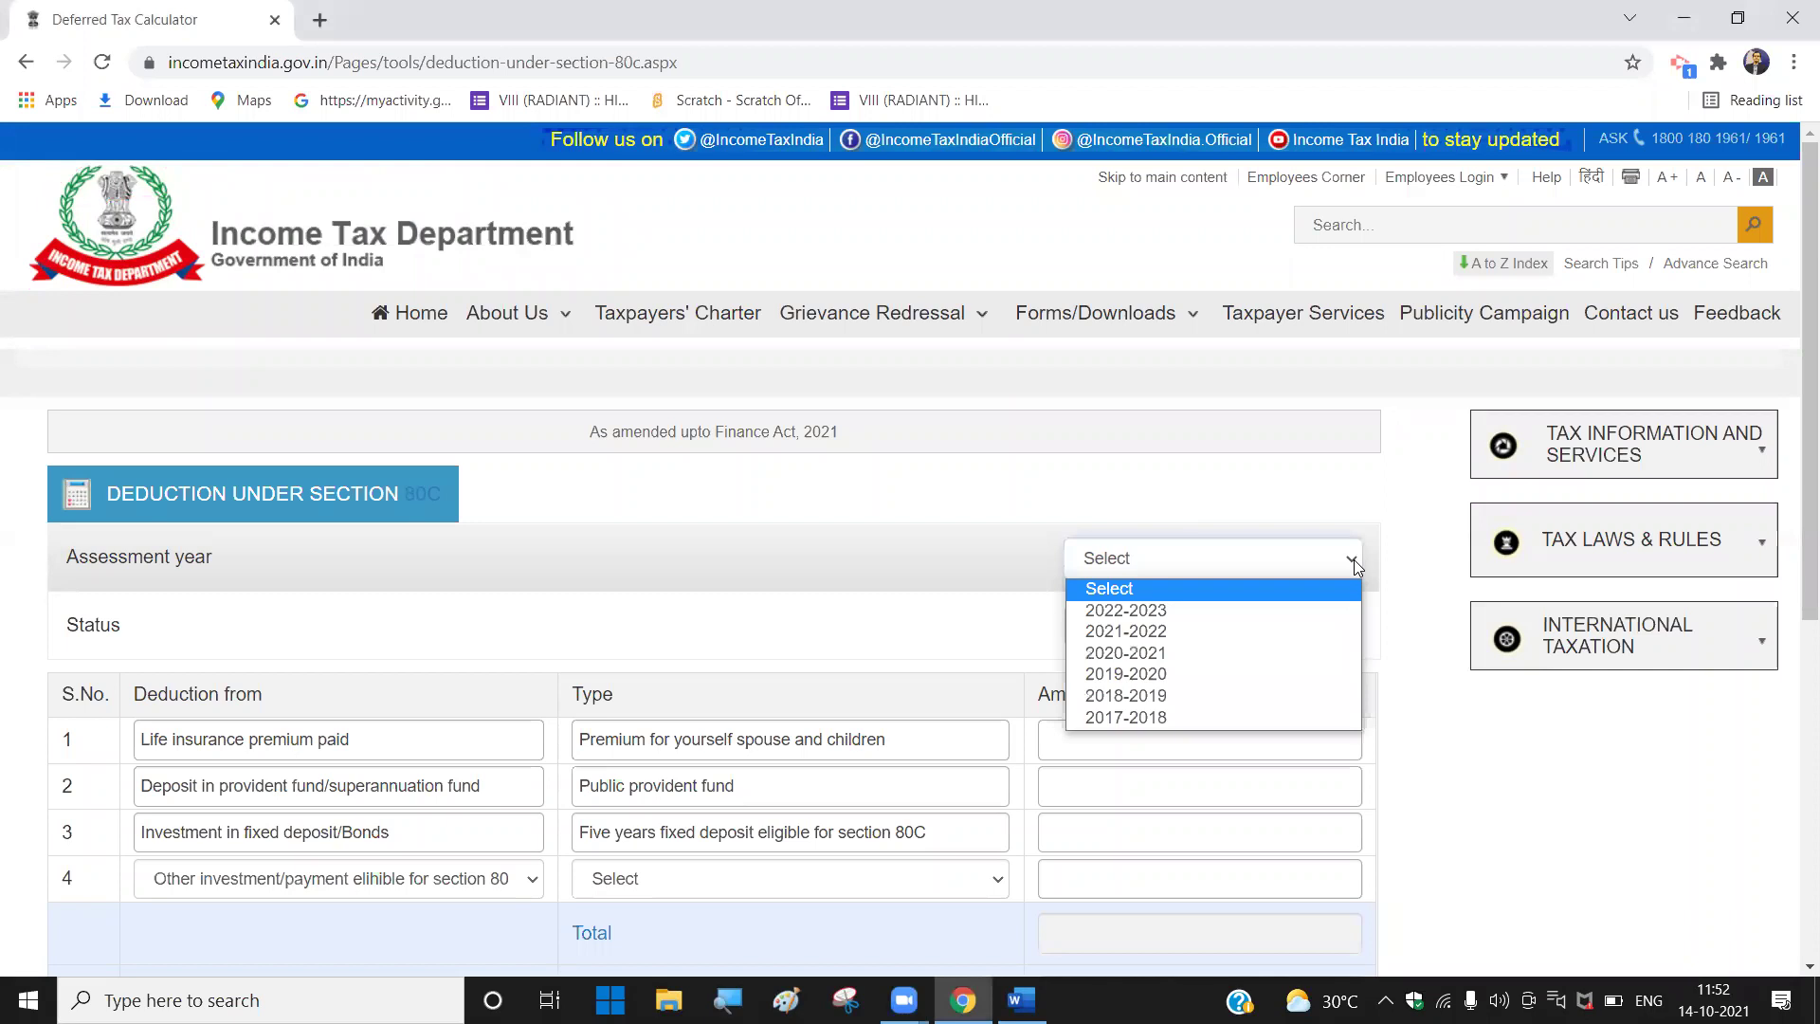
pyautogui.click(1176, 656)
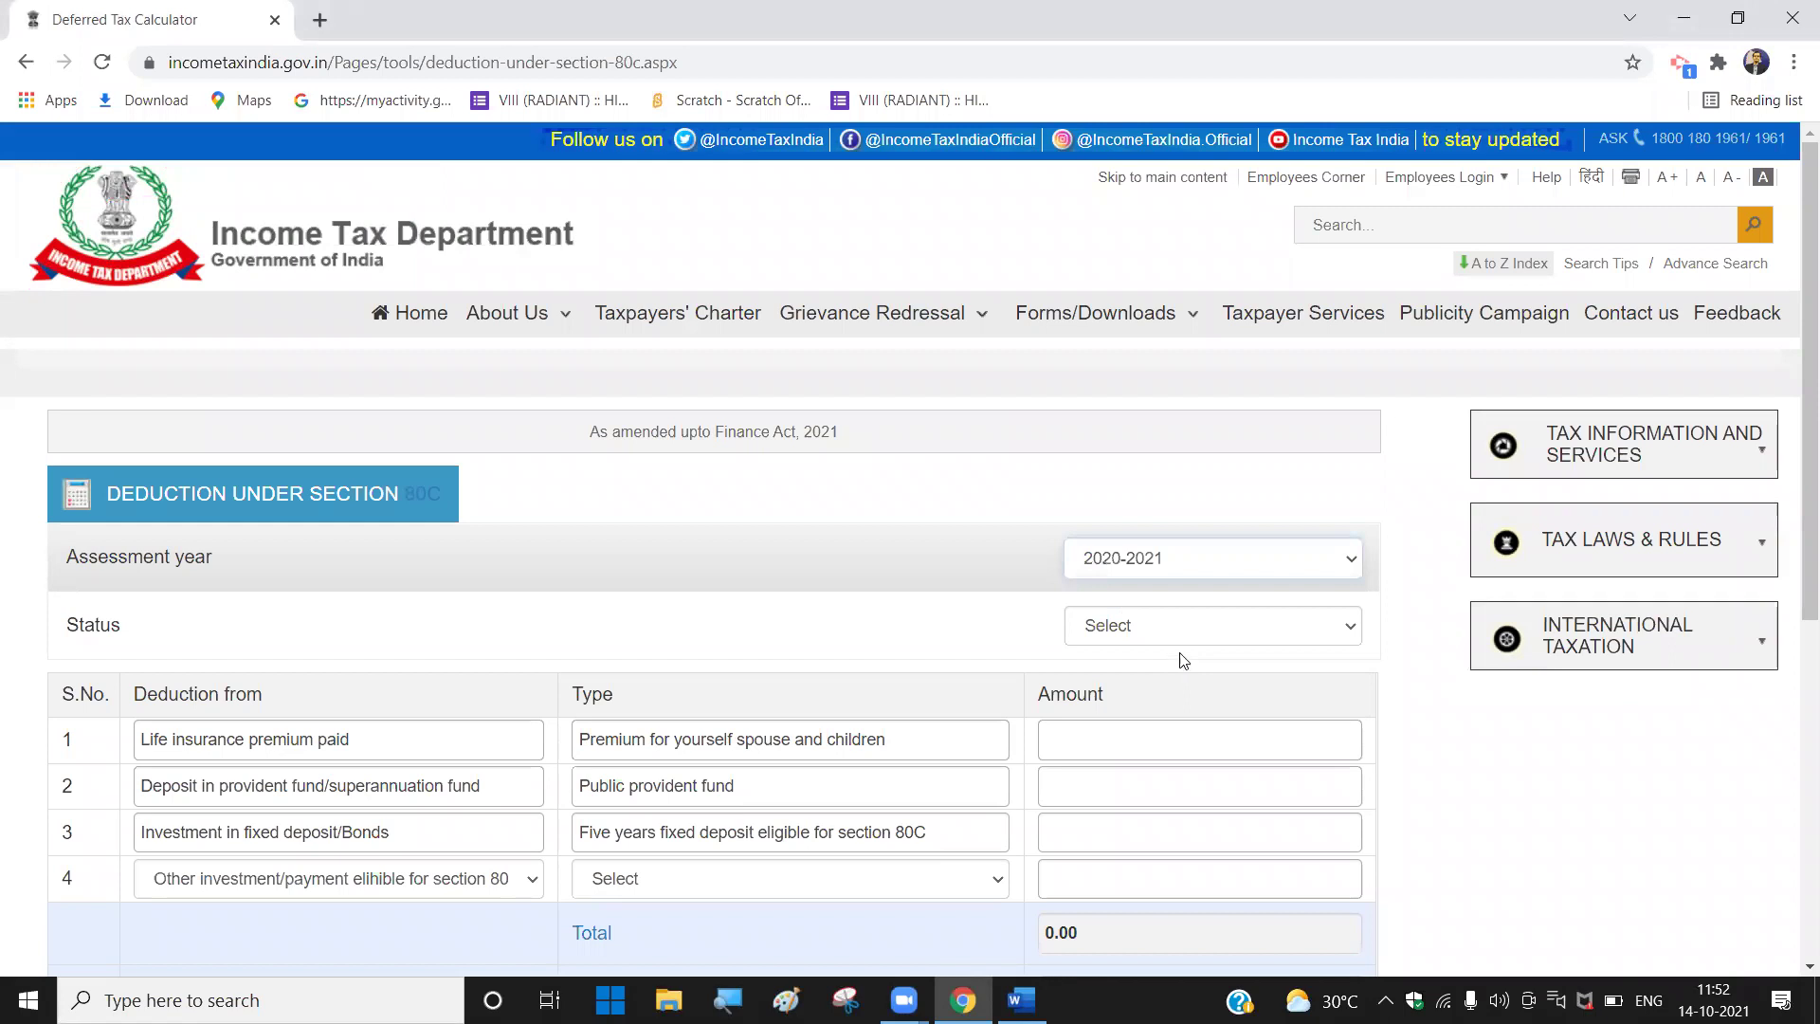
# Step: Set the taxpayer status in the Section 80C deduction calculator to Individual
pyautogui.click(1350, 628)
pyautogui.click(1183, 678)
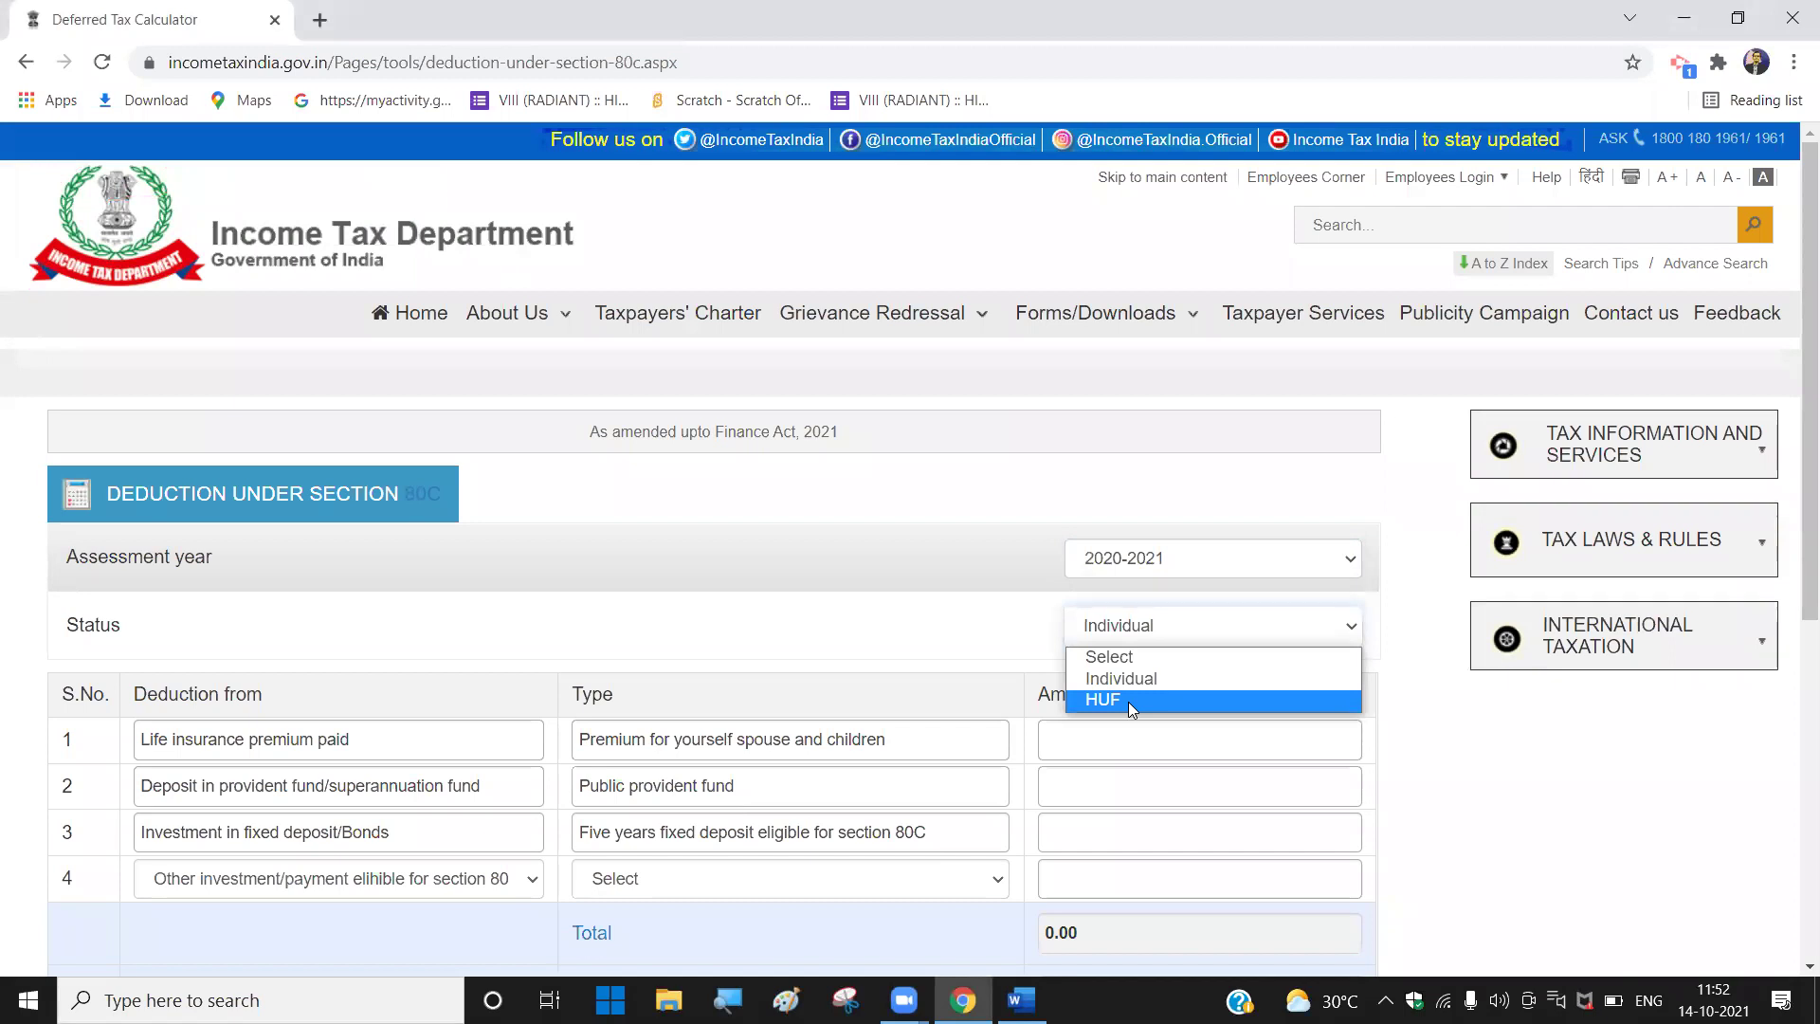
pyautogui.click(1143, 682)
# Step: Enter amounts of 50000 for life insurance premium, 60000 for public provident fund, and 50000 for the five-year fixed deposit
pyautogui.scroll(-3, 1145, 741)
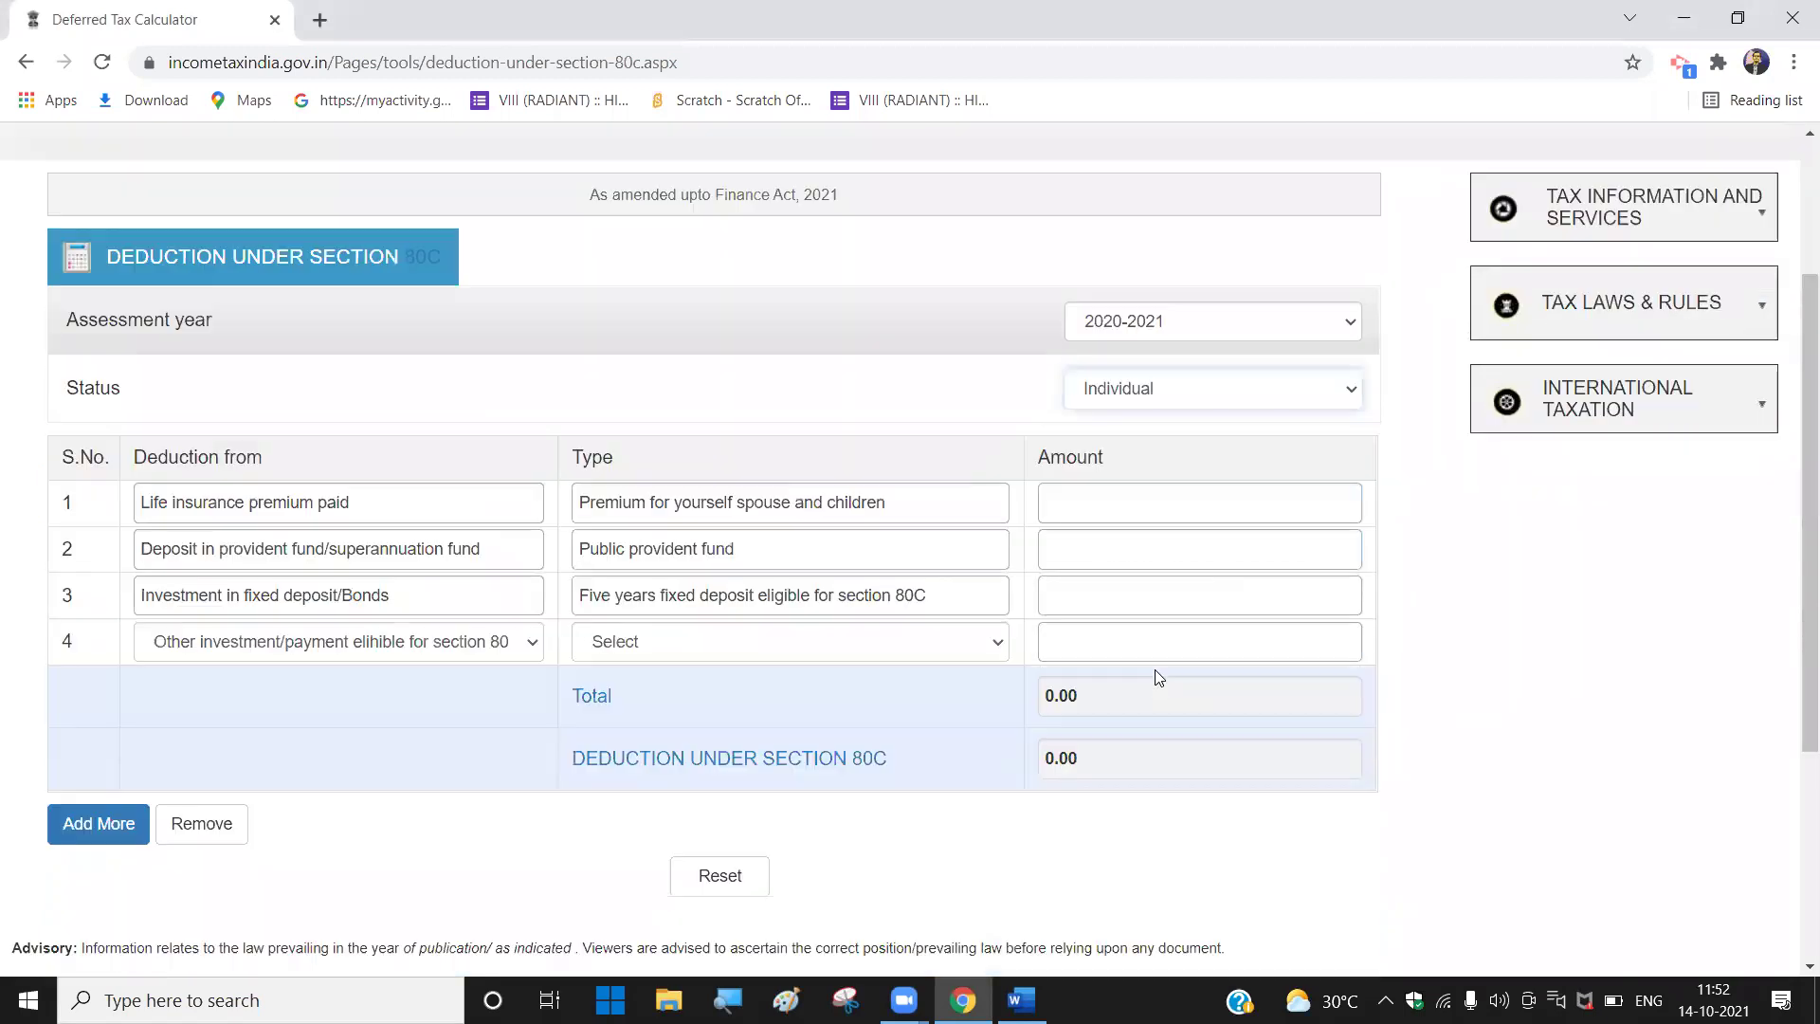
pyautogui.click(1098, 501)
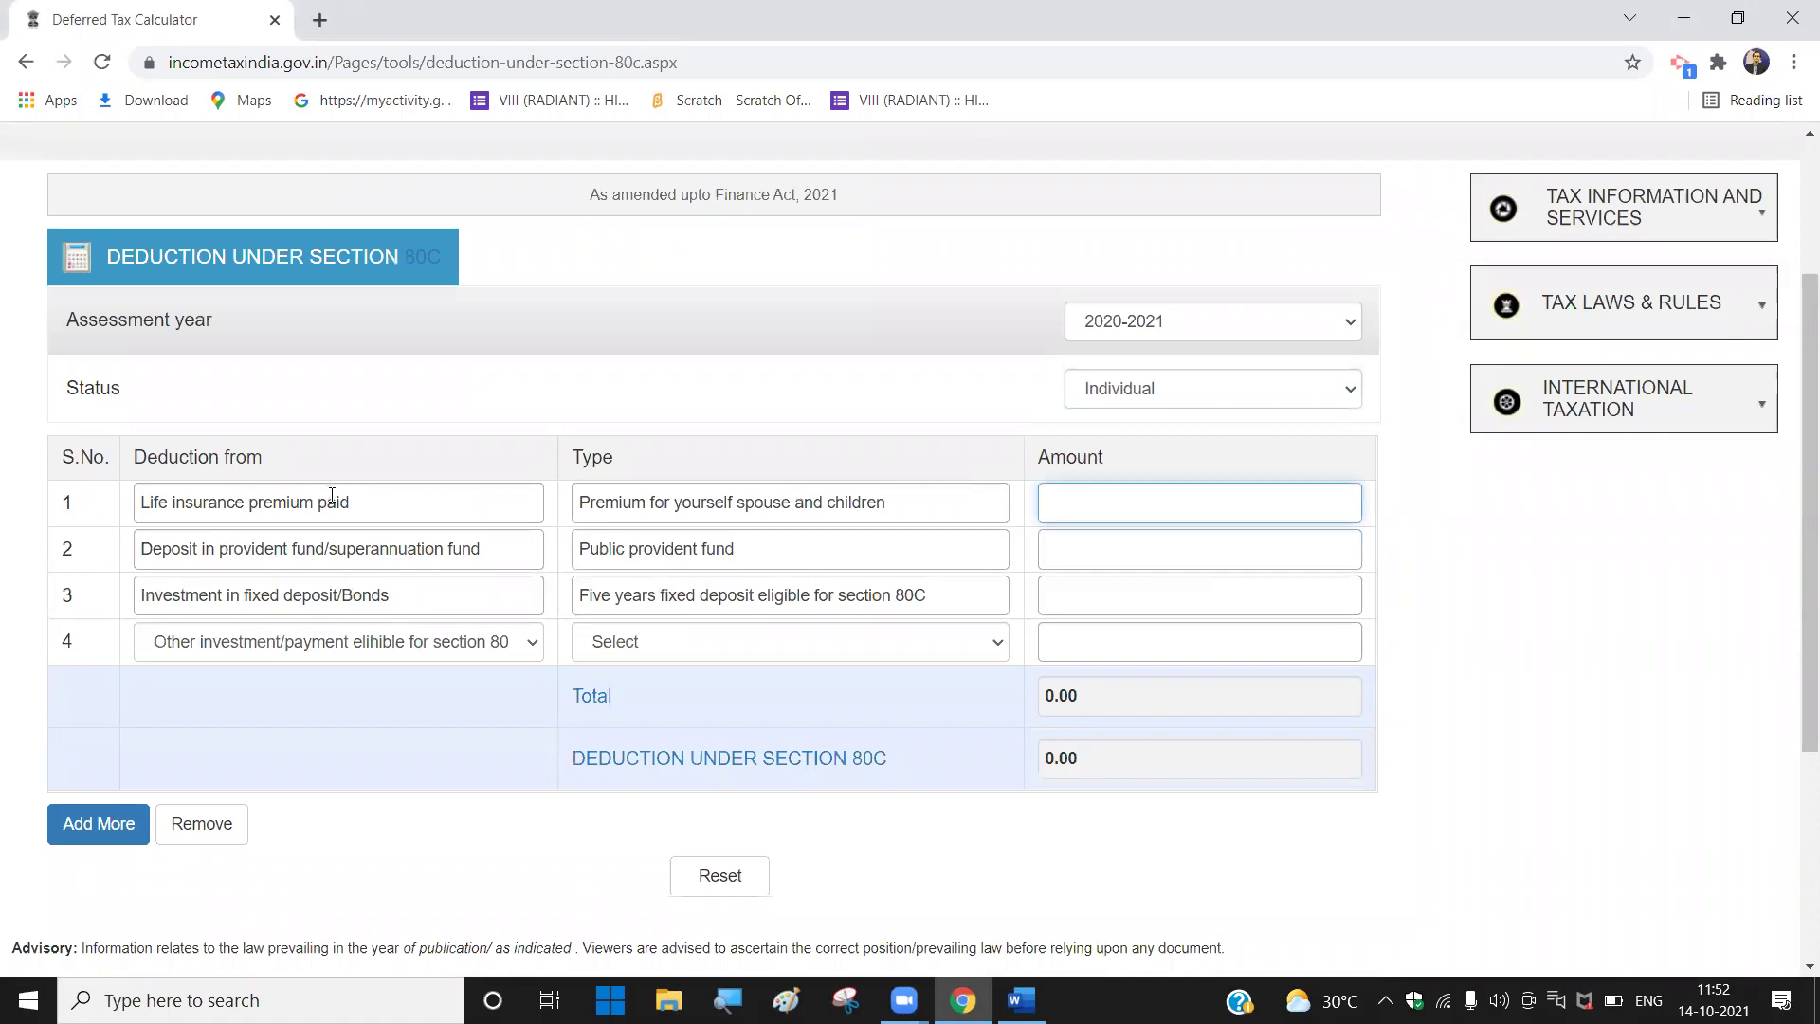
pyautogui.write('50000')
pyautogui.click(1071, 561)
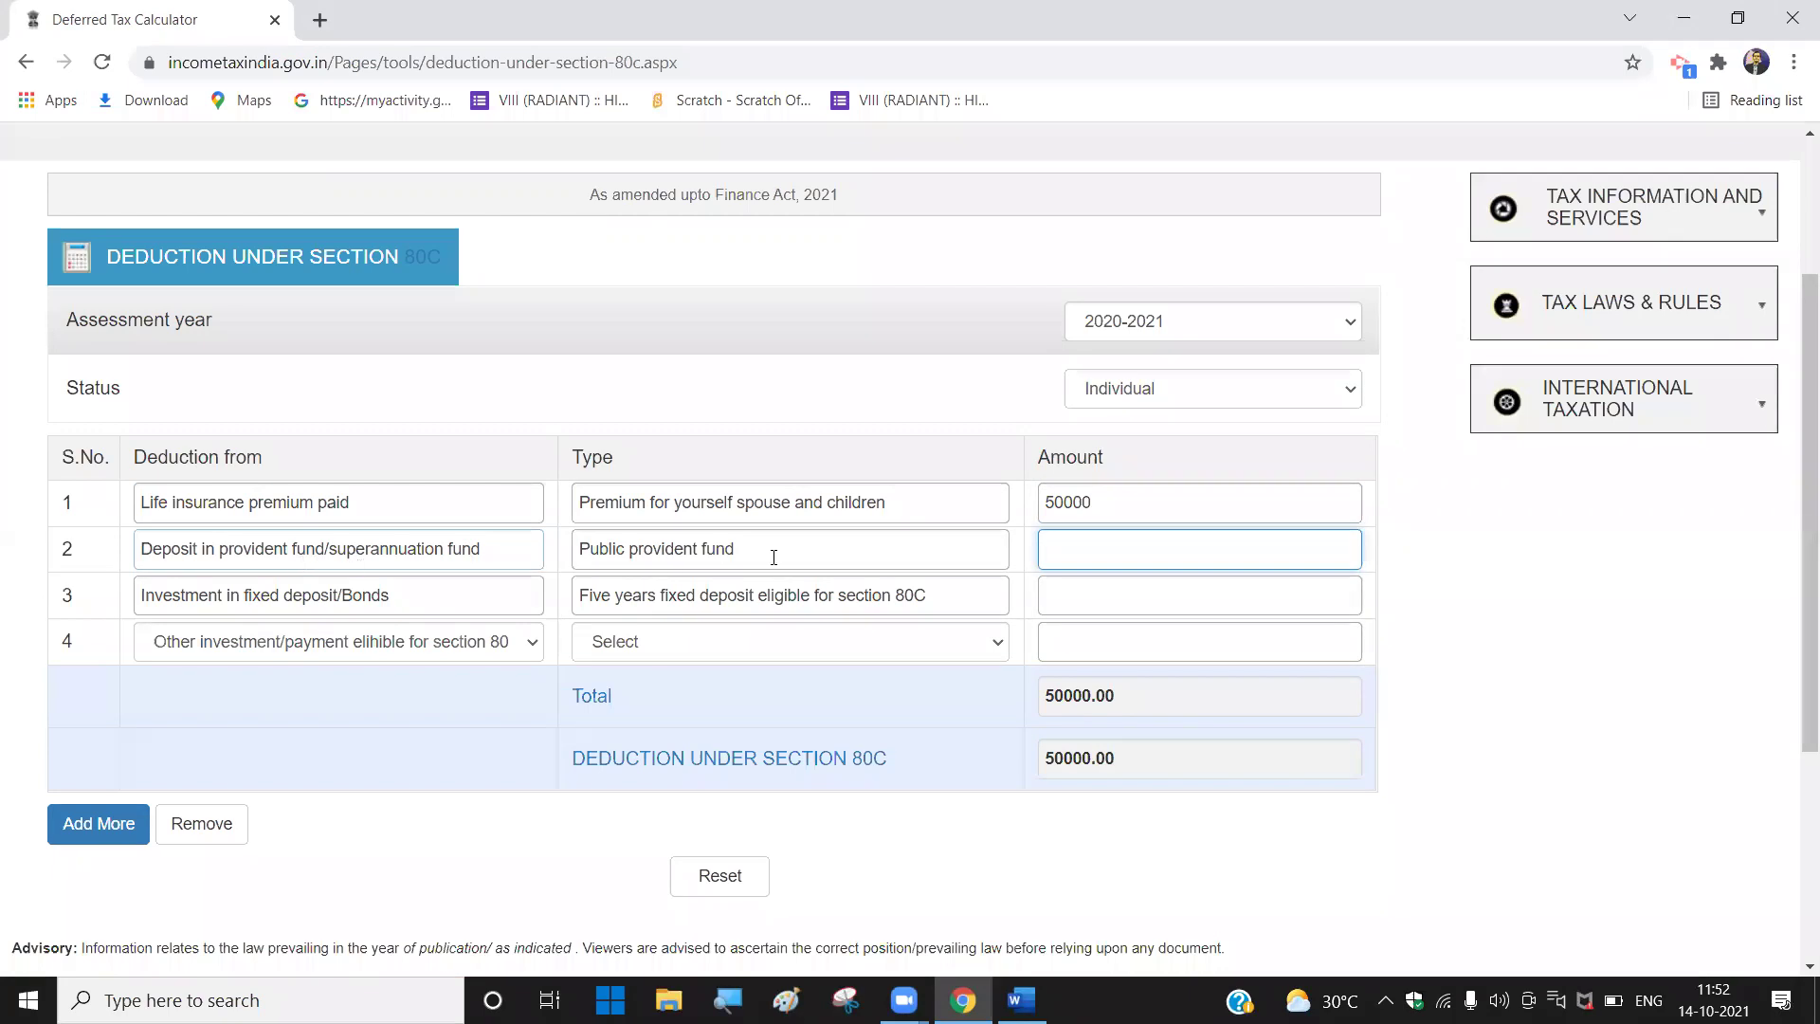
pyautogui.write('60000')
pyautogui.click(1069, 593)
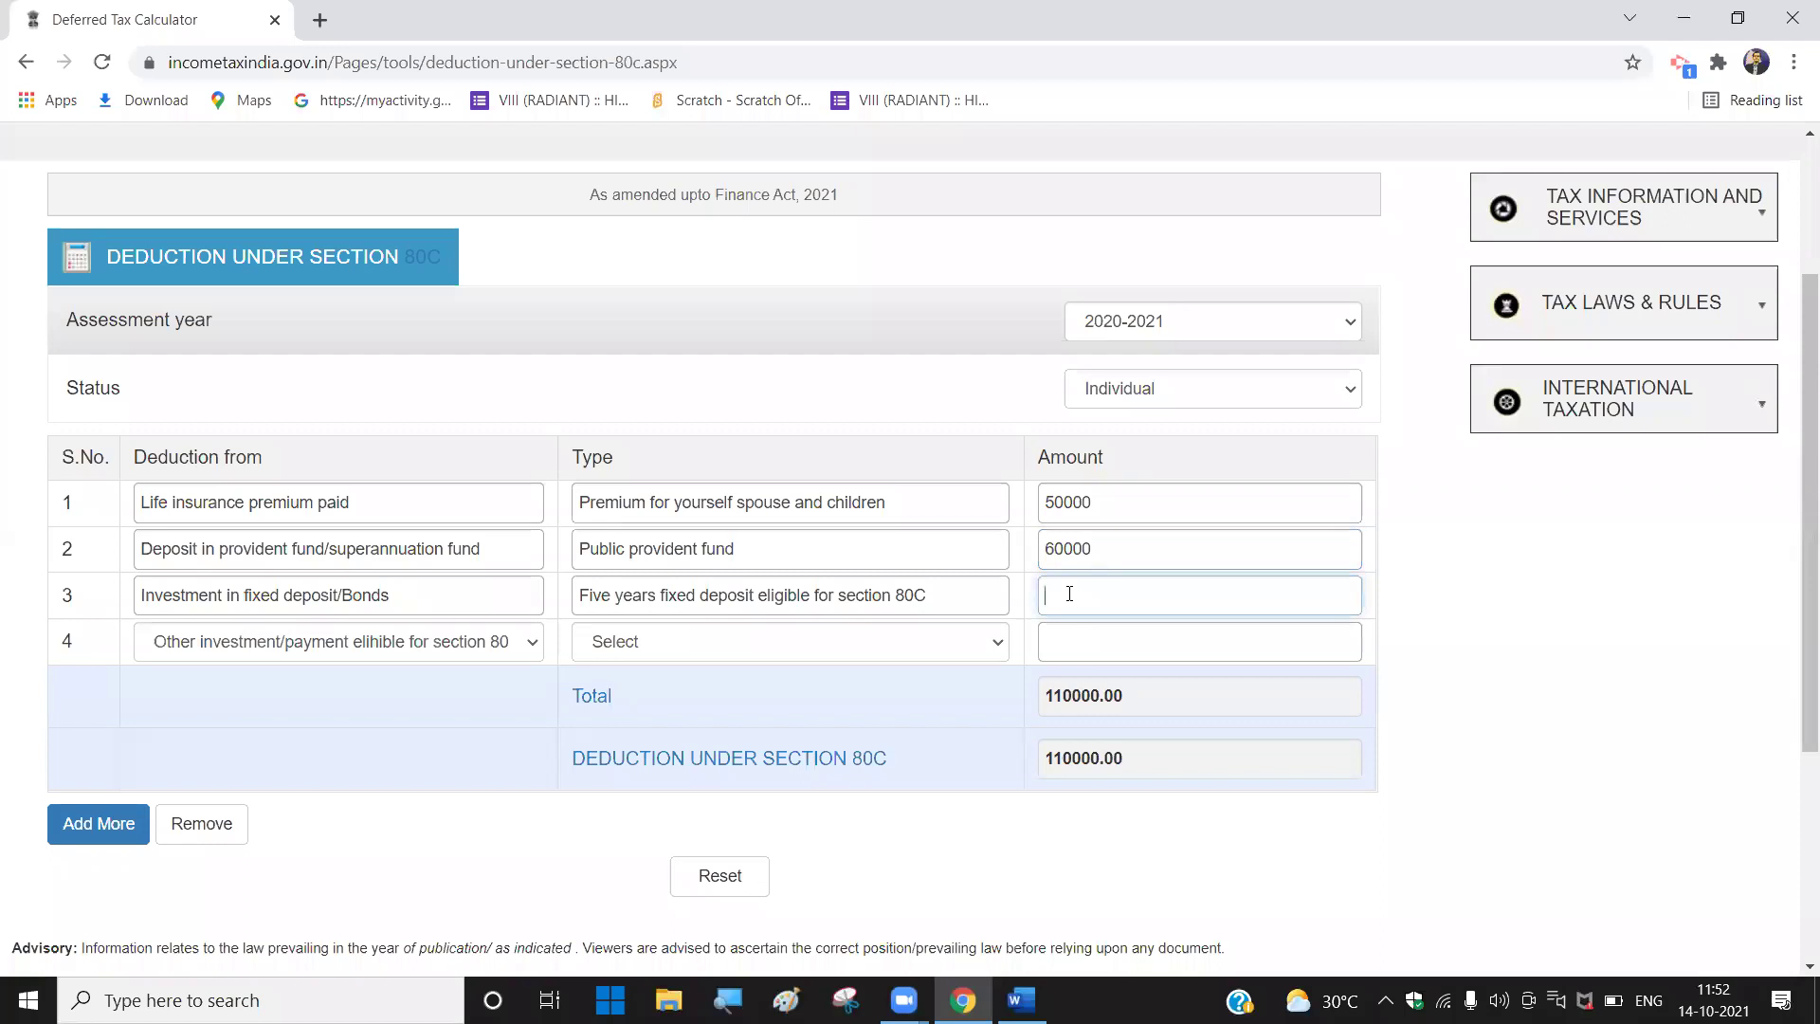
pyautogui.write('50000')
# Step: Change row 4's deduction to Investment in NSC with type Accrued interest and enter an amount of 10000
pyautogui.click(1126, 637)
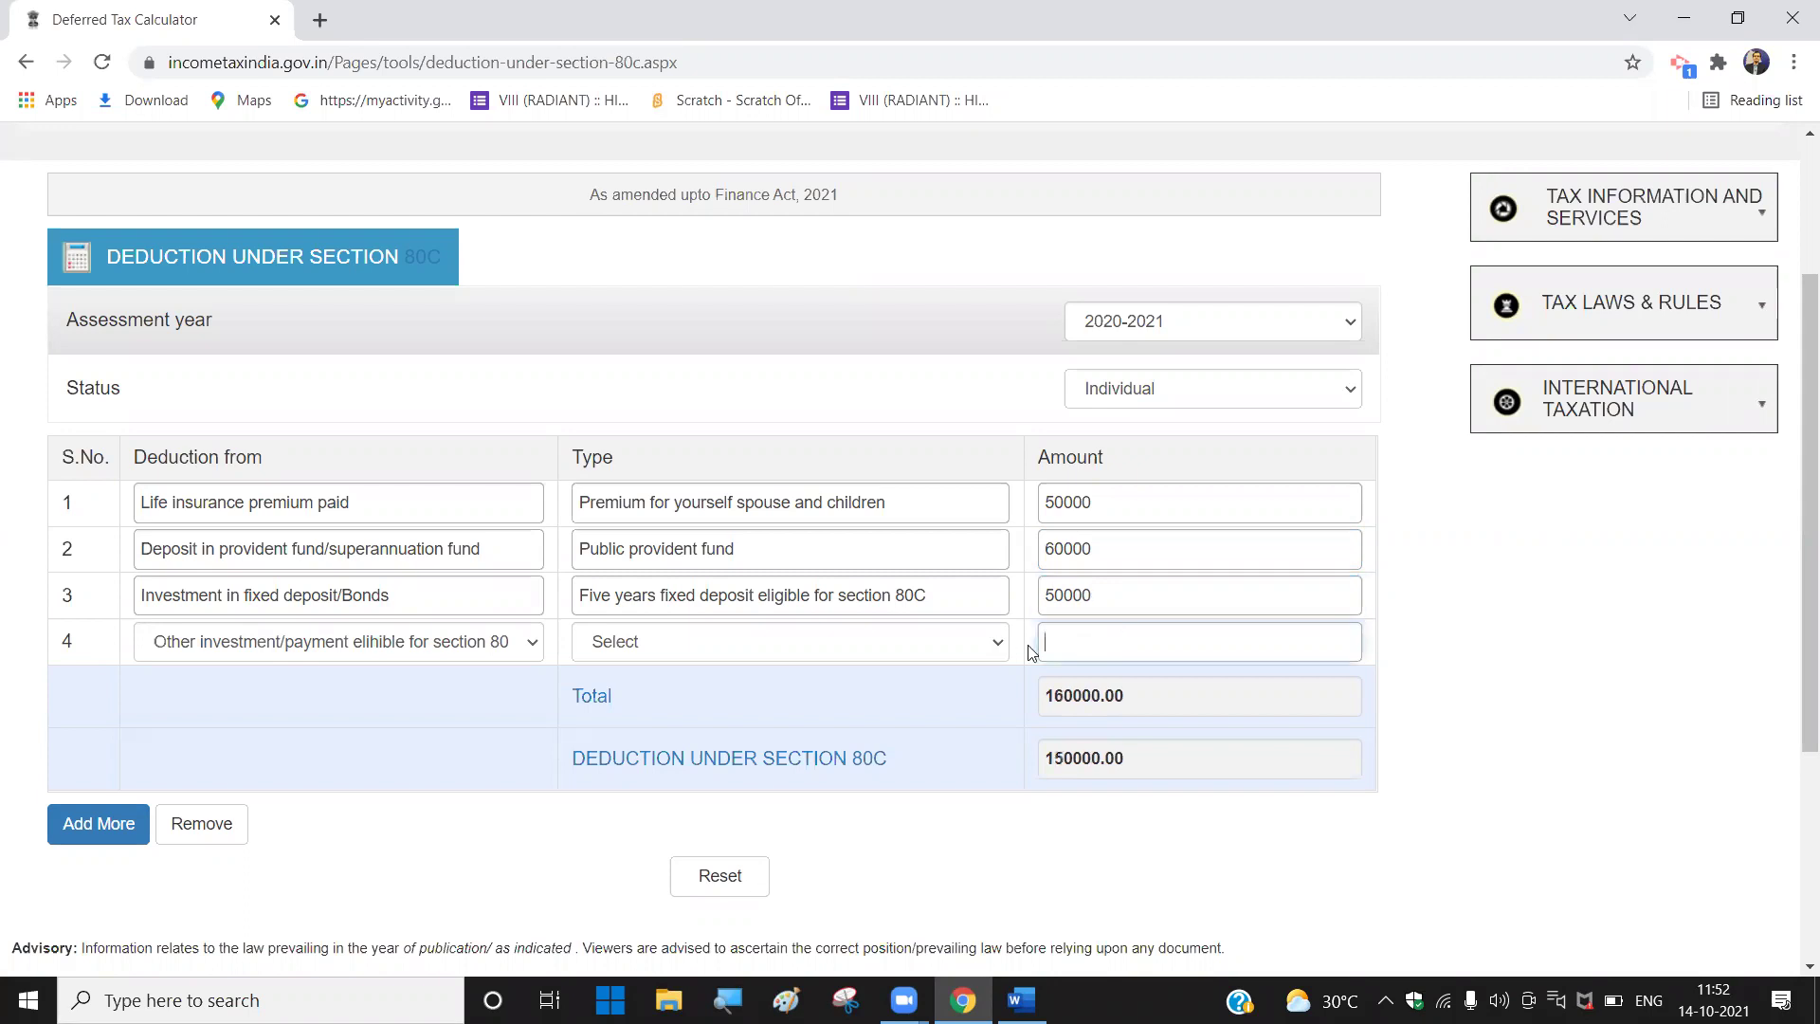
pyautogui.click(995, 644)
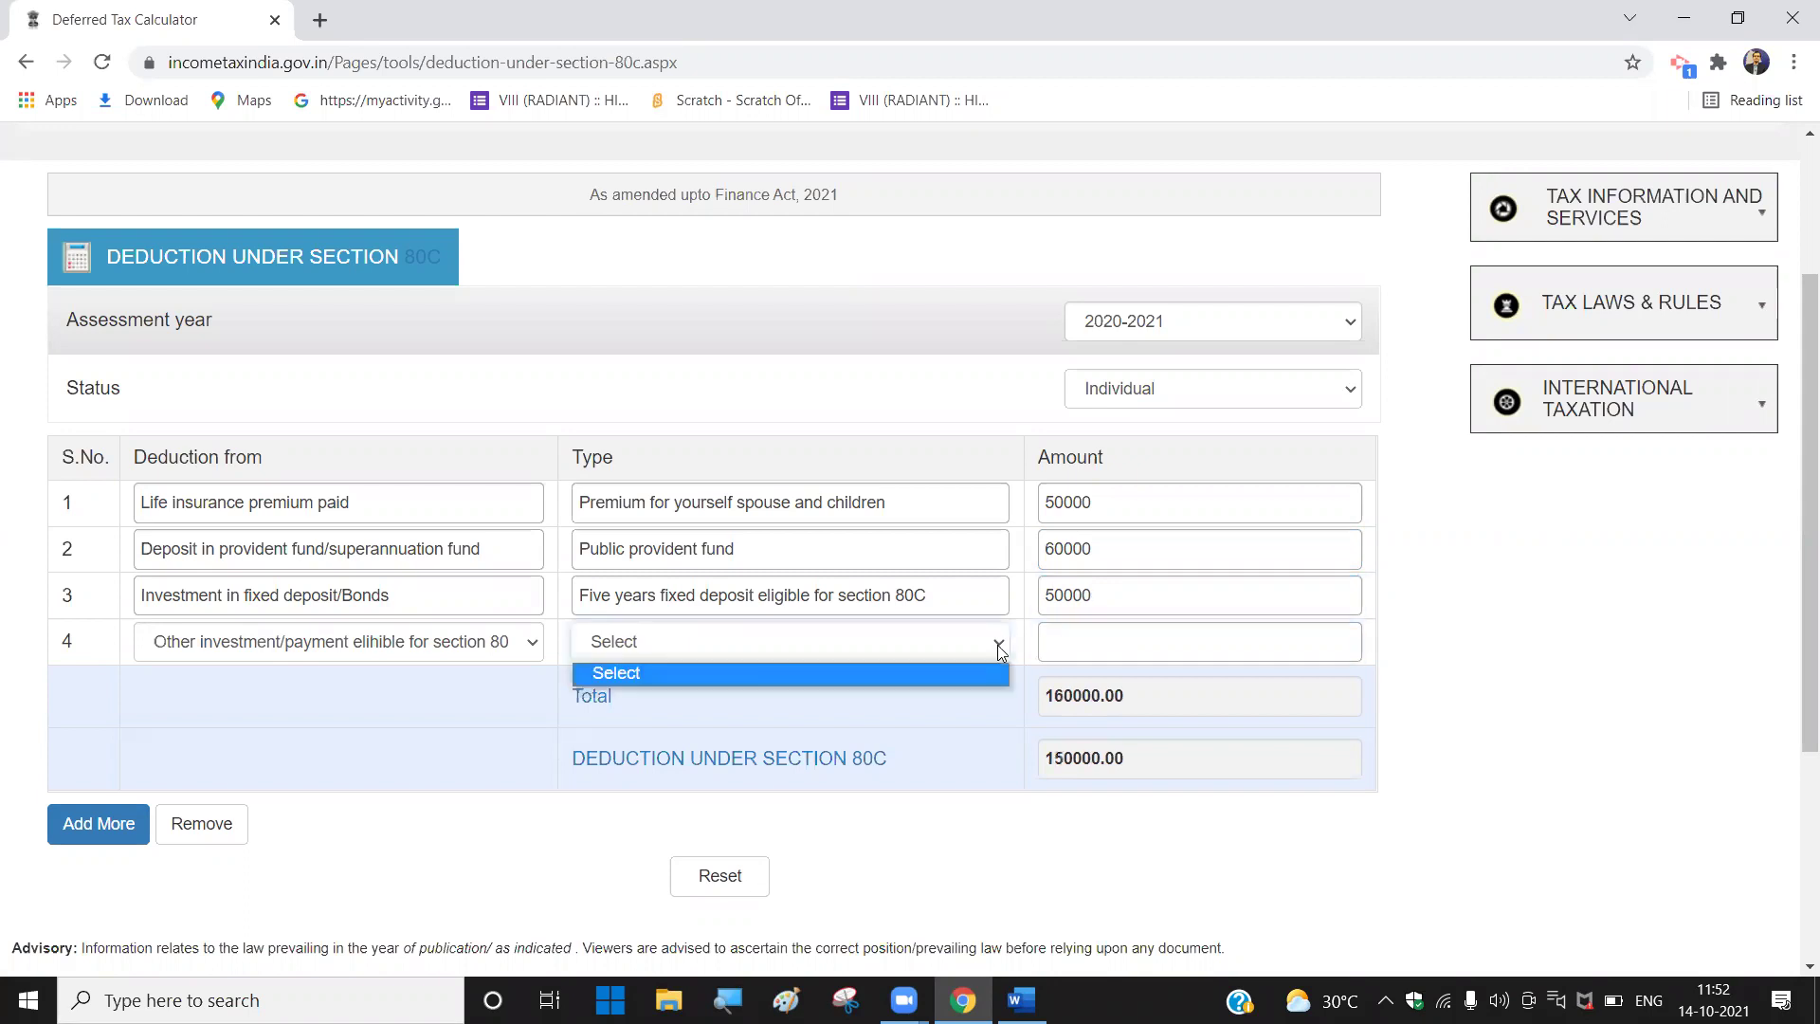
pyautogui.click(529, 643)
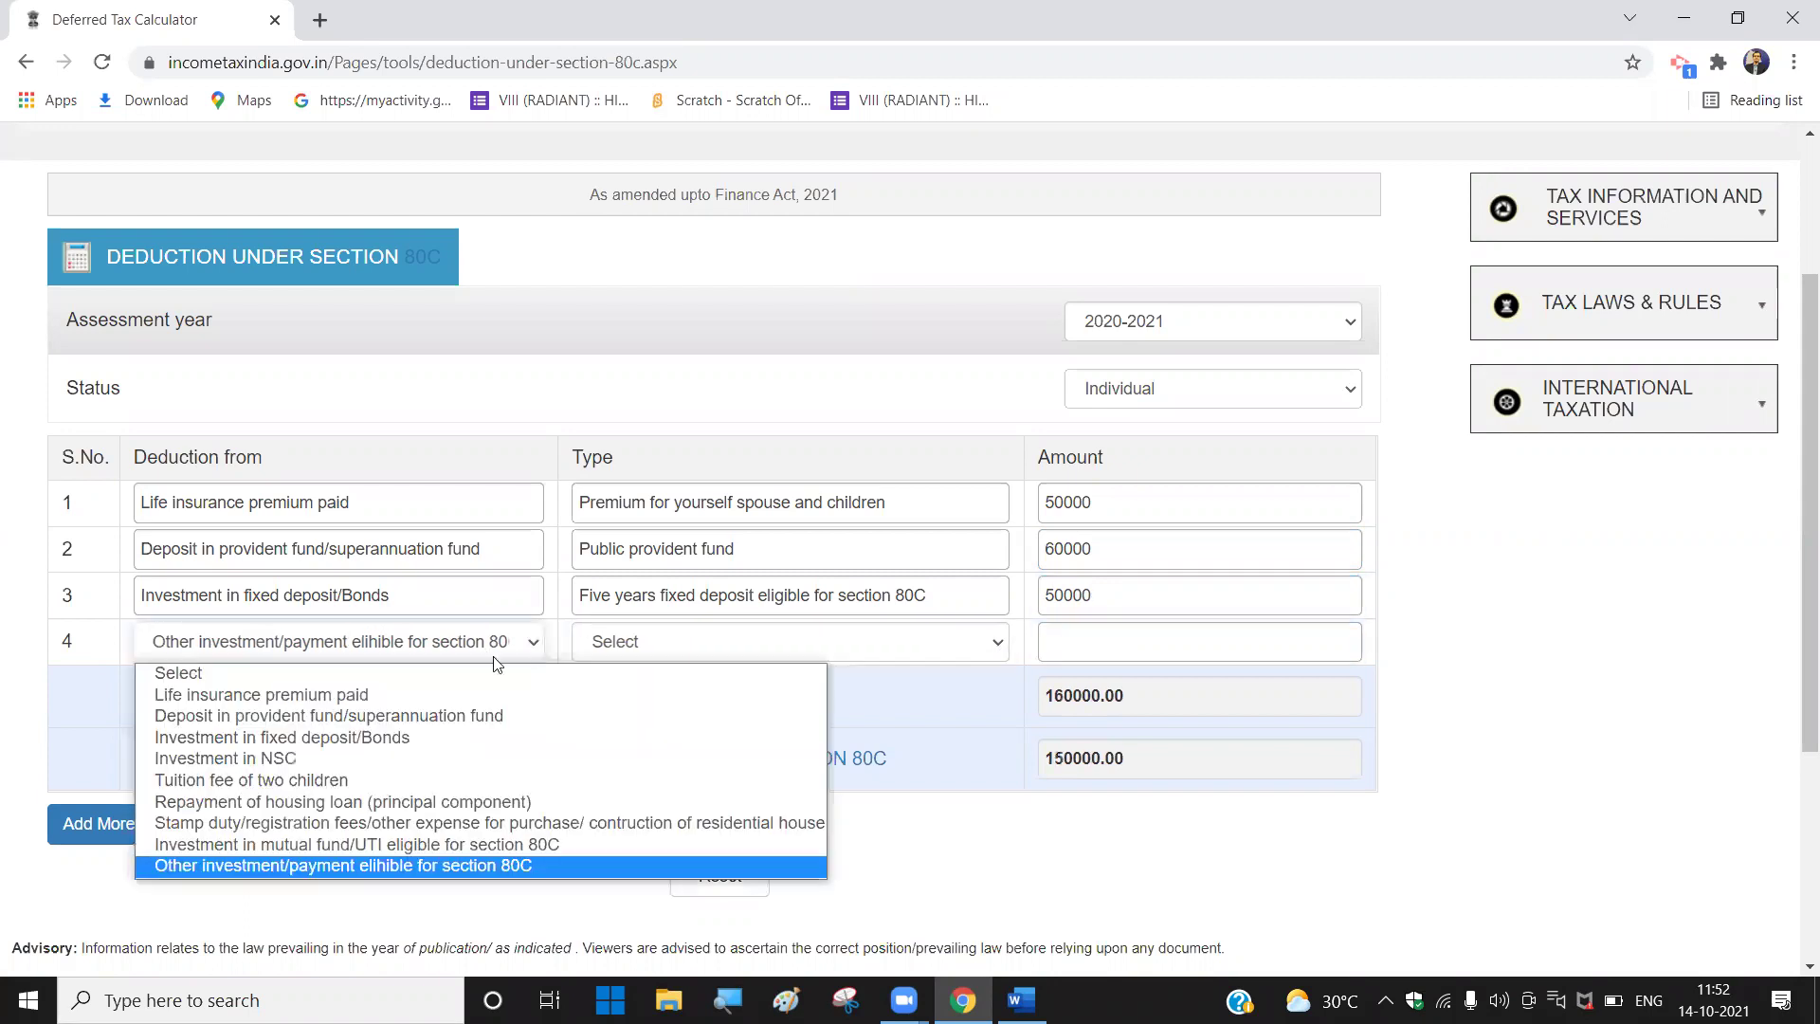
pyautogui.click(408, 758)
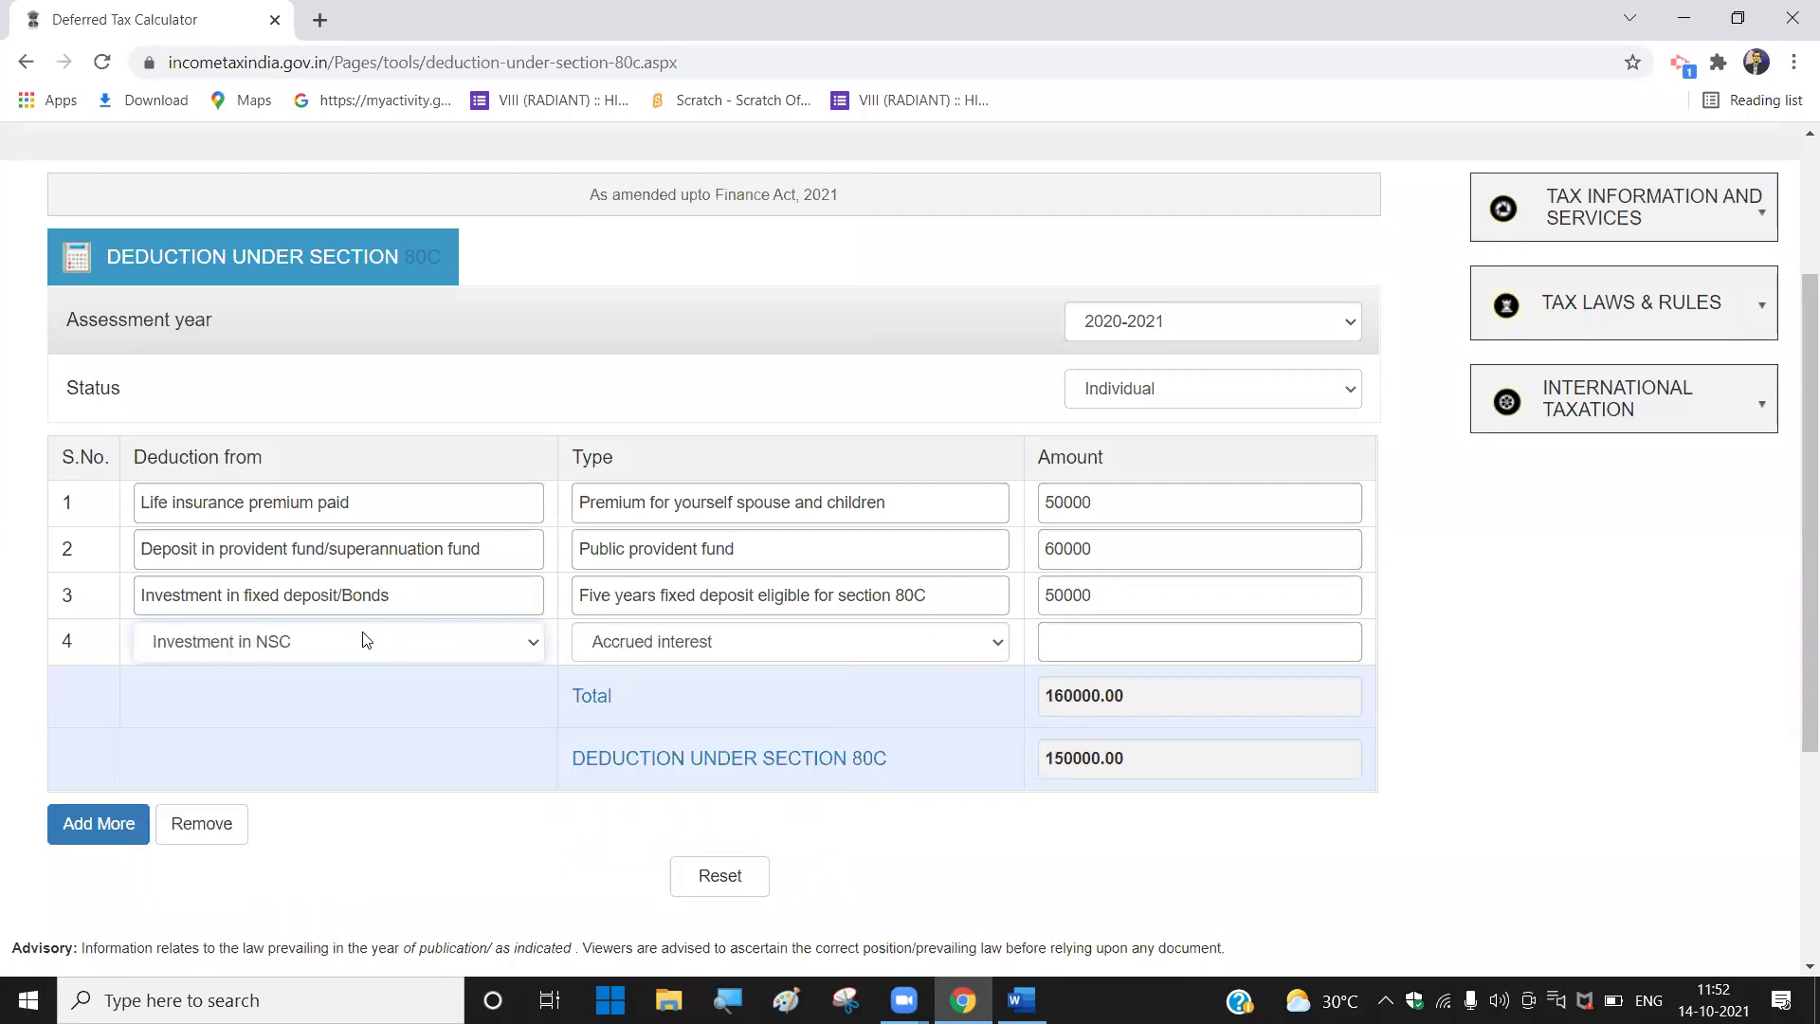
pyautogui.click(1073, 652)
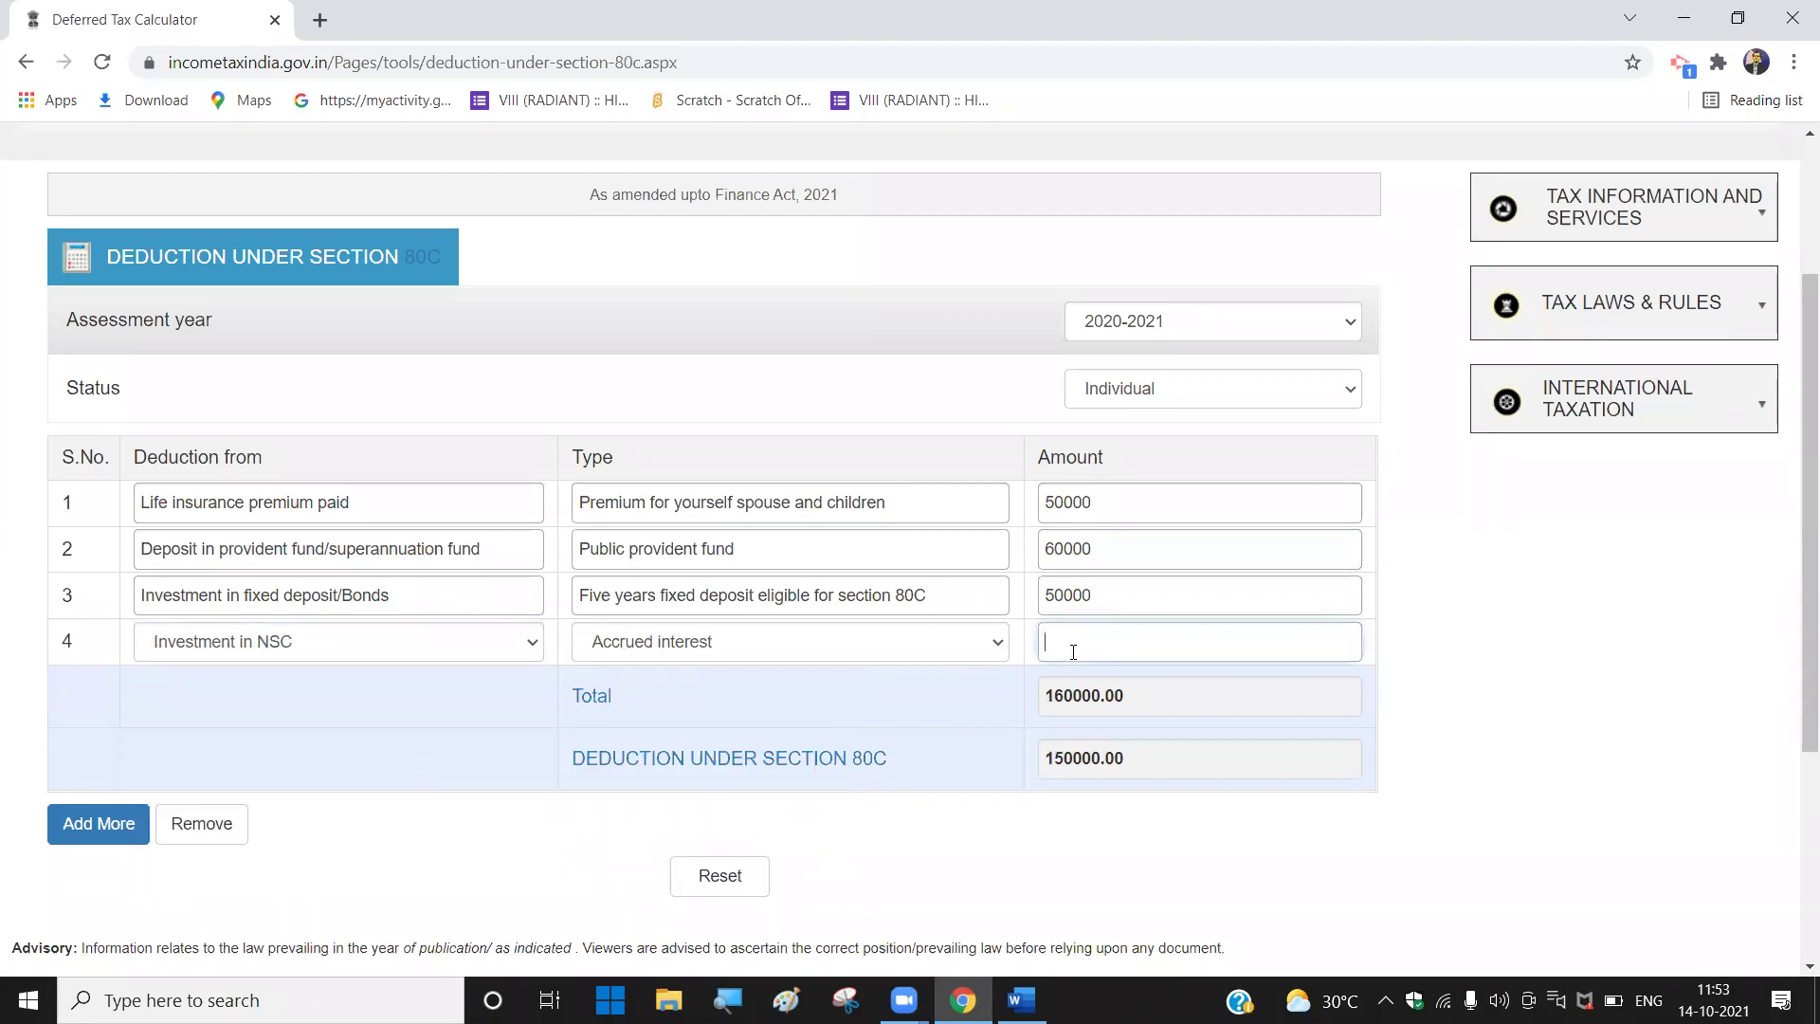
pyautogui.write('10000')
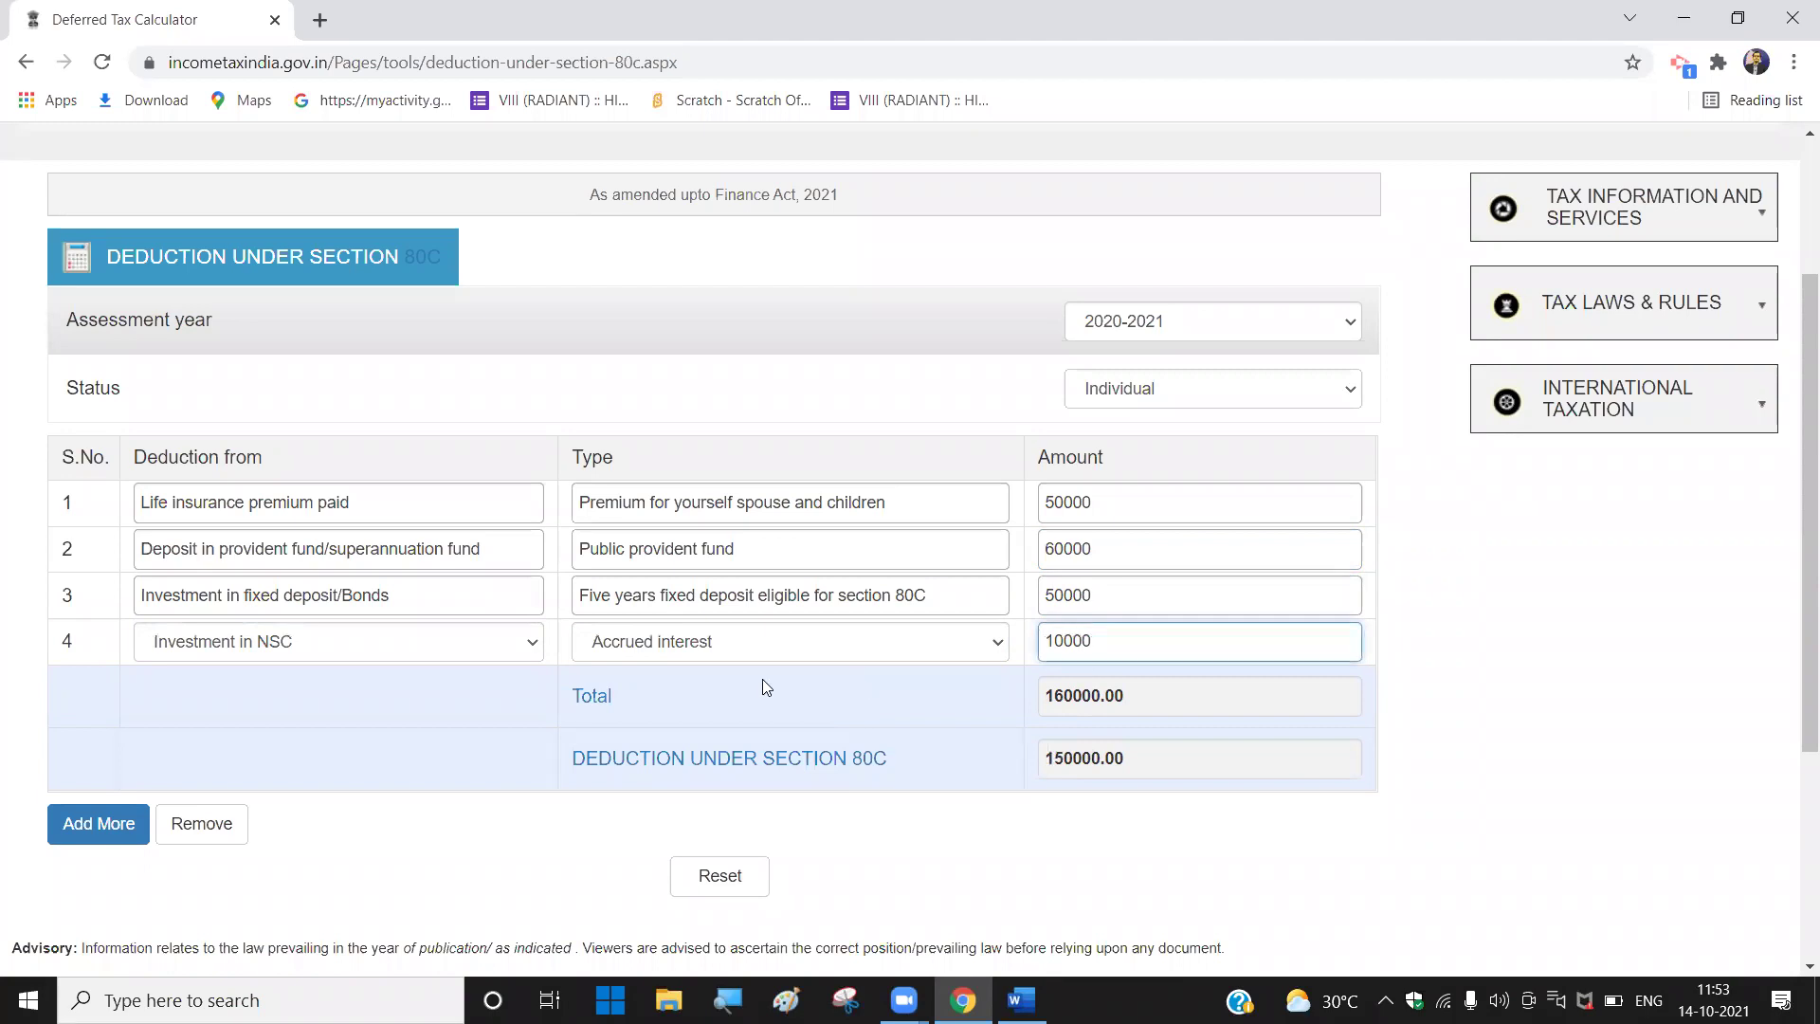
# Step: Add a fifth deduction row for Repayment of housing loan (principal component) with an amount of 20000
pyautogui.scroll(-1, 527, 680)
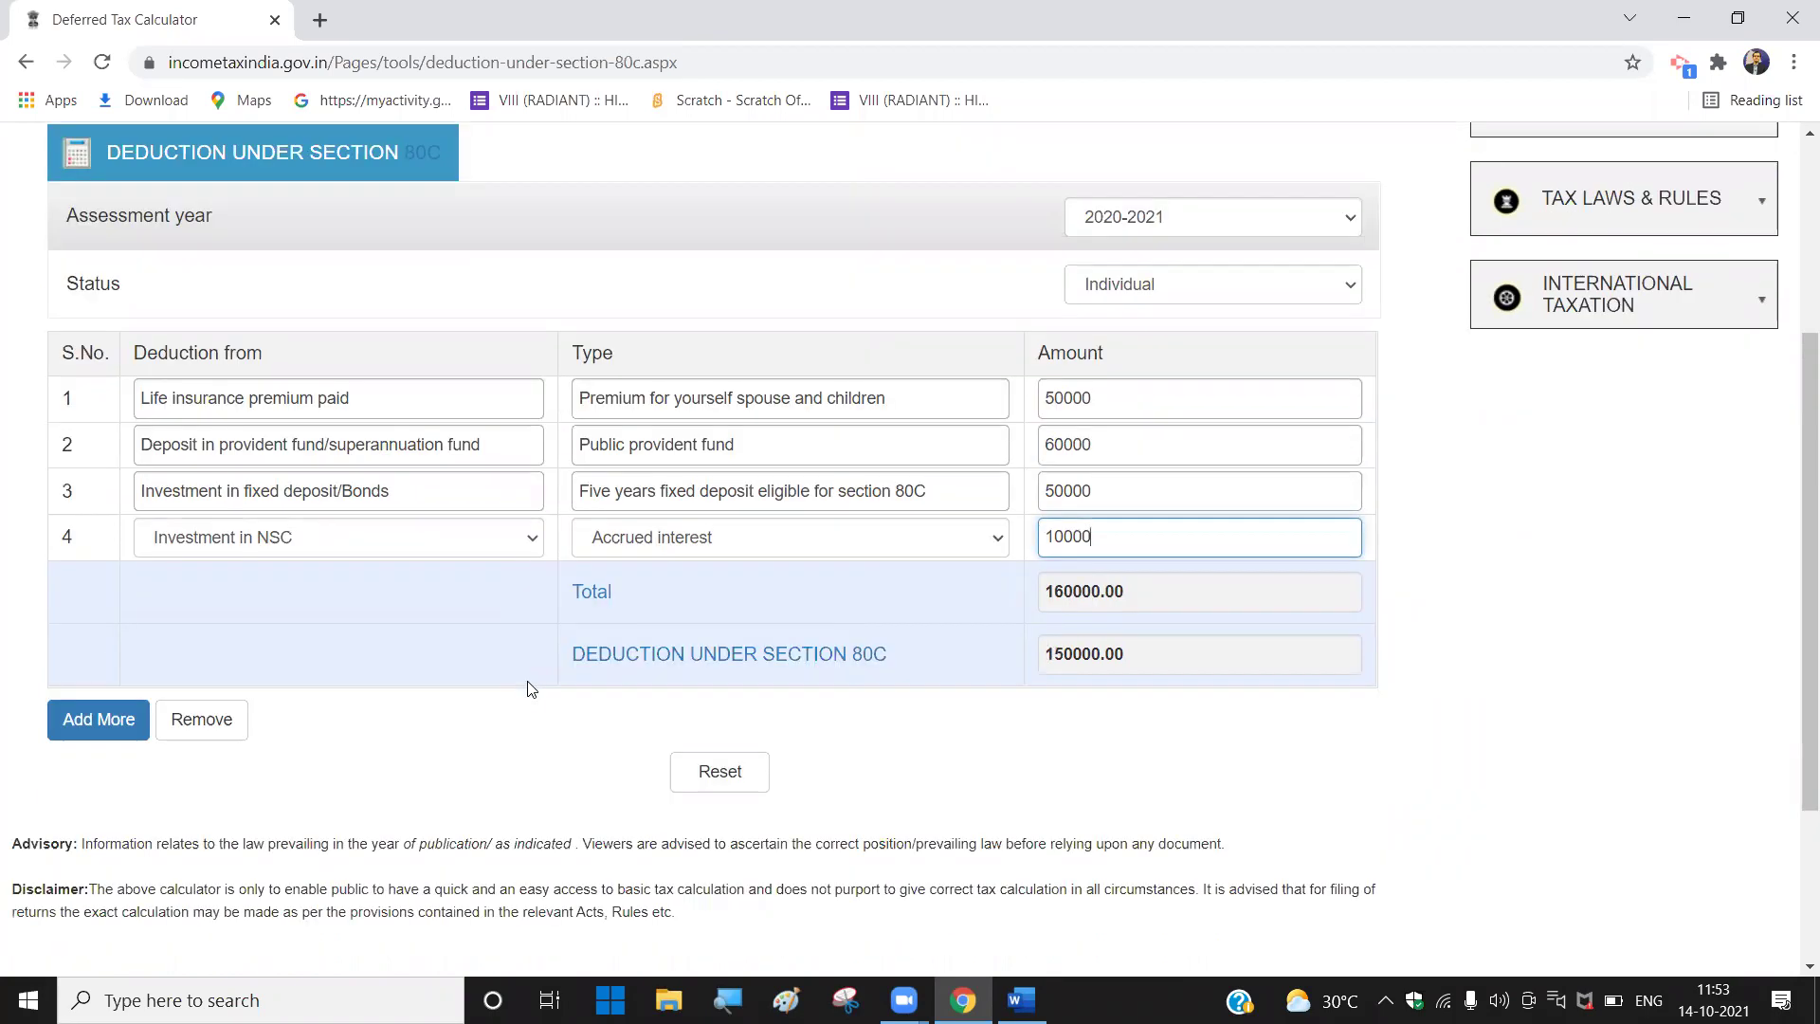
pyautogui.click(114, 821)
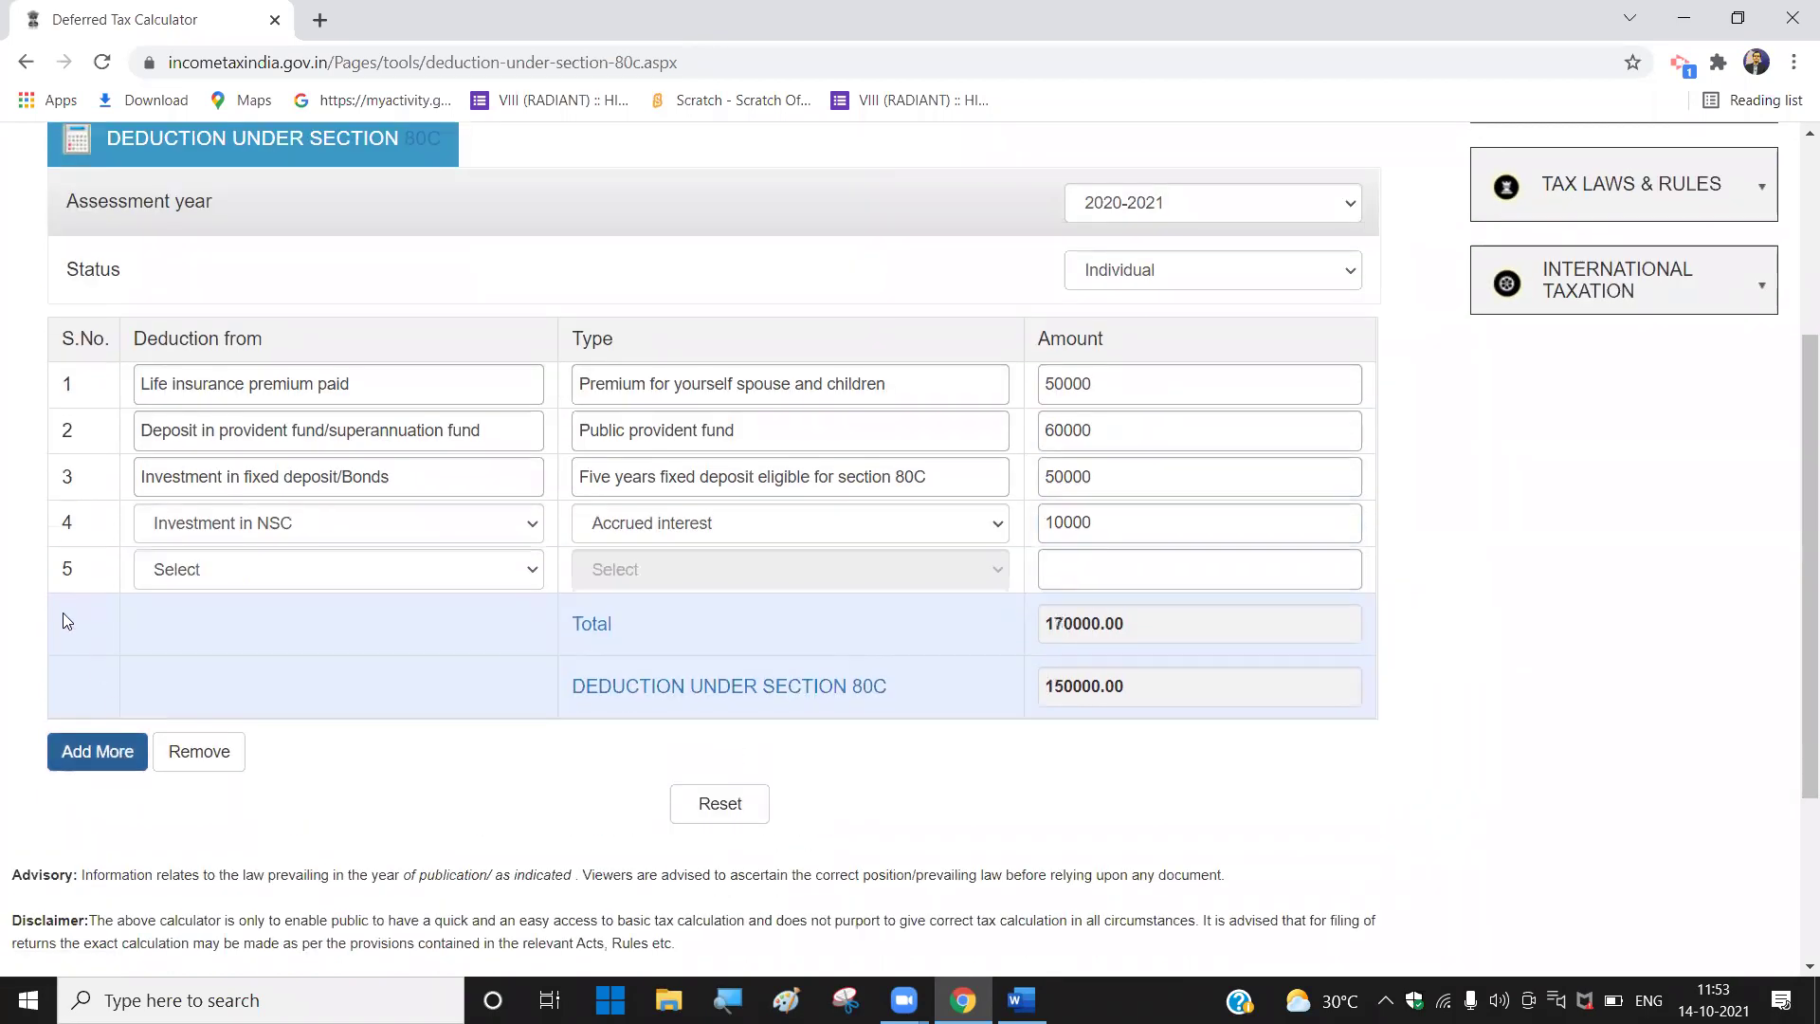
pyautogui.click(533, 572)
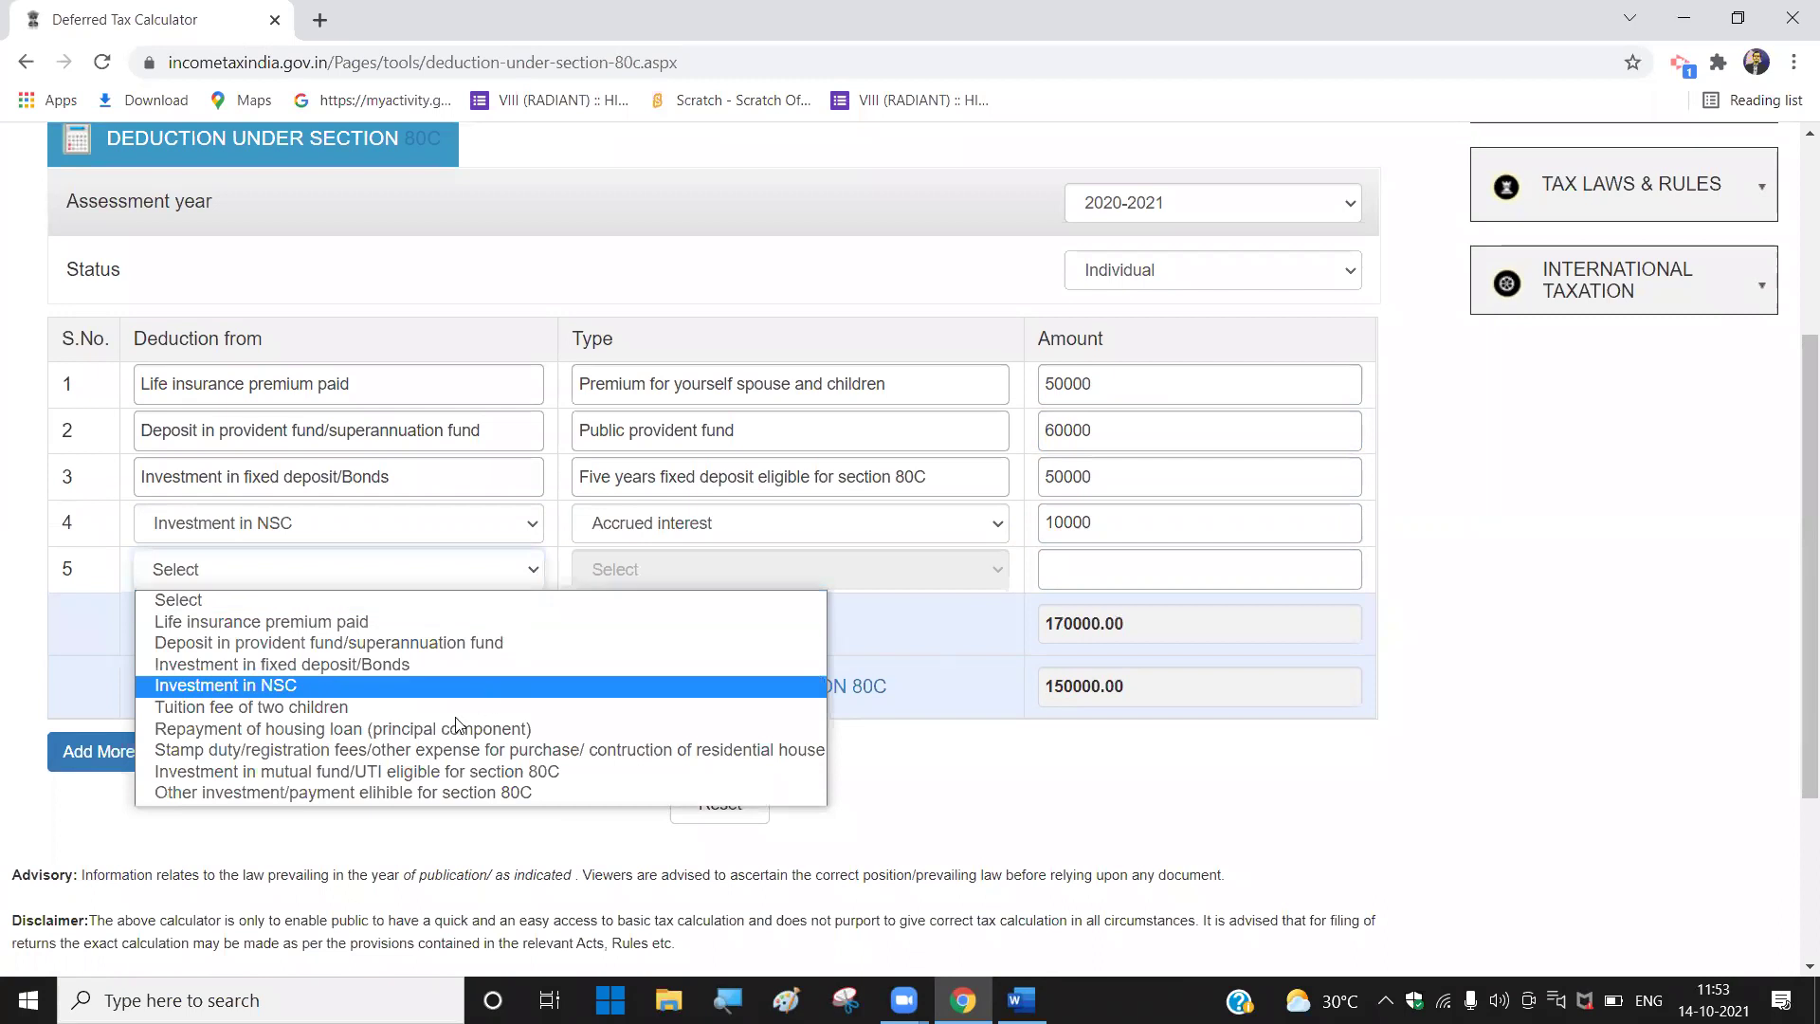
pyautogui.click(393, 731)
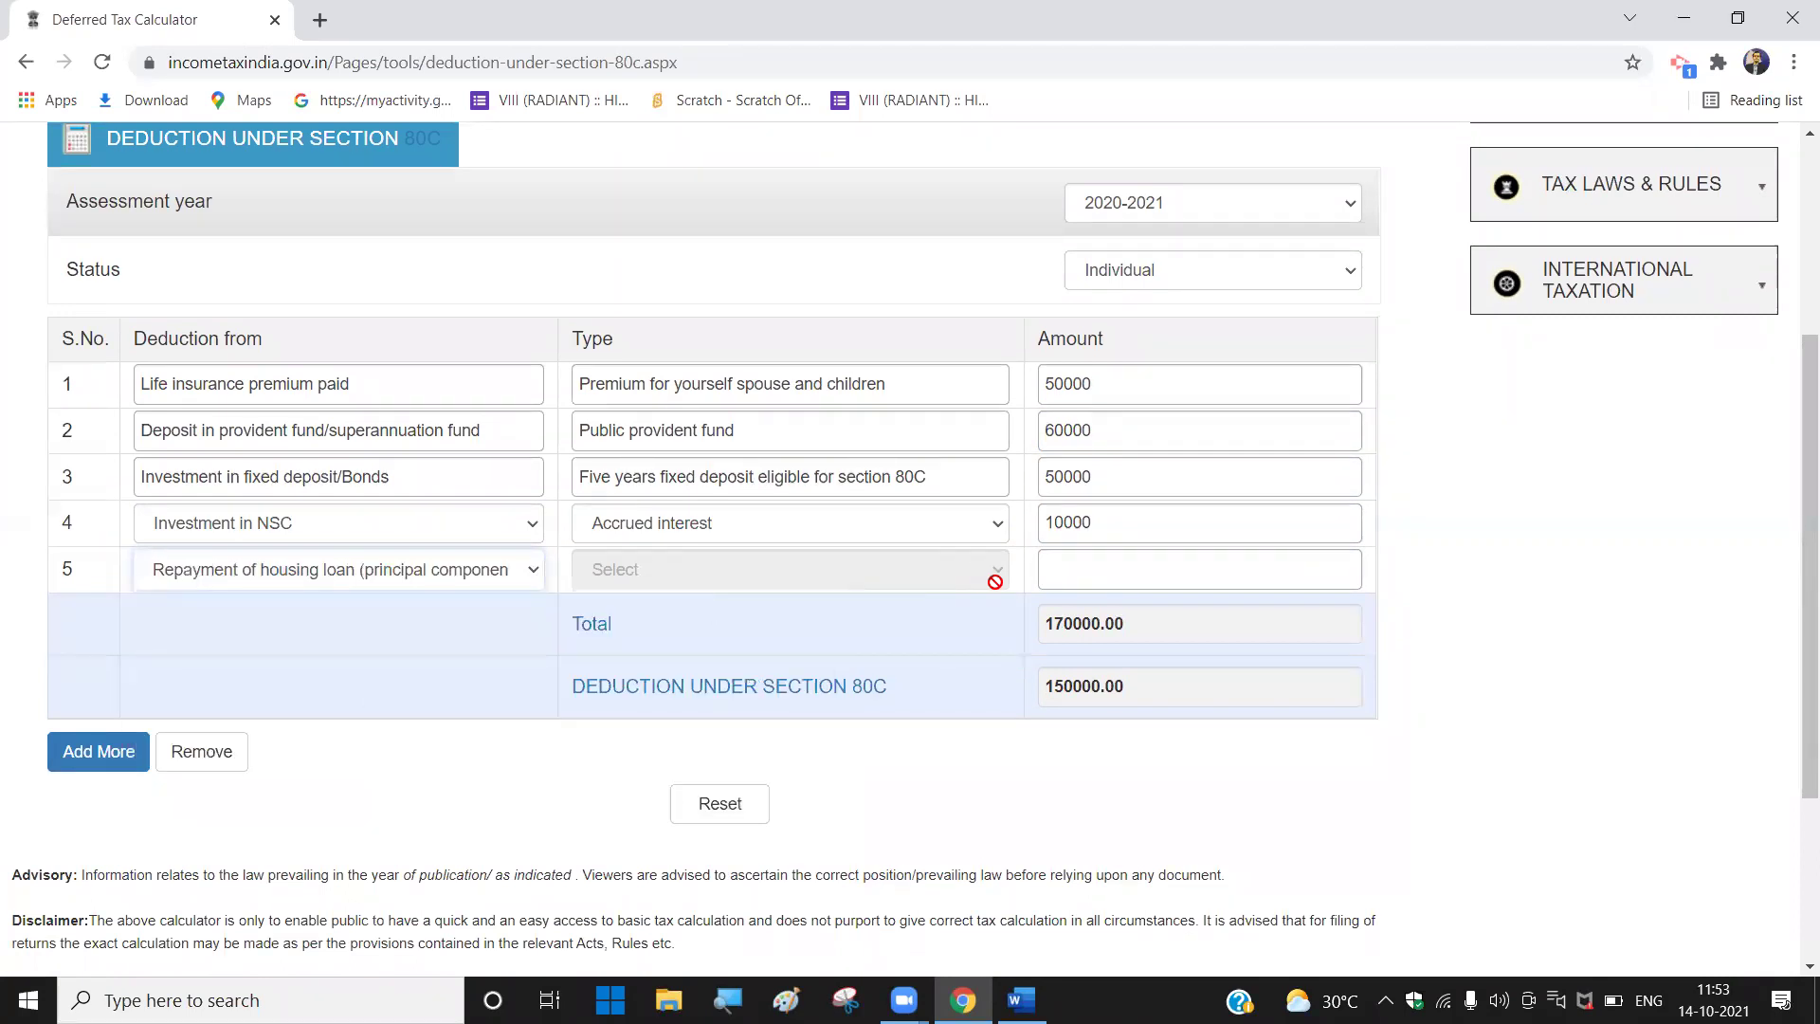
pyautogui.click(1068, 575)
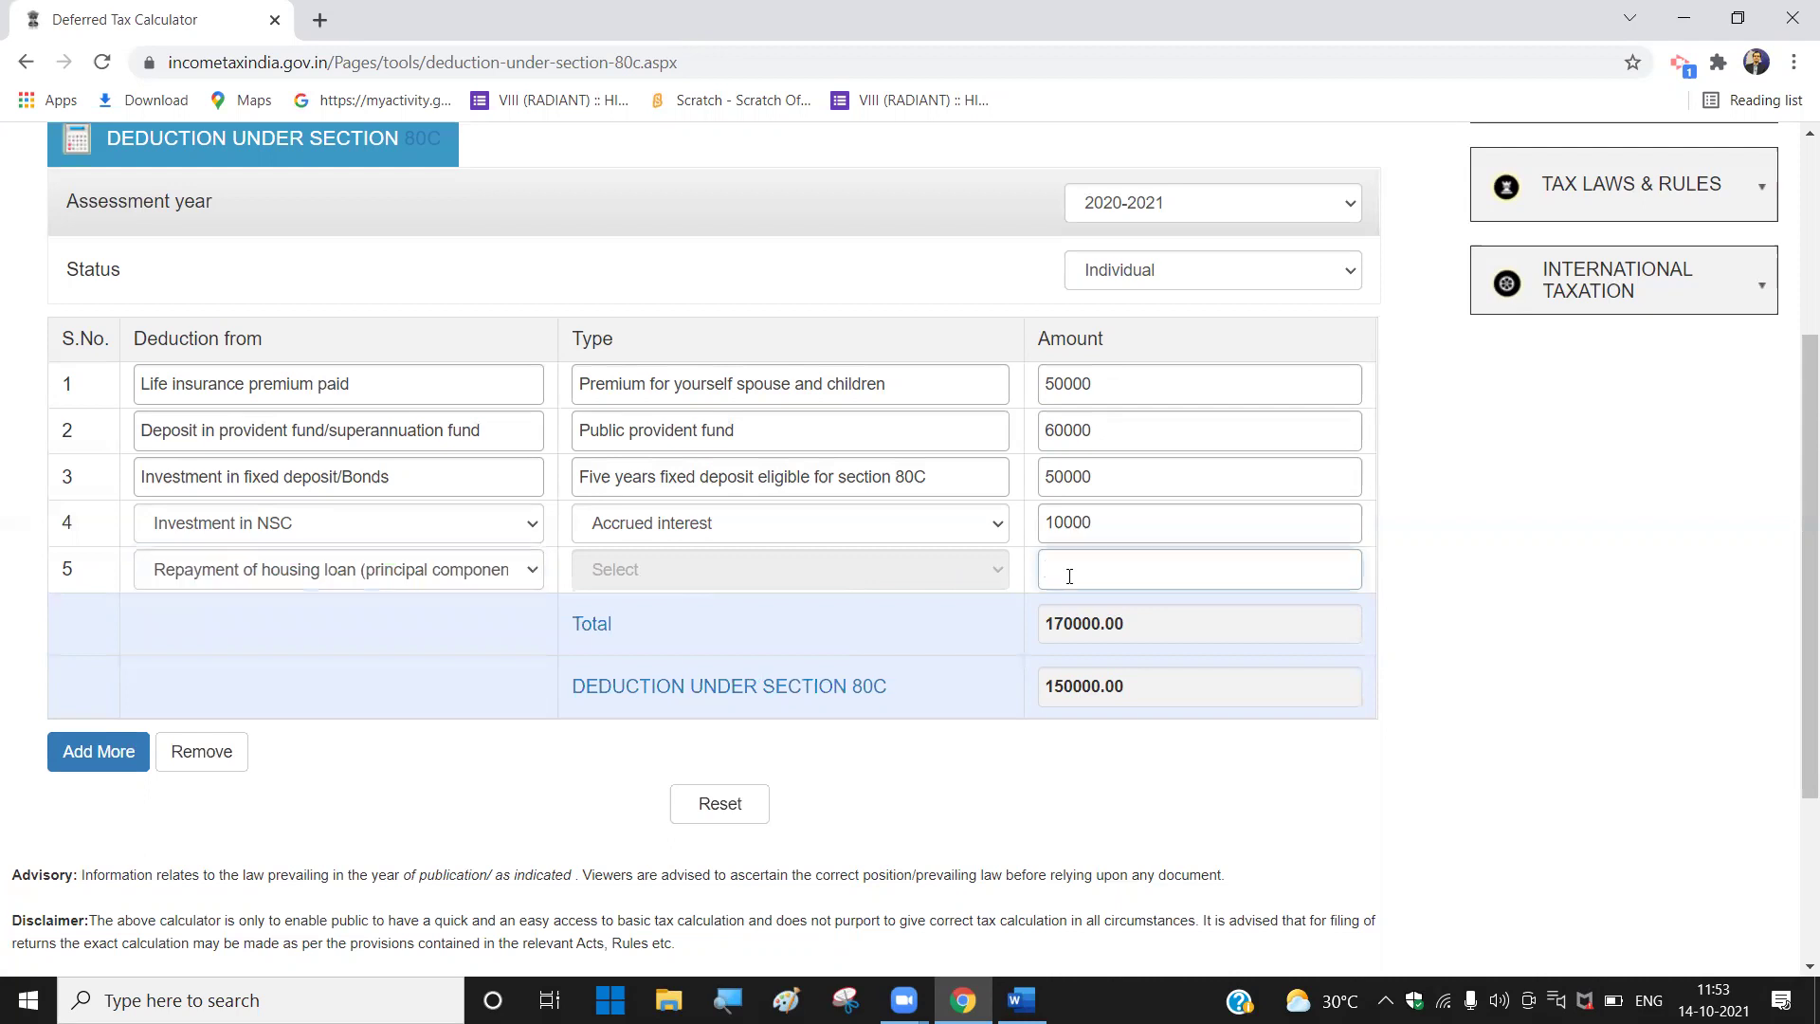
pyautogui.write('20000')
# Step: Add a sixth deduction row for Tuition fee of two children with an amount of 60000
pyautogui.click(117, 758)
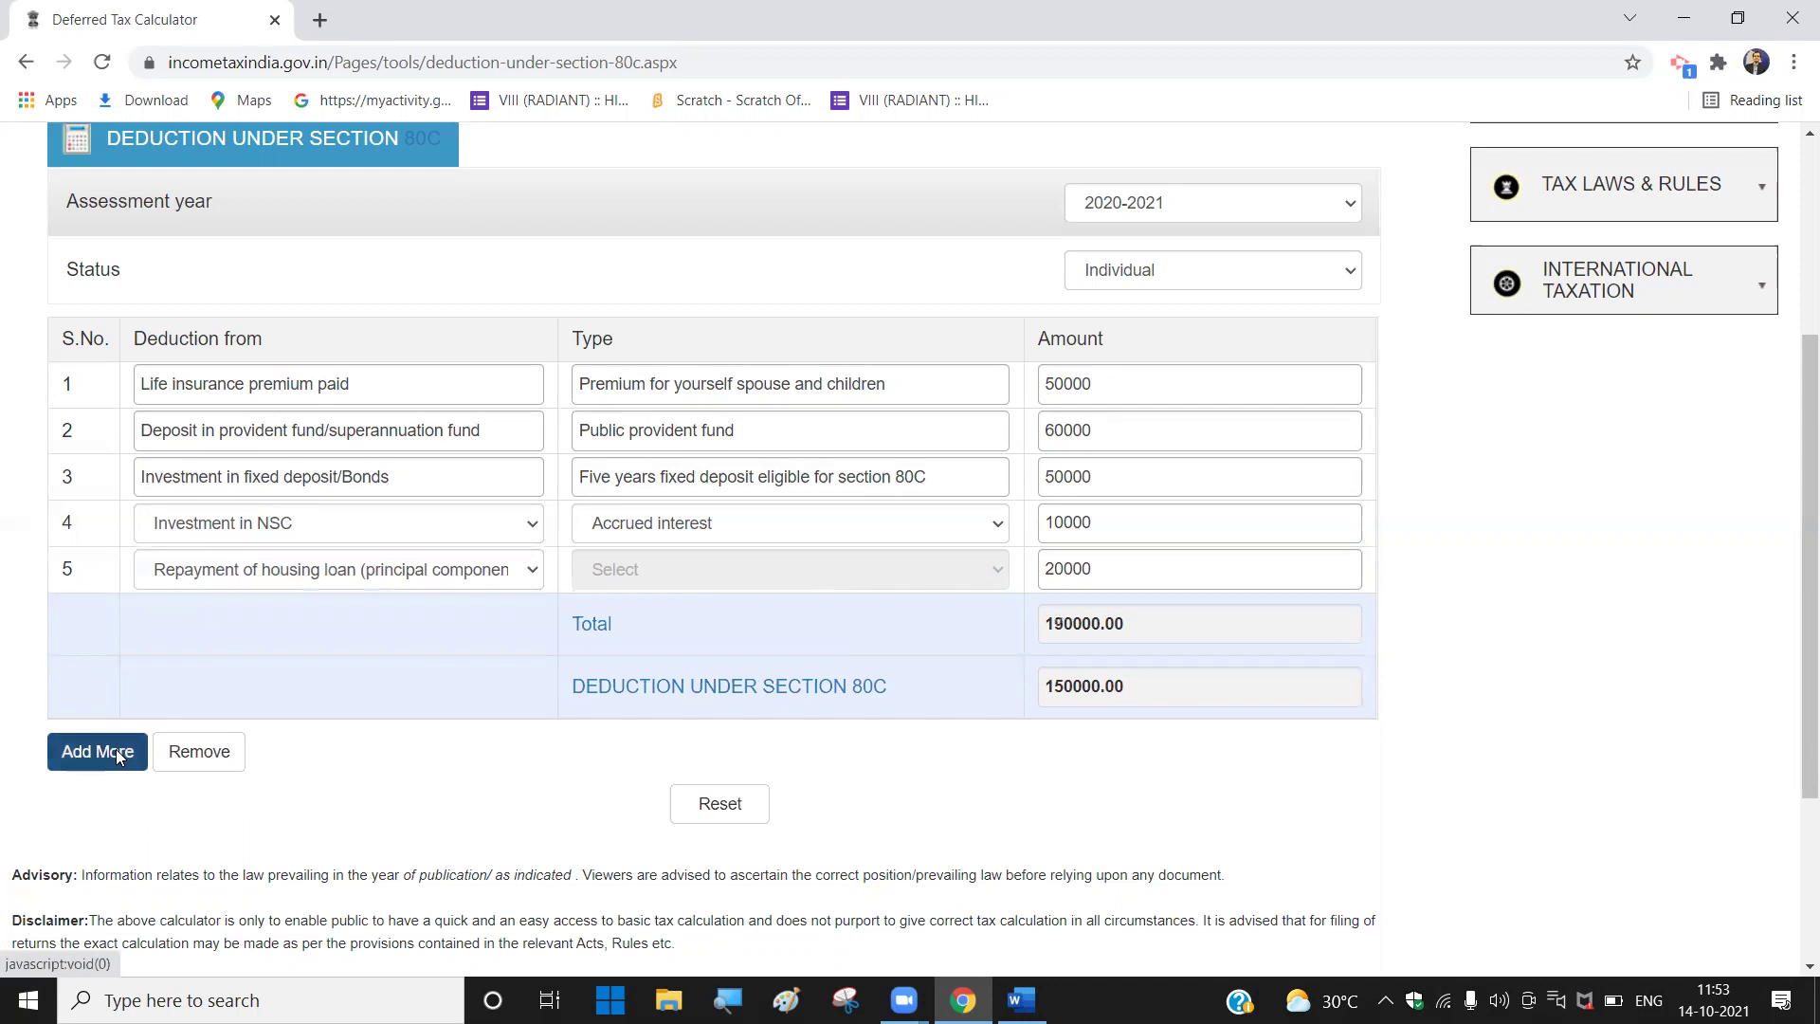
pyautogui.scroll(-1, 548, 576)
pyautogui.click(527, 501)
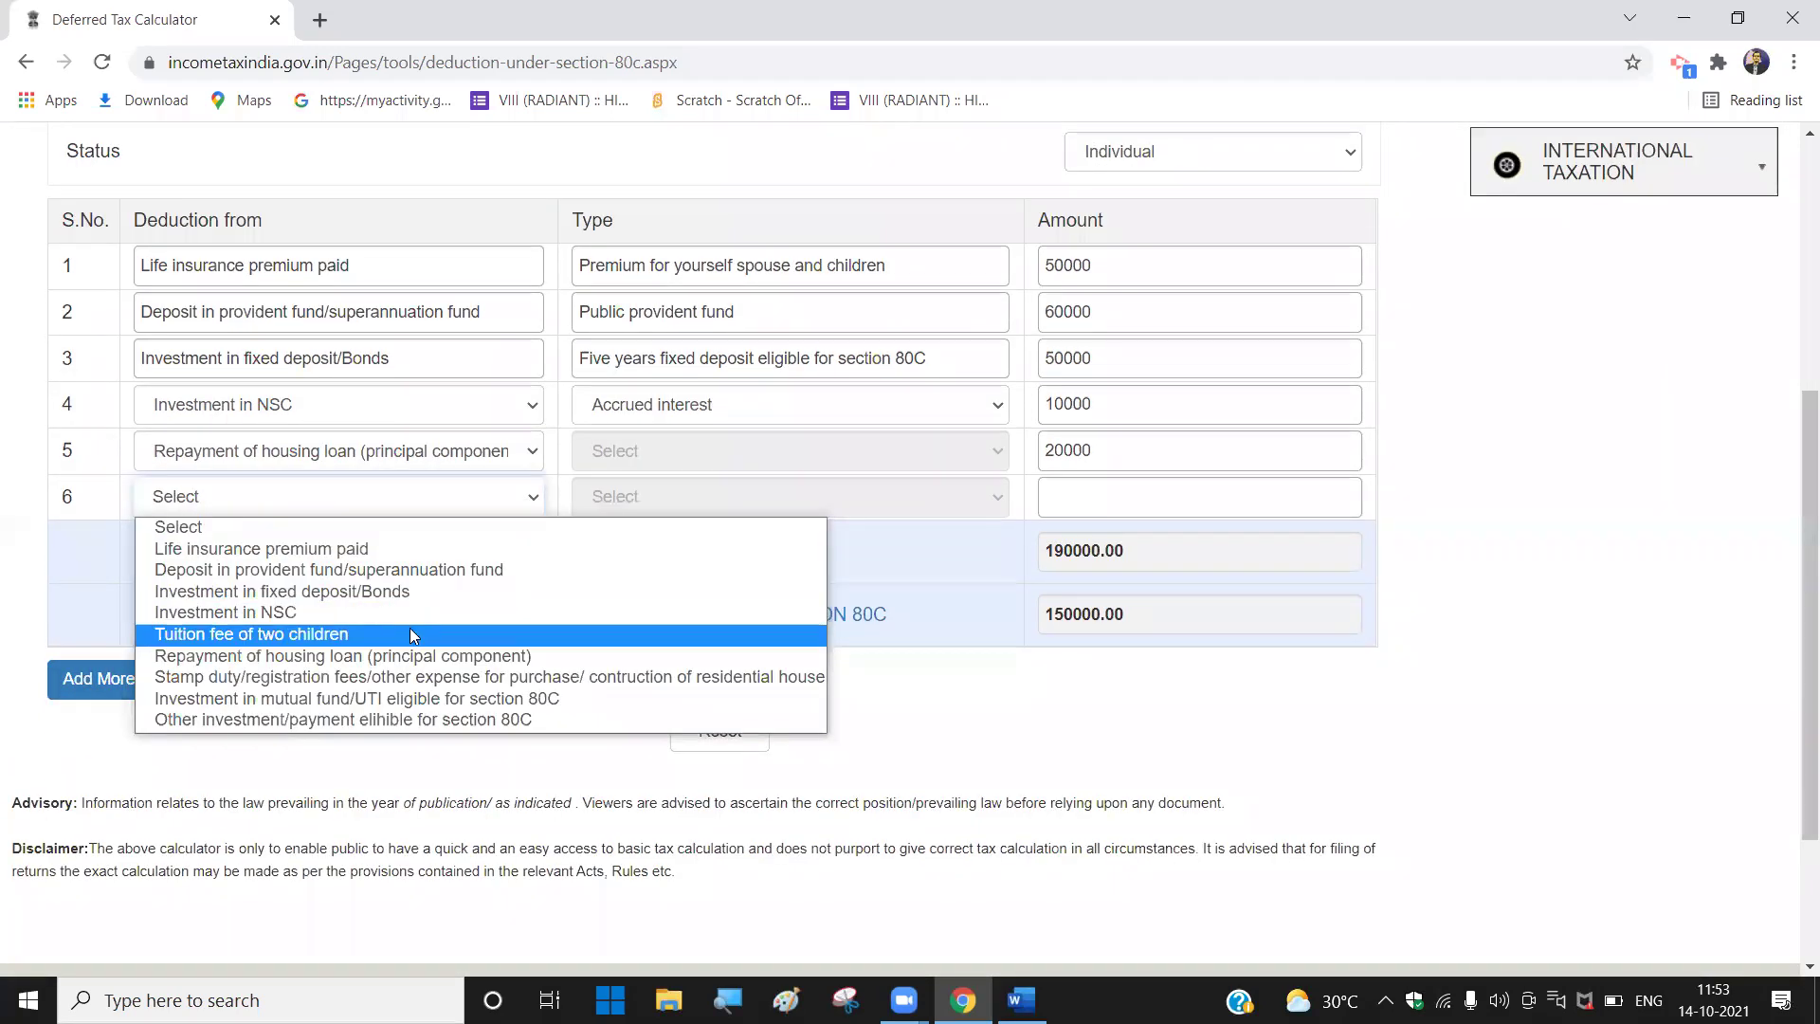
pyautogui.click(412, 631)
pyautogui.click(1060, 505)
pyautogui.write('60000')
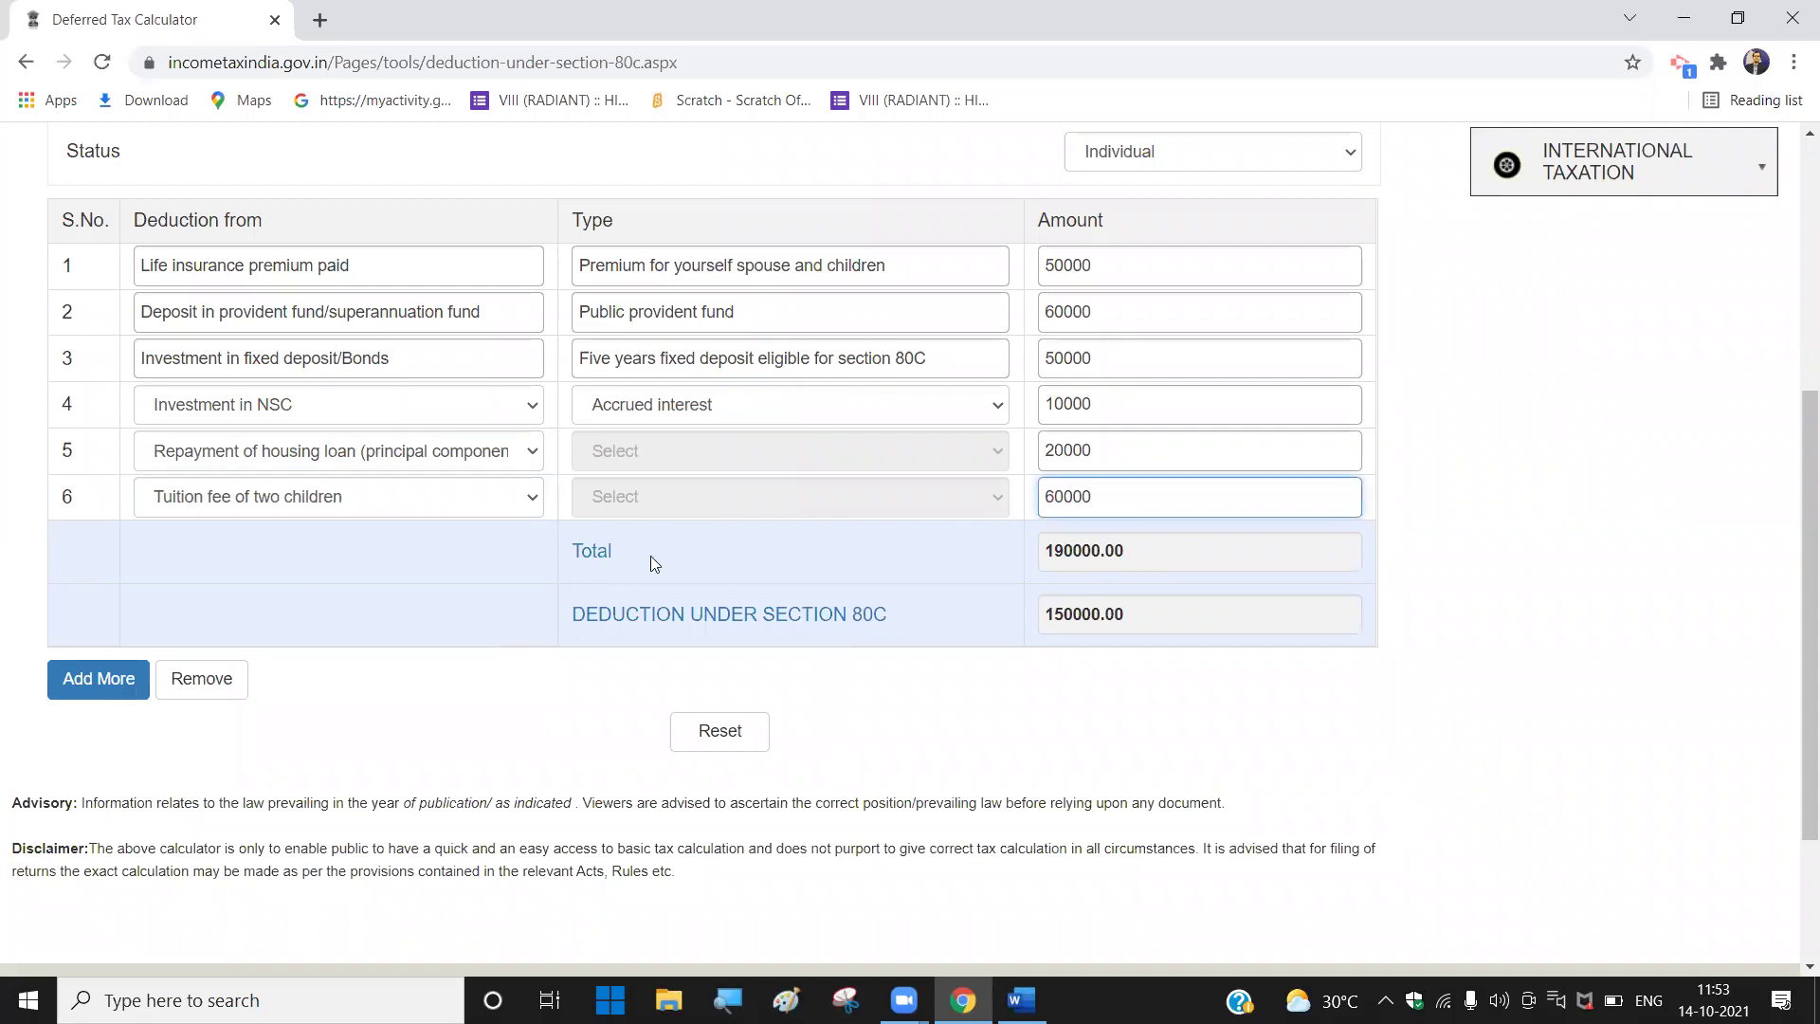
# Step: Add a seventh deduction row for Investment in mutual fund/UTI eligible for section 80C with an amount of 20000
pyautogui.click(110, 679)
pyautogui.scroll(-1, 373, 506)
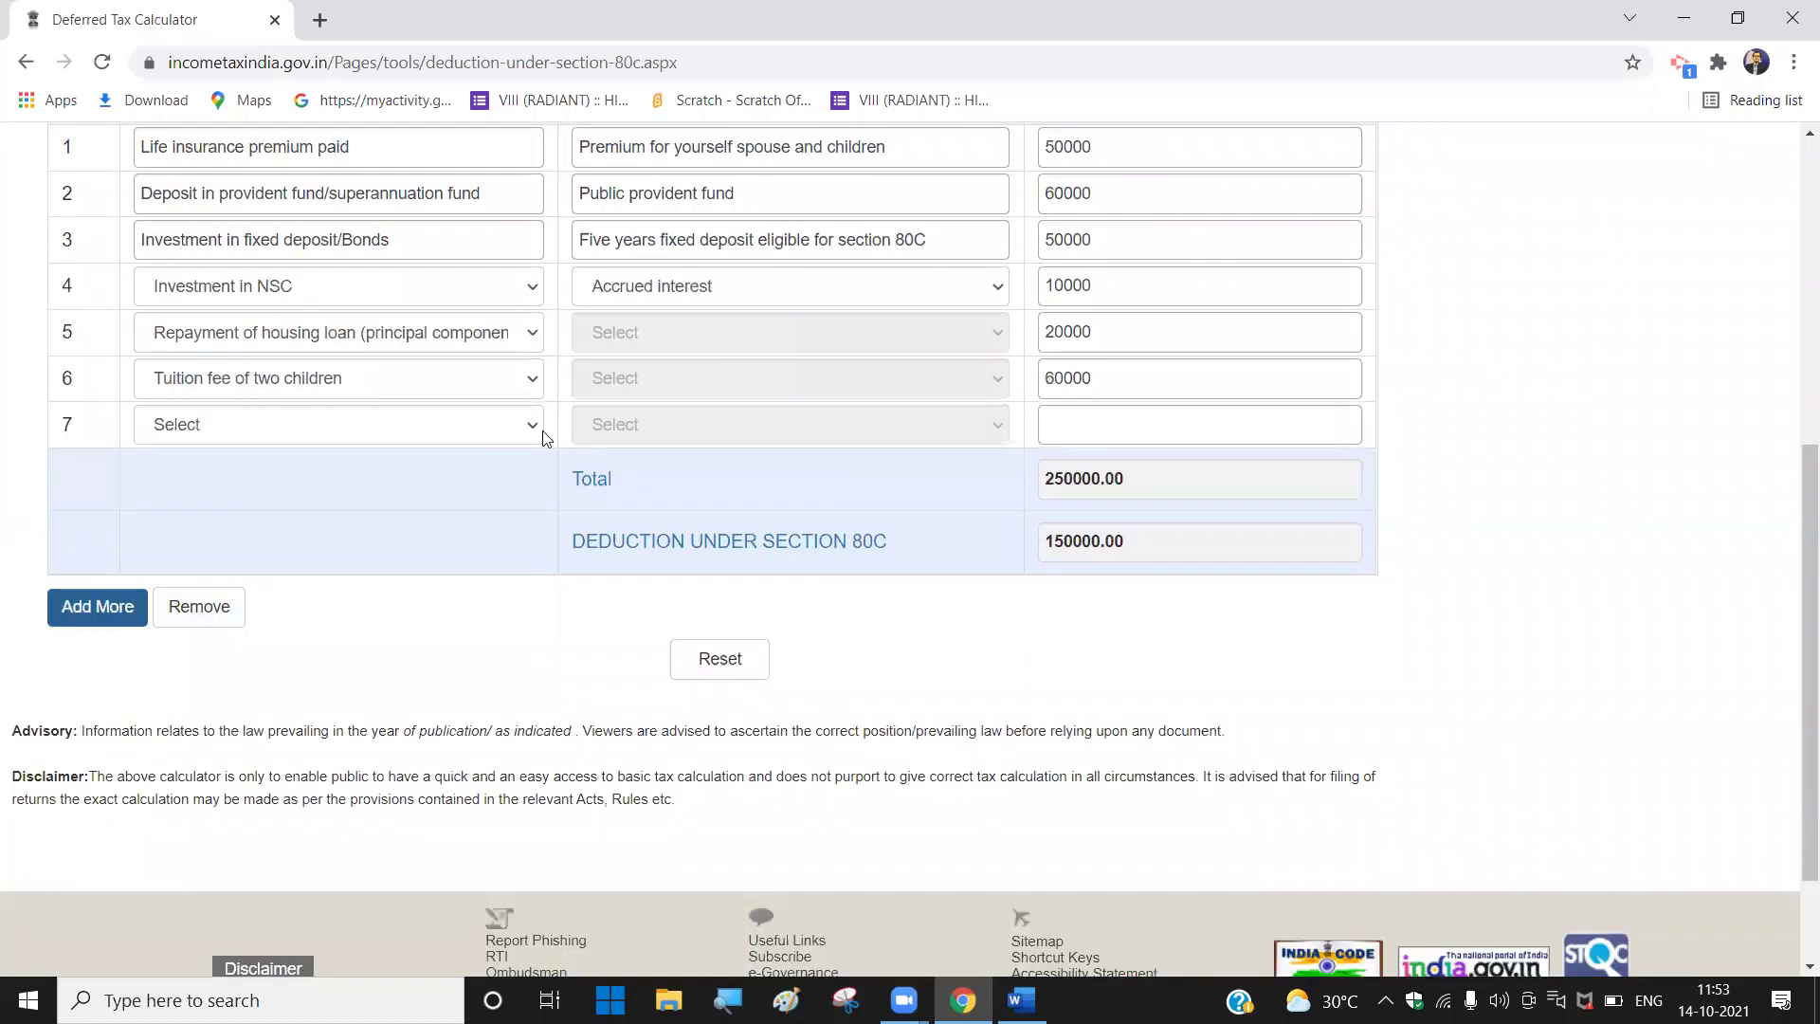
pyautogui.click(528, 424)
pyautogui.click(459, 626)
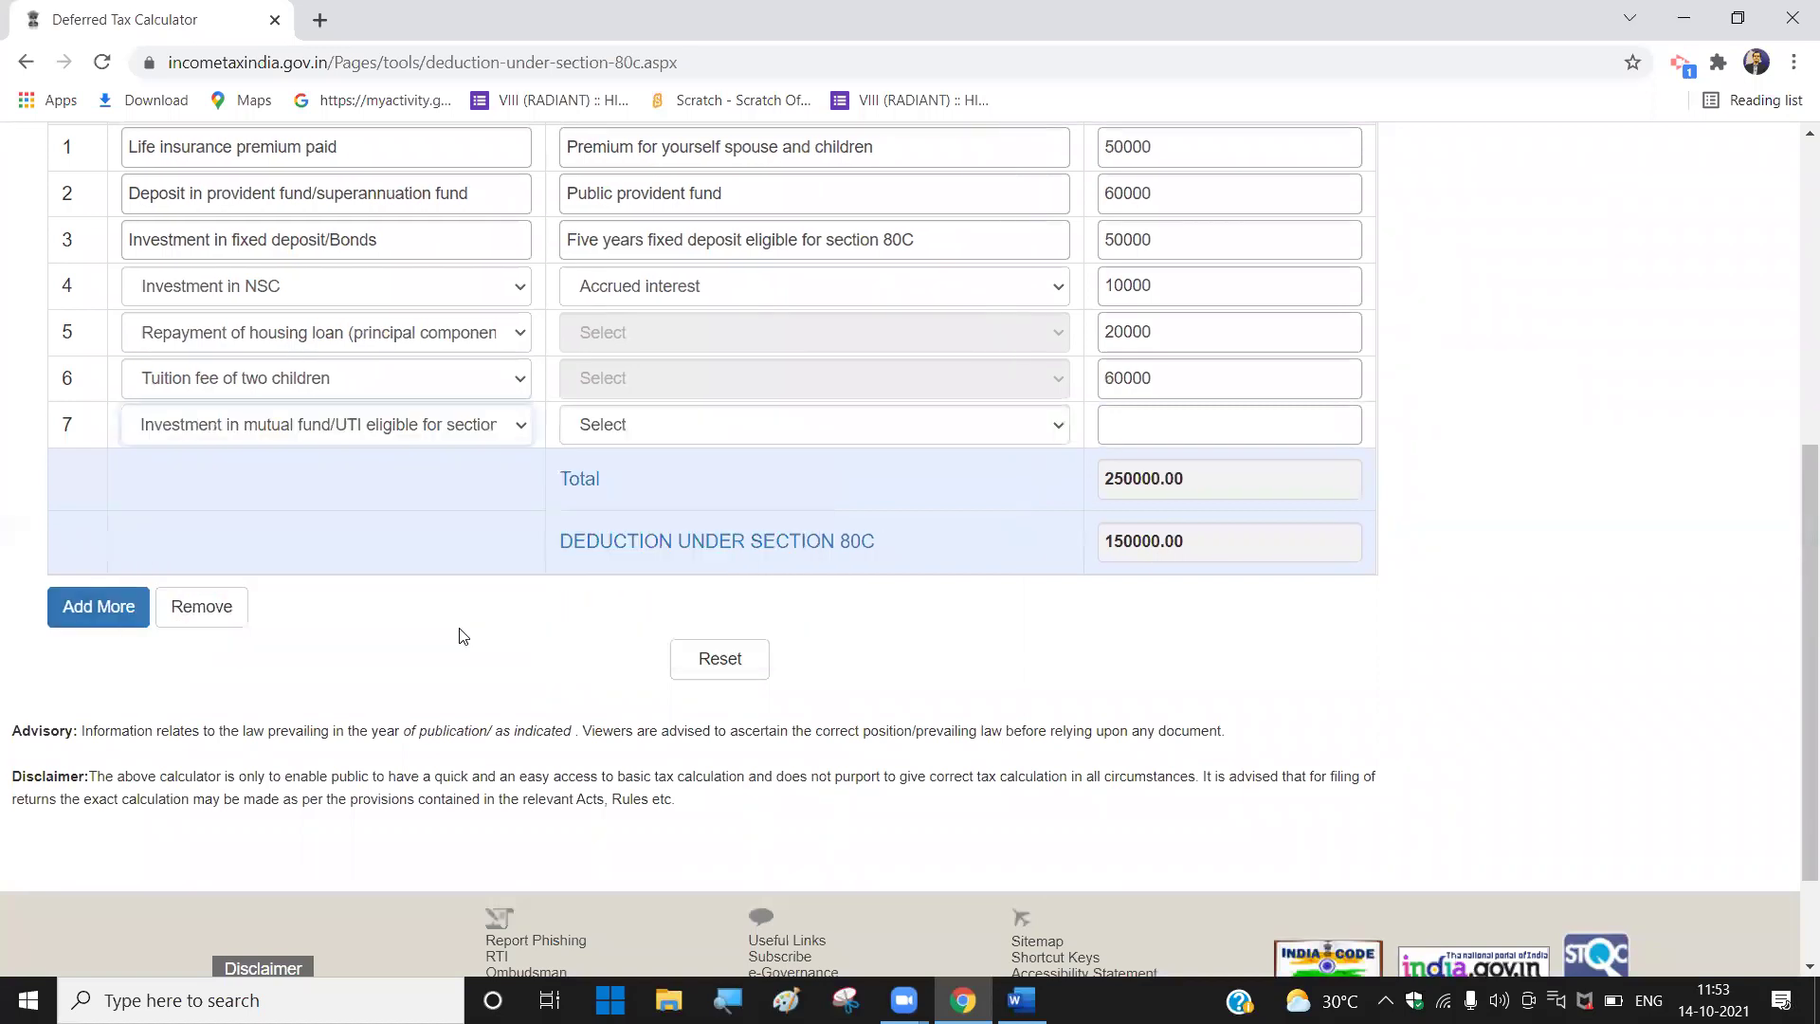
pyautogui.click(1131, 419)
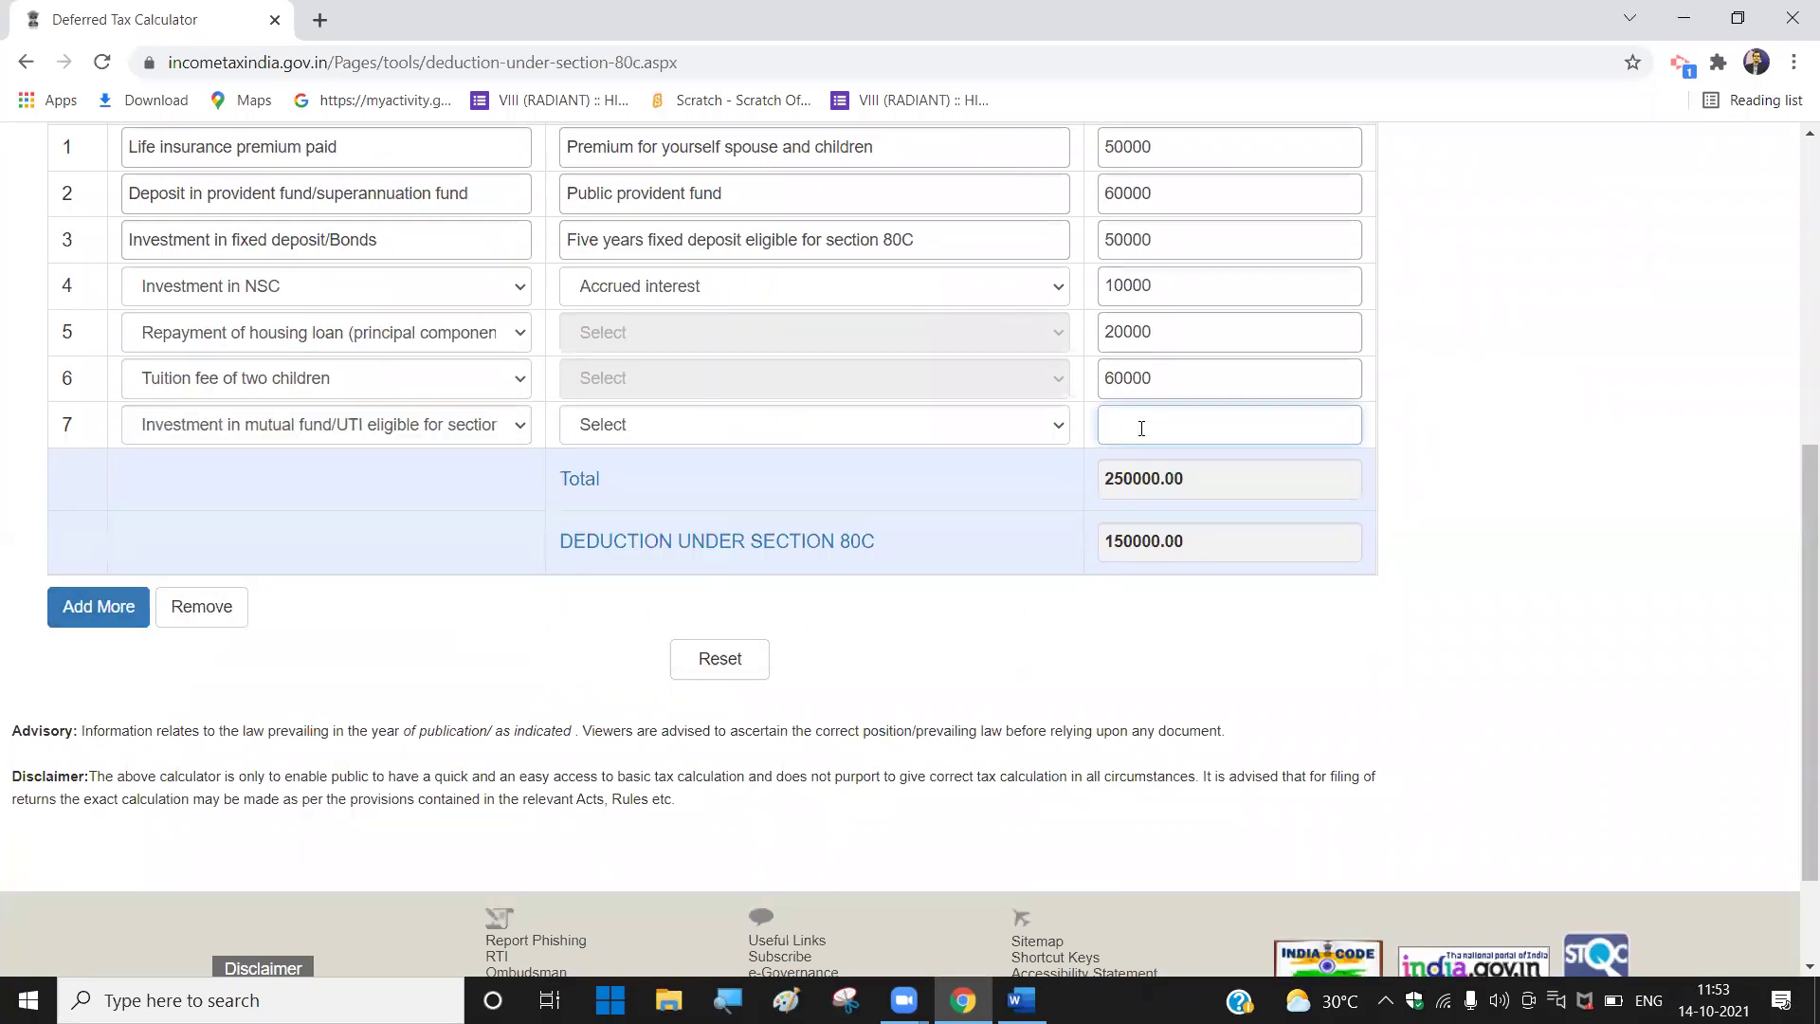
pyautogui.write('20000')
pyautogui.click(1467, 488)
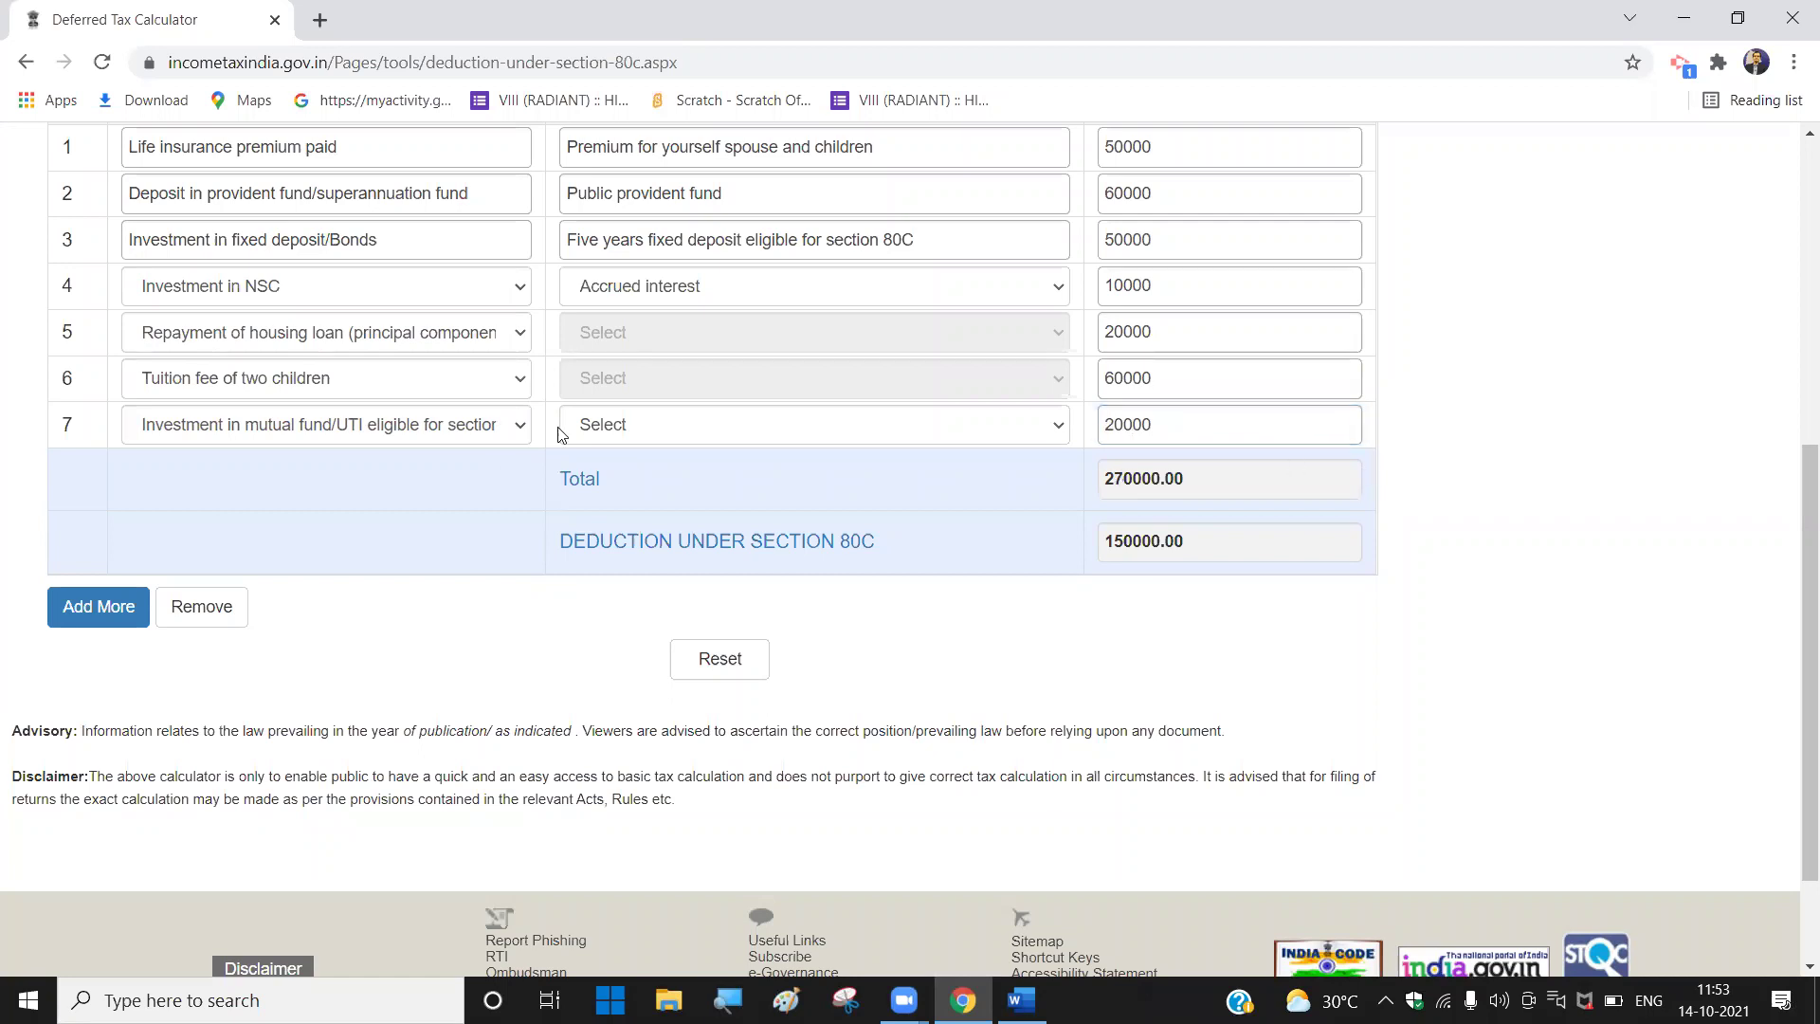
# Step: Add an eighth deduction row for Stamp duty/registration fees/other expense for a residential house with an amount of 10000
pyautogui.click(95, 607)
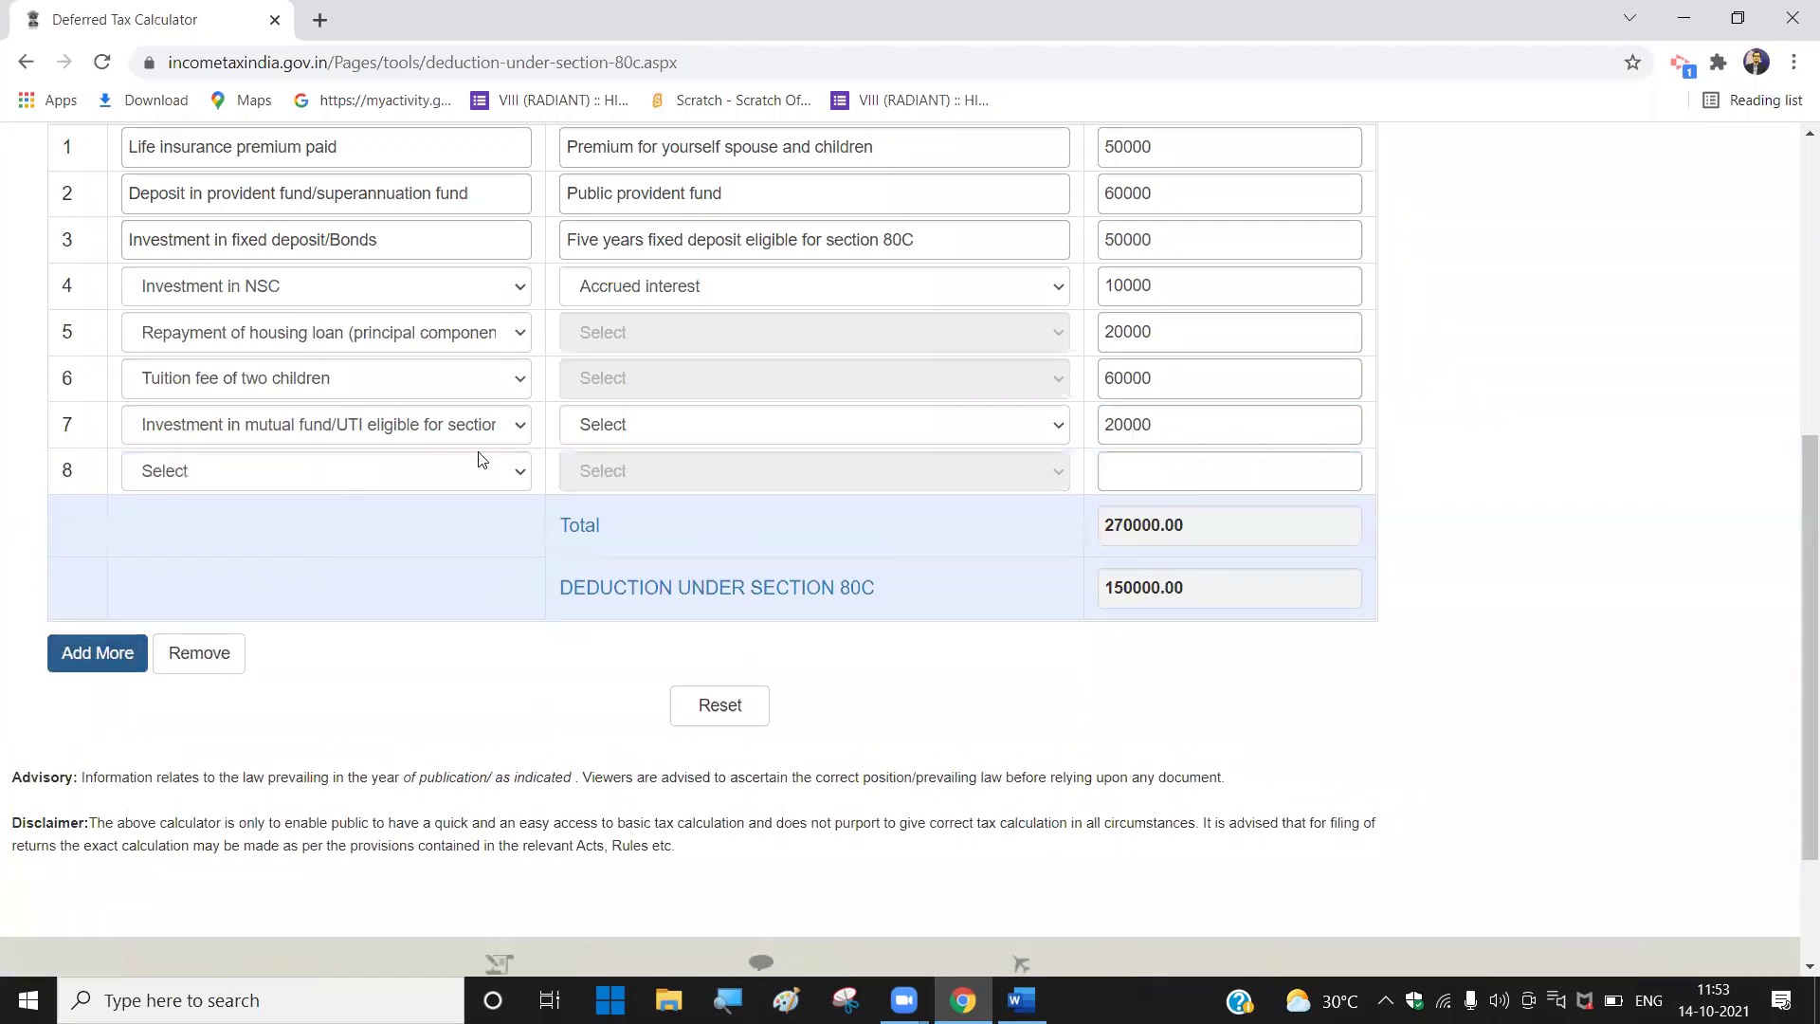
pyautogui.click(516, 473)
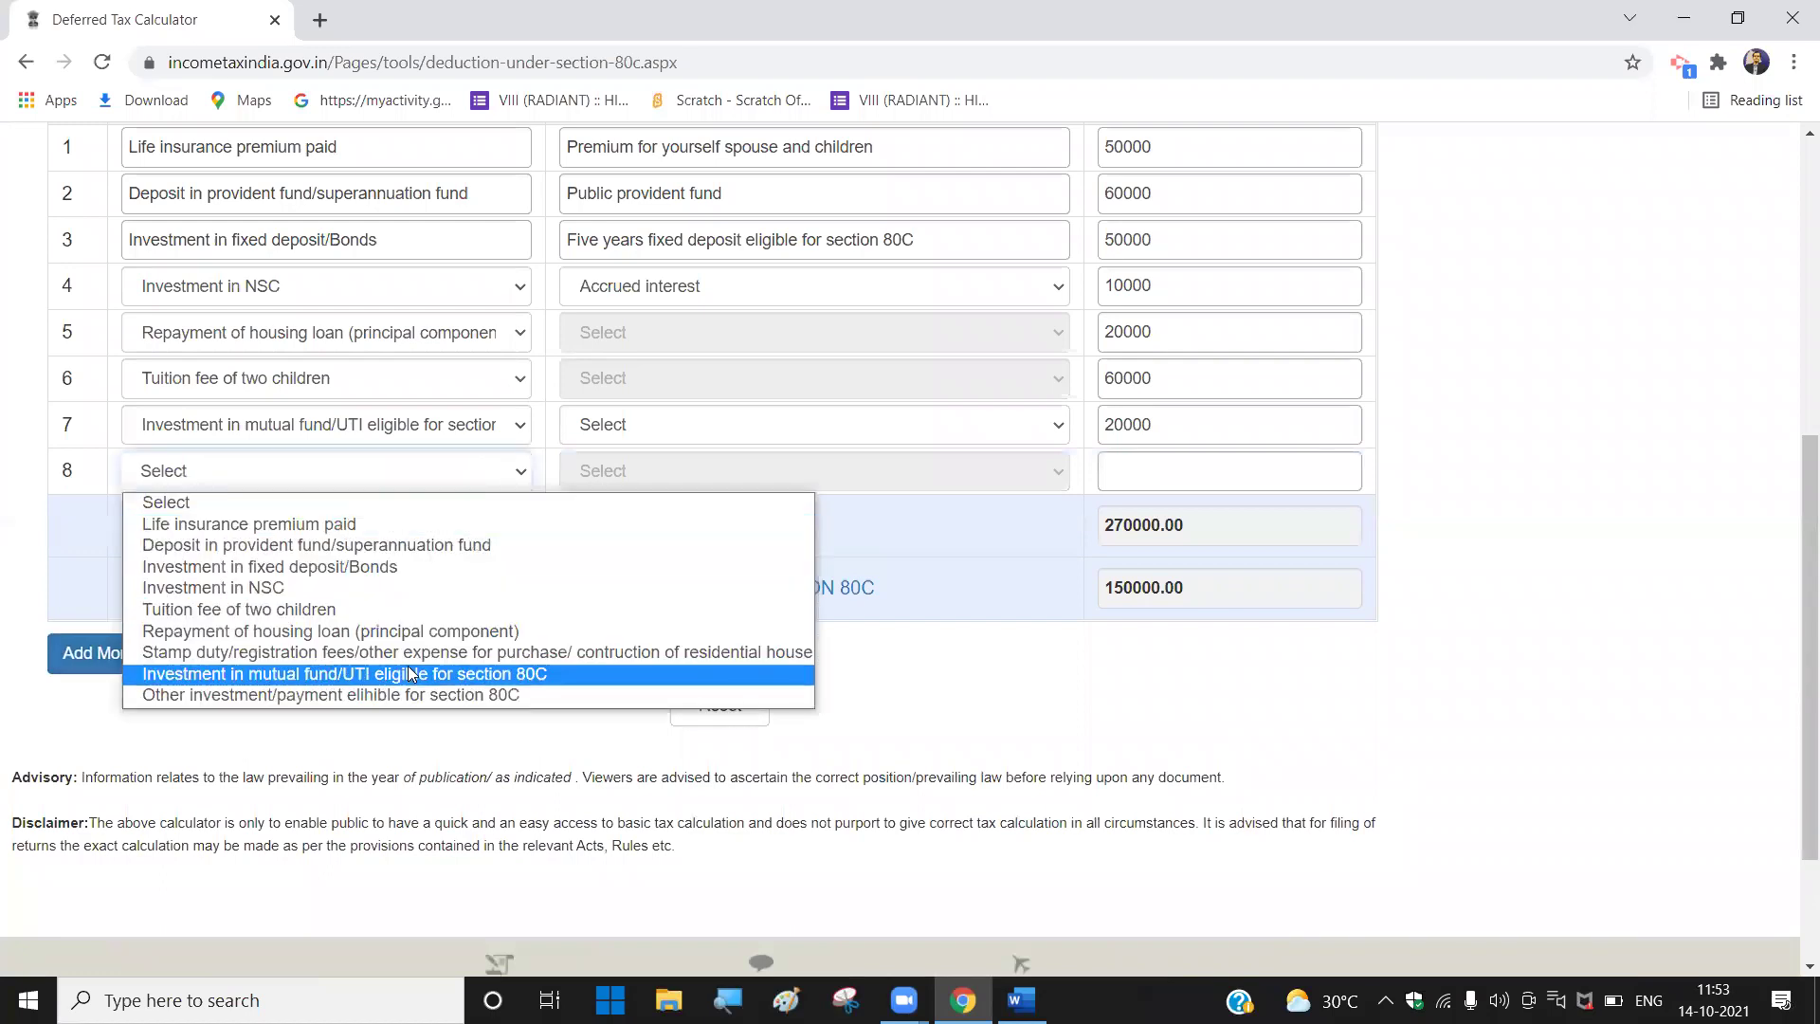
pyautogui.click(326, 656)
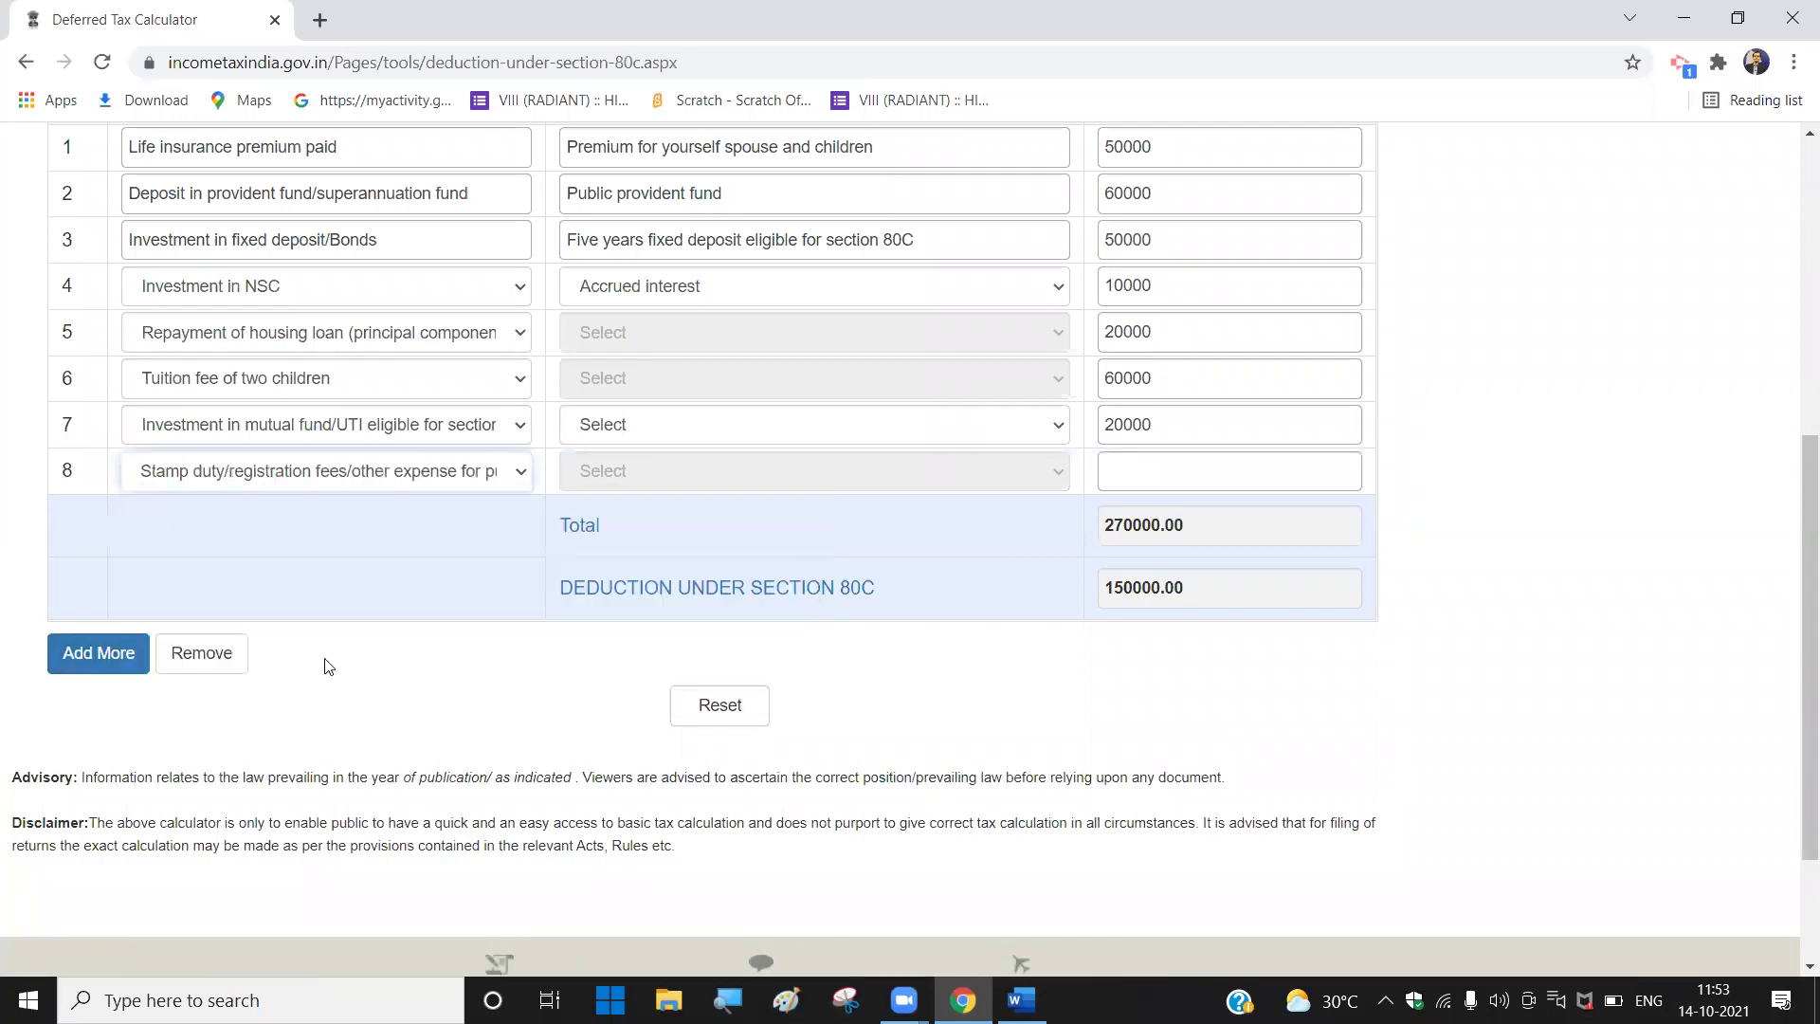
pyautogui.click(1129, 476)
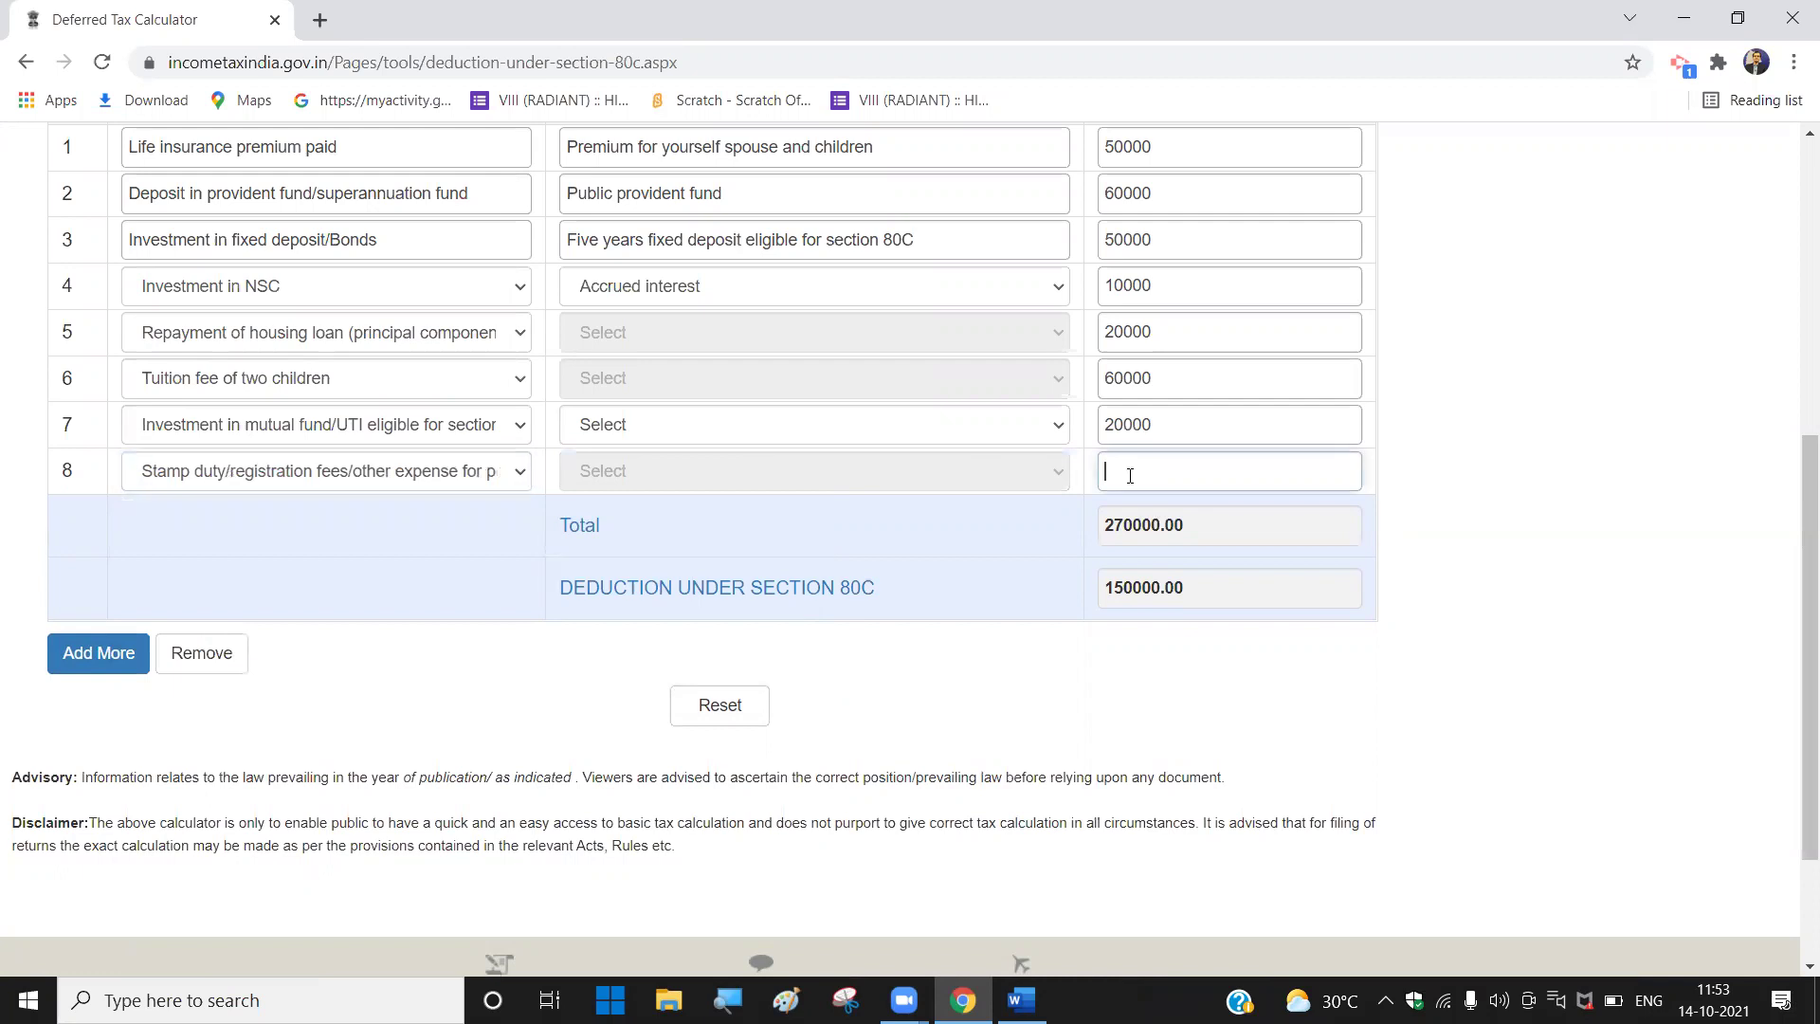
pyautogui.write('10000')
pyautogui.click(1477, 465)
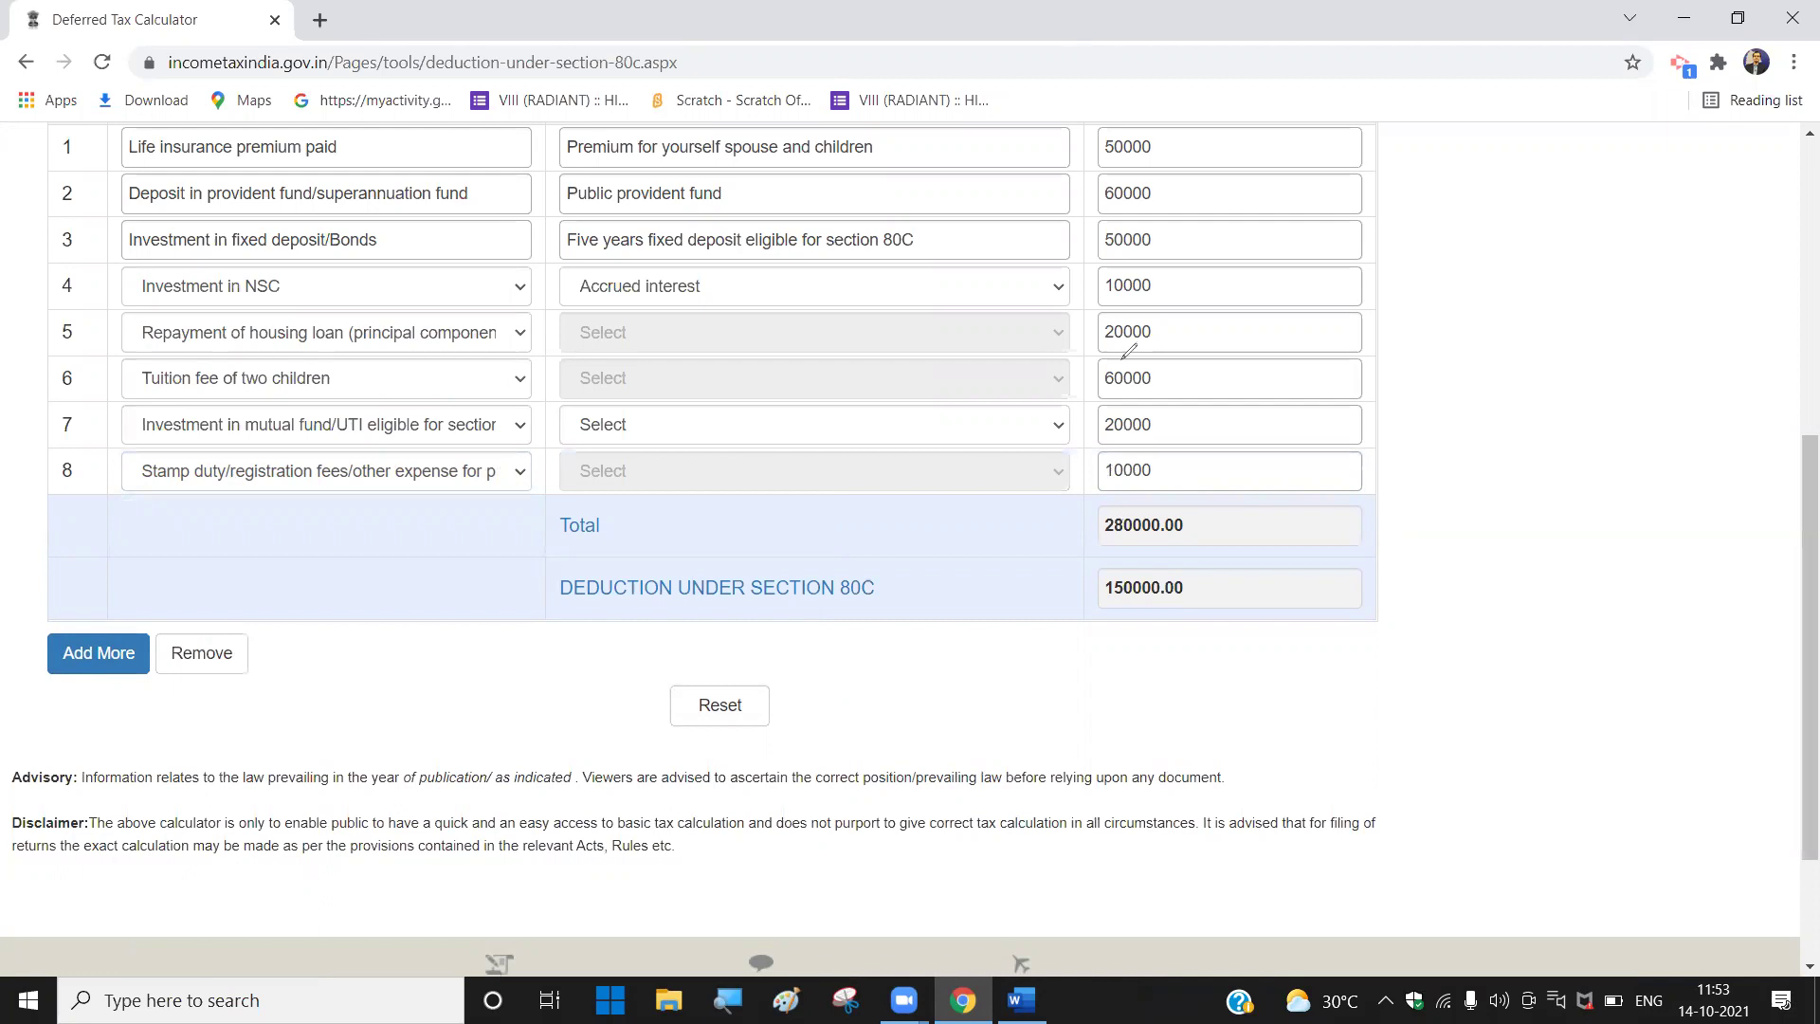
# Step: Draw red lines along the amounts, circle the total and the Section 80C deduction amount, and clear the drawings
pyautogui.moveTo(1113, 497)
pyautogui.mouseDown()
pyautogui.moveTo(1082, 521)
pyautogui.moveTo(1127, 547)
pyautogui.moveTo(1211, 511)
pyautogui.moveTo(1082, 496)
pyautogui.moveTo(1116, 554)
pyautogui.moveTo(1214, 517)
pyautogui.mouseUp()
pyautogui.moveTo(890, 592)
pyautogui.mouseDown()
pyautogui.moveTo(1100, 590)
pyautogui.moveTo(1080, 604)
pyautogui.moveTo(1103, 590)
pyautogui.moveTo(1072, 580)
pyautogui.moveTo(1104, 621)
pyautogui.moveTo(1223, 552)
pyautogui.moveTo(1055, 549)
pyautogui.moveTo(1185, 635)
pyautogui.moveTo(1215, 589)
pyautogui.mouseUp()
pyautogui.moveTo(1158, 188); pyautogui.dragTo(1180, 351)
pyautogui.moveTo(1185, 441); pyautogui.dragTo(1181, 478)
pyautogui.moveTo(1182, 194)
pyautogui.mouseDown()
pyautogui.moveTo(1158, 341)
pyautogui.moveTo(1178, 485)
pyautogui.mouseUp()
pyautogui.moveTo(1202, 603); pyautogui.dragTo(1190, 560)
pyautogui.moveTo(1046, 569)
pyautogui.mouseDown()
pyautogui.moveTo(987, 569)
pyautogui.moveTo(982, 630)
pyautogui.moveTo(1258, 653)
pyautogui.moveTo(1276, 595)
pyautogui.moveTo(953, 607)
pyautogui.moveTo(1195, 635)
pyautogui.moveTo(926, 544)
pyautogui.moveTo(1121, 637)
pyautogui.moveTo(966, 644)
pyautogui.mouseUp()
pyautogui.moveTo(1232, 597); pyautogui.dragTo(1196, 552)
pyautogui.moveTo(1138, 654); pyautogui.dragTo(1265, 654)
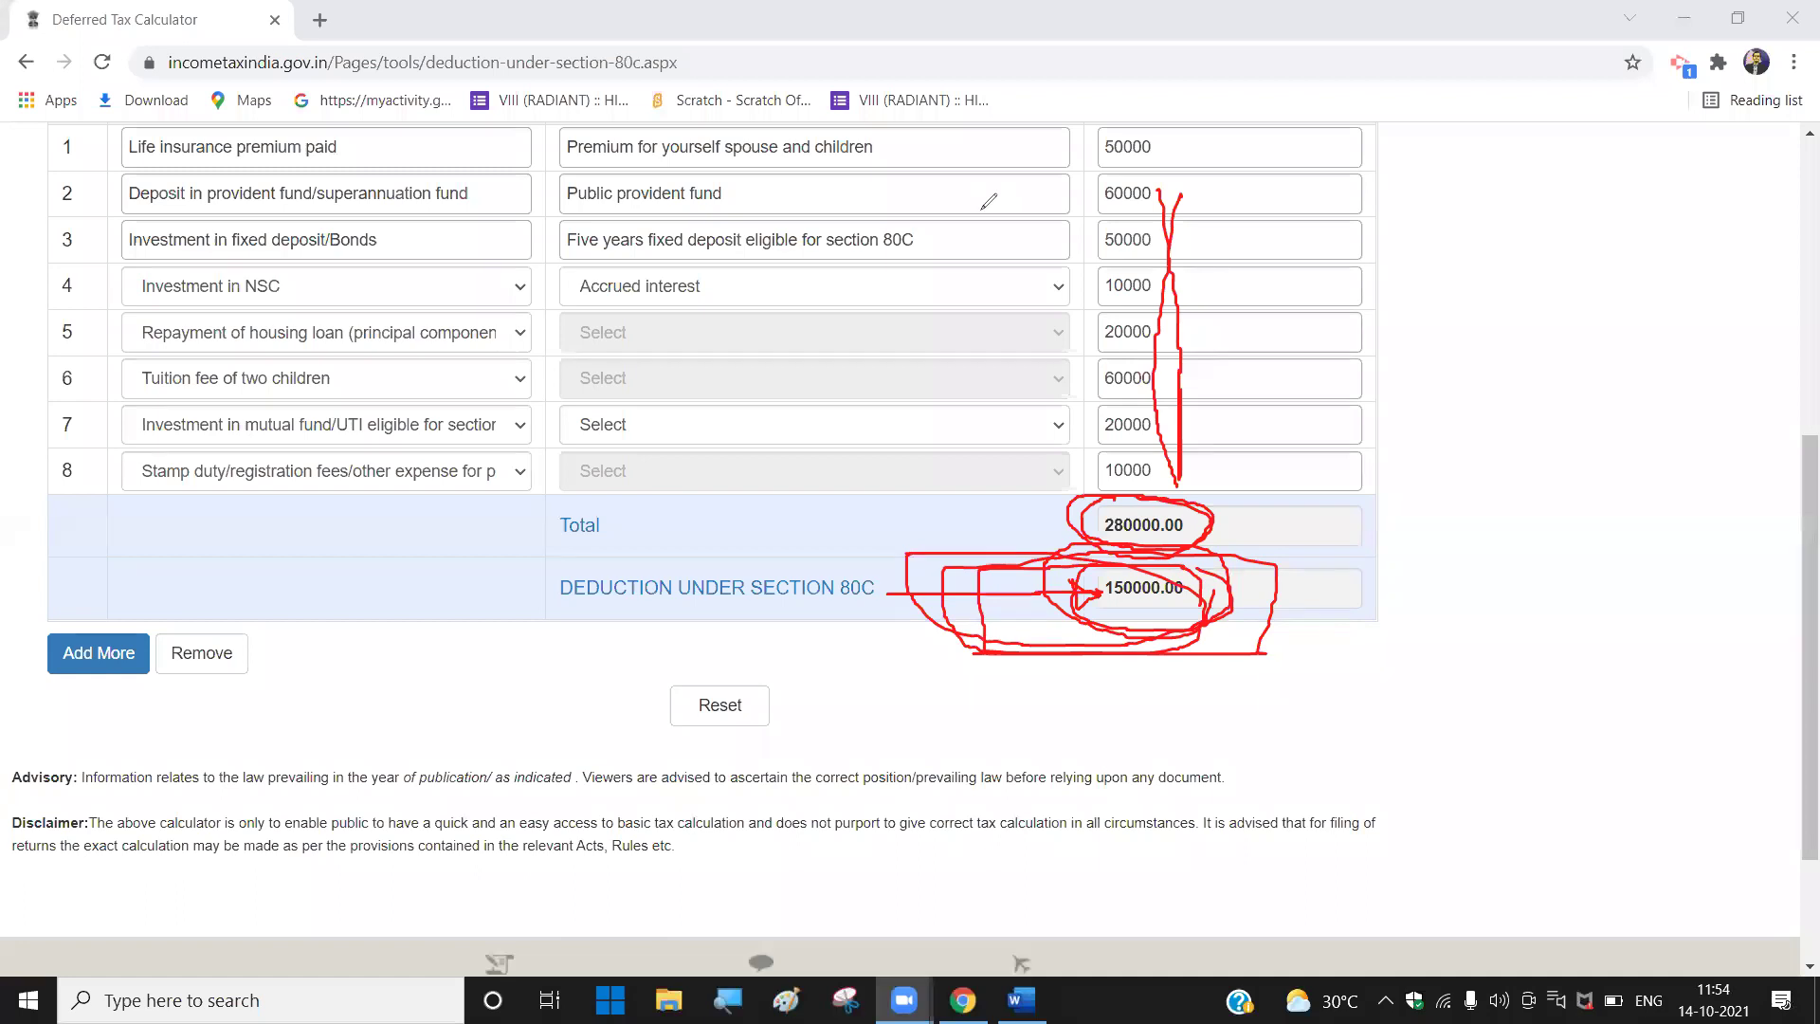
pyautogui.moveTo(1175, 125); pyautogui.dragTo(1175, 223)
pyautogui.moveTo(1104, 550)
pyautogui.mouseDown()
pyautogui.moveTo(1102, 590)
pyautogui.moveTo(1151, 616)
pyautogui.moveTo(1158, 559)
pyautogui.moveTo(1114, 589)
pyautogui.moveTo(1180, 574)
pyautogui.mouseUp()
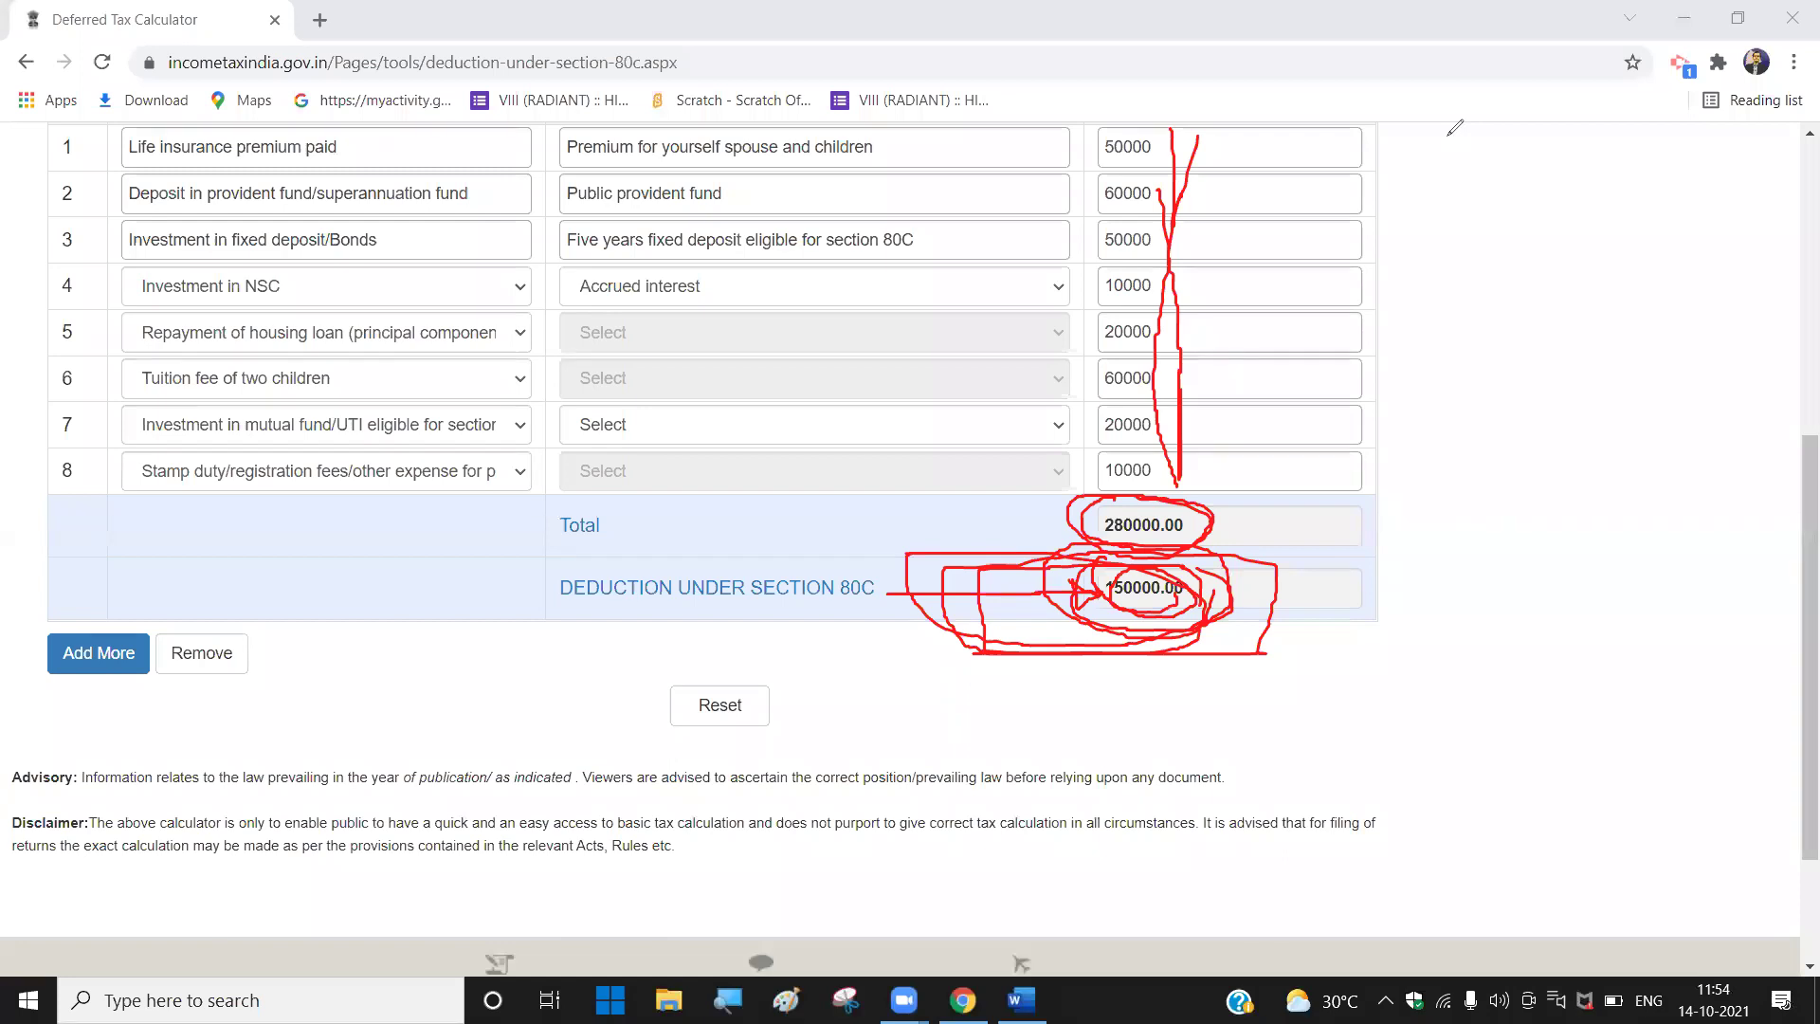
pyautogui.press('e')
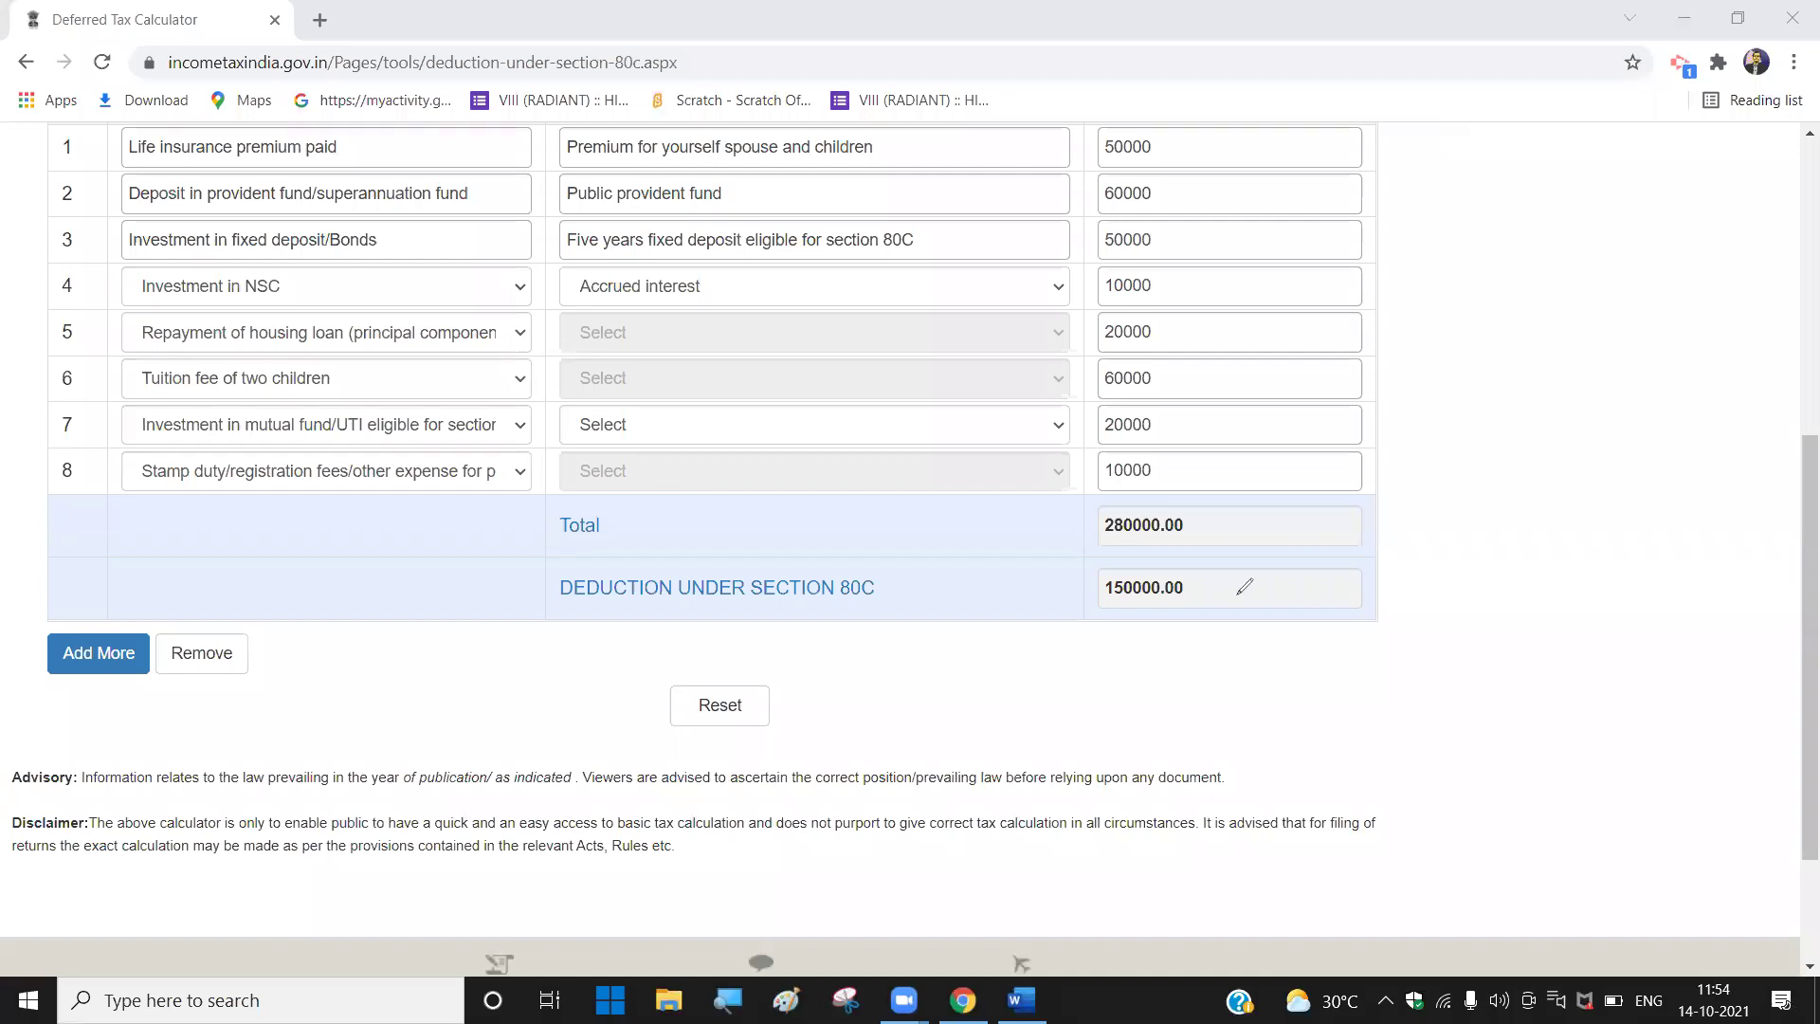
# Step: Circle the Section 80C deduction amount in red and underline it and its label
pyautogui.moveTo(1201, 587)
pyautogui.mouseDown()
pyautogui.moveTo(1139, 554)
pyautogui.moveTo(1238, 625)
pyautogui.moveTo(1199, 583)
pyautogui.mouseUp()
pyautogui.moveTo(1078, 589); pyautogui.dragTo(1257, 571)
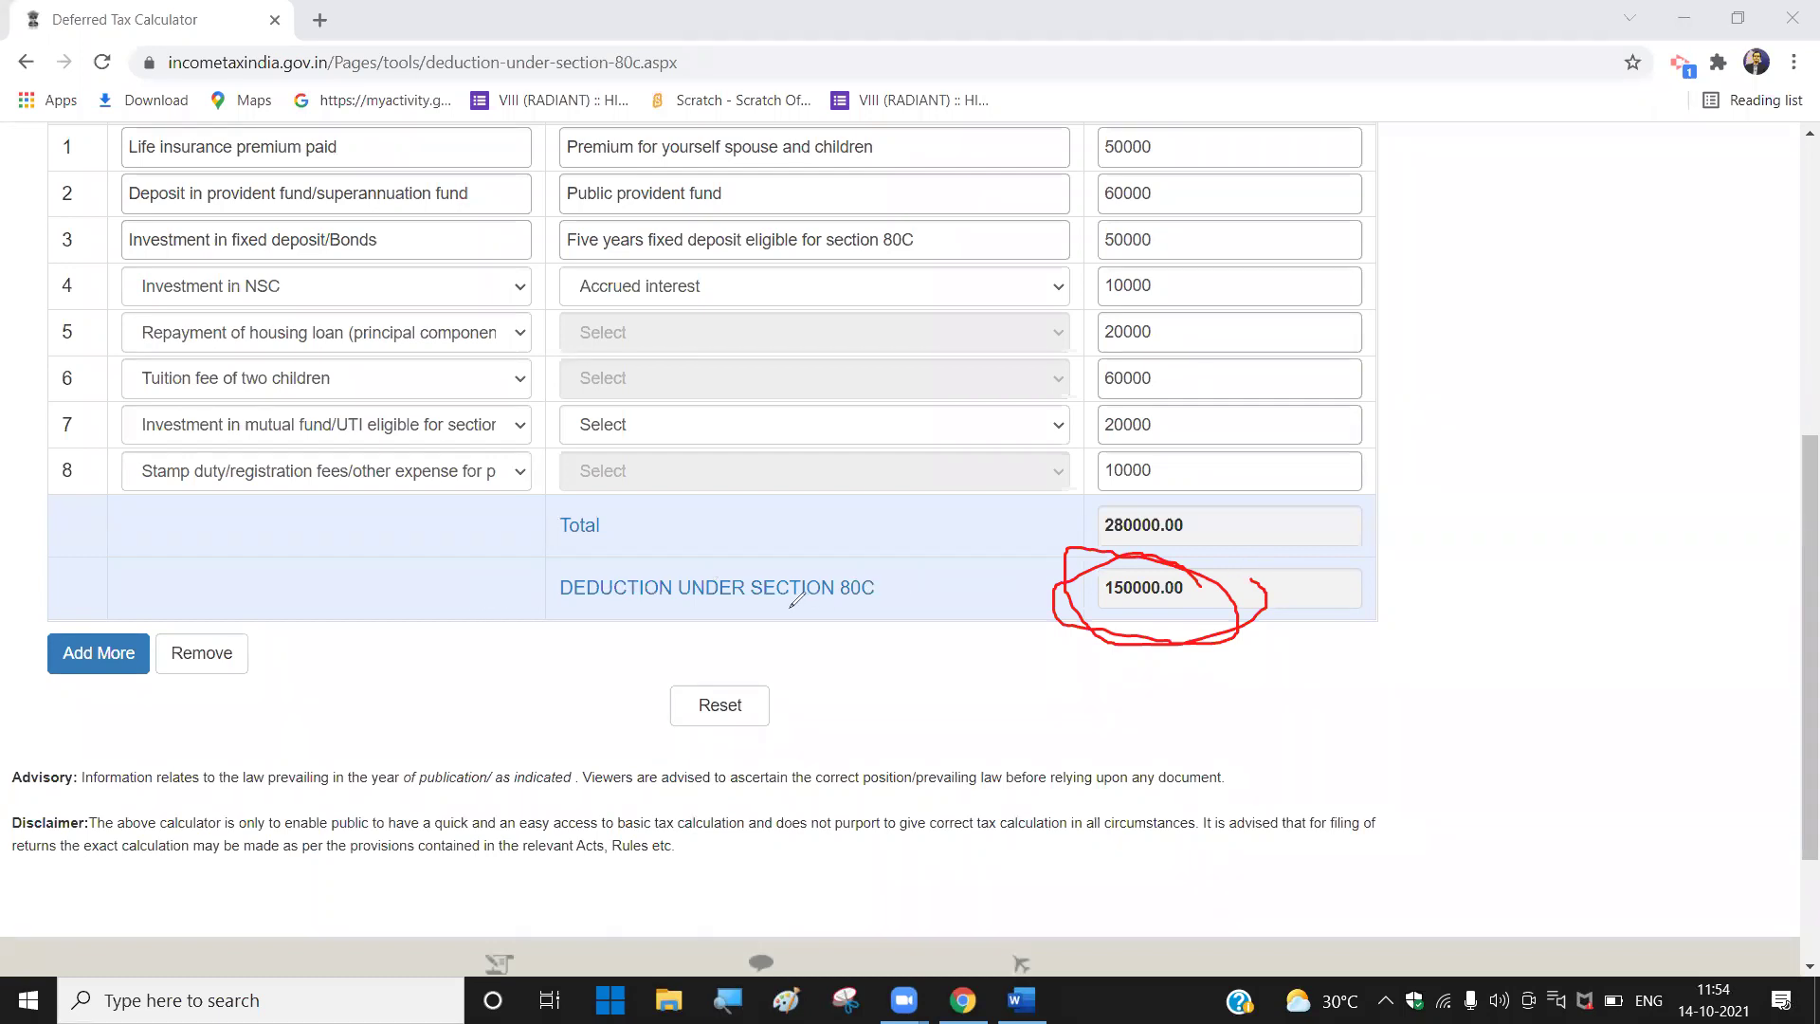
pyautogui.moveTo(1198, 601); pyautogui.dragTo(957, 602)
pyautogui.moveTo(696, 623); pyautogui.dragTo(846, 623)
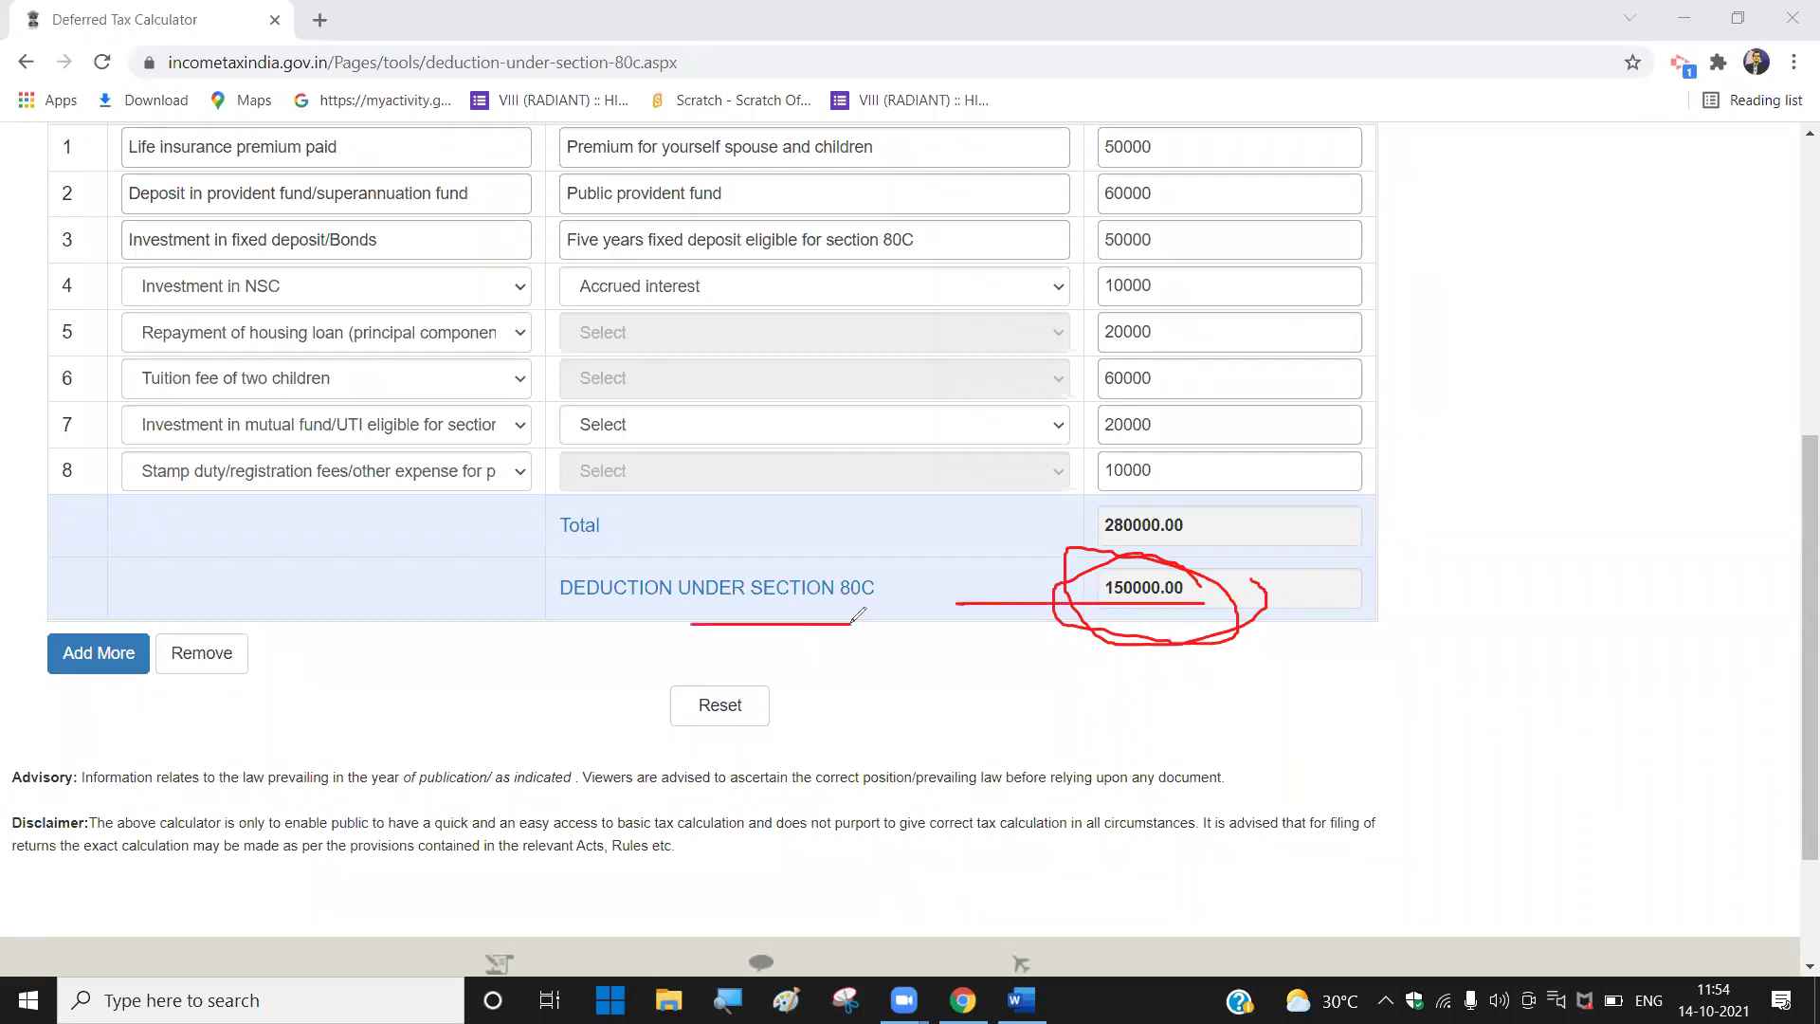
pyautogui.moveTo(924, 592); pyautogui.dragTo(1055, 591)
# Step: Handwrite "20-21" in red beside the Section 80C deduction amount and clear all the drawings
pyautogui.moveTo(1423, 571); pyautogui.dragTo(1429, 630)
pyautogui.moveTo(1507, 542)
pyautogui.mouseDown()
pyautogui.moveTo(1509, 626)
pyautogui.moveTo(1573, 549)
pyautogui.moveTo(1498, 540)
pyautogui.mouseUp()
pyautogui.moveTo(1588, 594)
pyautogui.mouseDown()
pyautogui.moveTo(1668, 569)
pyautogui.moveTo(1644, 629)
pyautogui.moveTo(1682, 628)
pyautogui.mouseUp()
pyautogui.moveTo(1705, 544); pyautogui.dragTo(1718, 649)
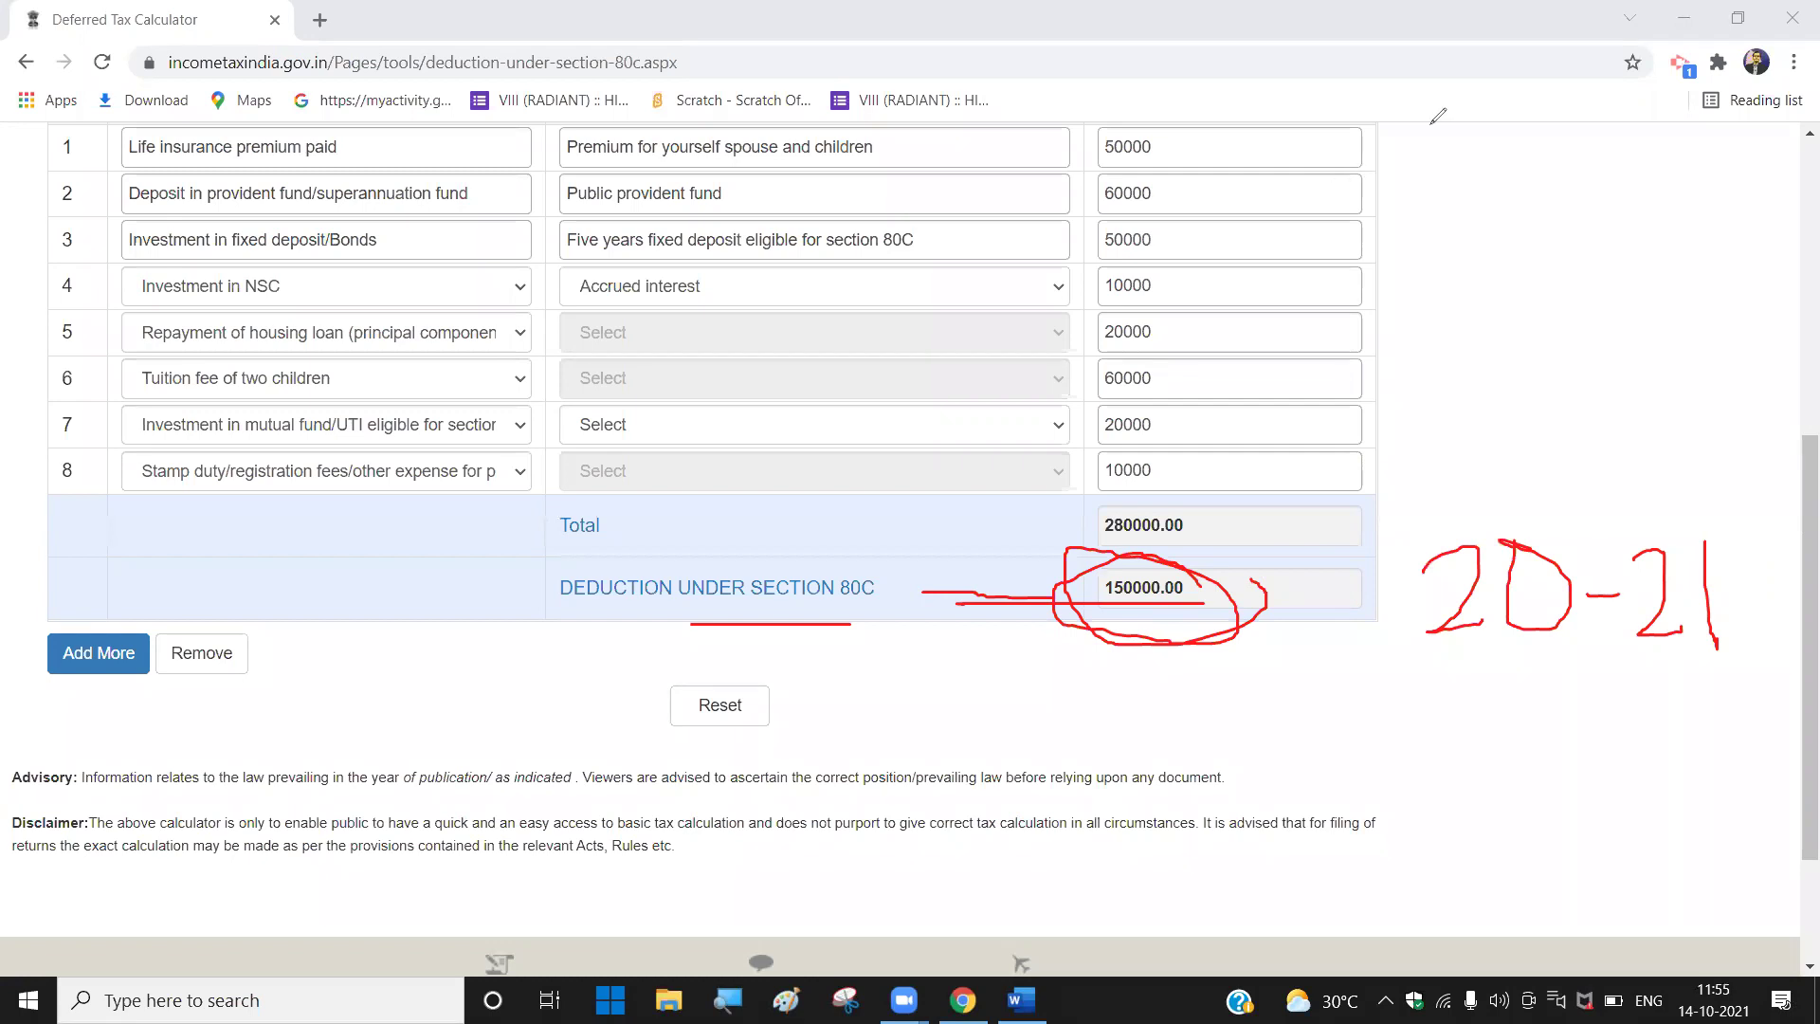
pyautogui.press('Escape')
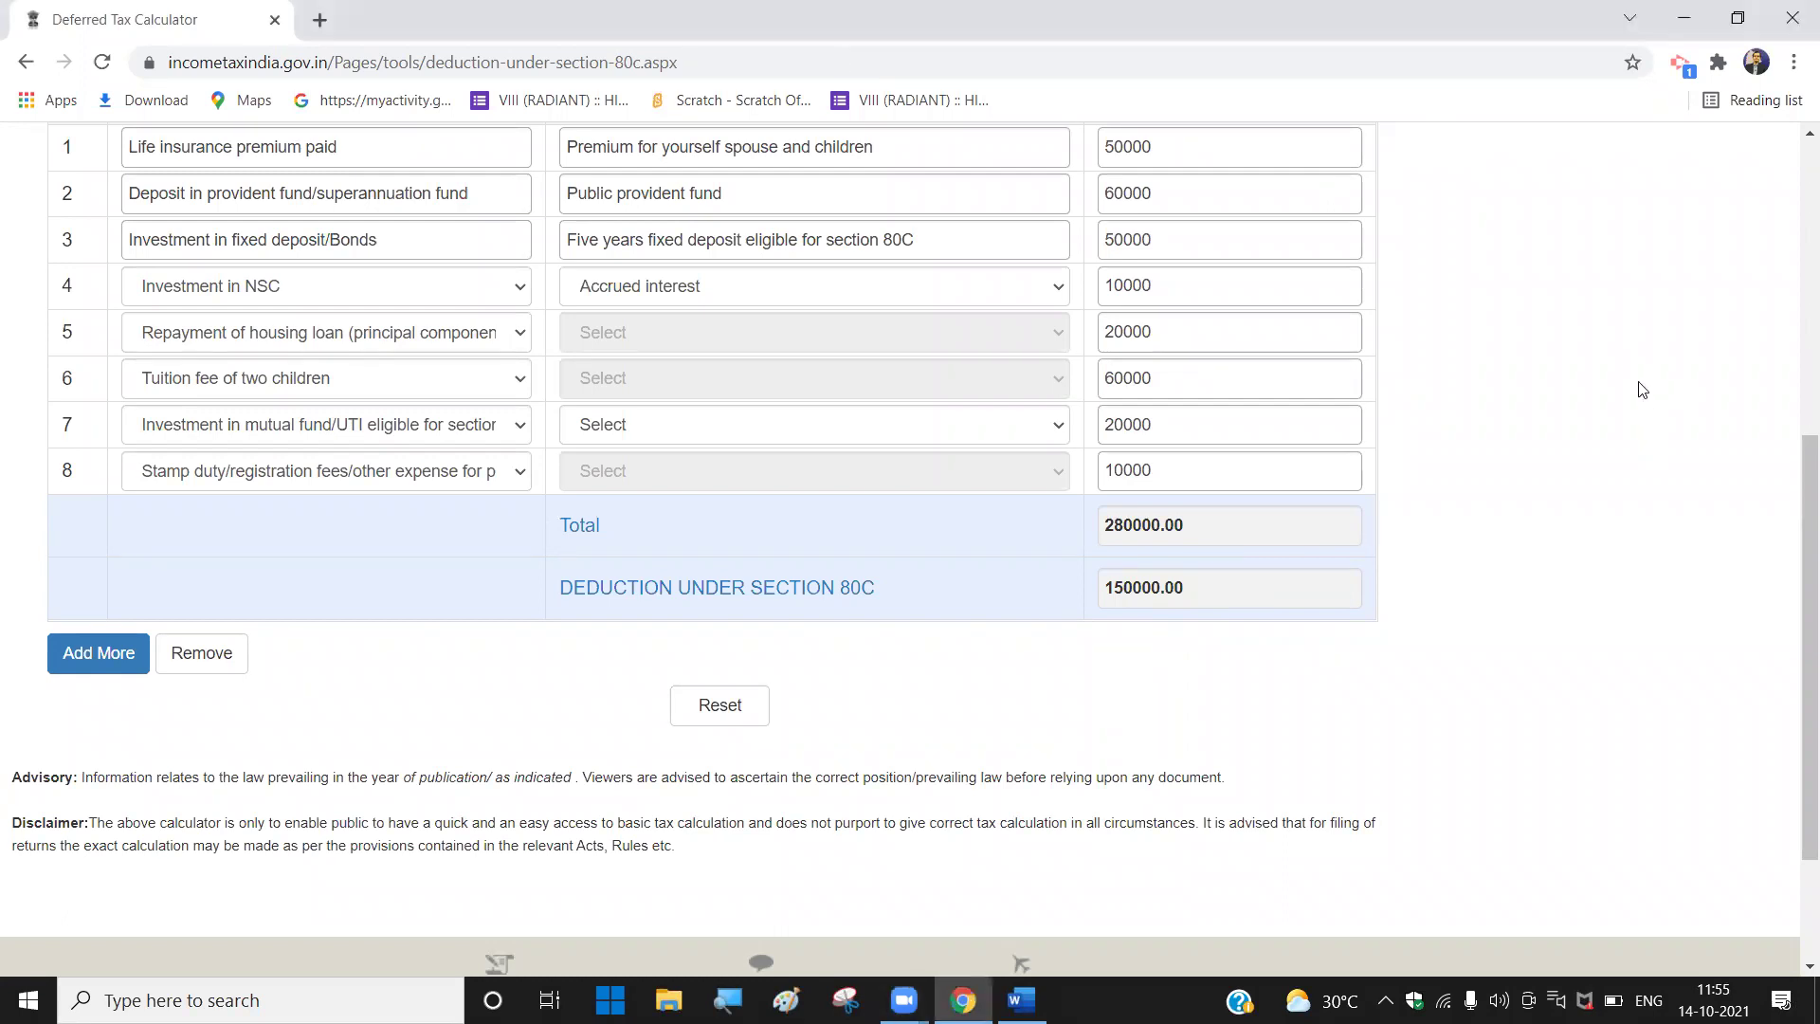
# Step: Review the completed Section 80C calculator, from the assessment year and status through the deduction rows to the totals
pyautogui.scroll(2, 1637, 389)
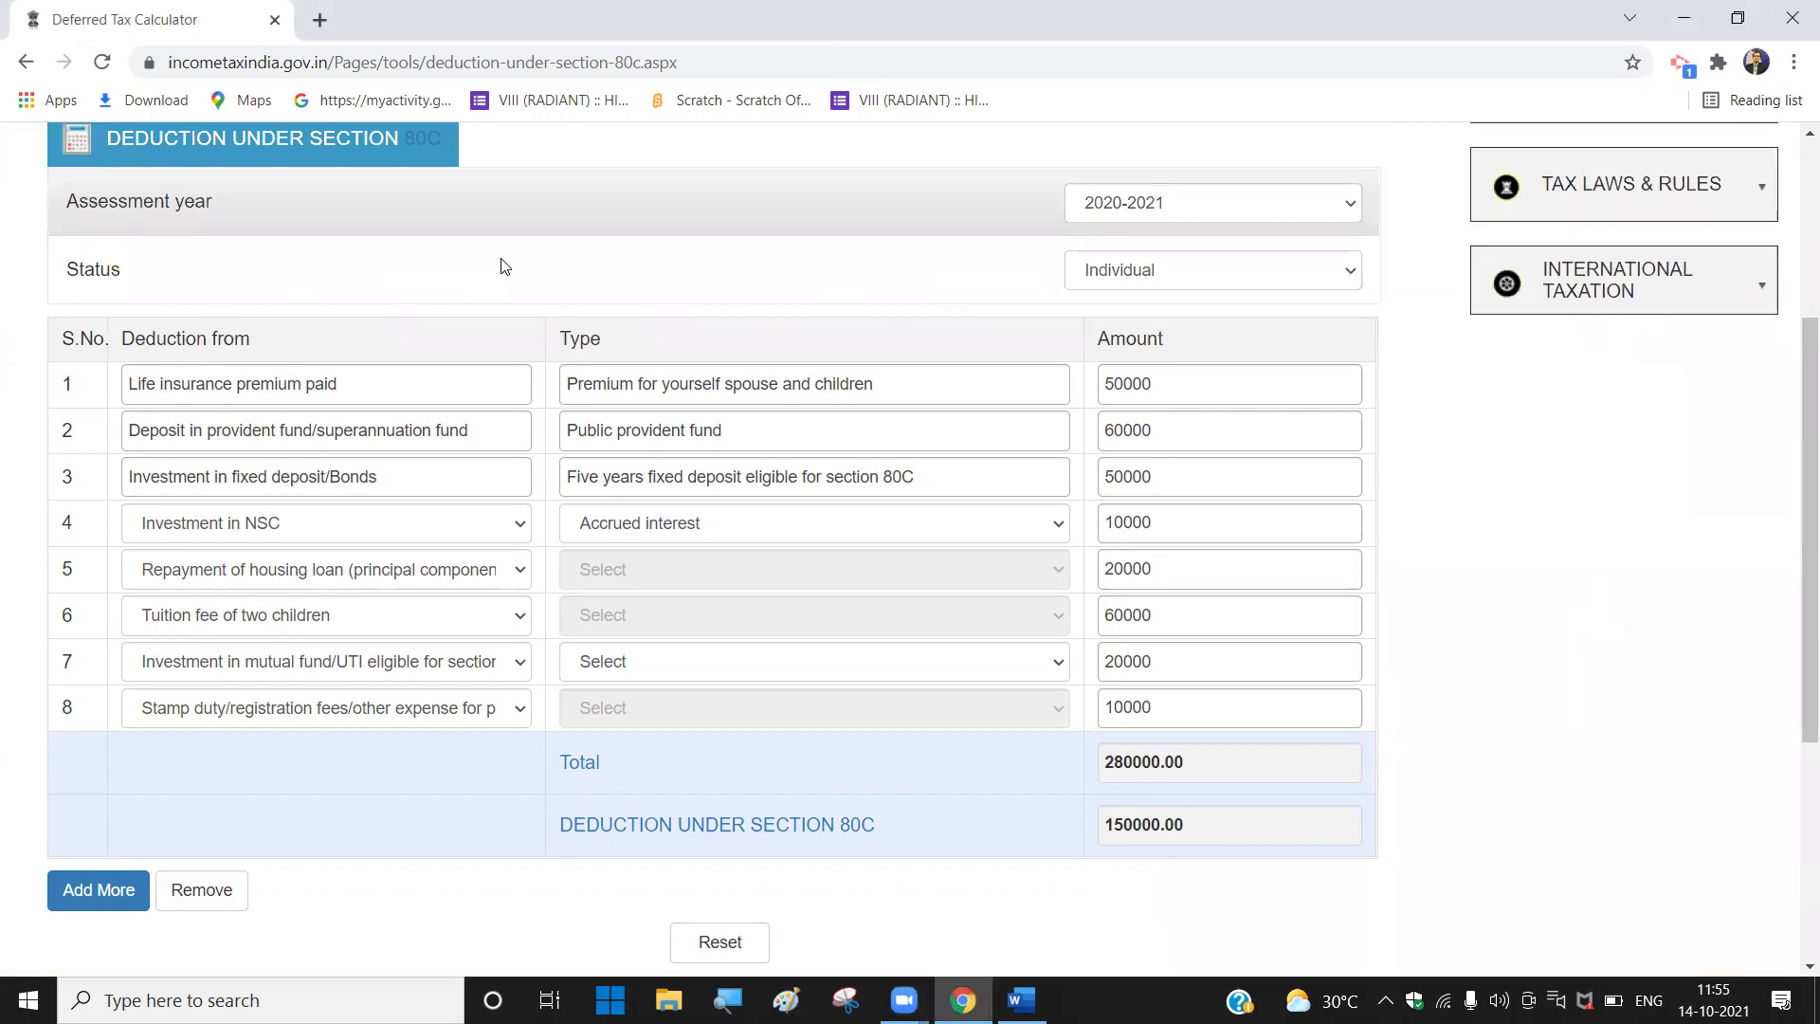
pyautogui.scroll(3, 483, 380)
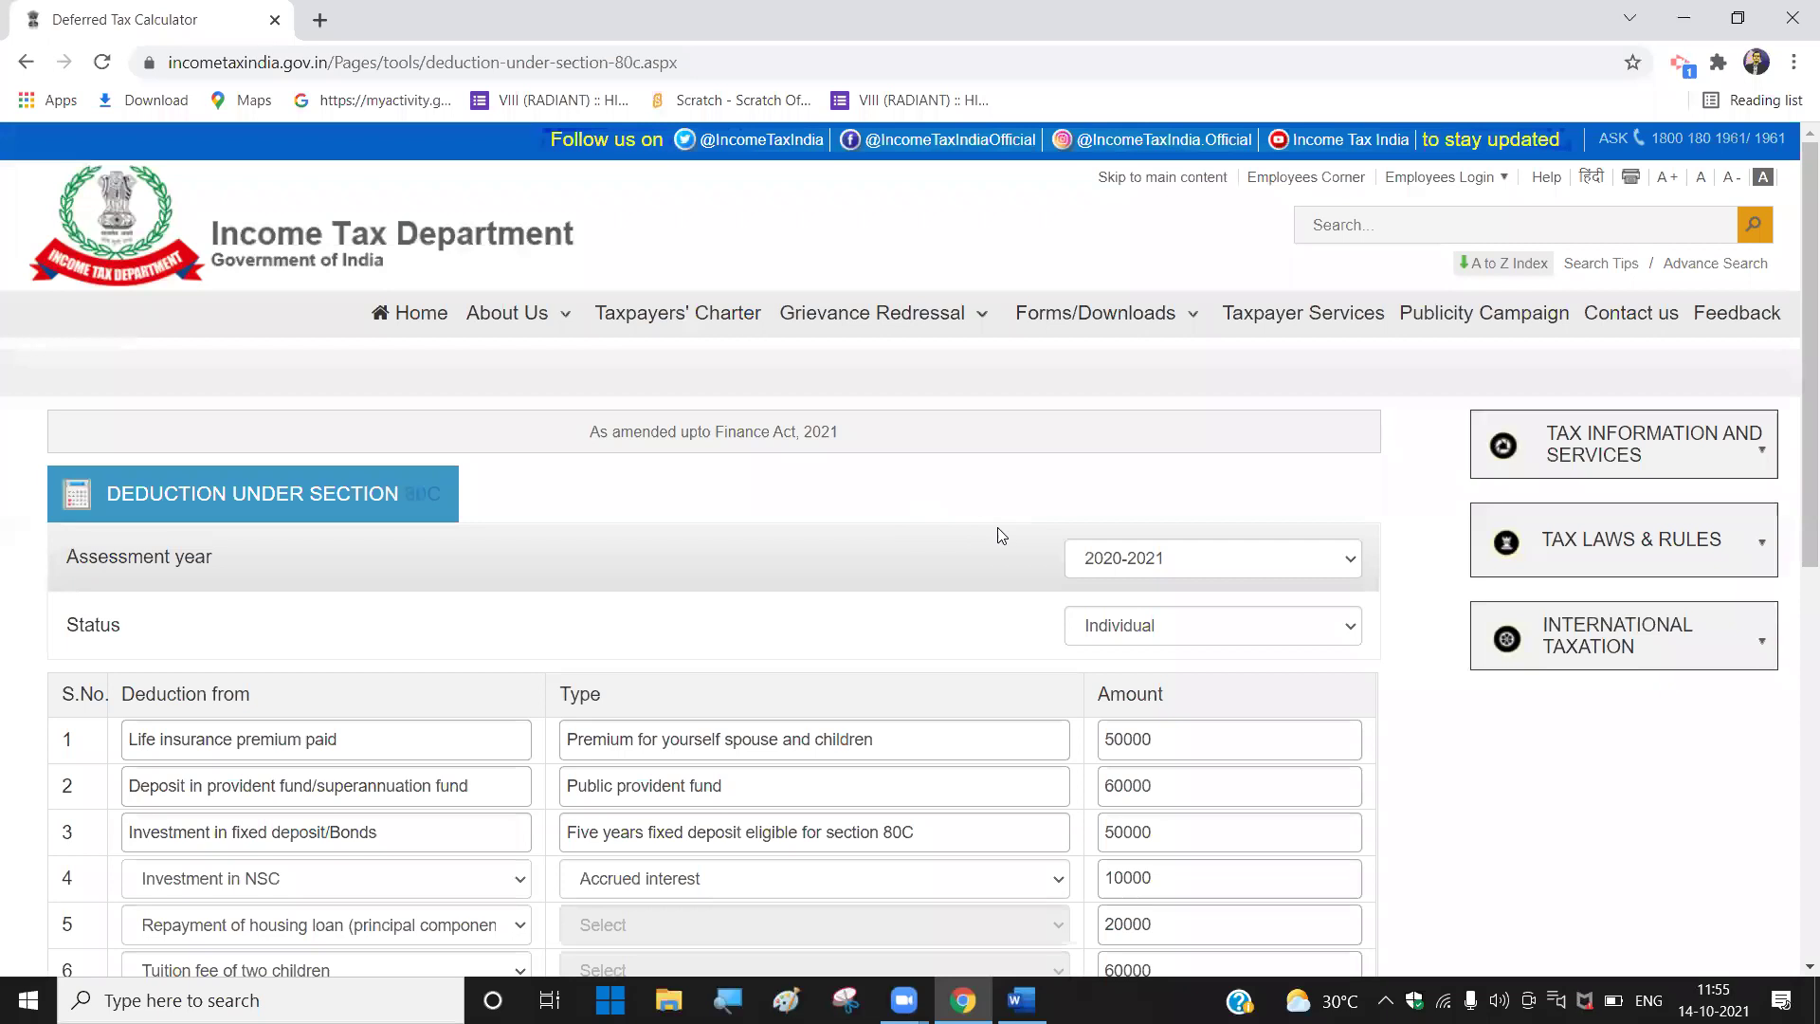
pyautogui.scroll(-2, 1004, 527)
pyautogui.scroll(-1, 1009, 529)
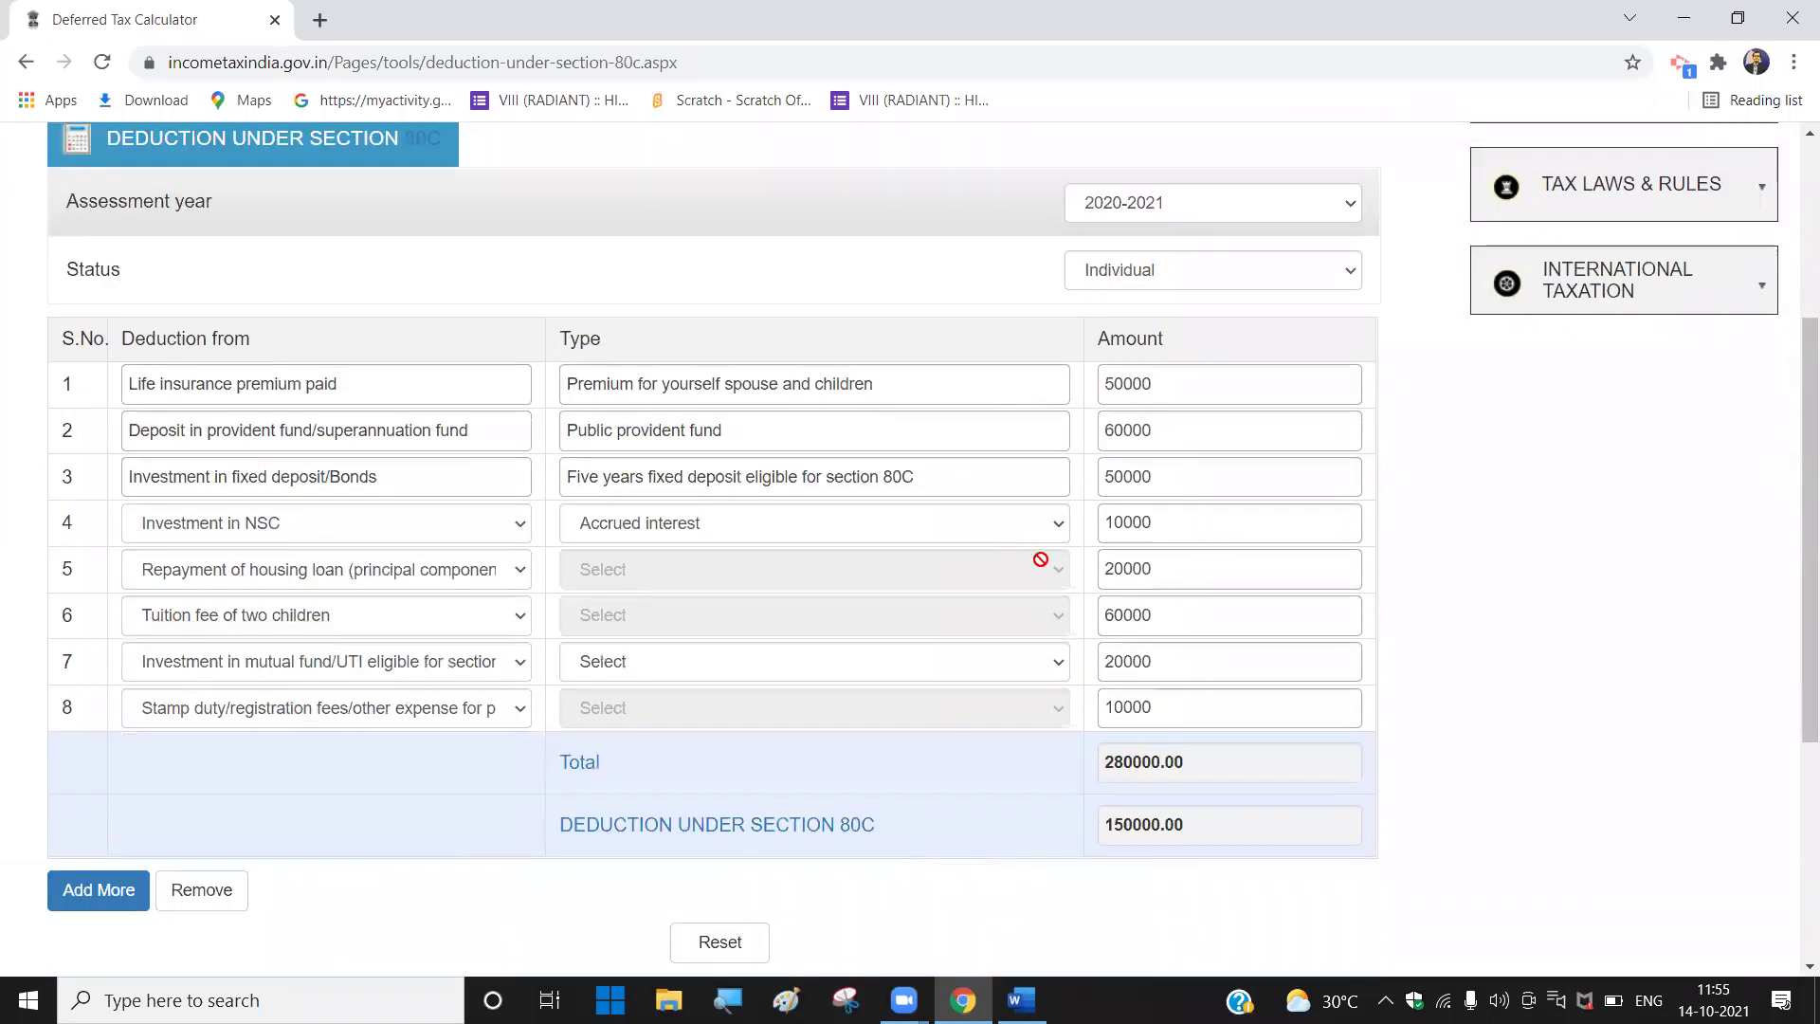
pyautogui.scroll(1, 1301, 661)
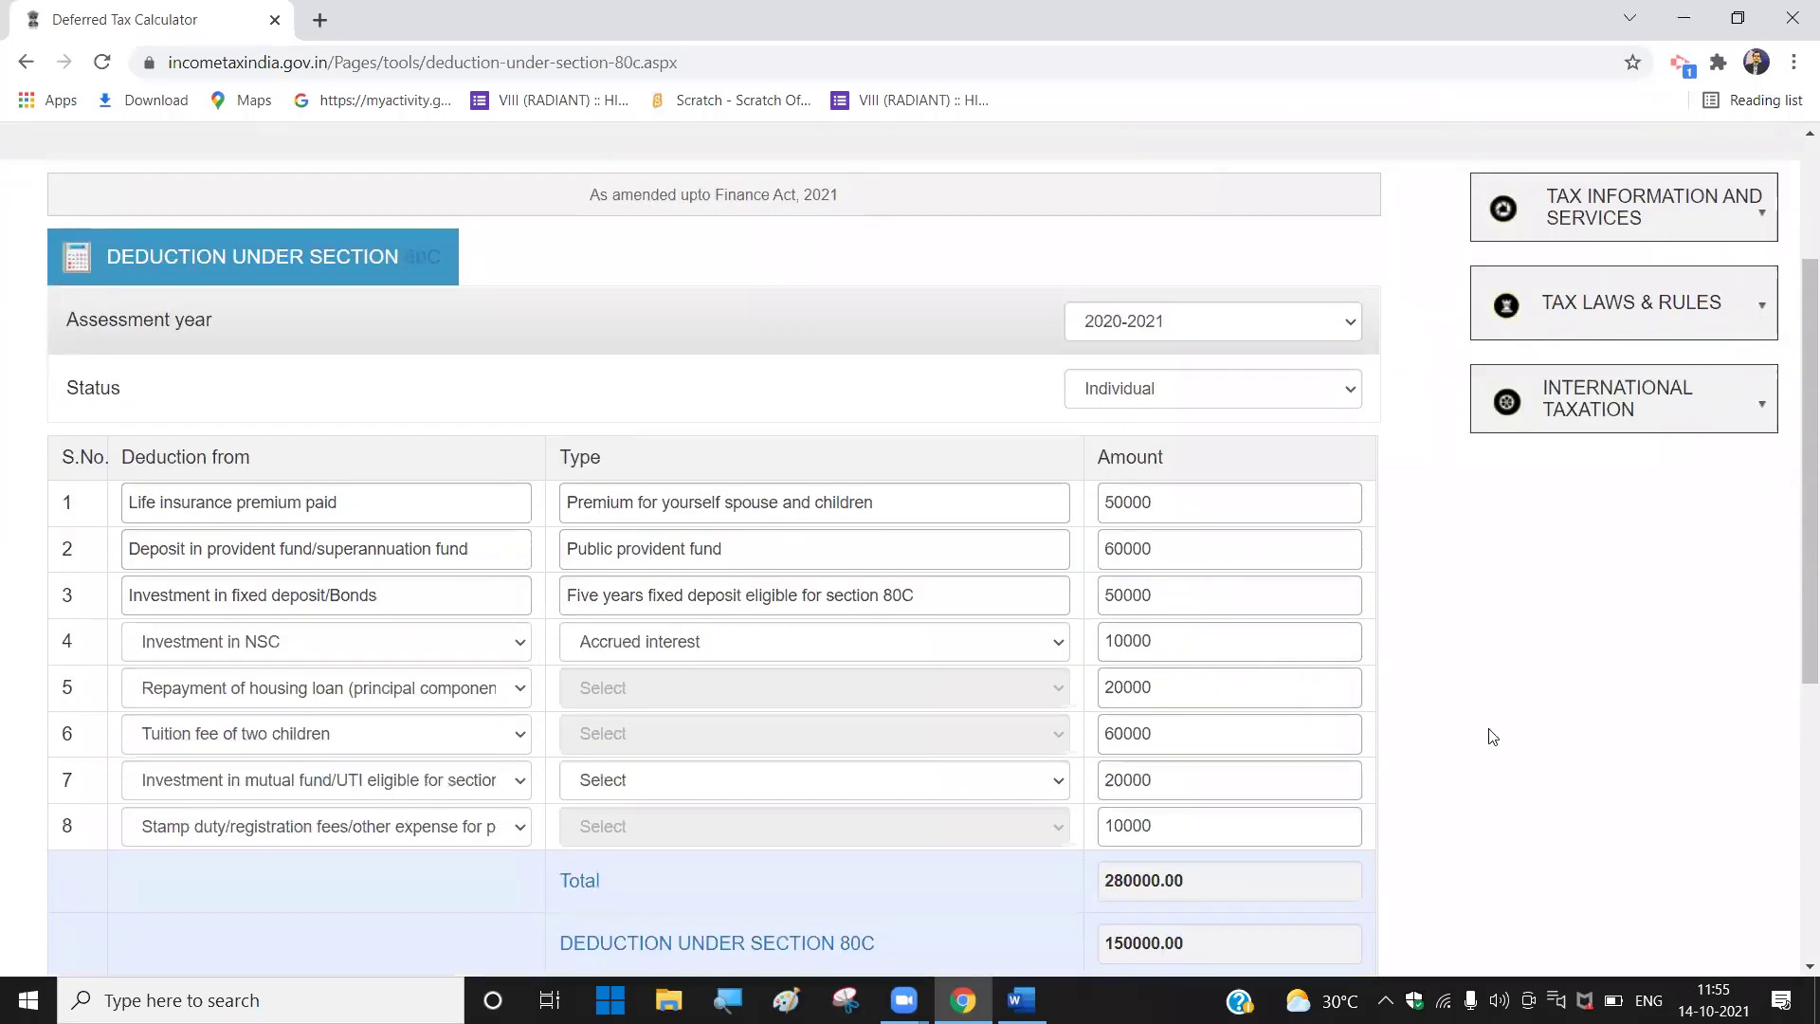
pyautogui.scroll(2, 782, 673)
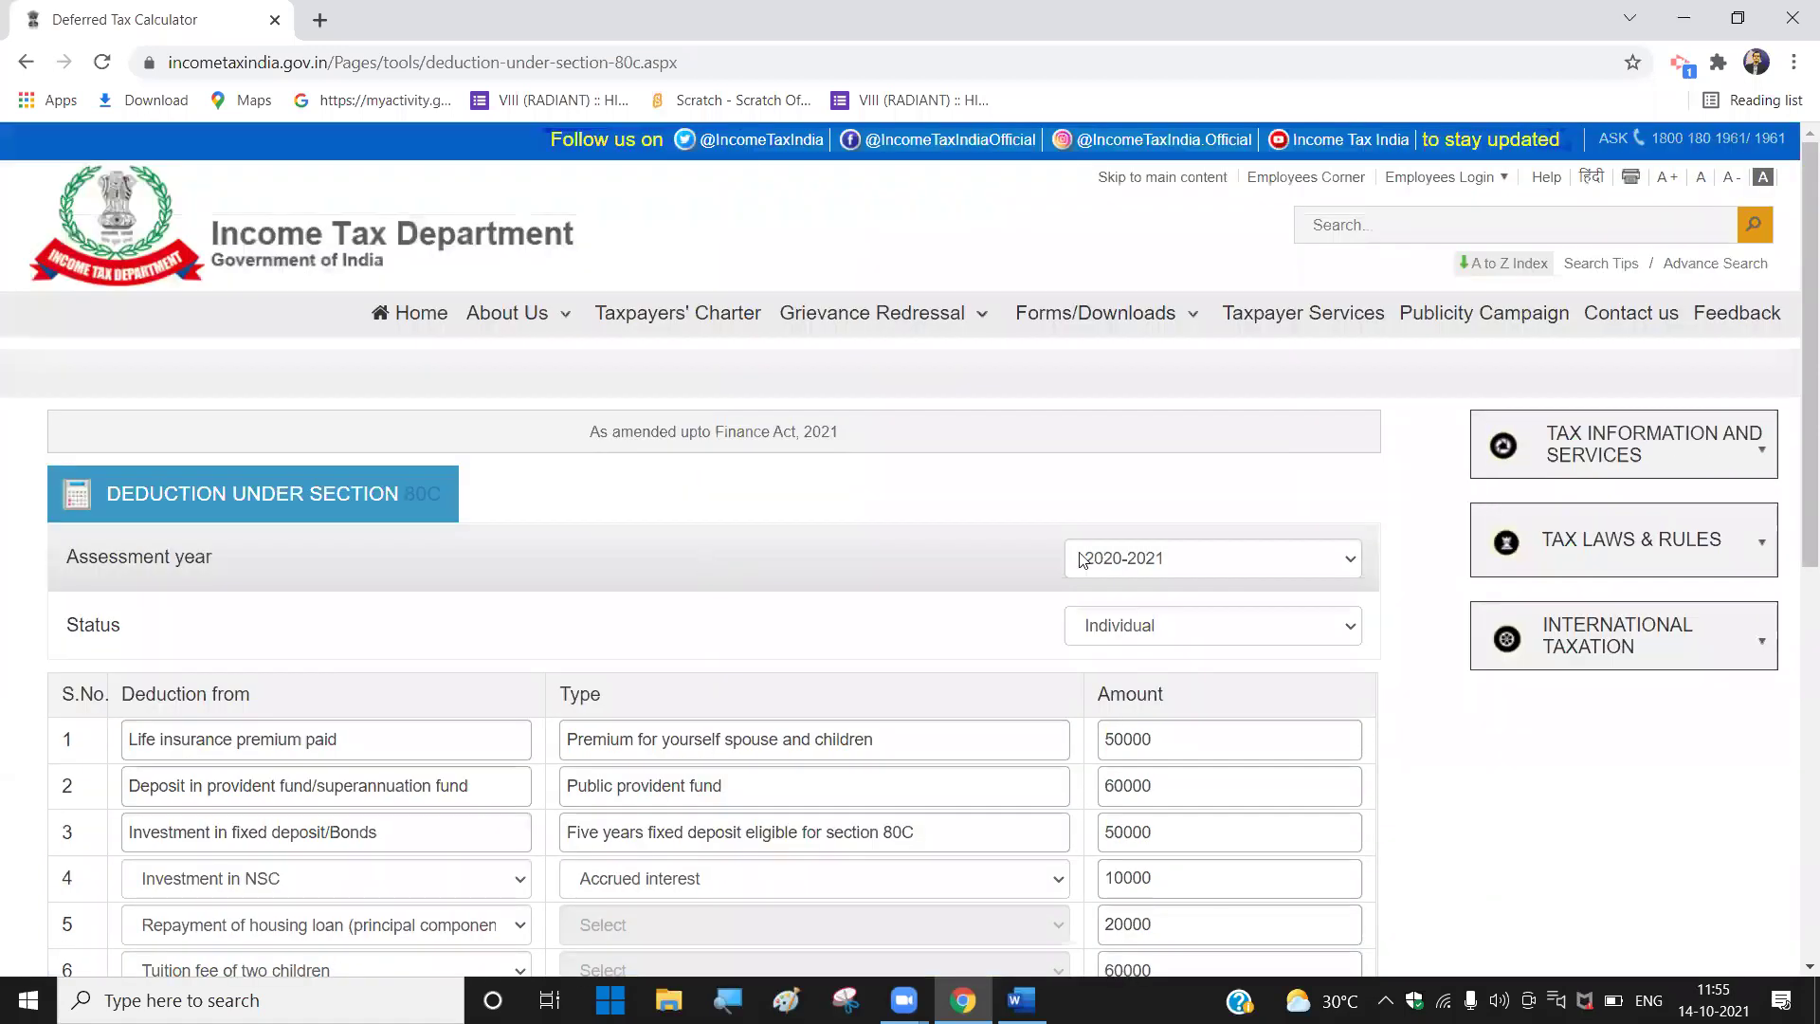
pyautogui.scroll(-3, 1300, 728)
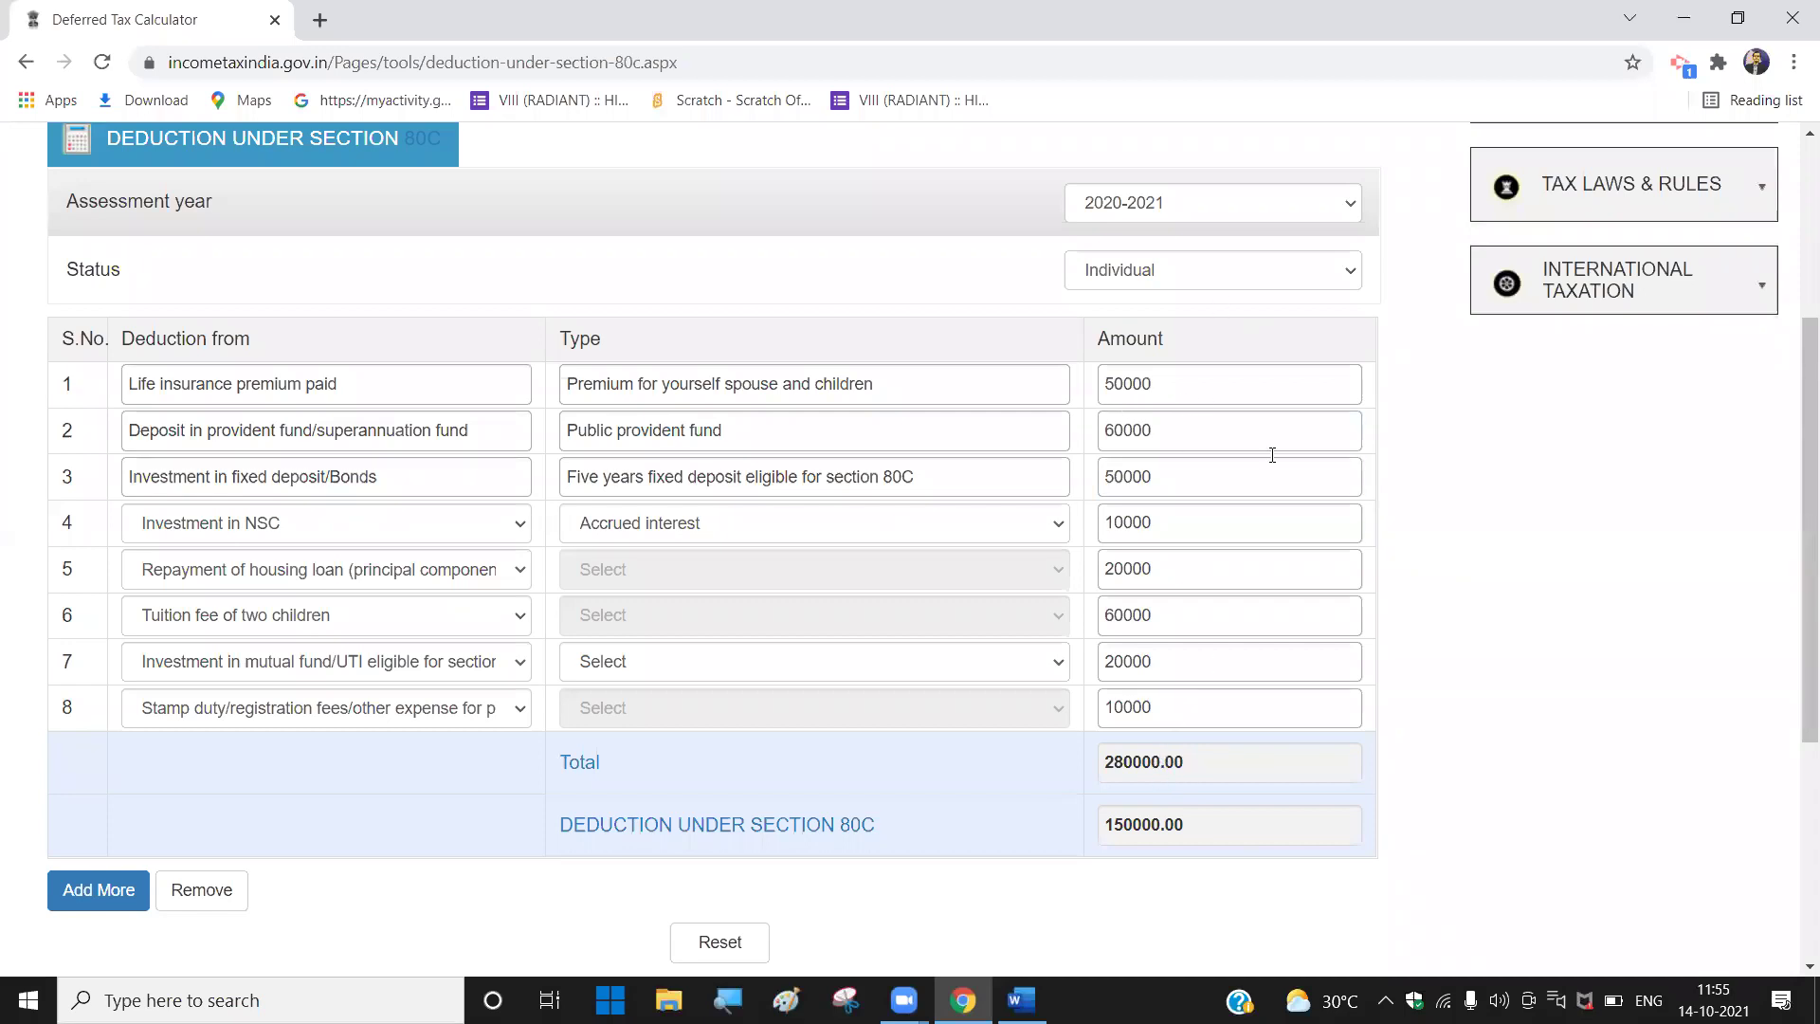
# Step: Draw a red vertical line down the eight deduction amounts and circle the Section 80C deduction amount in red
pyautogui.moveTo(1212, 365); pyautogui.dragTo(1213, 728)
pyautogui.moveTo(1206, 813)
pyautogui.mouseDown()
pyautogui.moveTo(1061, 808)
pyautogui.moveTo(1069, 853)
pyautogui.moveTo(1281, 835)
pyautogui.moveTo(1206, 808)
pyautogui.mouseUp()
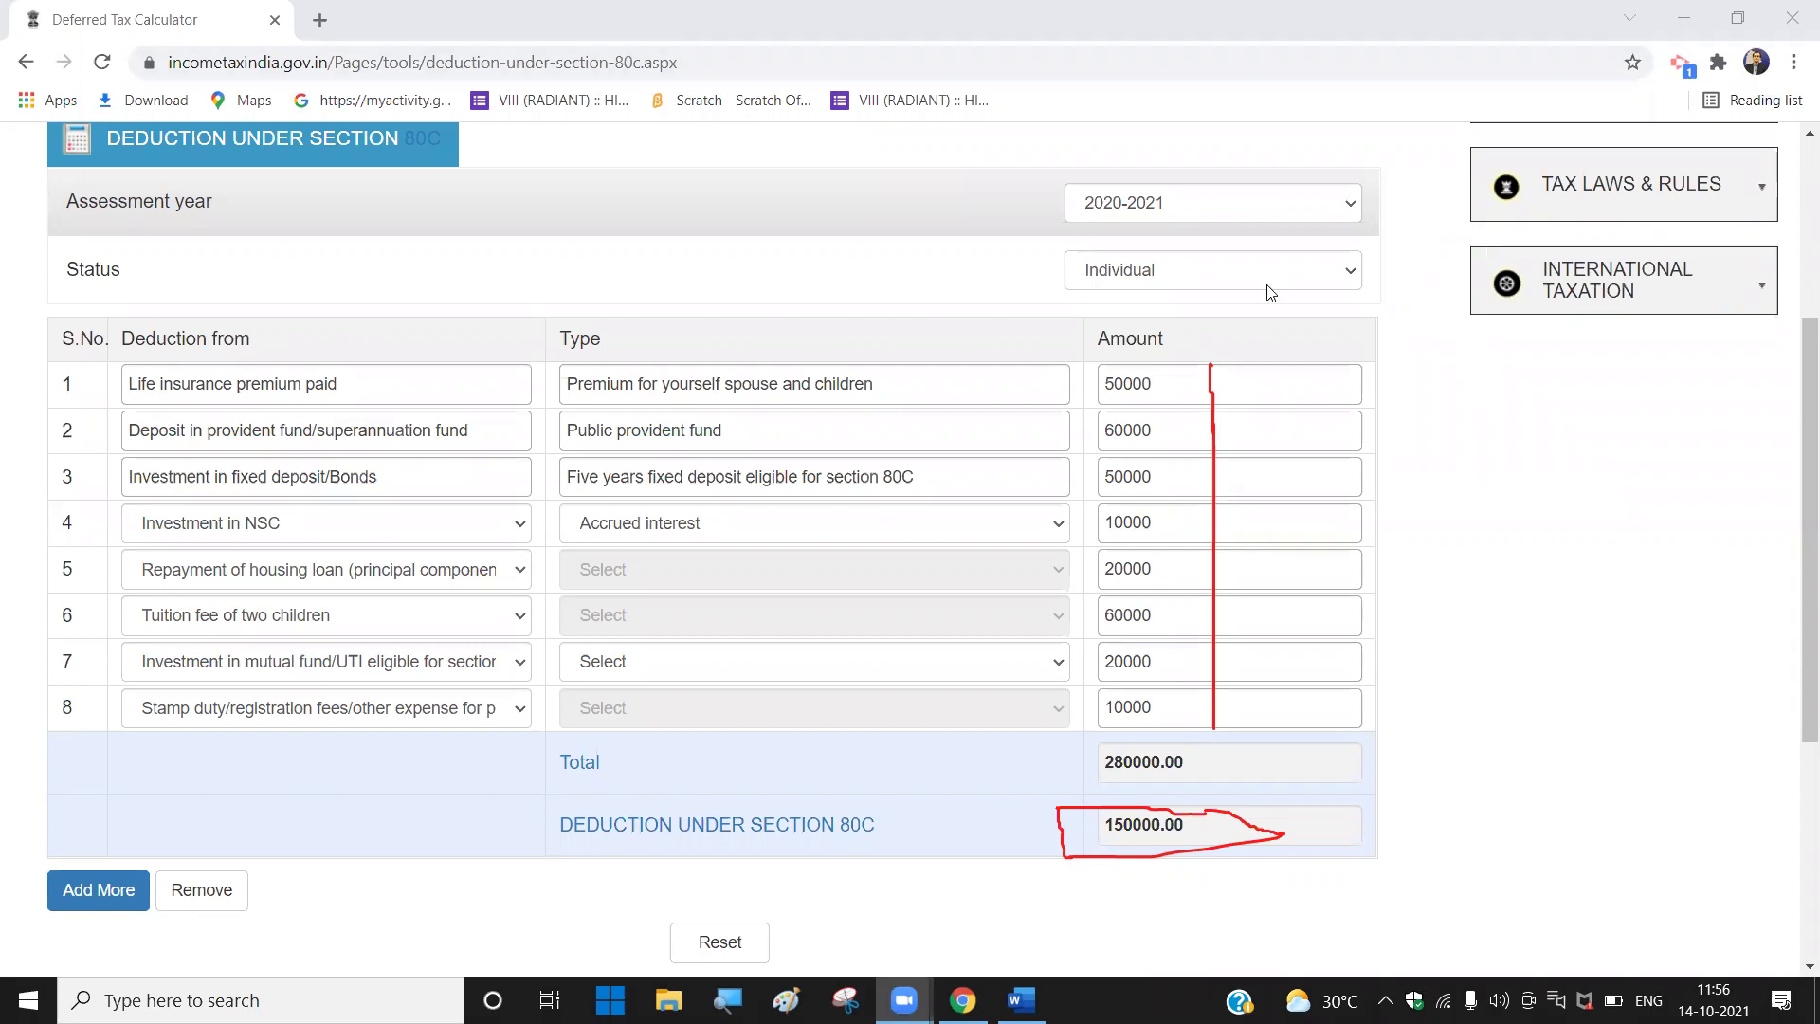
pyautogui.scroll(3, 1455, 672)
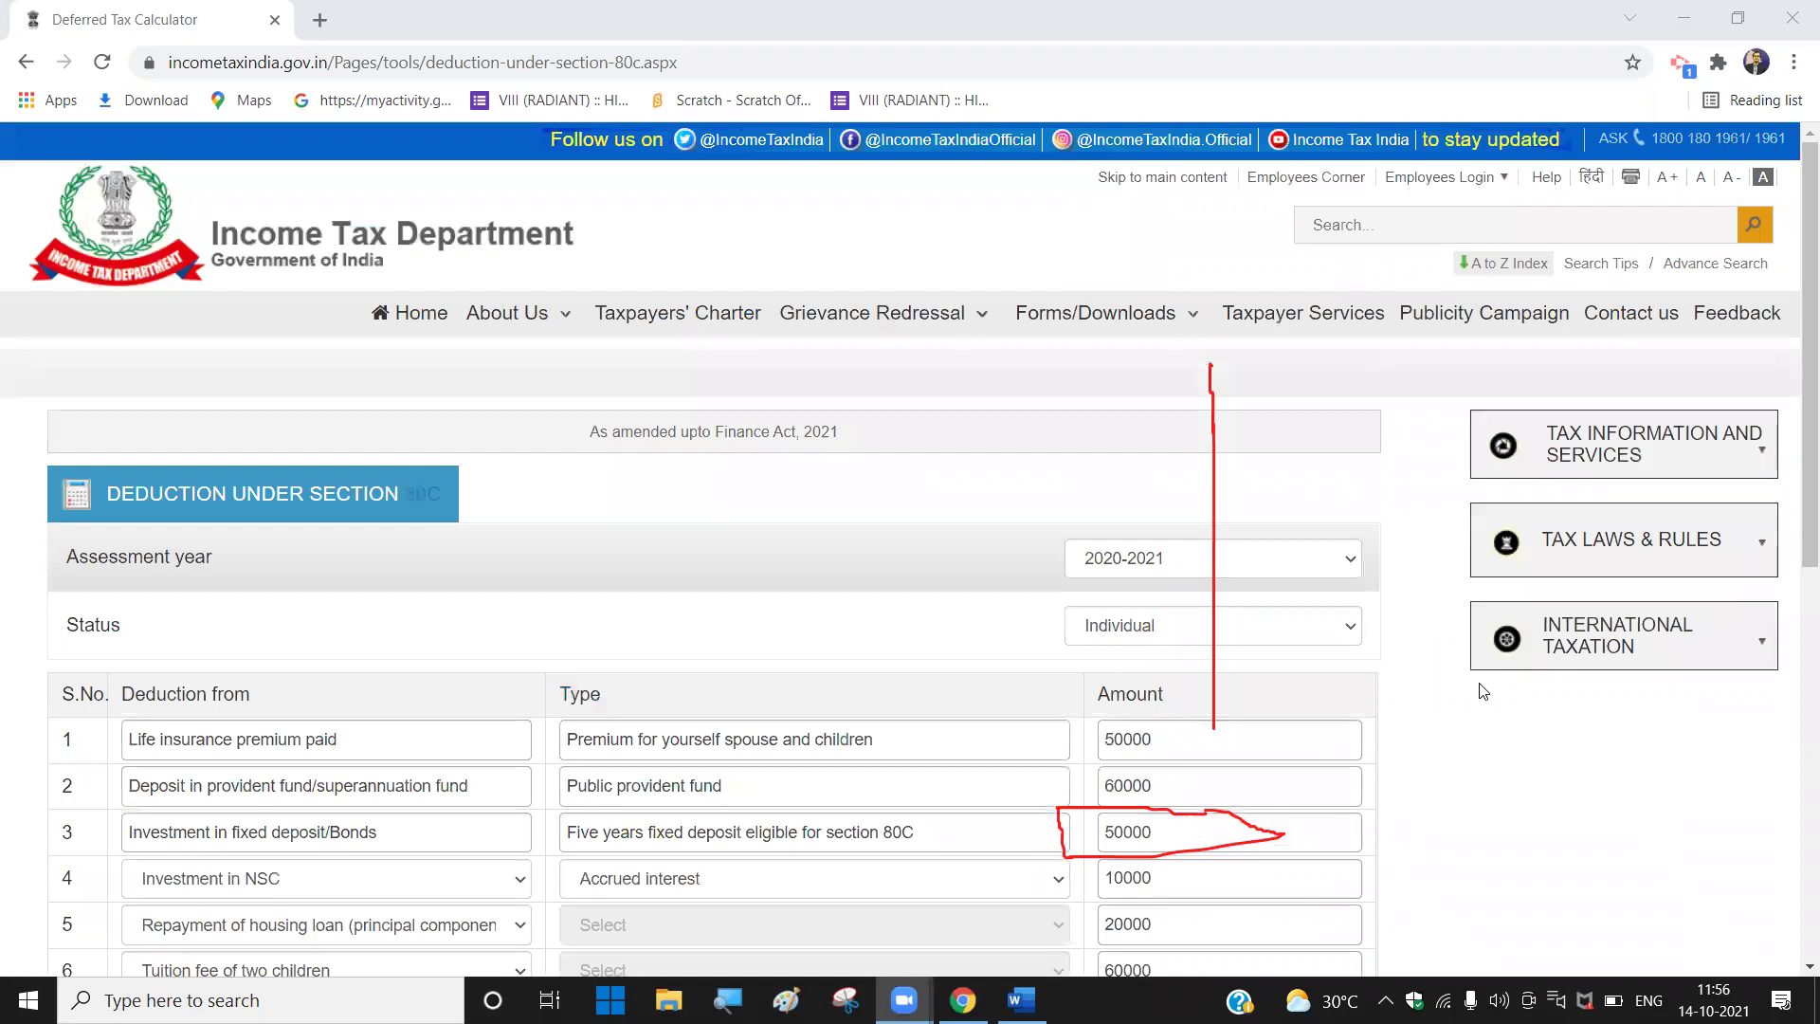
pyautogui.scroll(-2, 1535, 723)
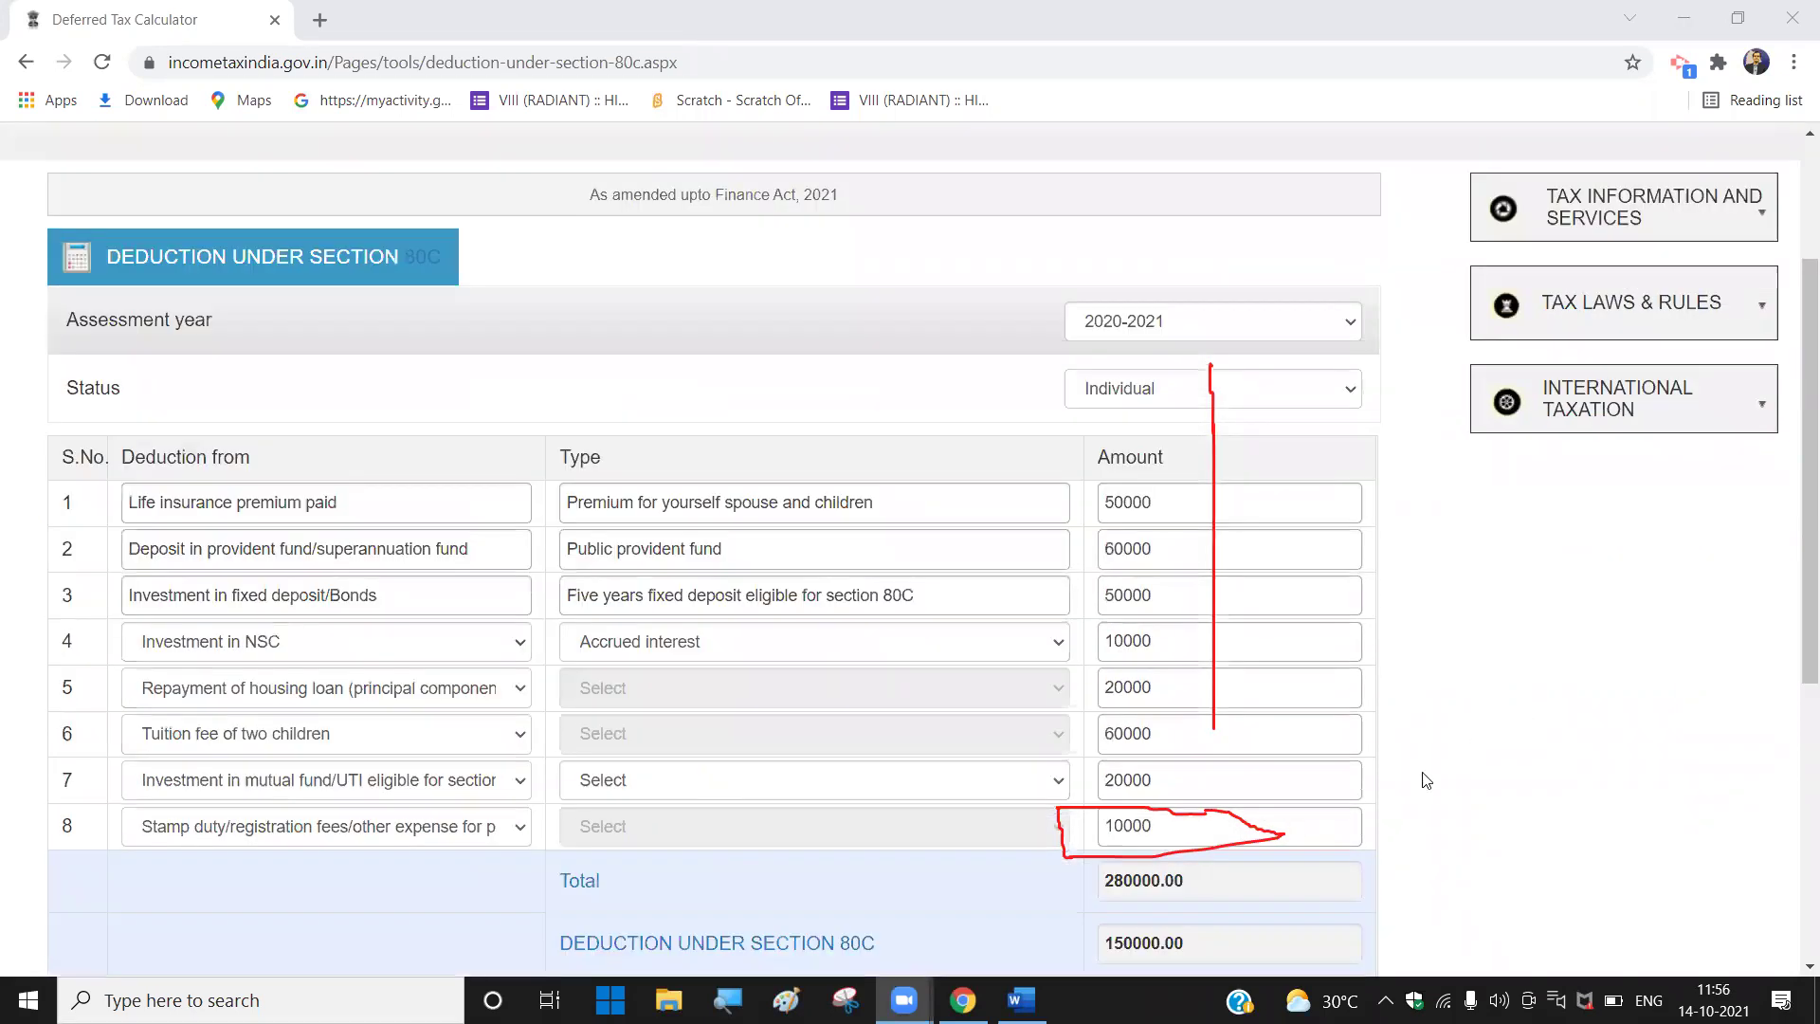